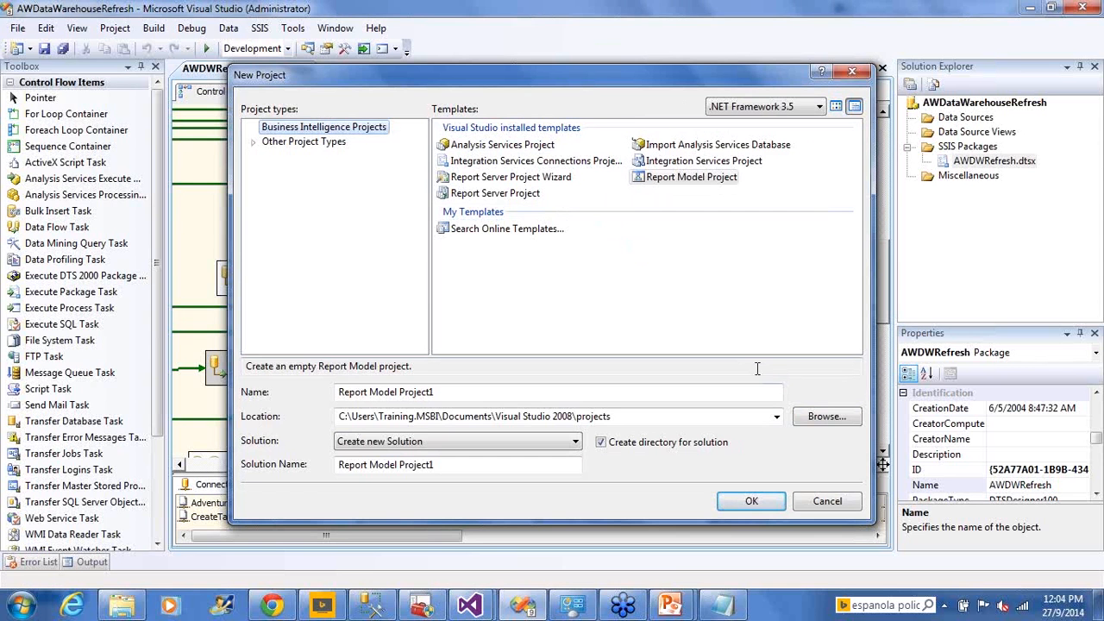
# Cancel the current project creation, switch to the Visual Studio 2013 Start Page window and begin a new project there.
pyautogui.click(823, 501)
pyautogui.moveTo(470, 604)
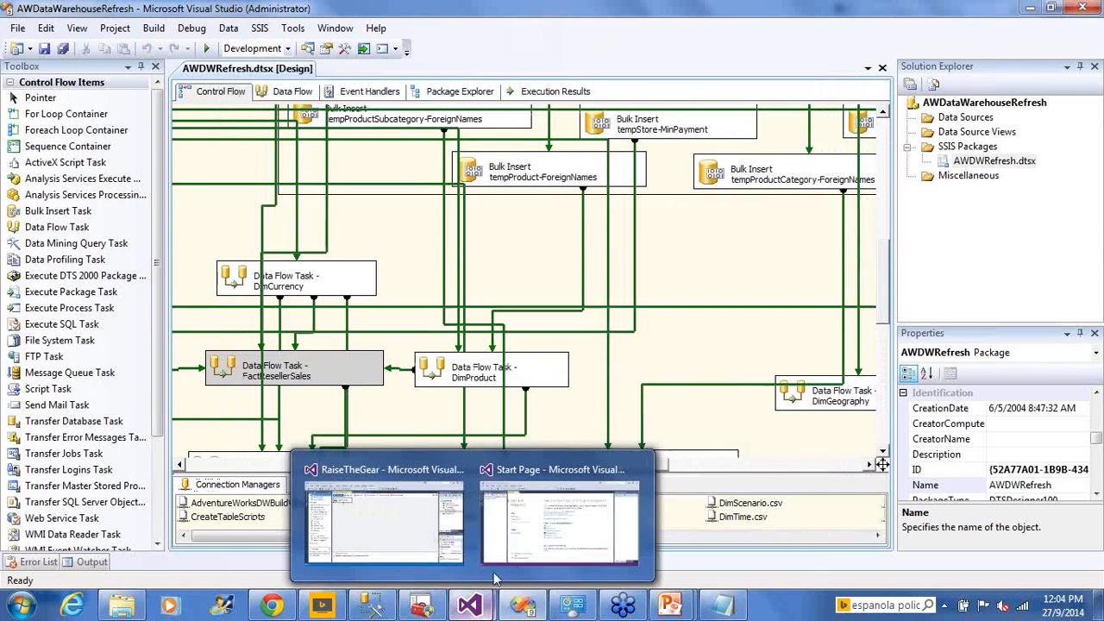
pyautogui.click(552, 533)
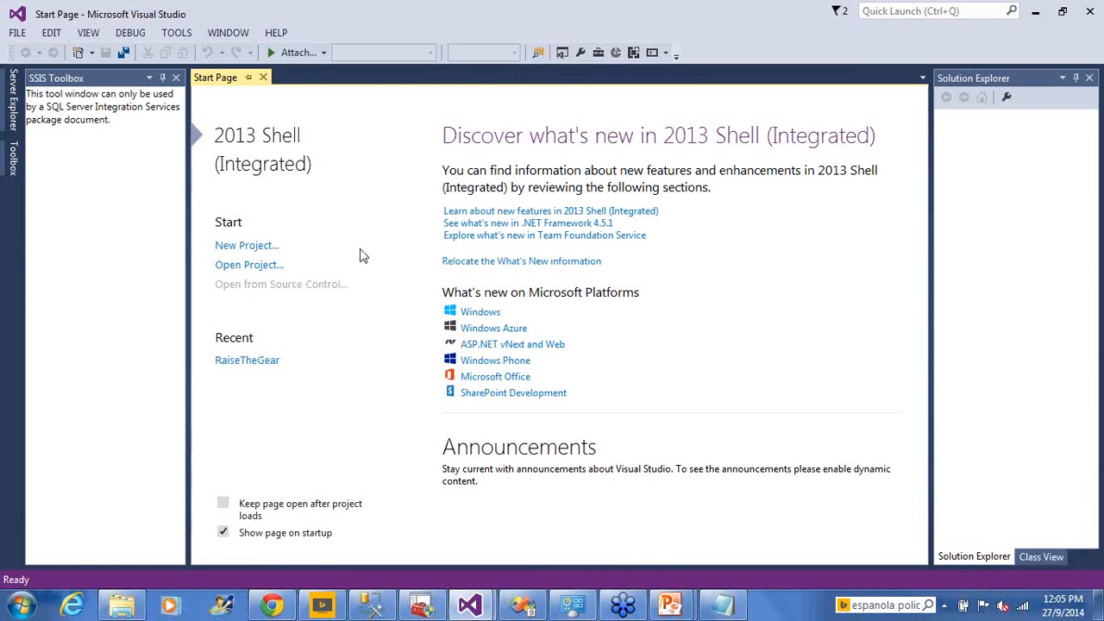
pyautogui.click(258, 247)
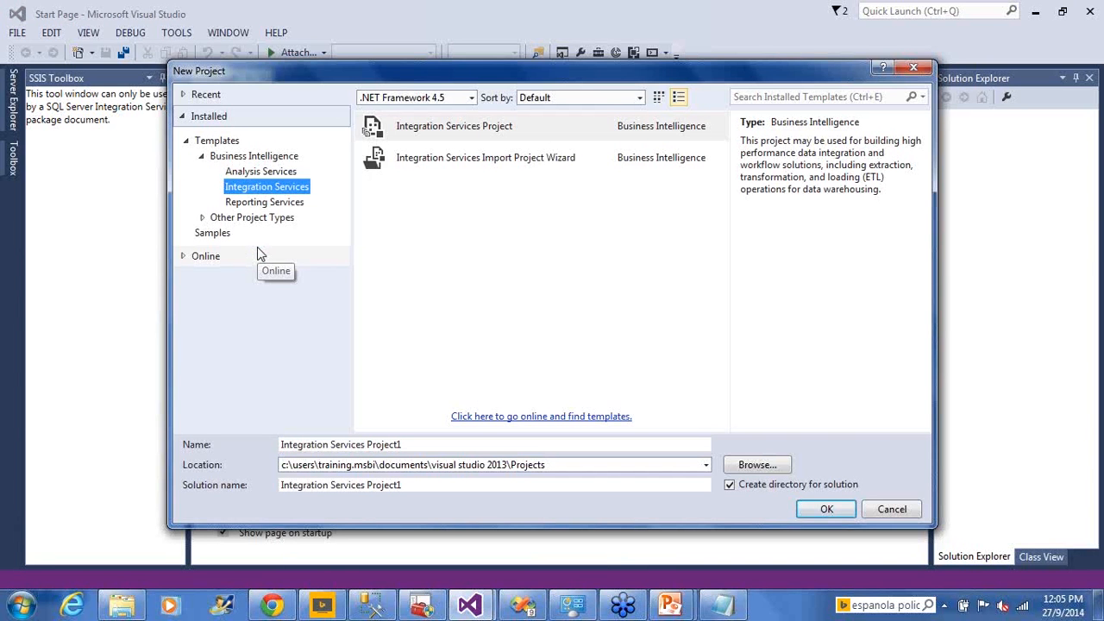
# Review the project templates offered for Business Intelligence, Analysis Services, Integration Services and Reporting Services.
pyautogui.click(261, 172)
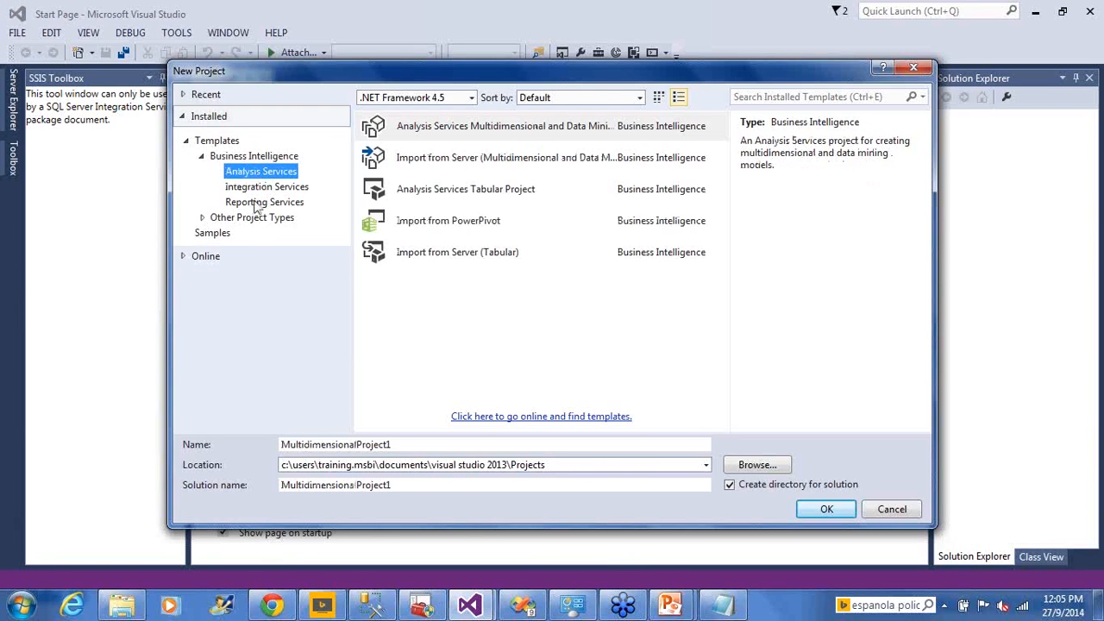
pyautogui.click(254, 156)
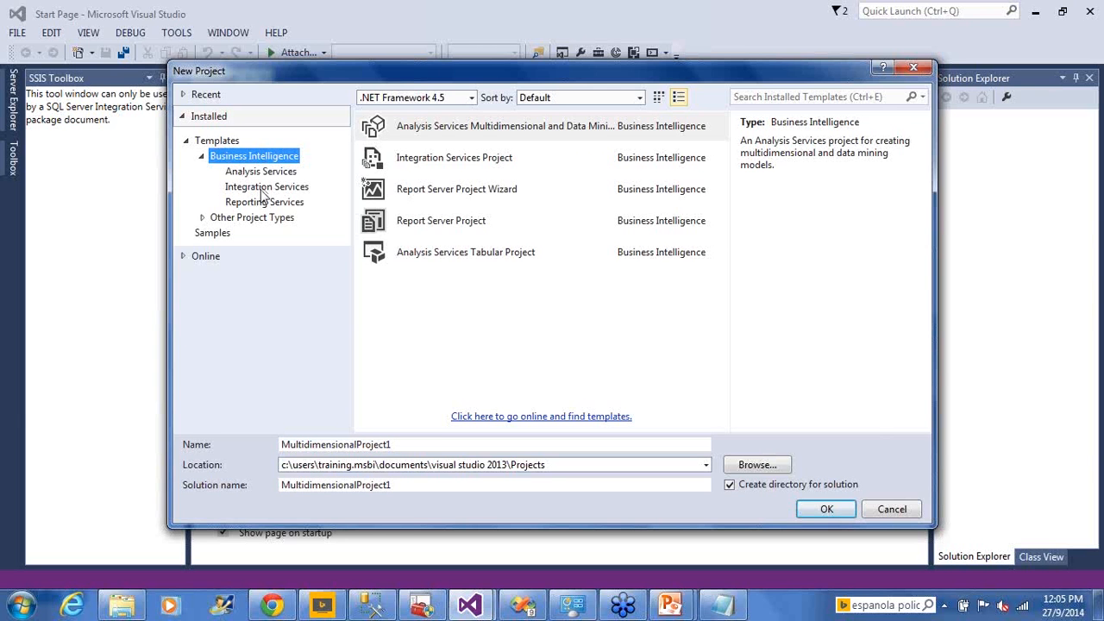
pyautogui.click(264, 187)
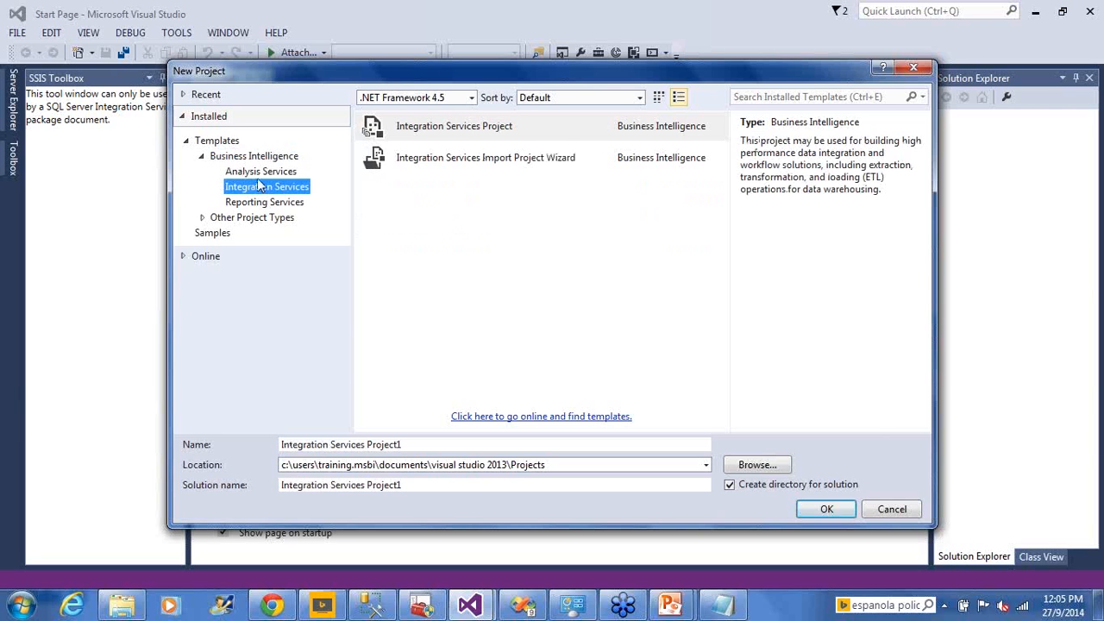
pyautogui.click(257, 178)
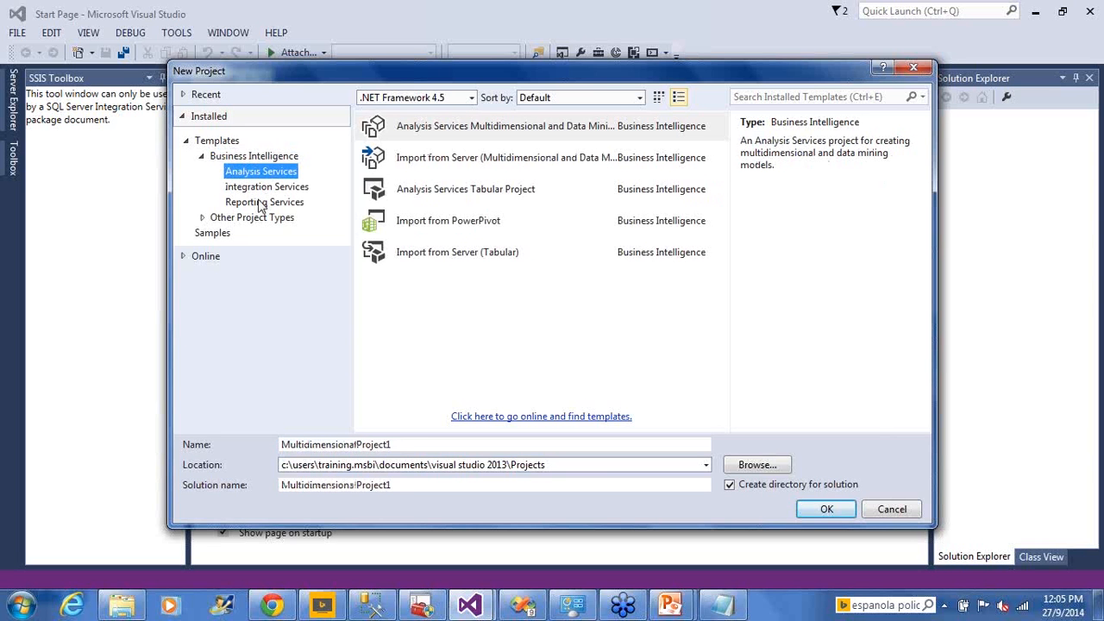
pyautogui.click(261, 205)
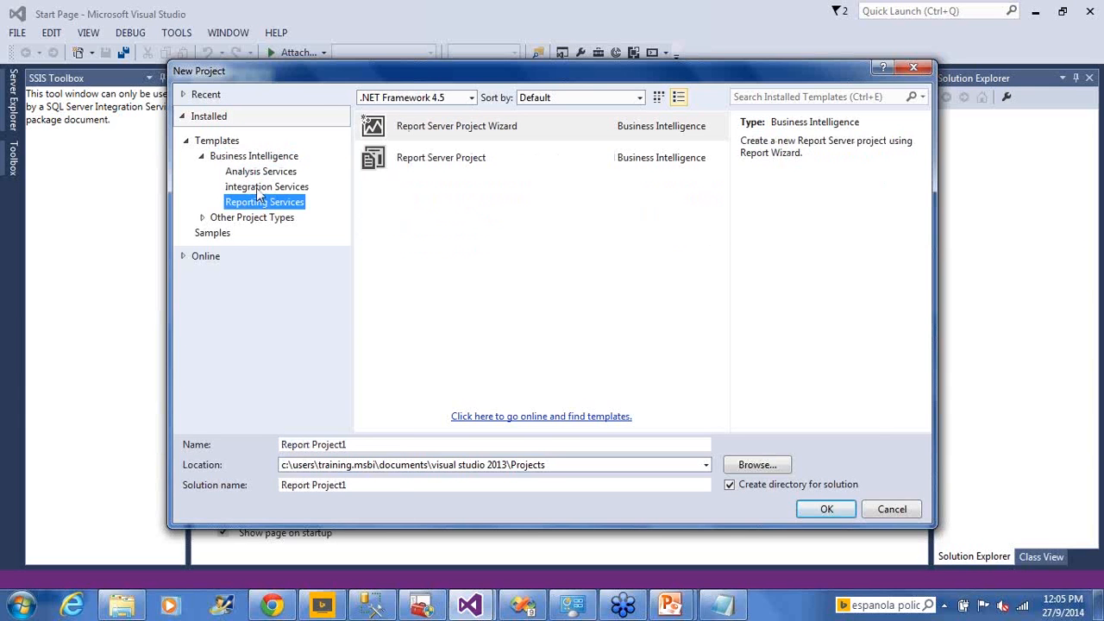
# Choose the Integration Services Project template and name the project Module1_Edureka_ImportExport.
pyautogui.click(258, 188)
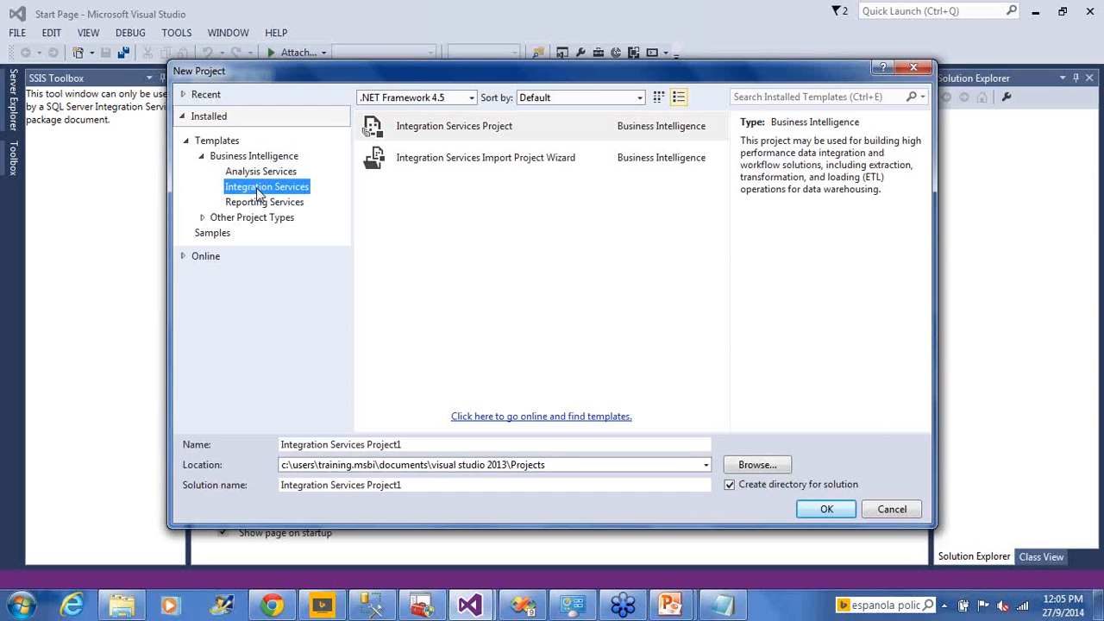
pyautogui.click(459, 140)
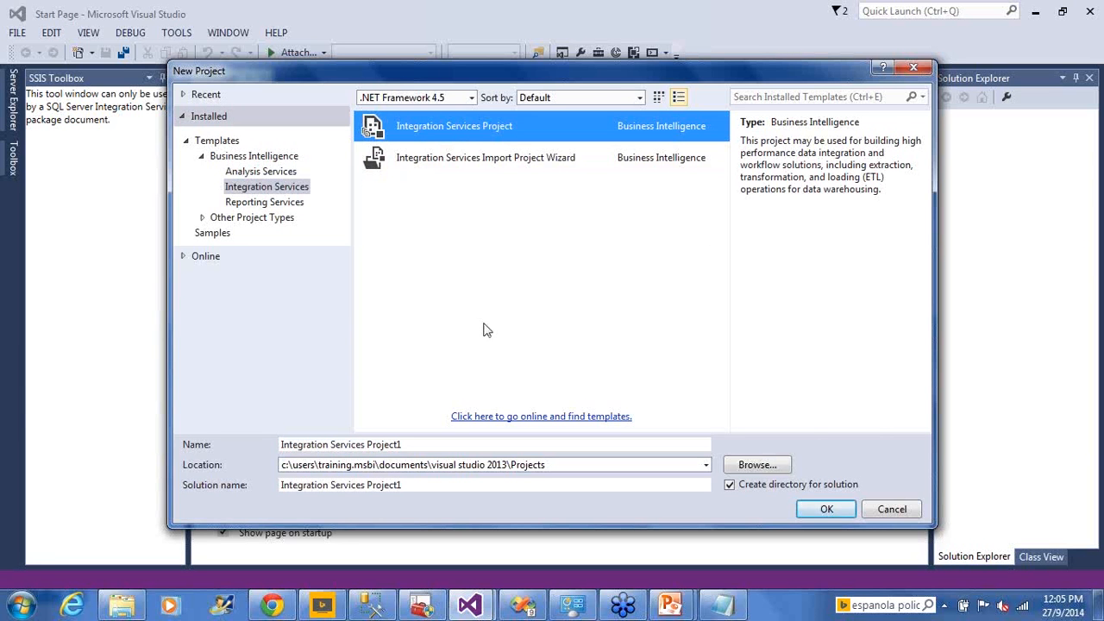
pyautogui.click(433, 445)
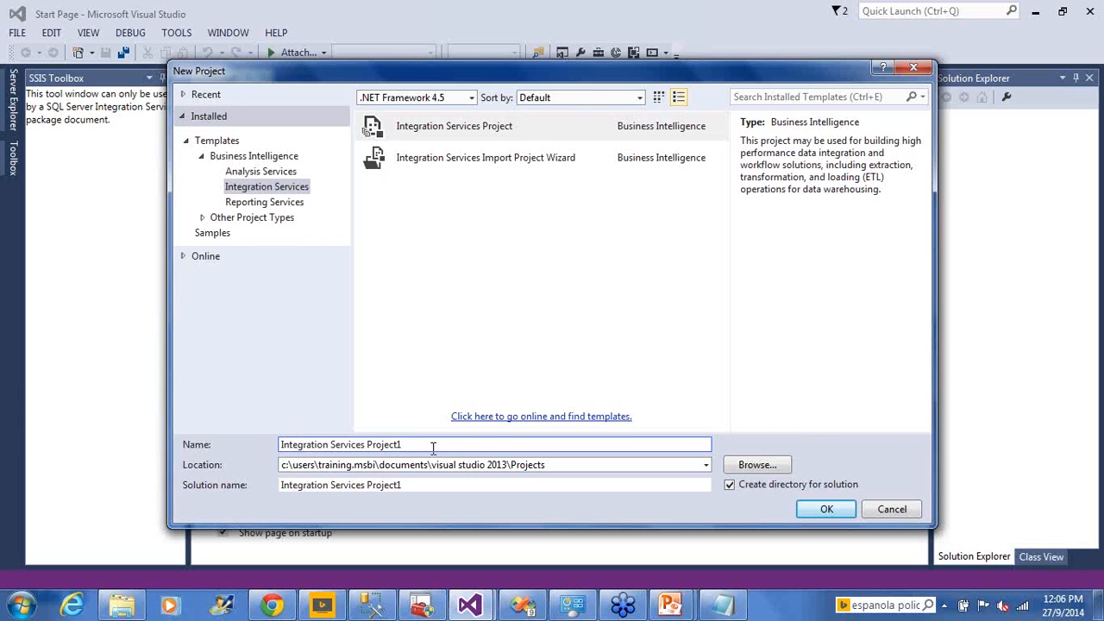
pyautogui.hotkey('ctrl', 'a')
pyautogui.press('capslock')
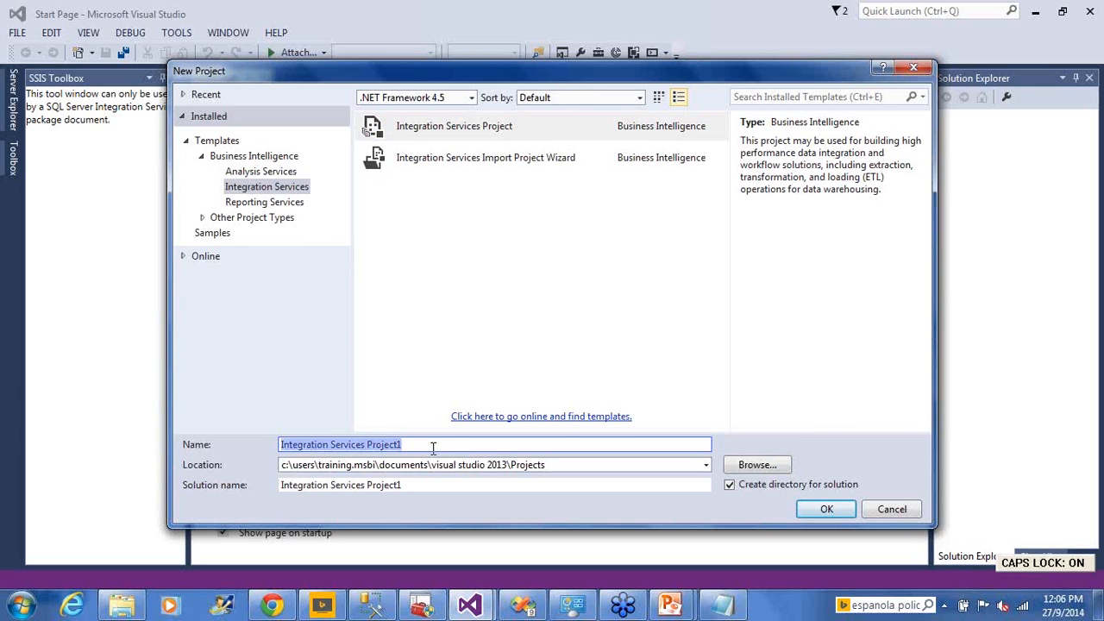
pyautogui.press('capslock')
pyautogui.write('Mo')
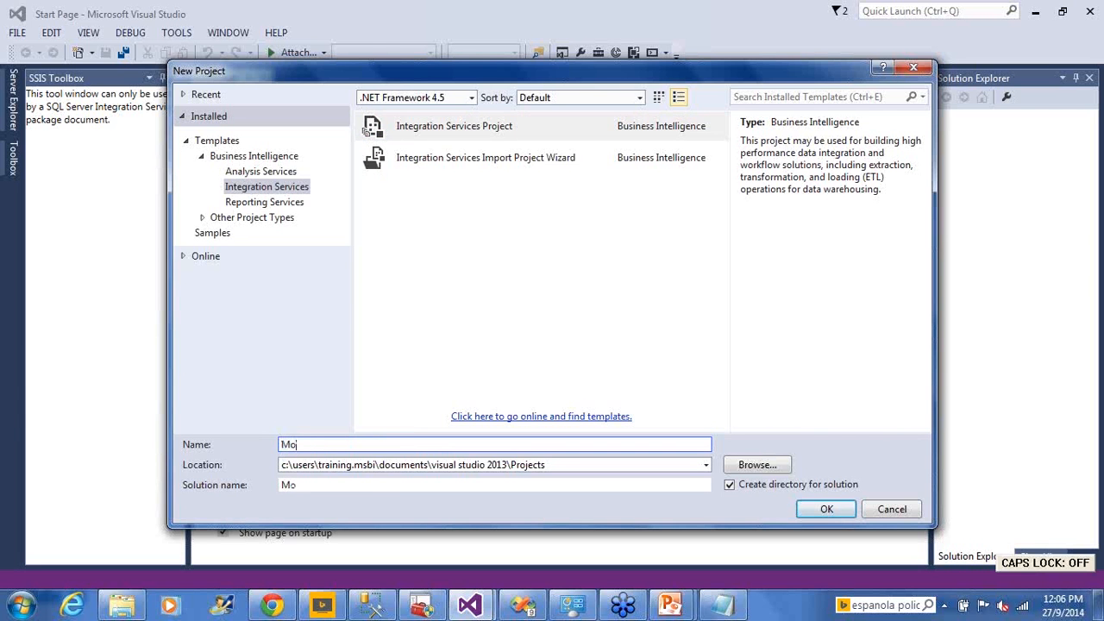
pyautogui.write('o')
pyautogui.write('ul')
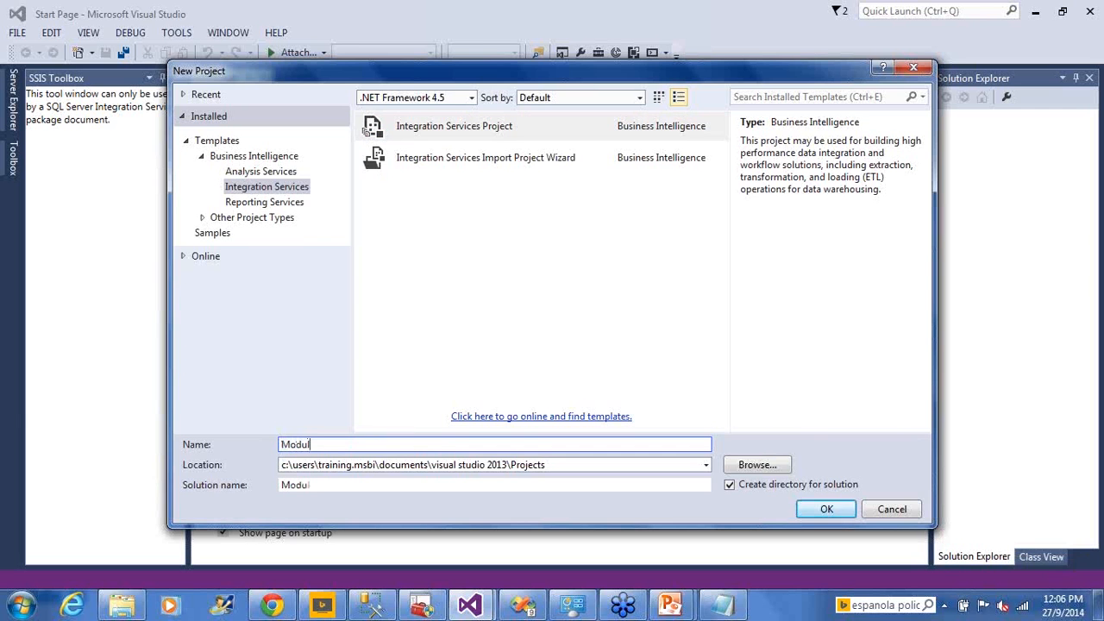
pyautogui.write('e1_Edureka')
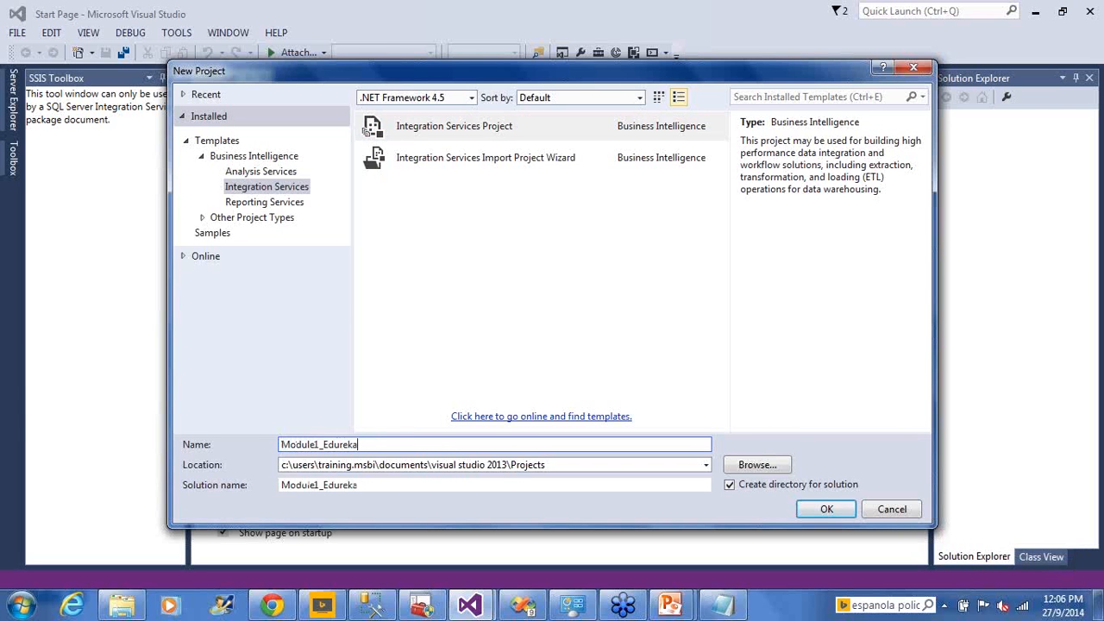
pyautogui.write('_ImportExpo')
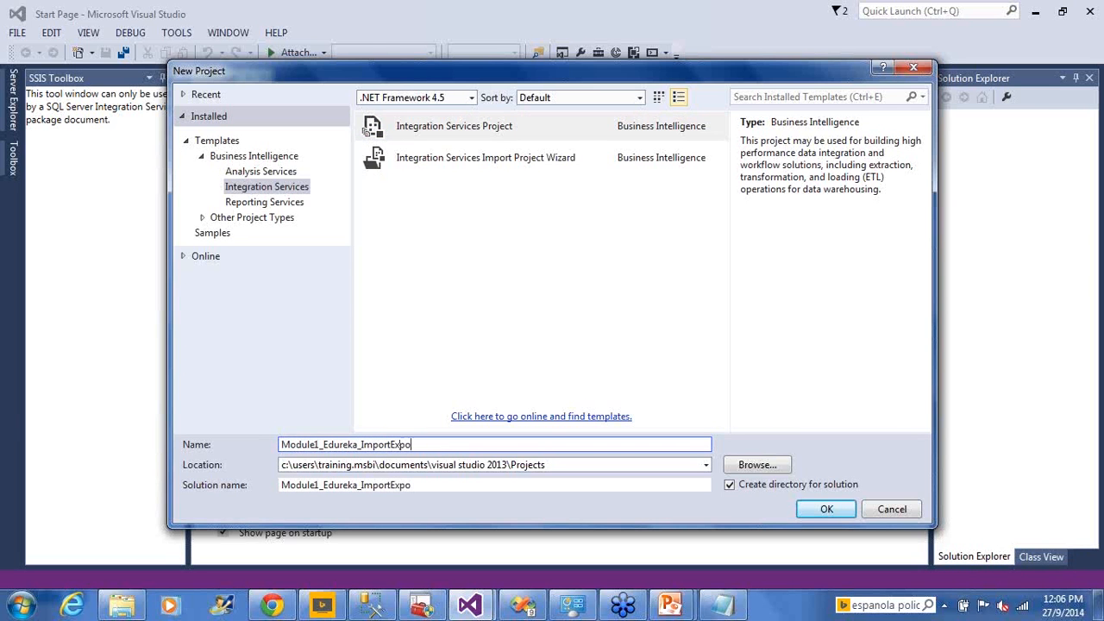
pyautogui.write('rt')
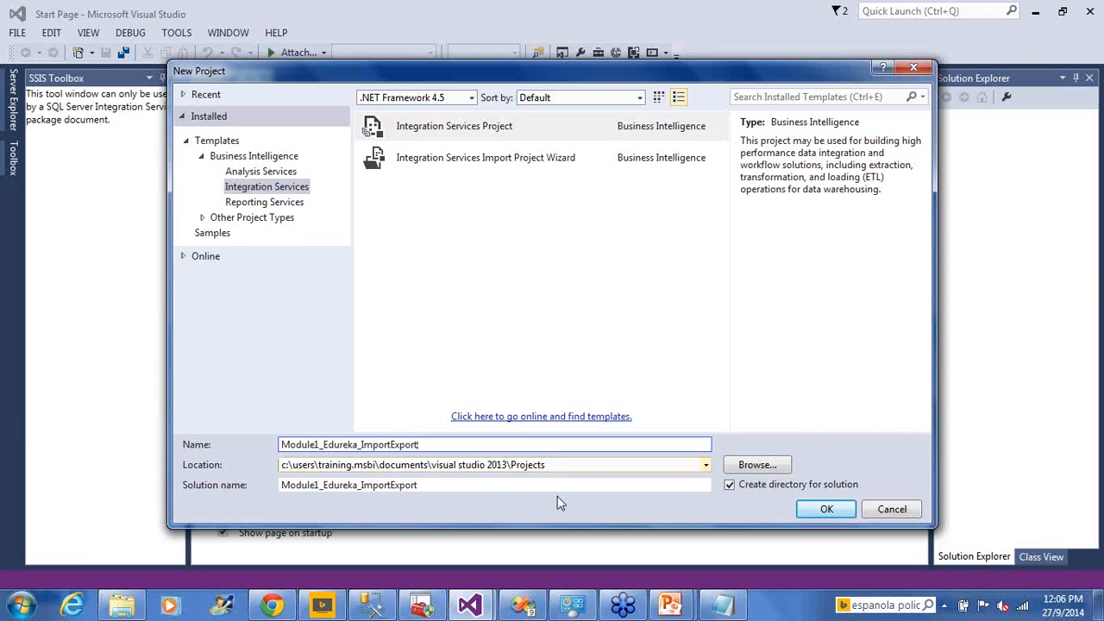
# Browse for the project location and open the Edureka folder inside Dropbox.
pyautogui.click(756, 467)
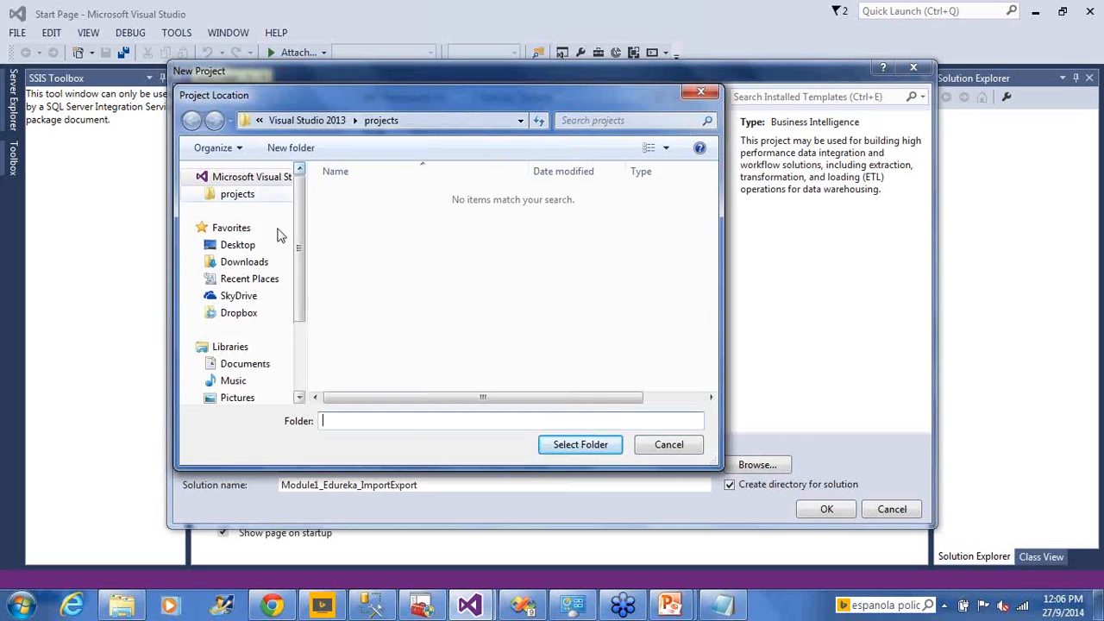
pyautogui.click(231, 315)
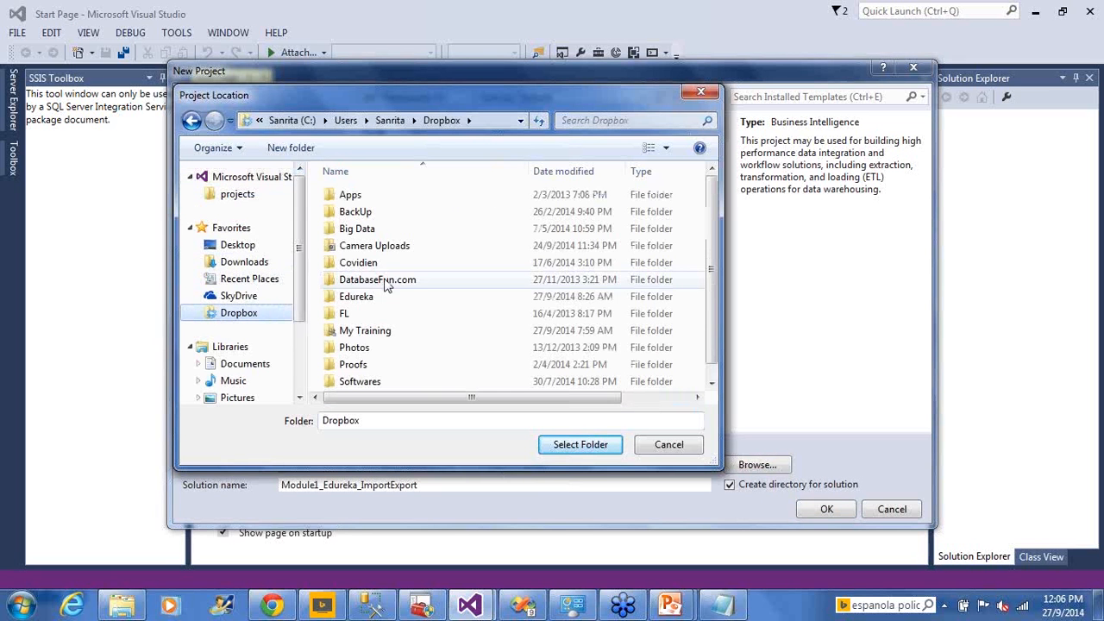
pyautogui.click(369, 264)
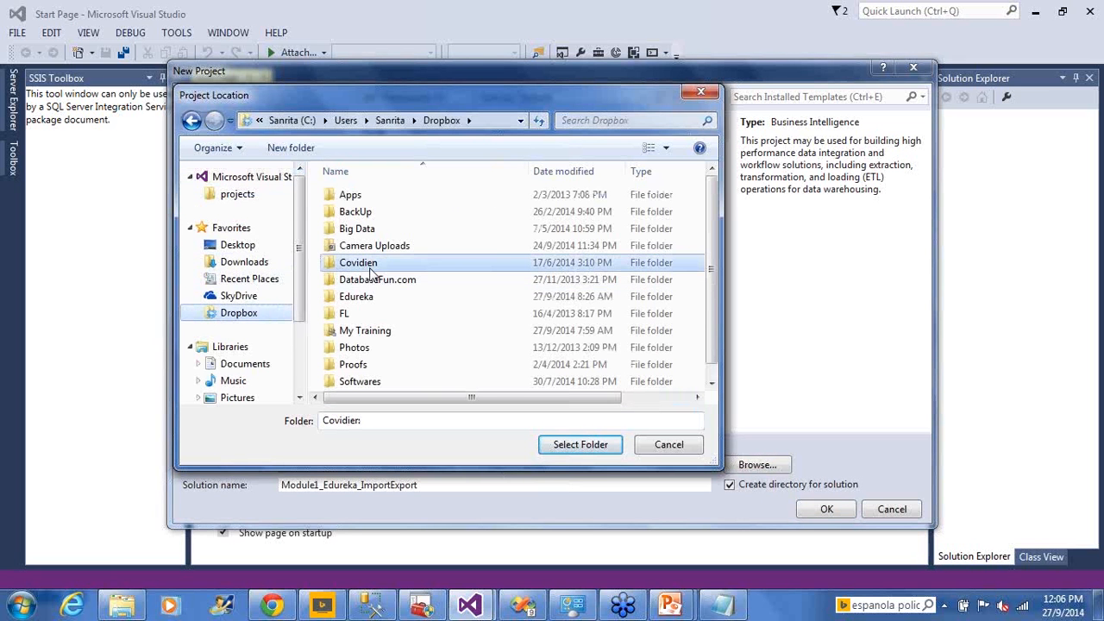
pyautogui.press('e')
pyautogui.press('Return')
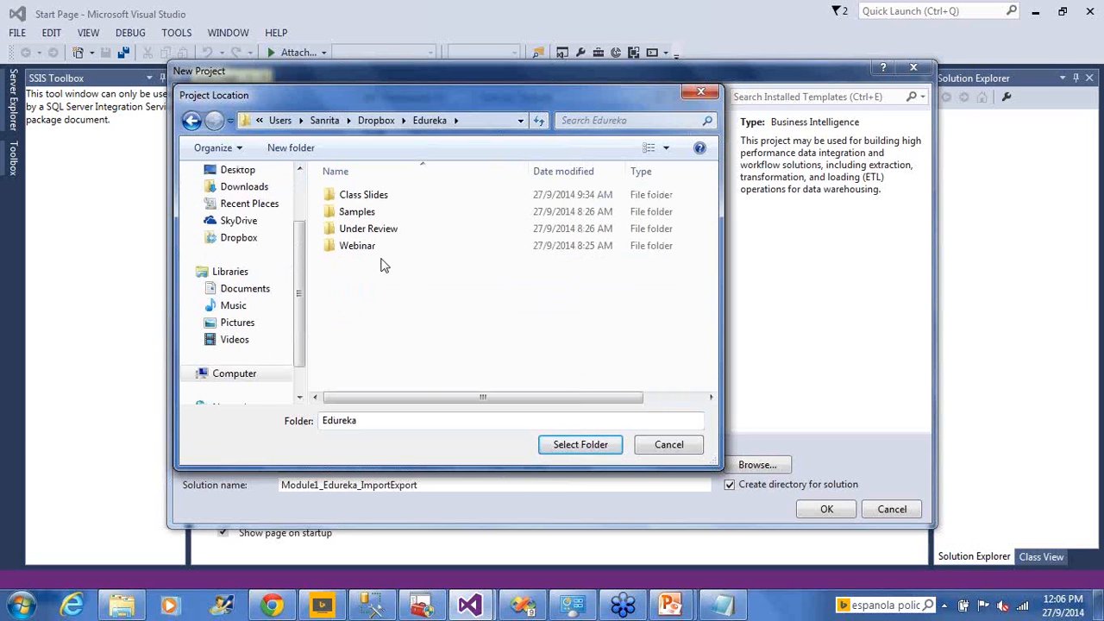
pyautogui.doubleClick(357, 213)
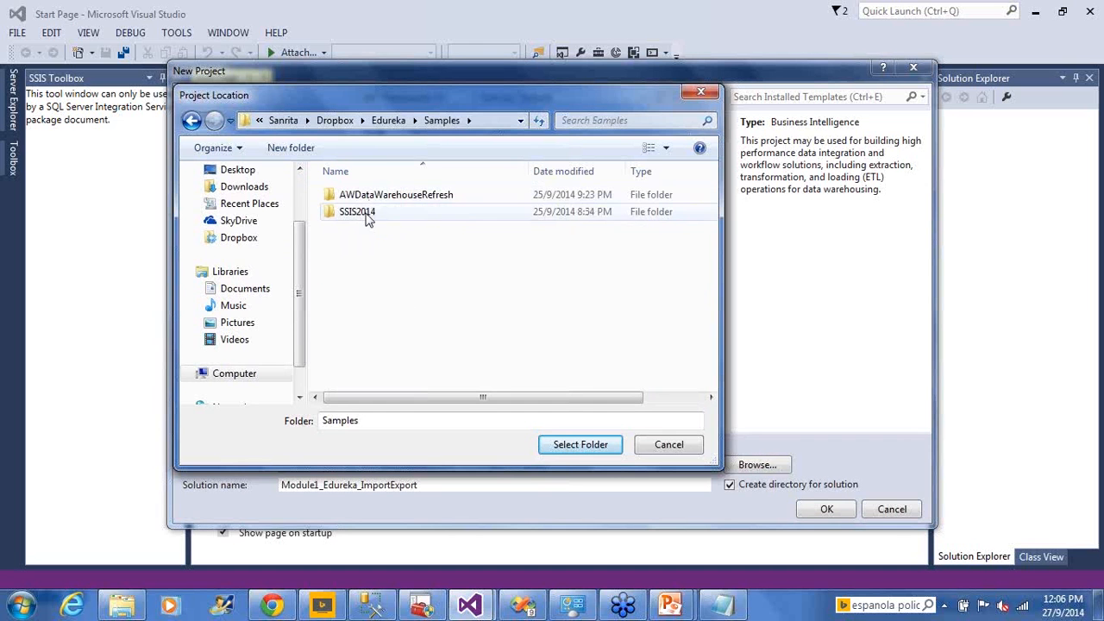
pyautogui.click(368, 219)
pyautogui.doubleClick(368, 219)
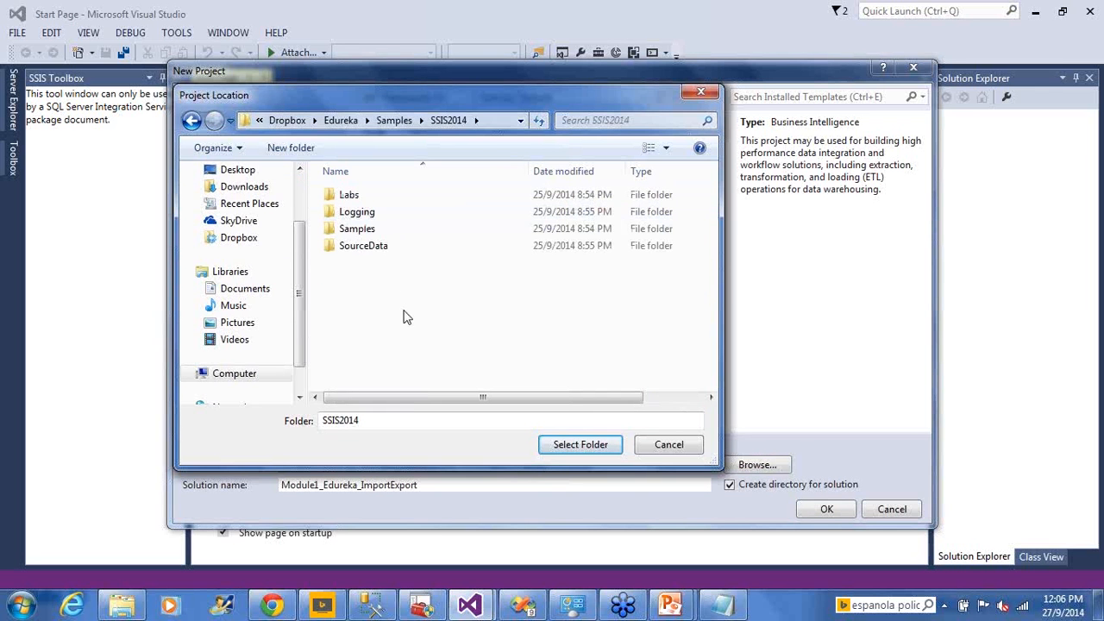
pyautogui.hotkey('alt', 'Up')
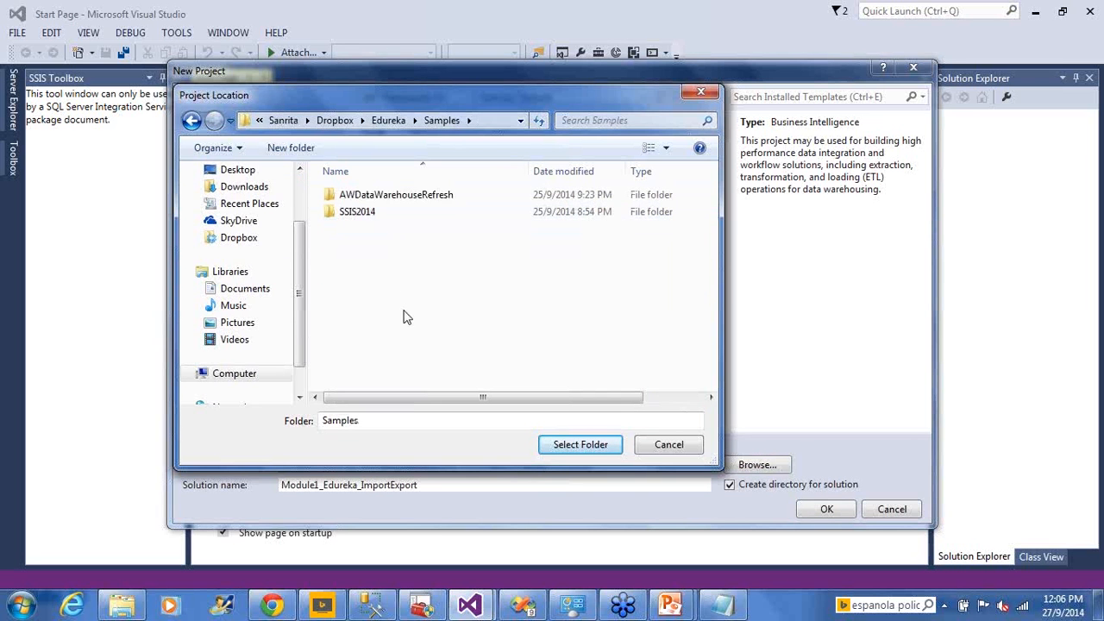
pyautogui.hotkey('alt', 'Up')
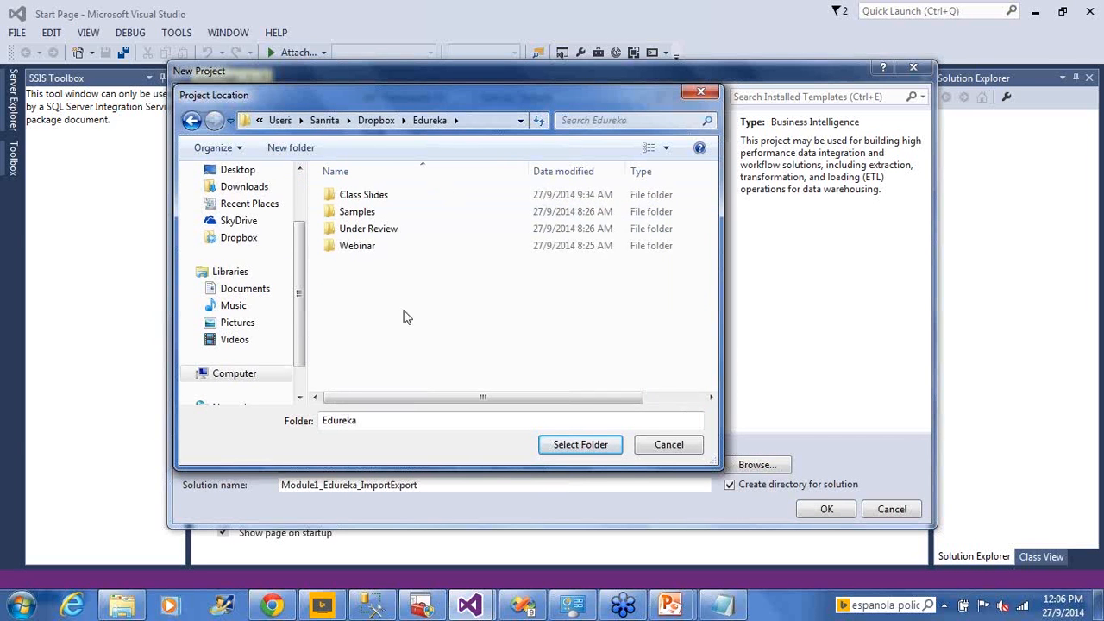
# Create a folder named ClassExamples inside the Edureka folder and select it as the project location.
pyautogui.rightClick(371, 276)
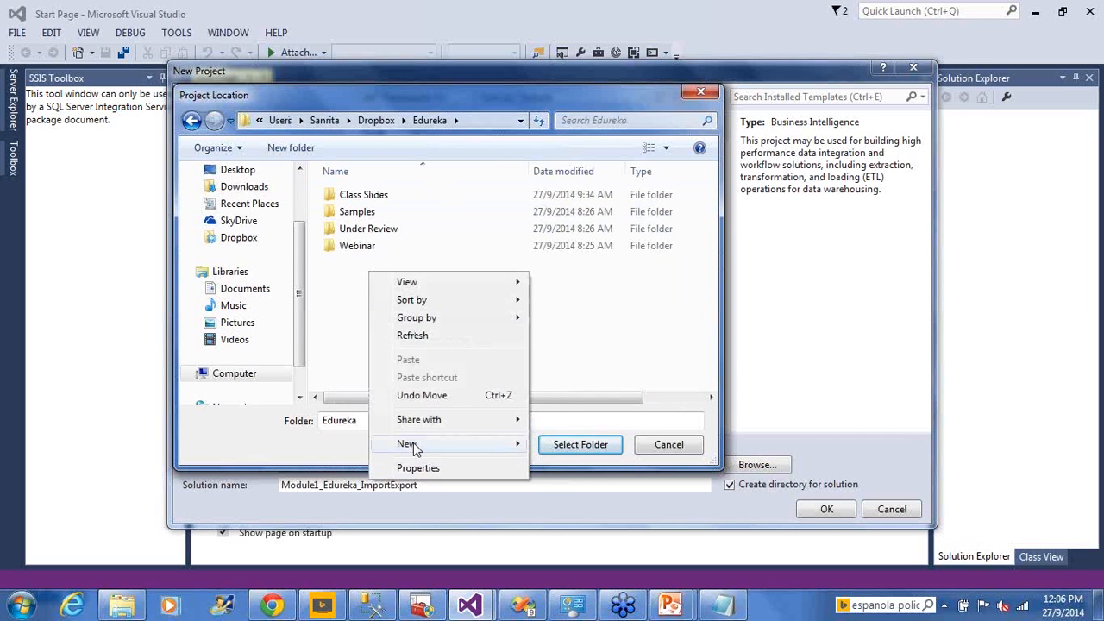
pyautogui.moveTo(413, 448)
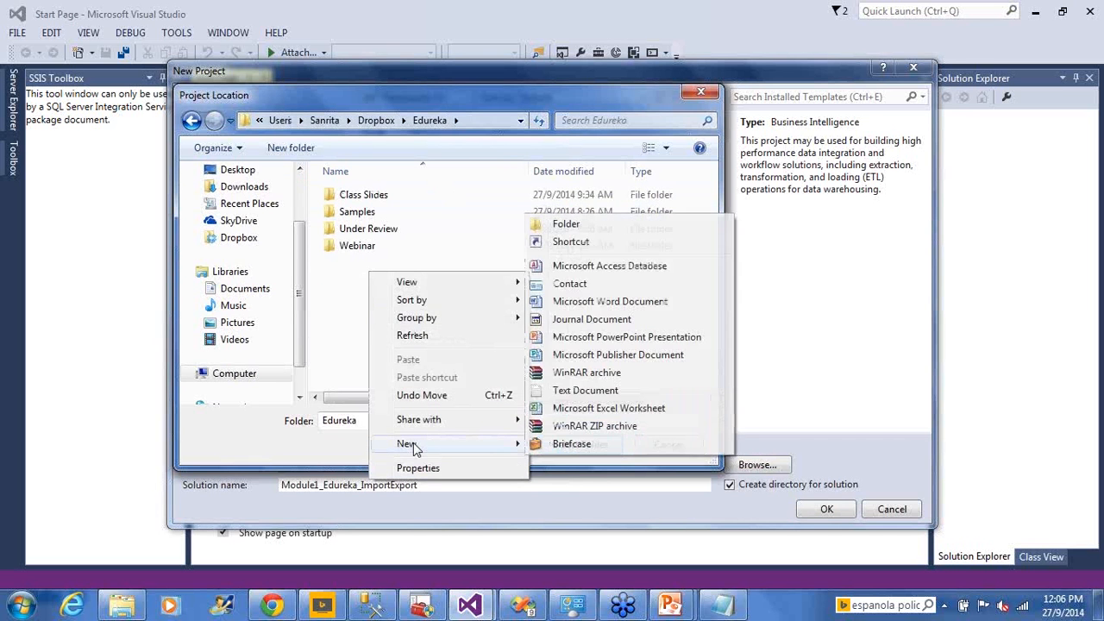
pyautogui.press('Return')
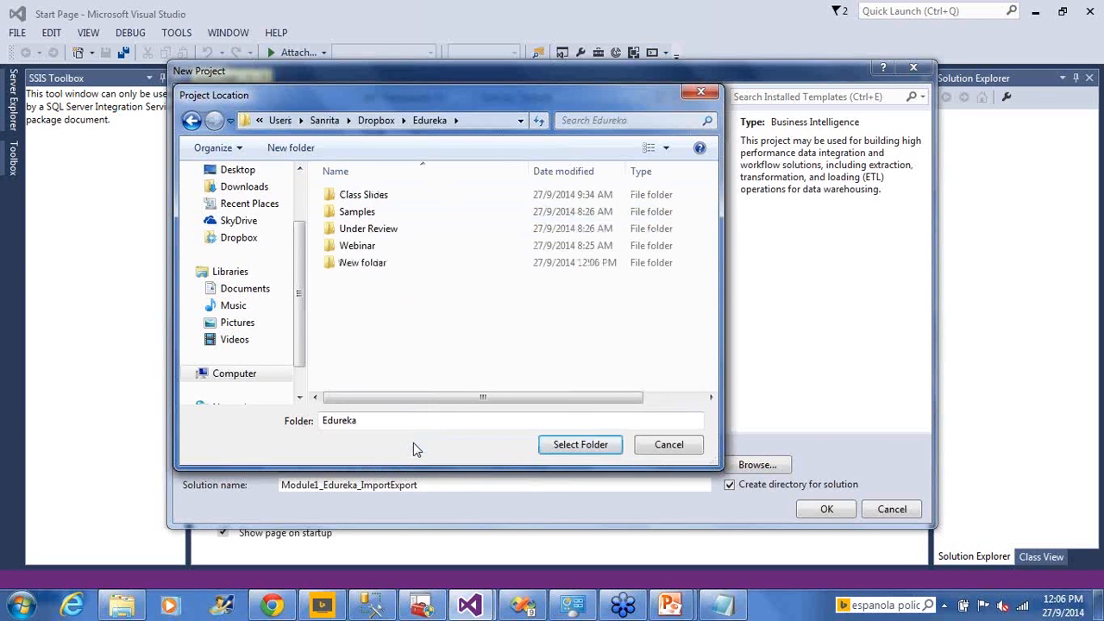
pyautogui.write('C')
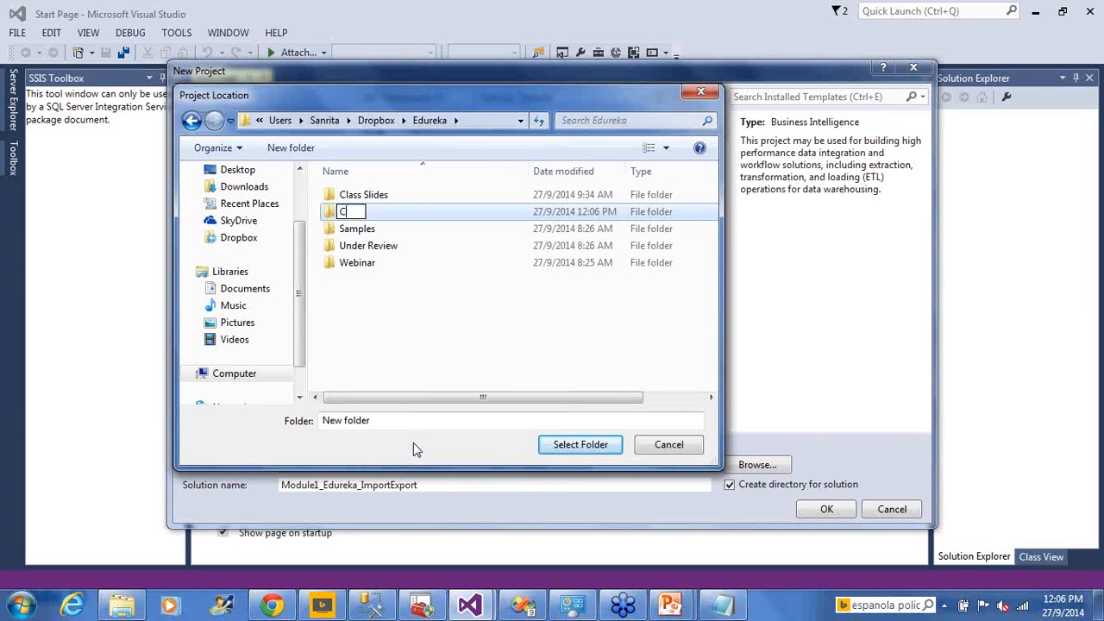
pyautogui.write('lass')
pyautogui.write('Exam')
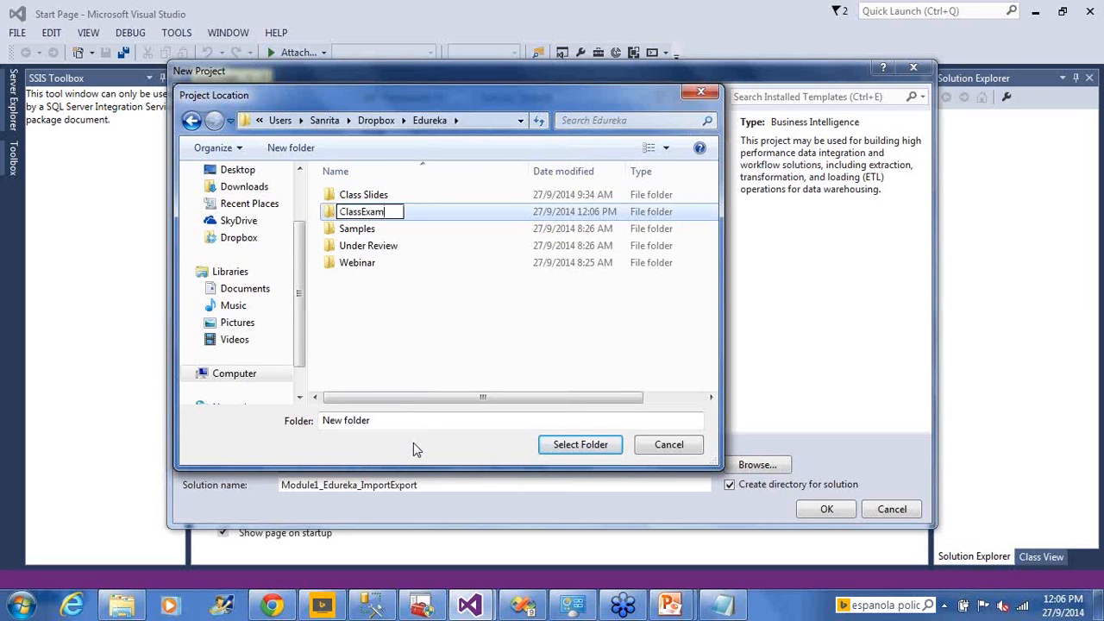
pyautogui.write('ples')
pyautogui.press('Return')
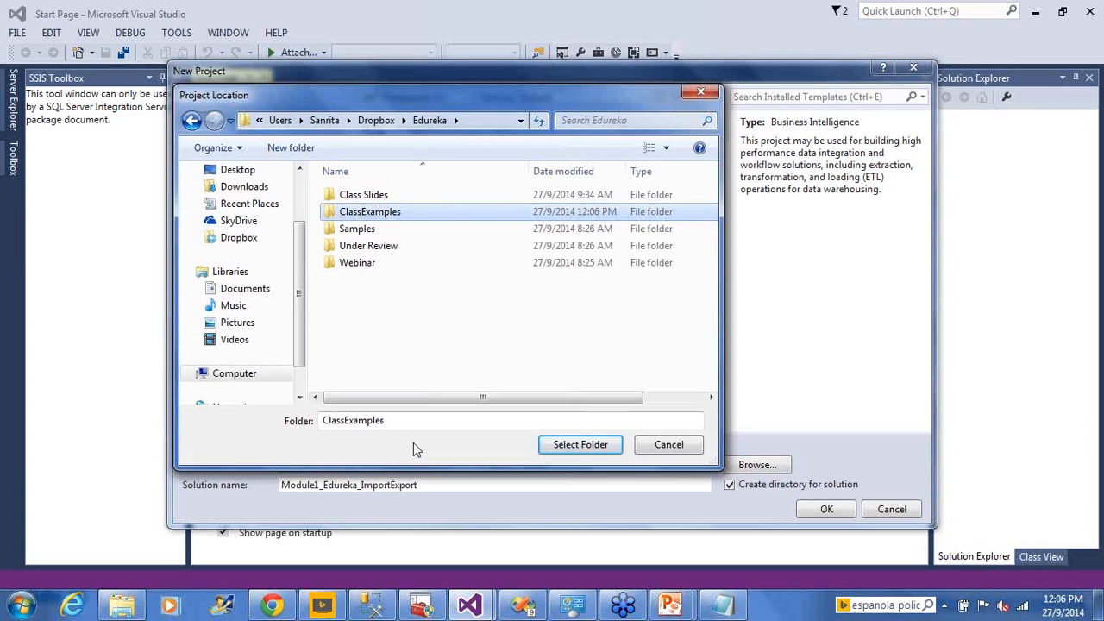
pyautogui.press('Return')
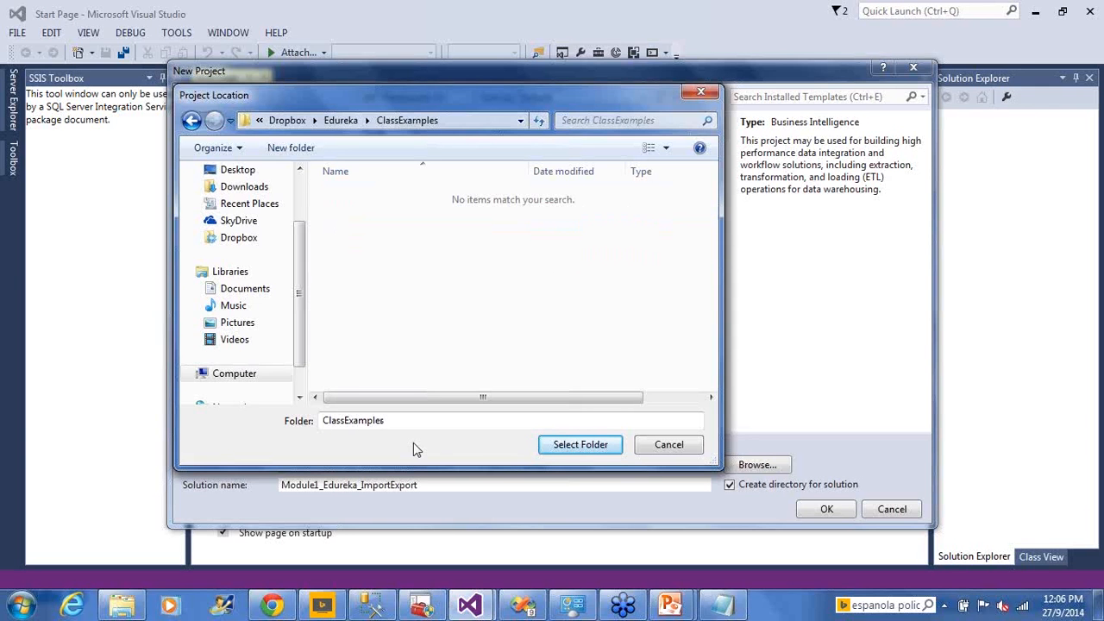
pyautogui.click(567, 454)
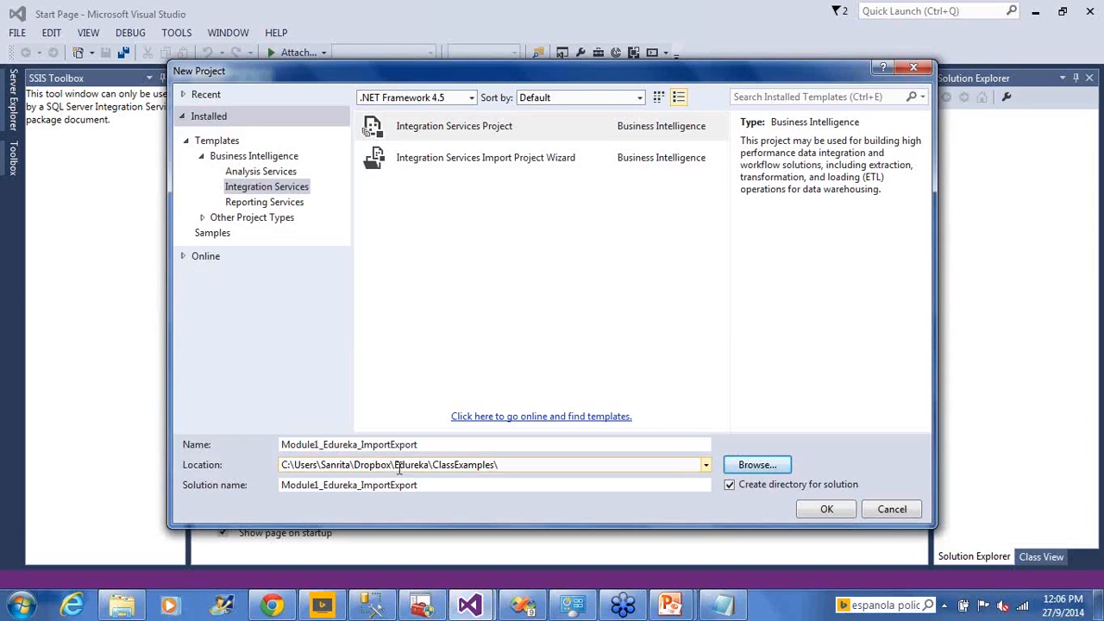
pyautogui.click(442, 445)
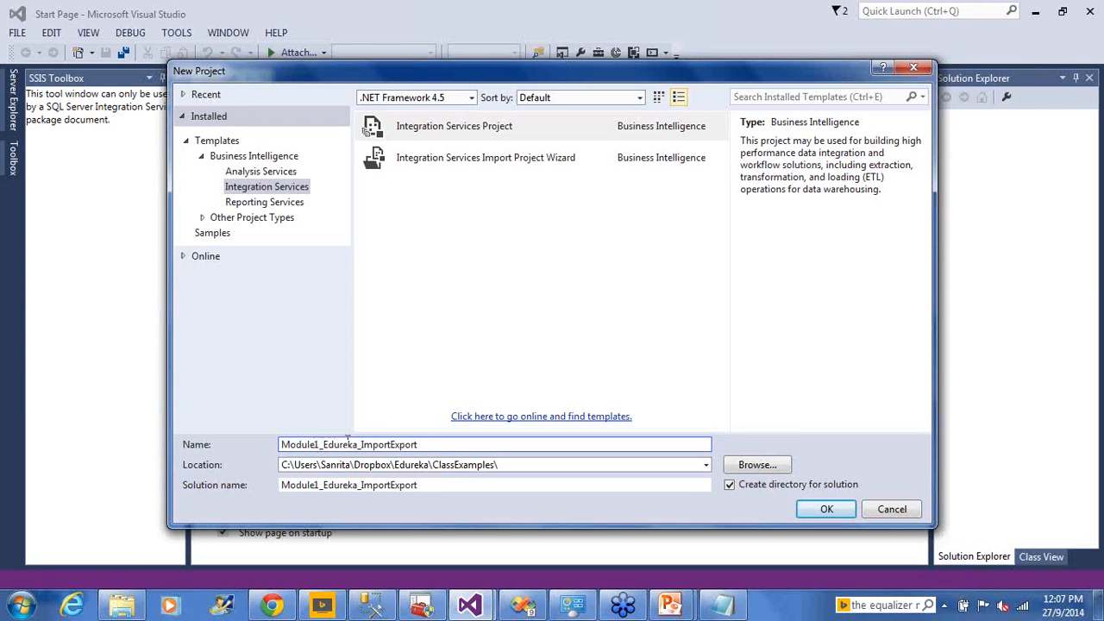
pyautogui.doubleClick(425, 447)
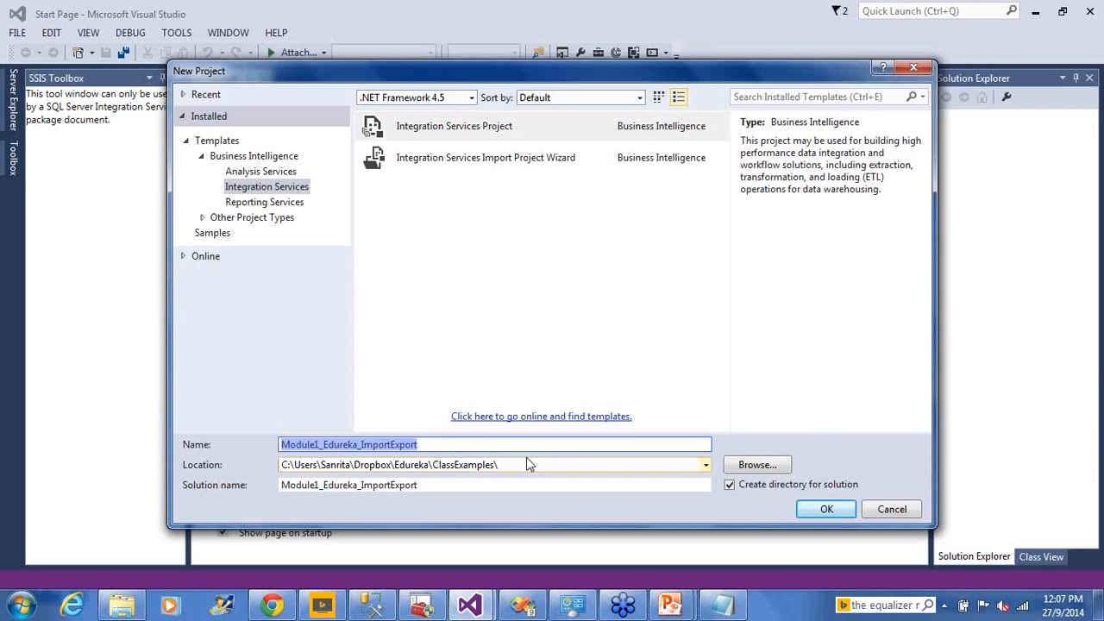
# Create the Module1_Edureka_ImportExport project in the ClassExamples folder, keeping the matching solution name and its own solution directory.
pyautogui.press('Tab')
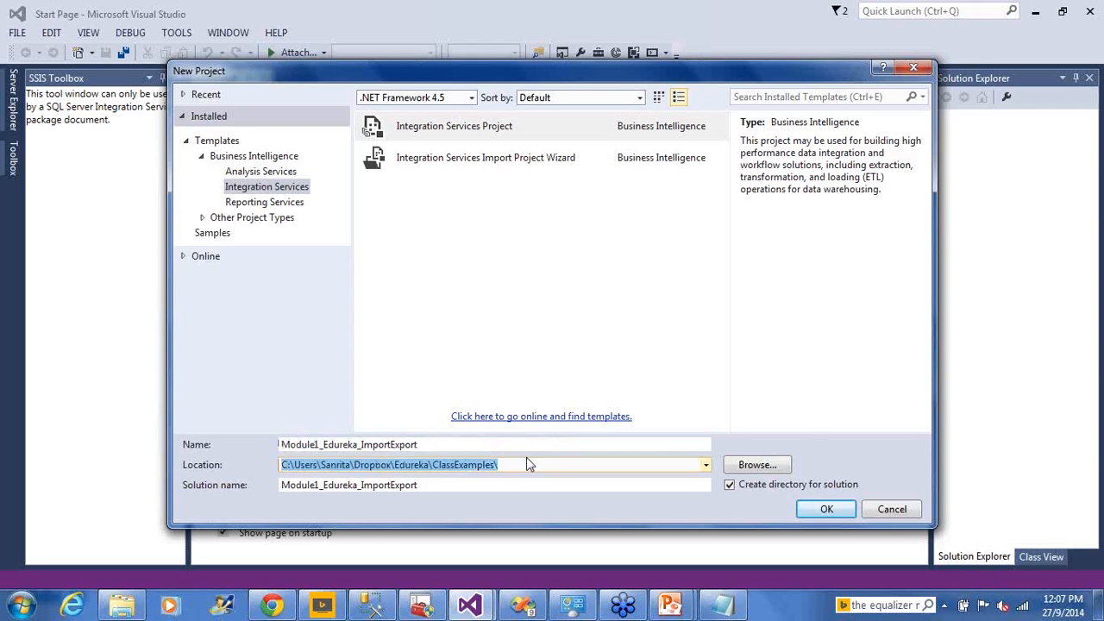
pyautogui.click(447, 486)
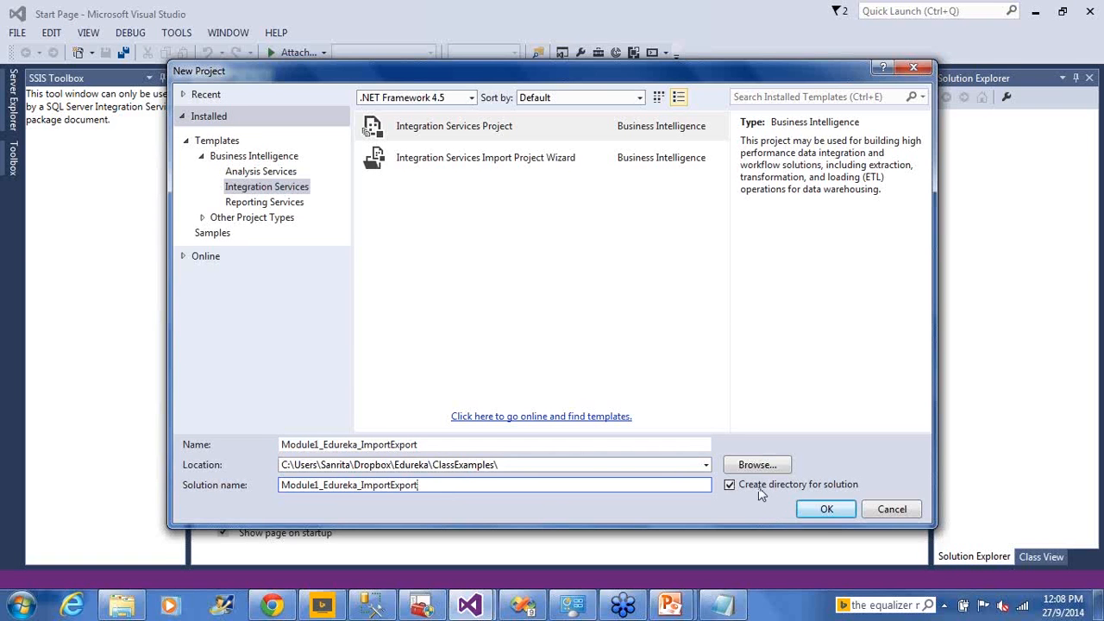
pyautogui.click(820, 512)
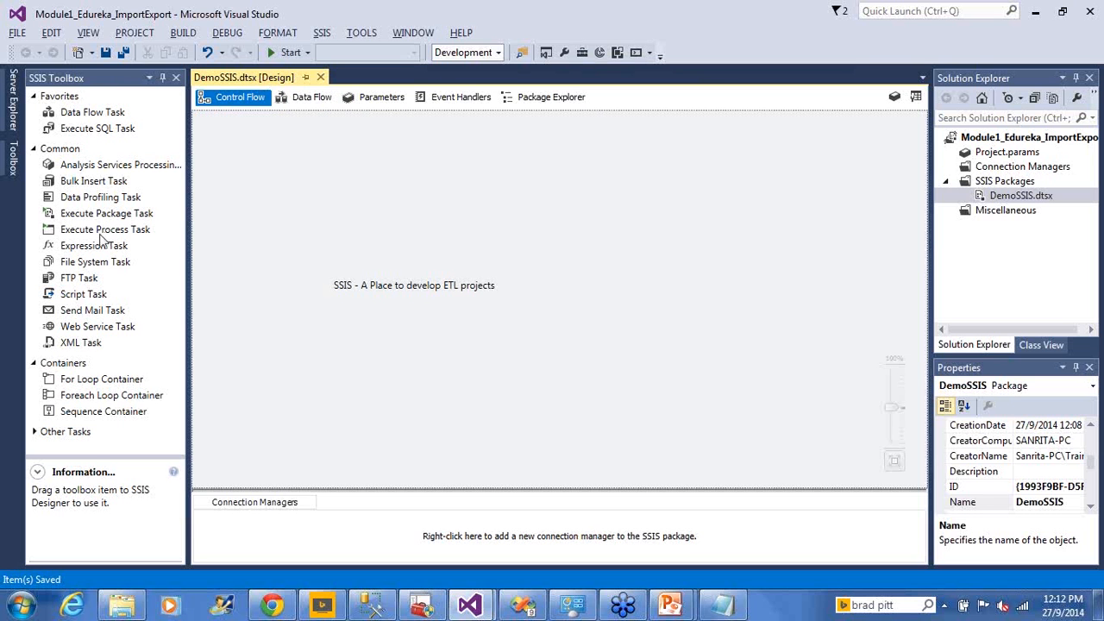
# Read the descriptions of the Data Flow, Execute SQL and Analysis Services Processing tasks and the For Loop and Foreach Loop containers.
pyautogui.click(95, 114)
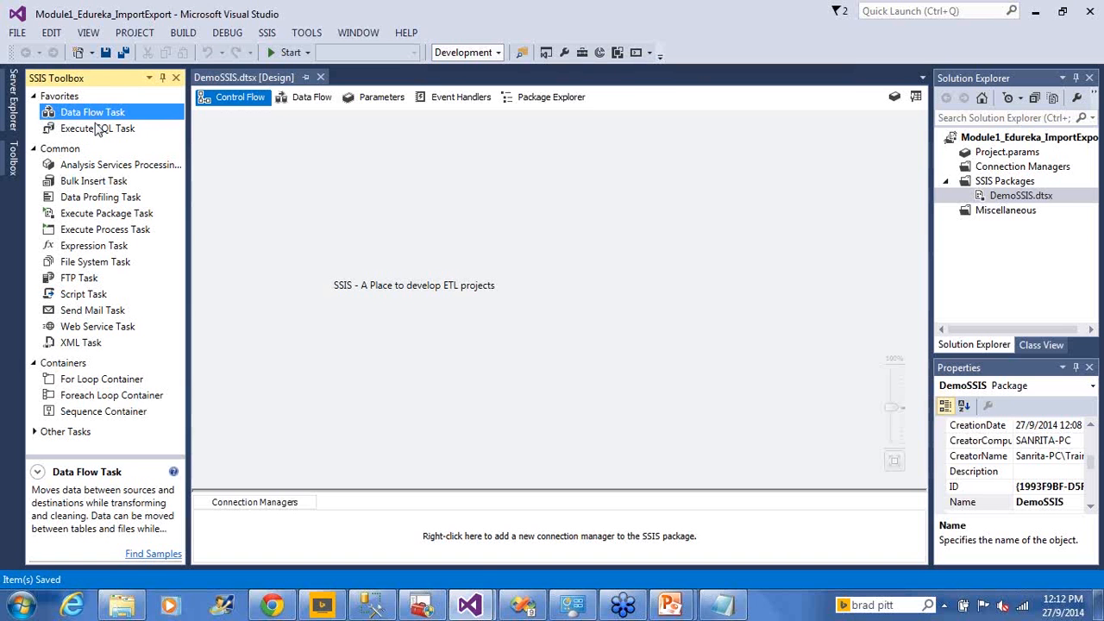
pyautogui.click(98, 133)
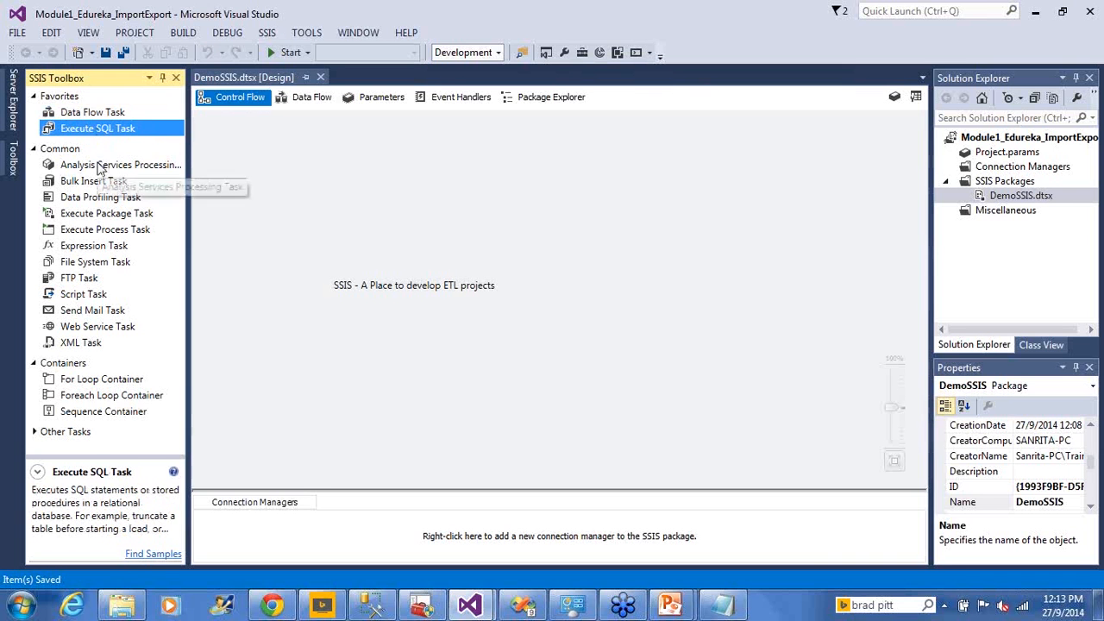
pyautogui.click(100, 166)
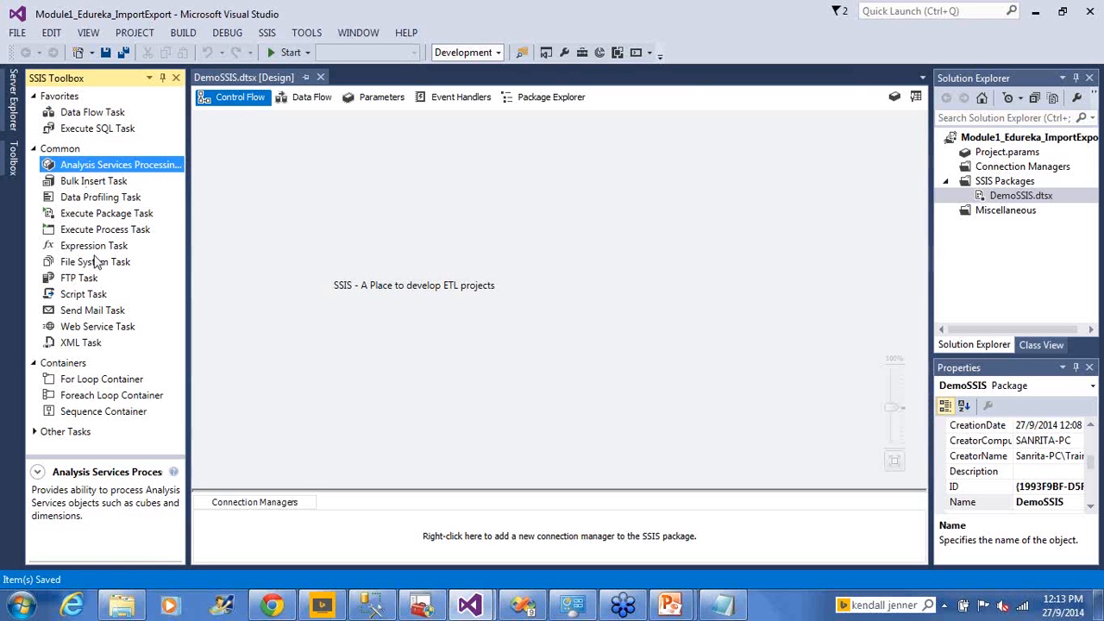
pyautogui.click(89, 383)
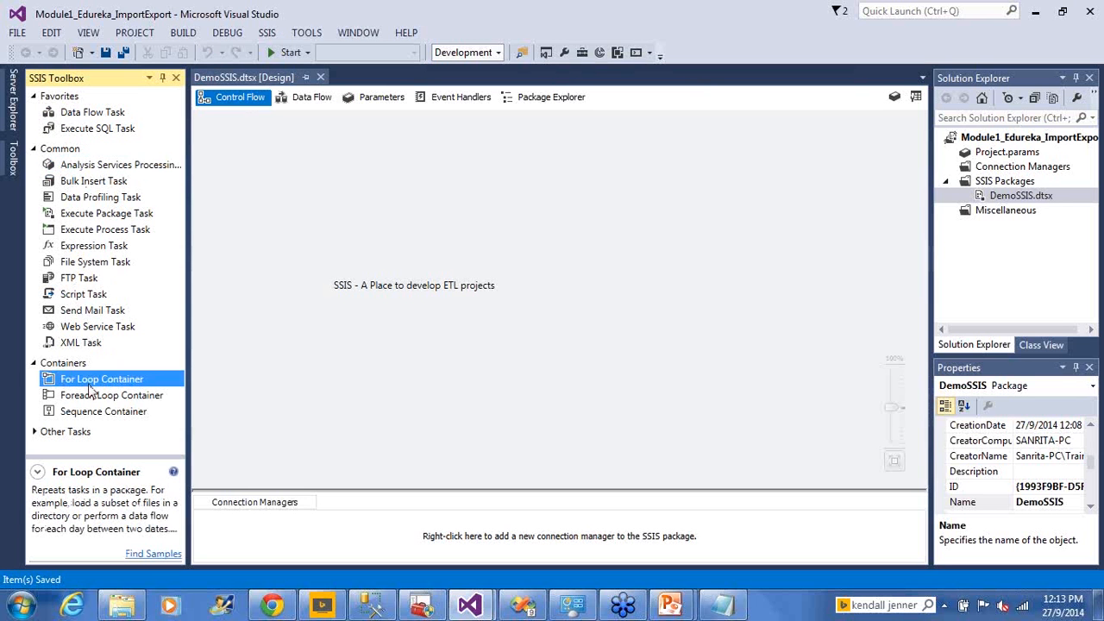
pyautogui.click(91, 399)
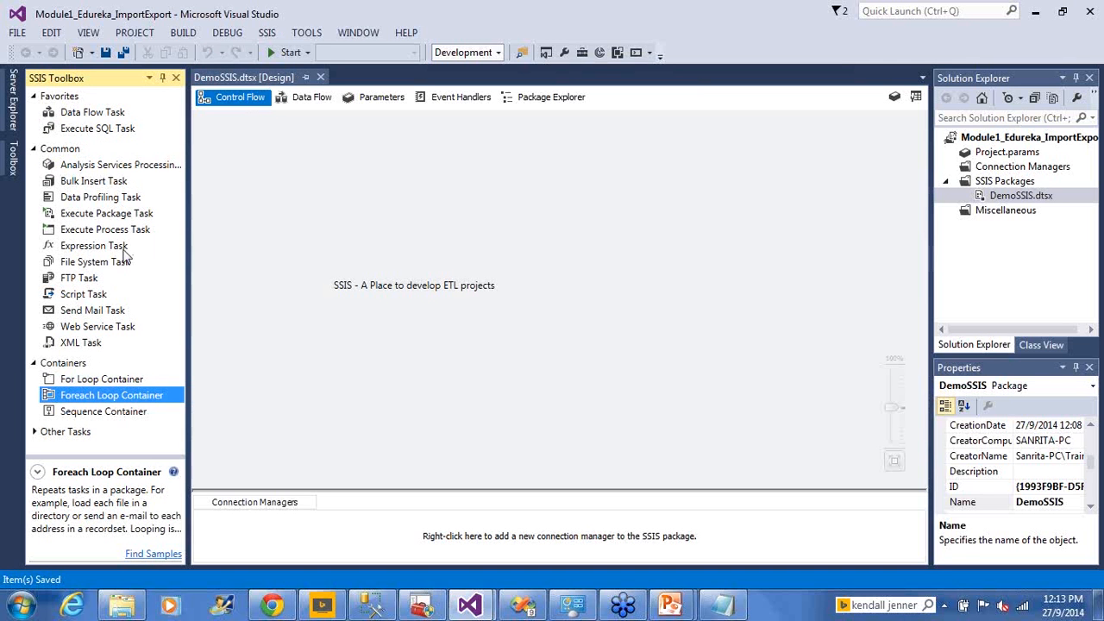
pyautogui.click(273, 212)
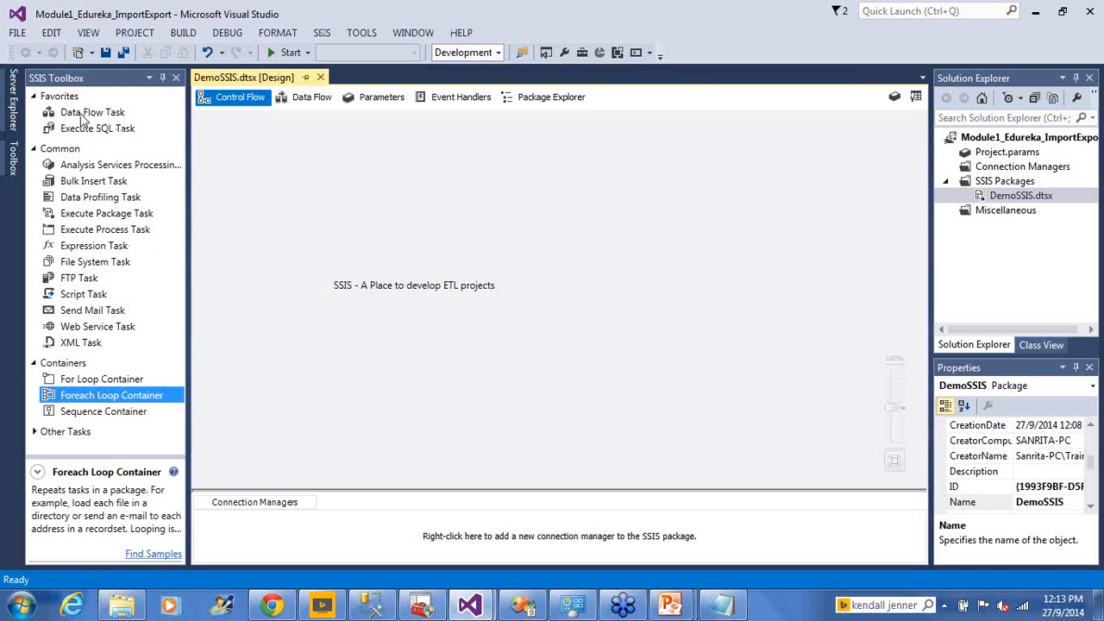
# Add a Data Flow Task to the DemoSSIS control flow and place it above and left of the annotation text.
pyautogui.click(82, 113)
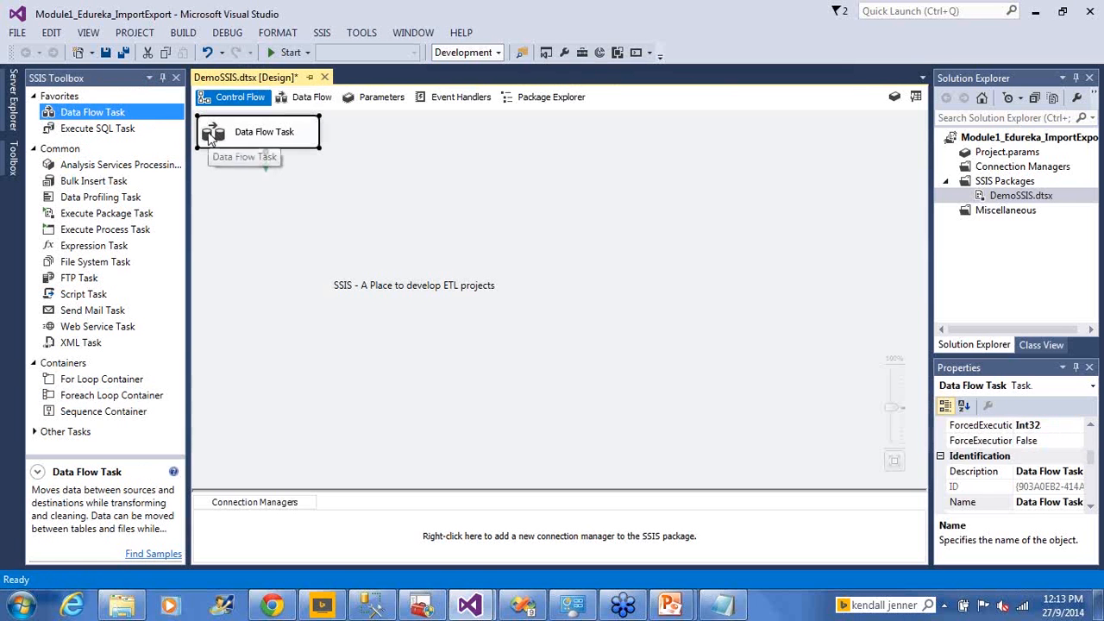
pyautogui.moveTo(209, 138); pyautogui.dragTo(269, 211)
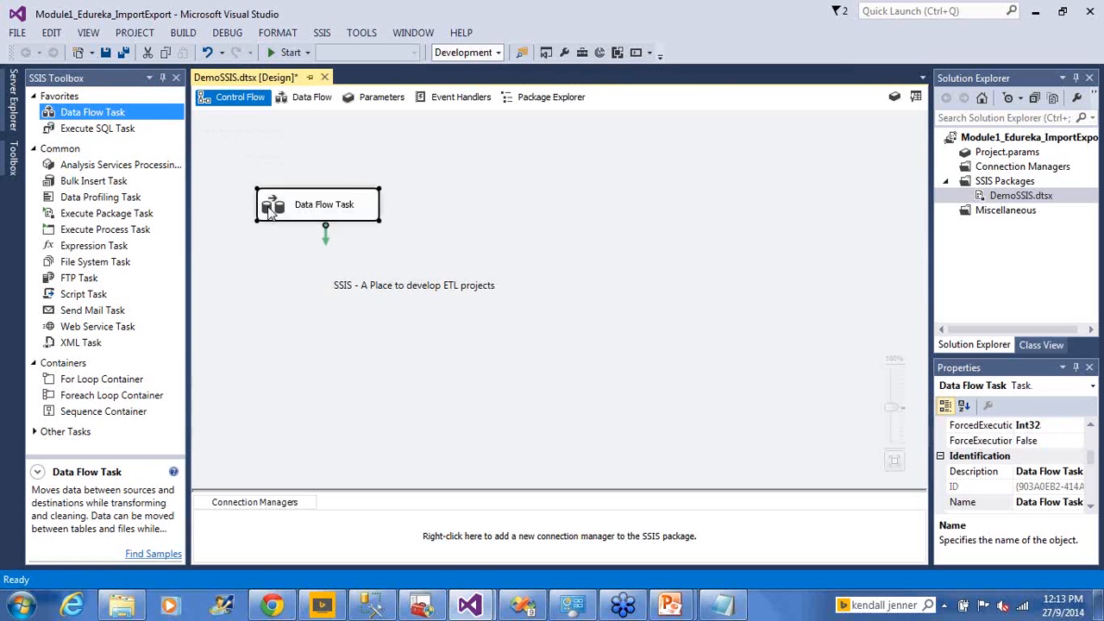
pyautogui.click(387, 175)
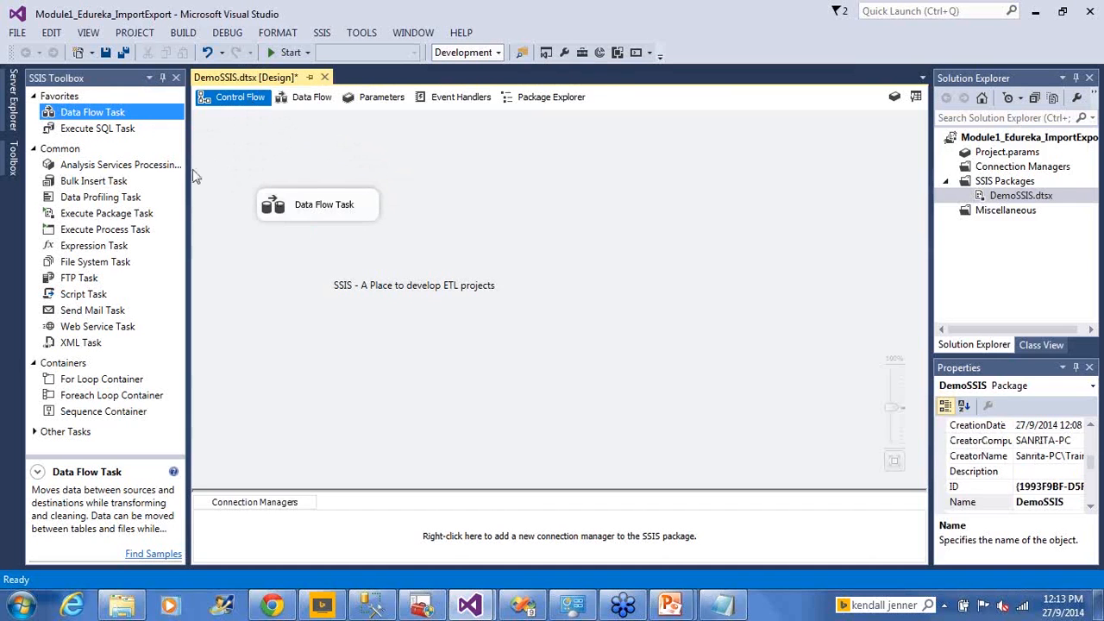
# Add a second Data Flow Task to the control flow, above and to the right of the first one.
pyautogui.moveTo(124, 113); pyautogui.dragTo(439, 136)
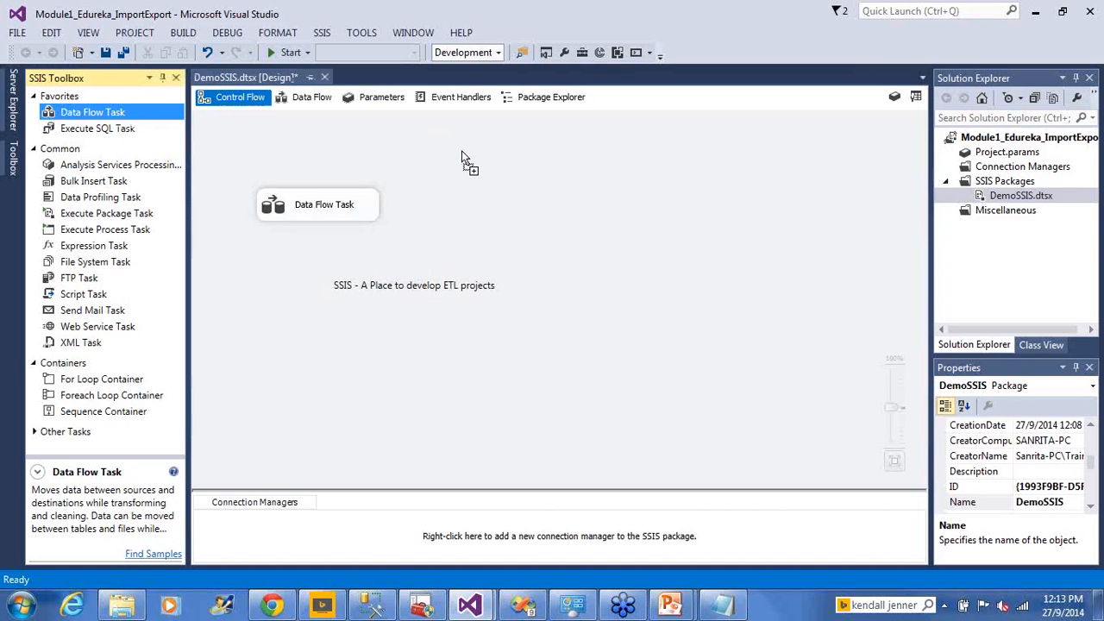
pyautogui.moveTo(464, 157); pyautogui.dragTo(459, 149)
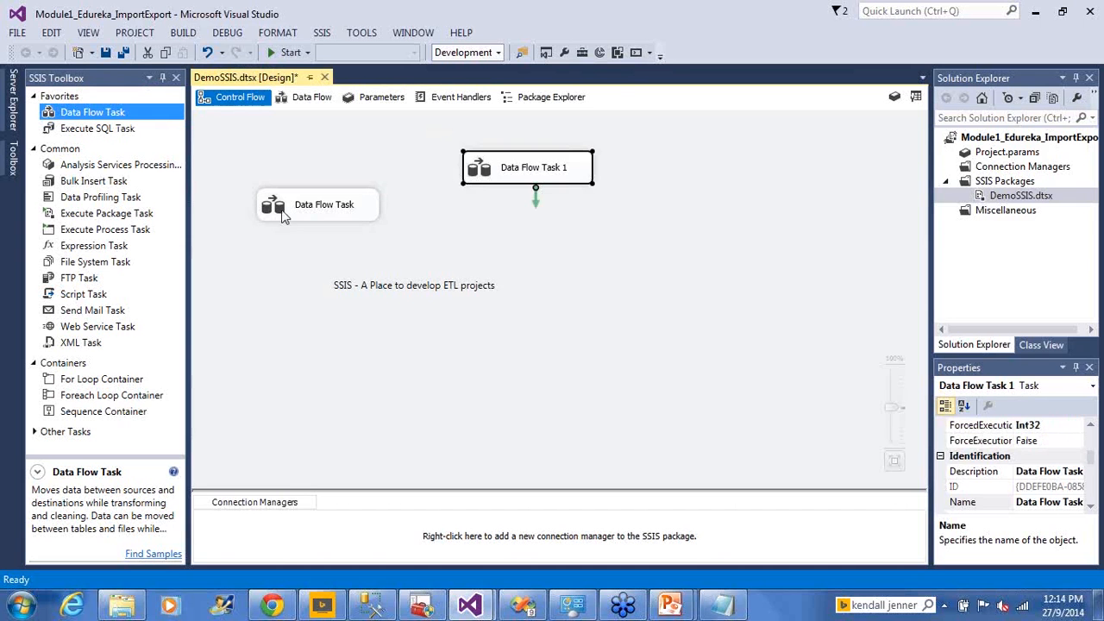
pyautogui.click(287, 219)
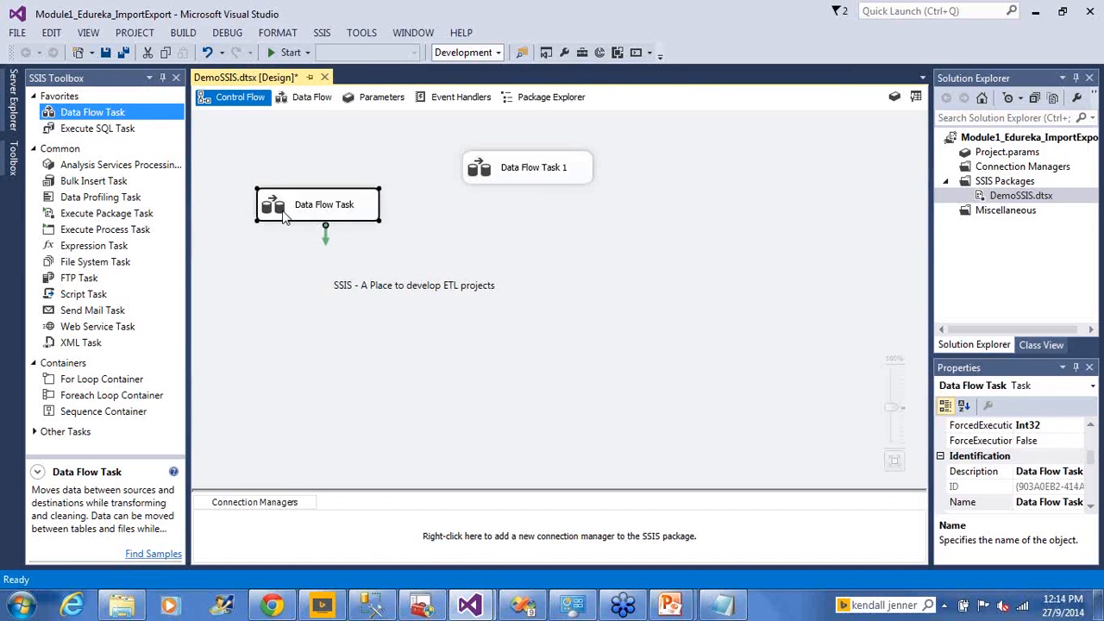
pyautogui.click(275, 266)
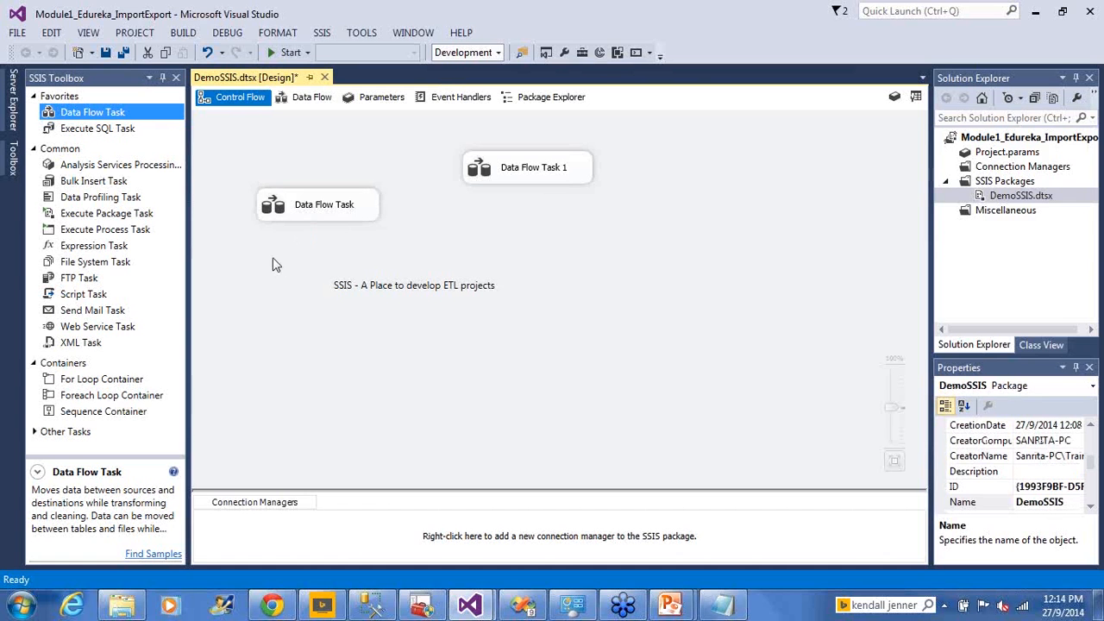
# Examine the first Data Flow Task's design surface and available components, comparing them with those of the control flow.
pyautogui.click(275, 214)
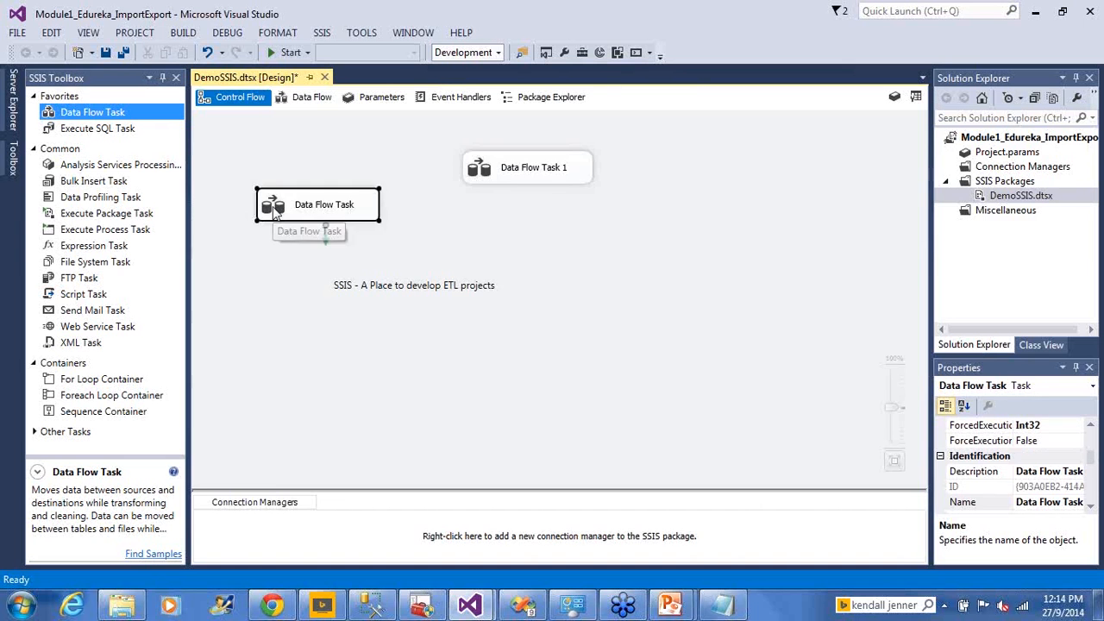
pyautogui.doubleClick(273, 211)
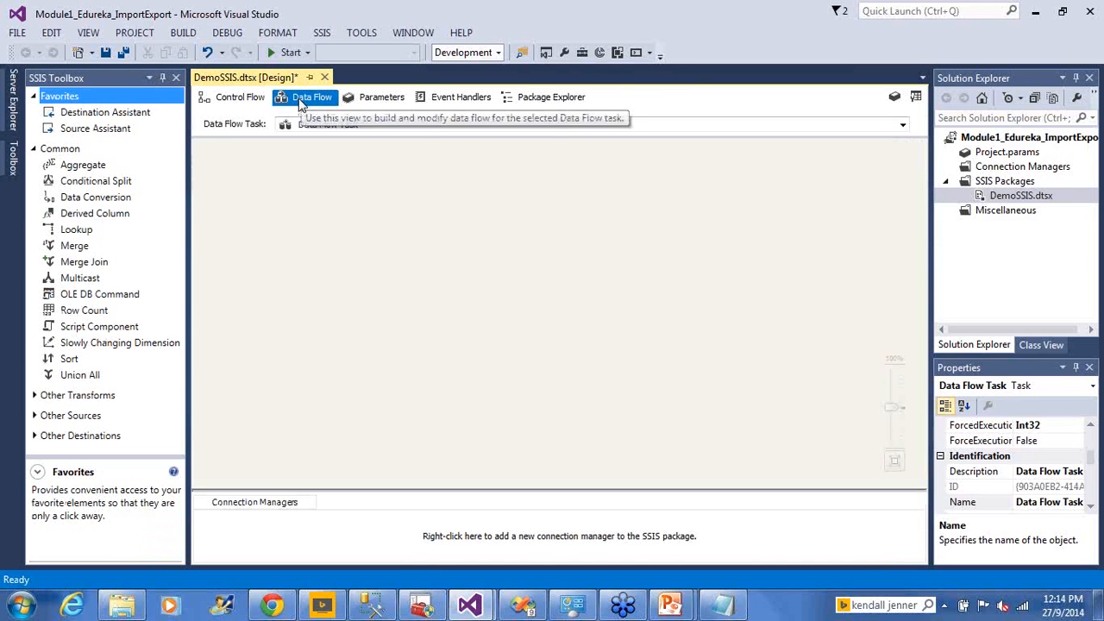
pyautogui.click(250, 104)
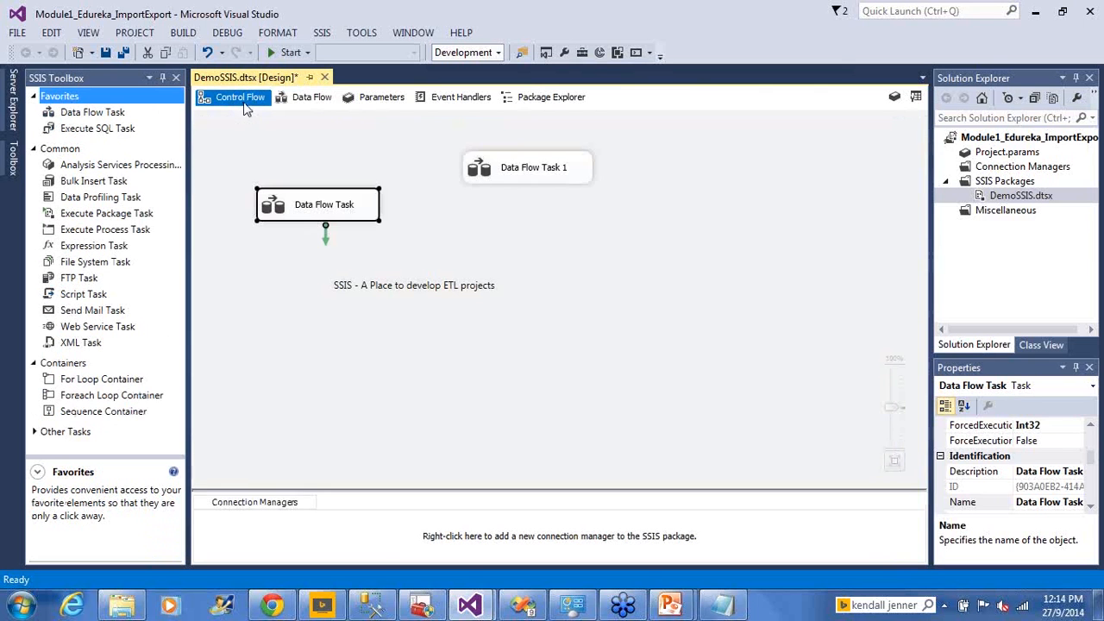
pyautogui.click(219, 206)
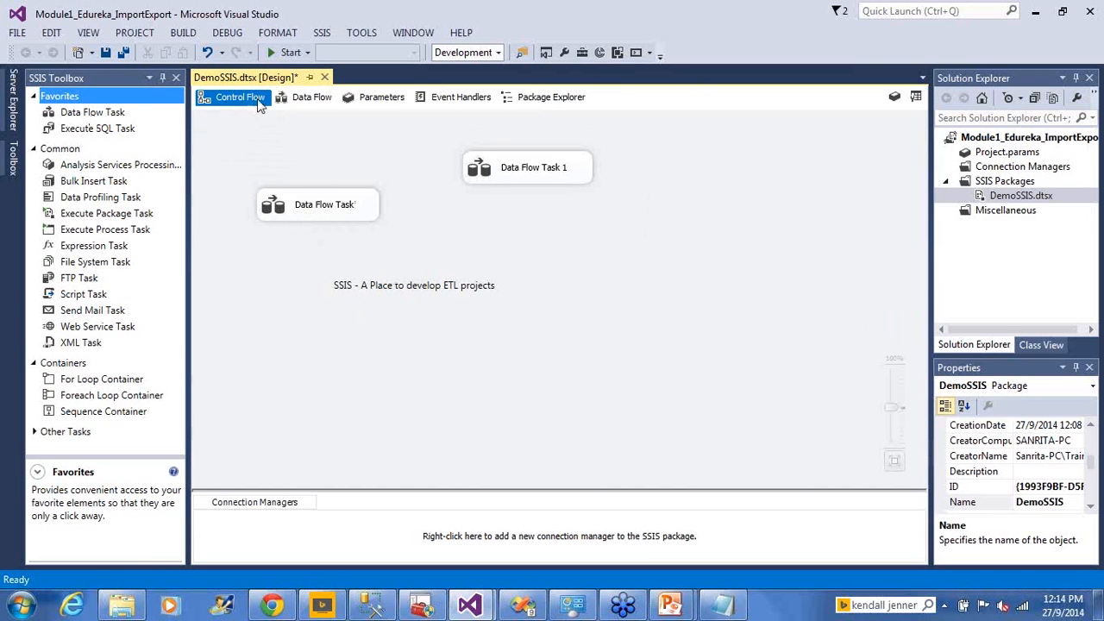
pyautogui.click(302, 99)
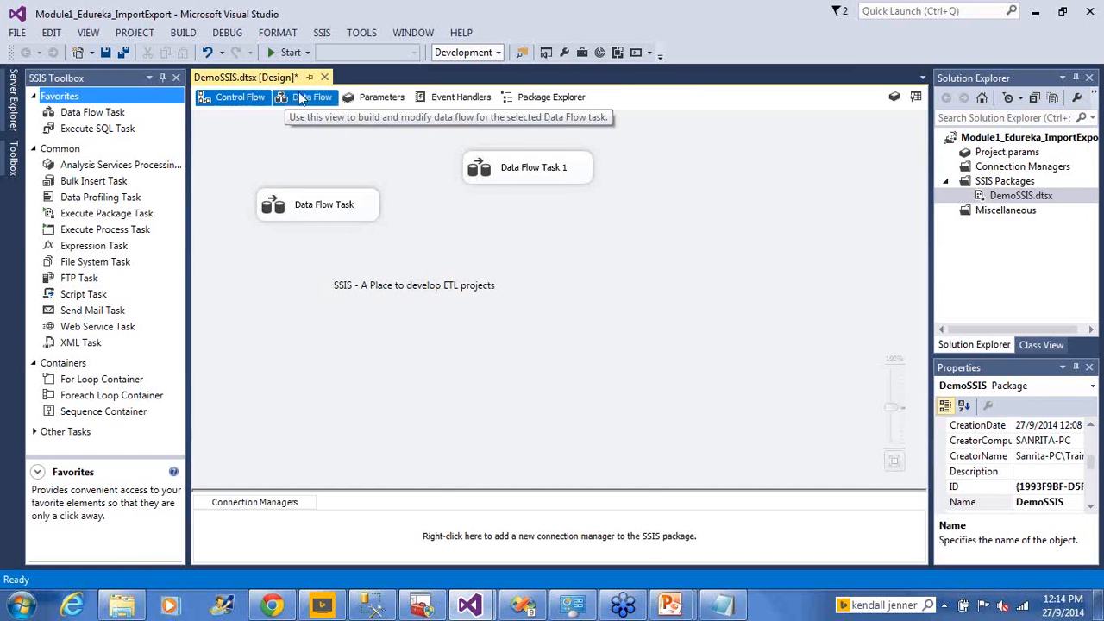
pyautogui.click(274, 213)
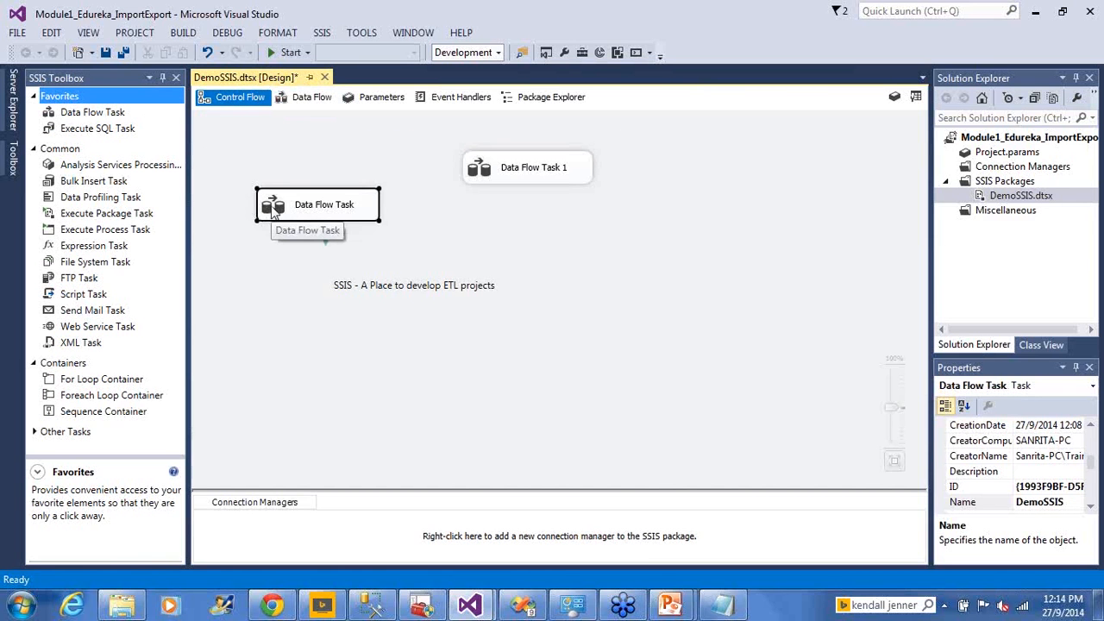
pyautogui.doubleClick(274, 214)
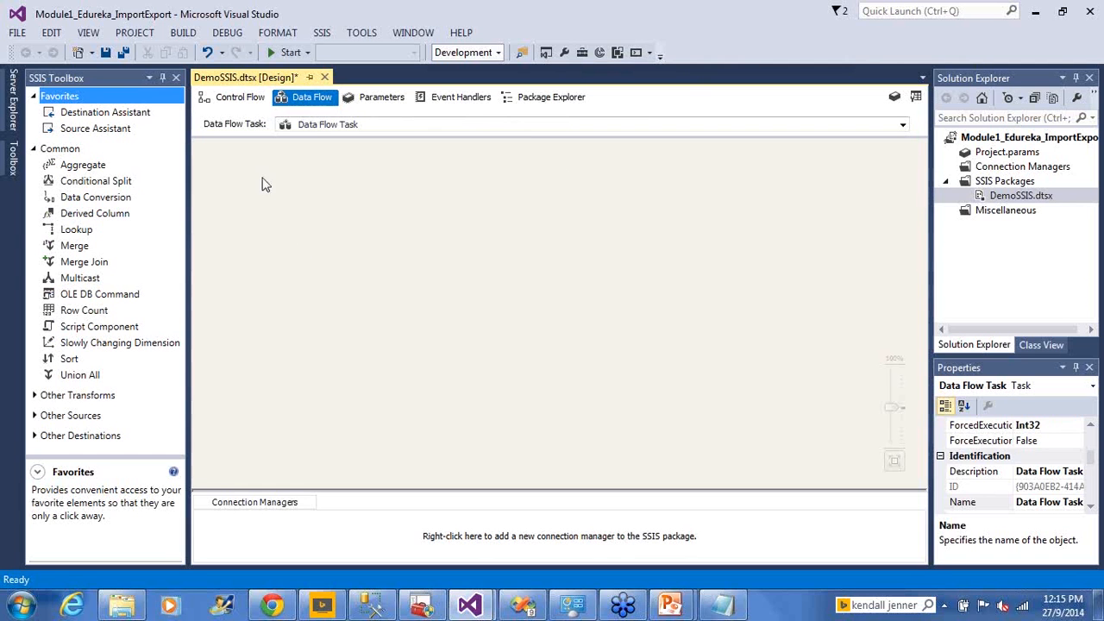
pyautogui.click(239, 101)
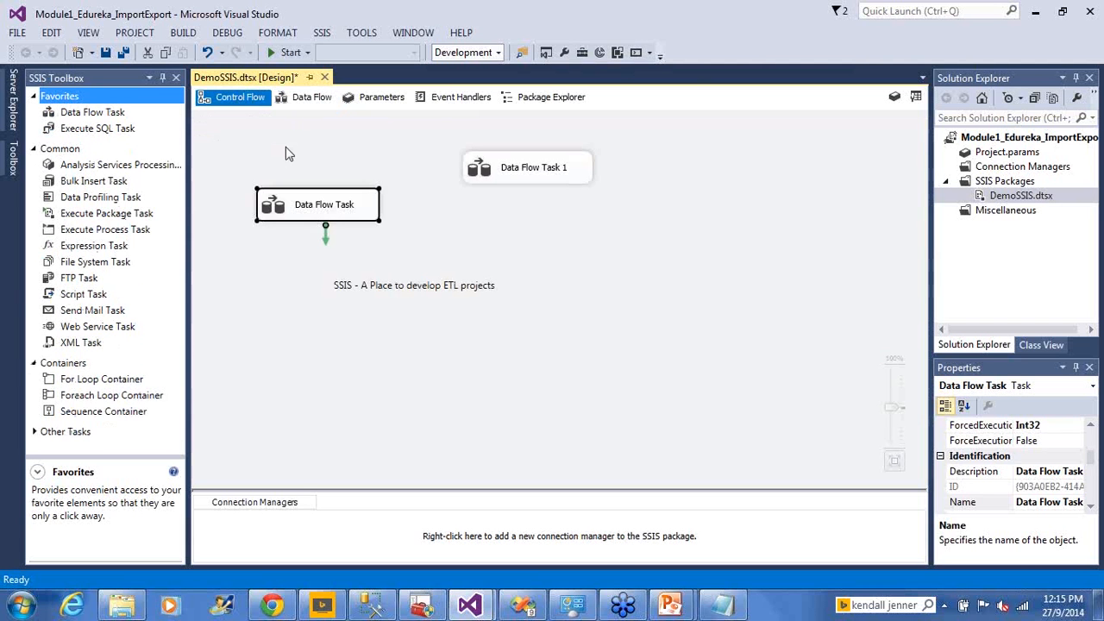
# Open the data flow design surface of the first Data Flow Task.
pyautogui.click(300, 100)
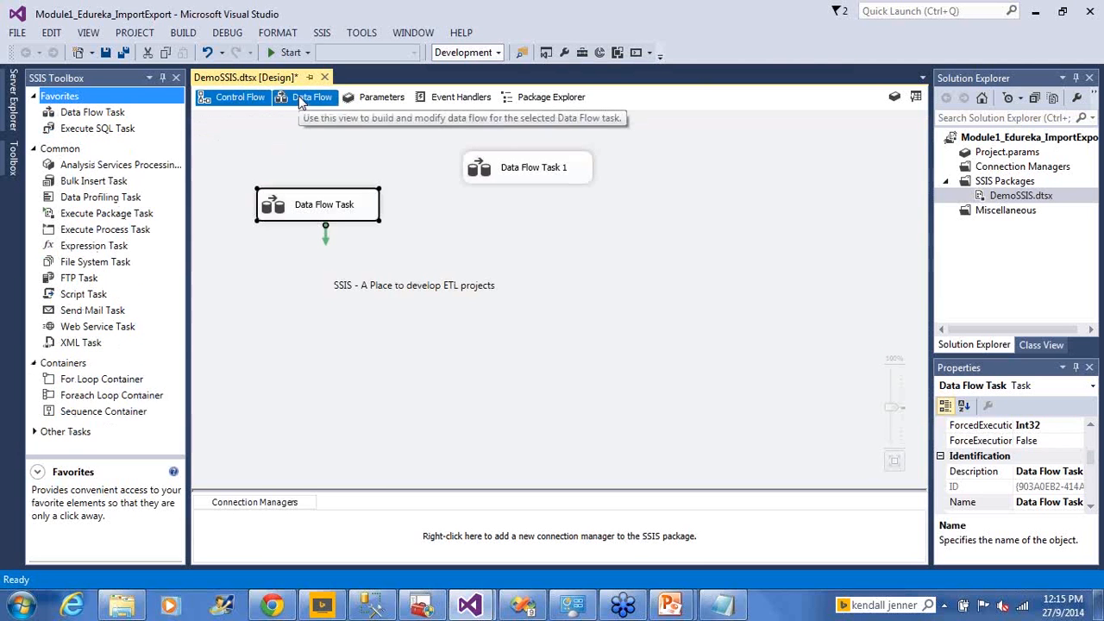
pyautogui.doubleClick(277, 214)
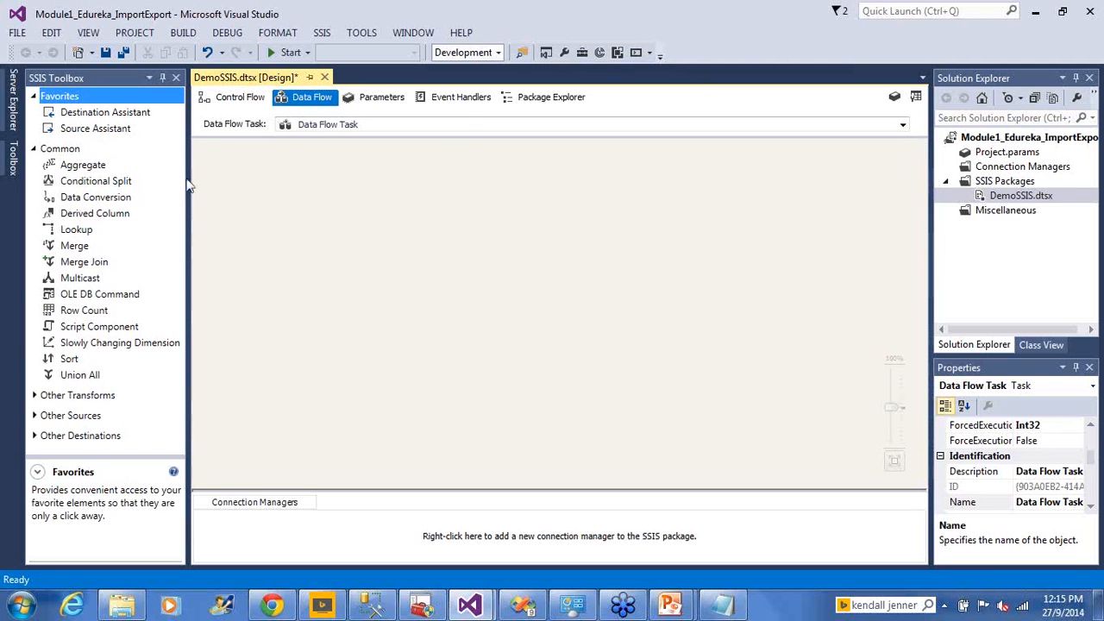
pyautogui.click(222, 101)
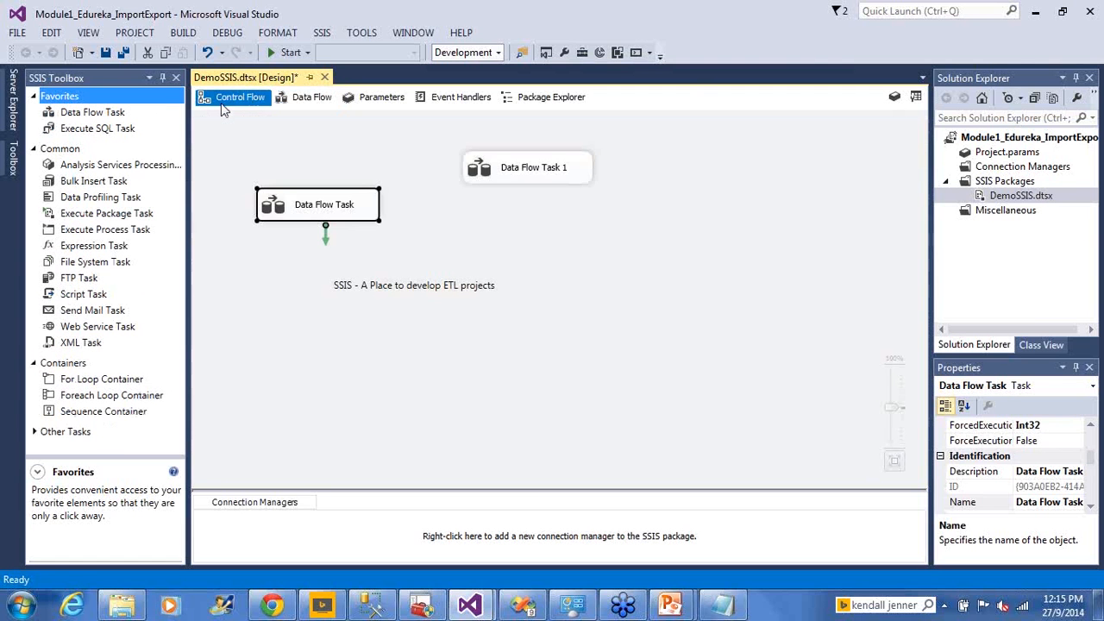
pyautogui.click(287, 99)
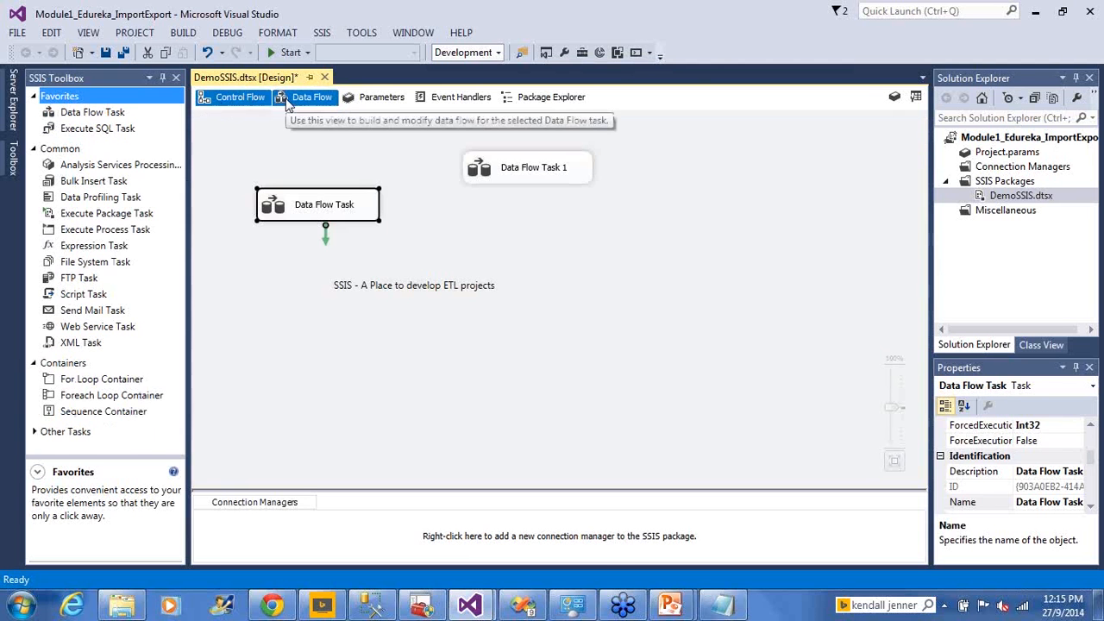
pyautogui.click(288, 99)
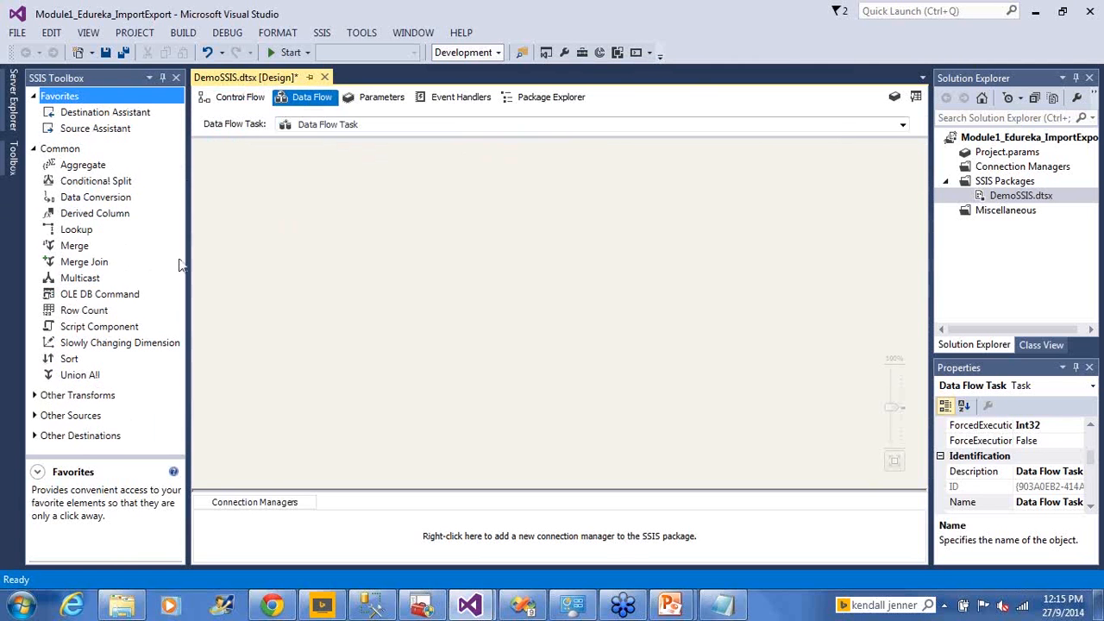
# Add a Merge Join transformation to the data flow and delete it again.
pyautogui.moveTo(179, 265); pyautogui.dragTo(214, 247)
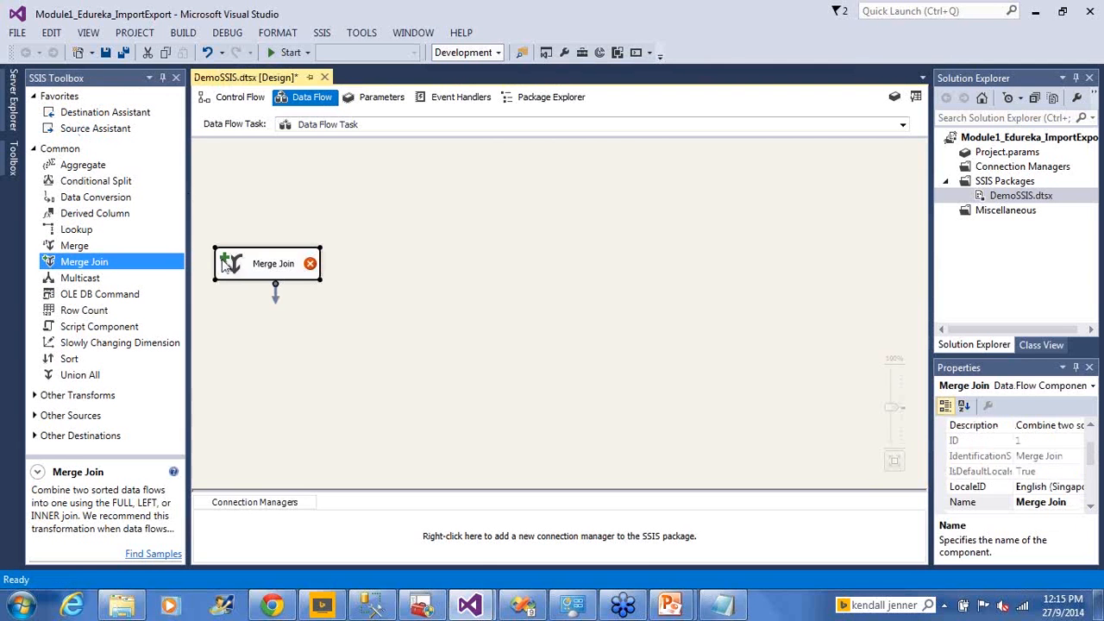
pyautogui.press('Delete')
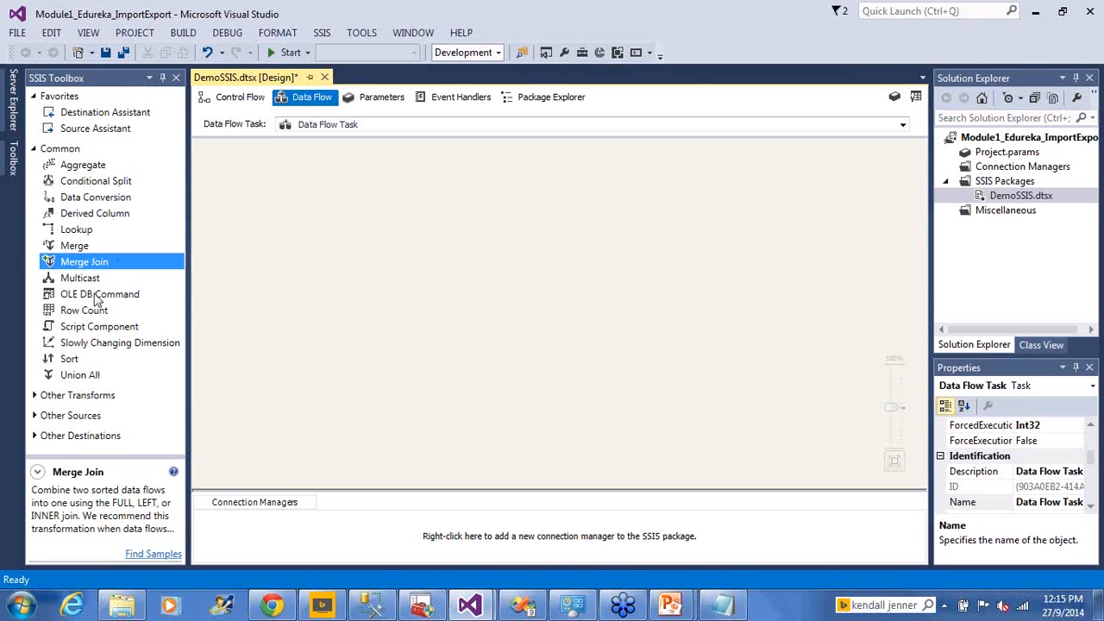
# Expand the Other Destinations group and look through its available destination components.
pyautogui.click(36, 437)
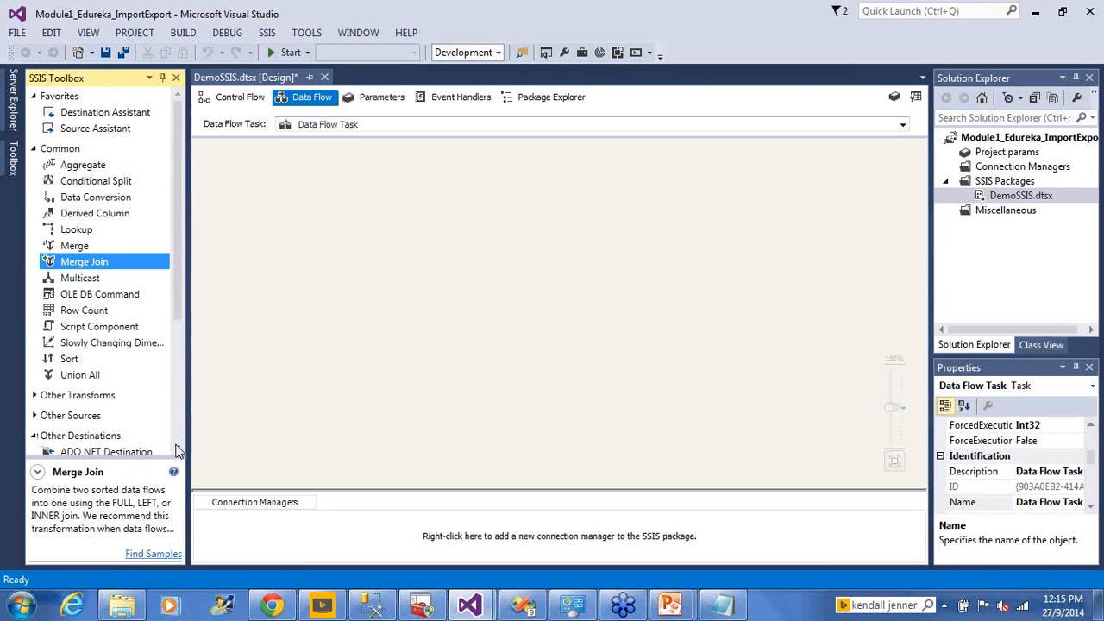
pyautogui.scroll(-1, 176, 451)
pyautogui.scroll(-1, 177, 451)
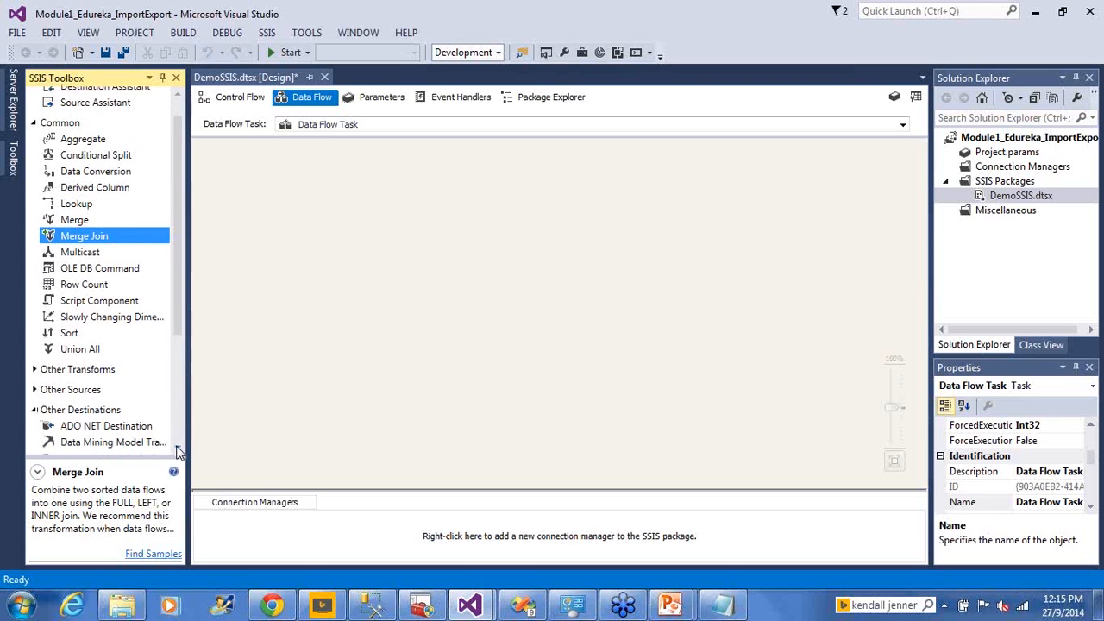
pyautogui.scroll(-2, 179, 450)
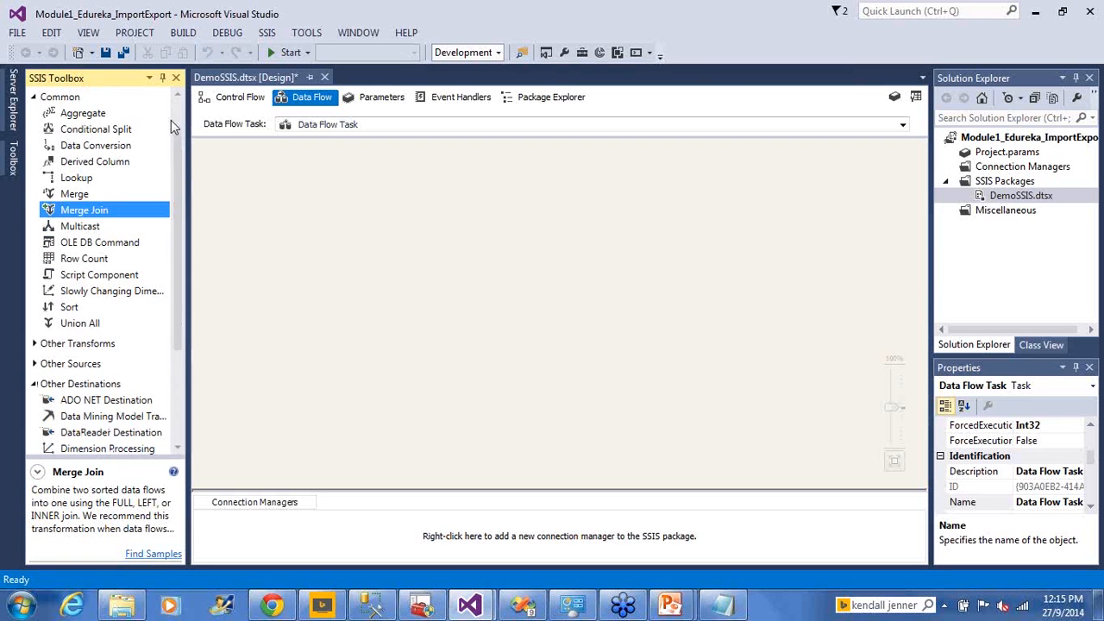
pyautogui.scroll(3, 172, 126)
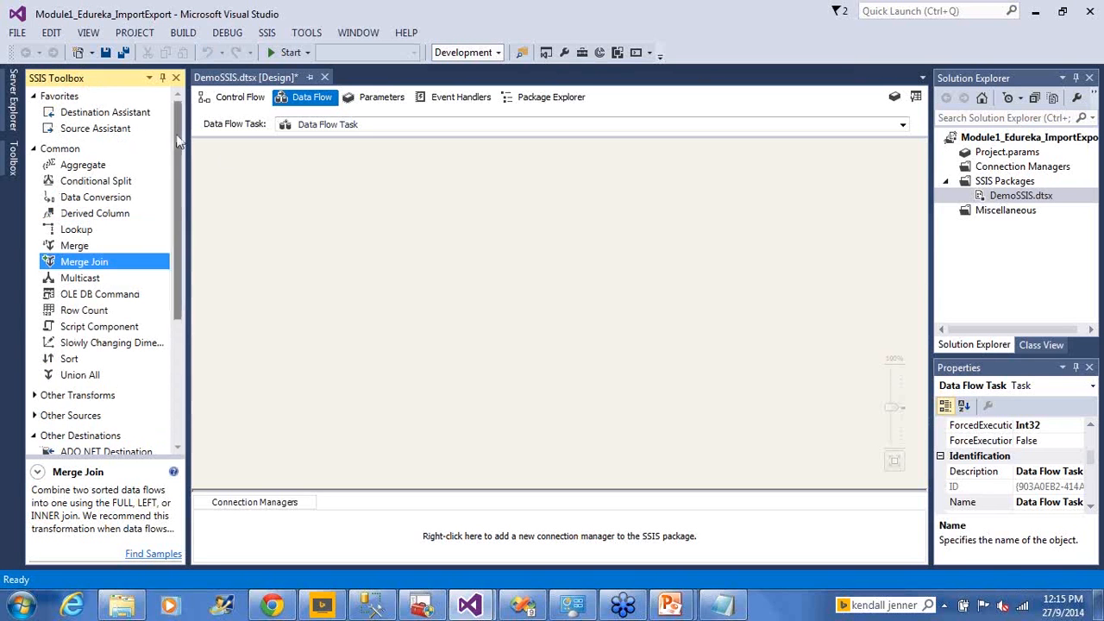
# Compare the control flow and data flow design surfaces of the DemoSSIS package by switching between them.
pyautogui.click(268, 171)
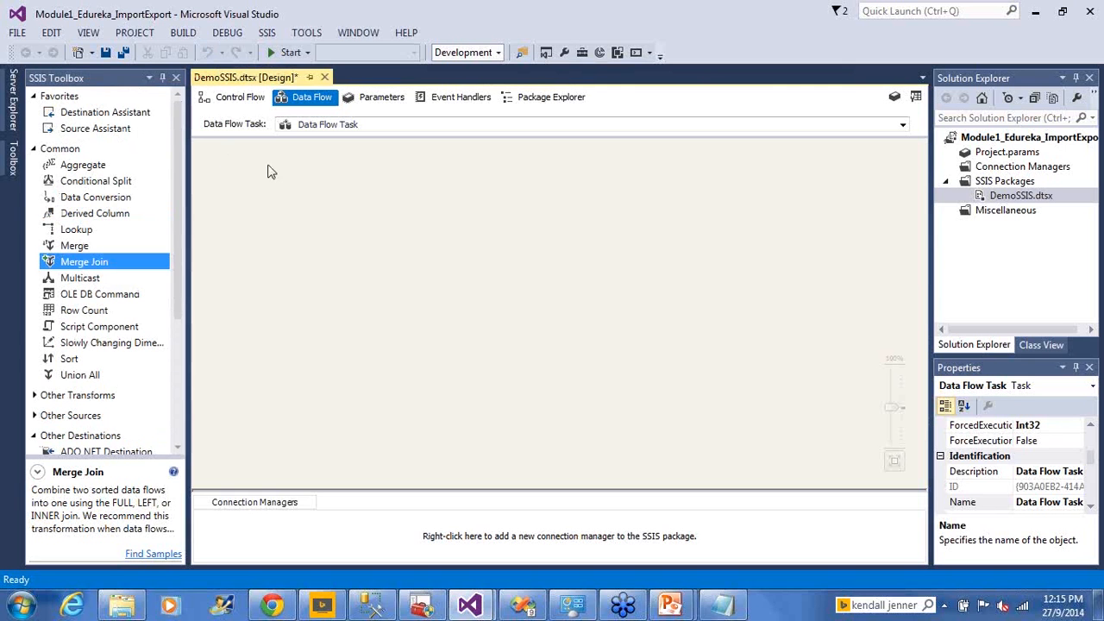
pyautogui.click(242, 100)
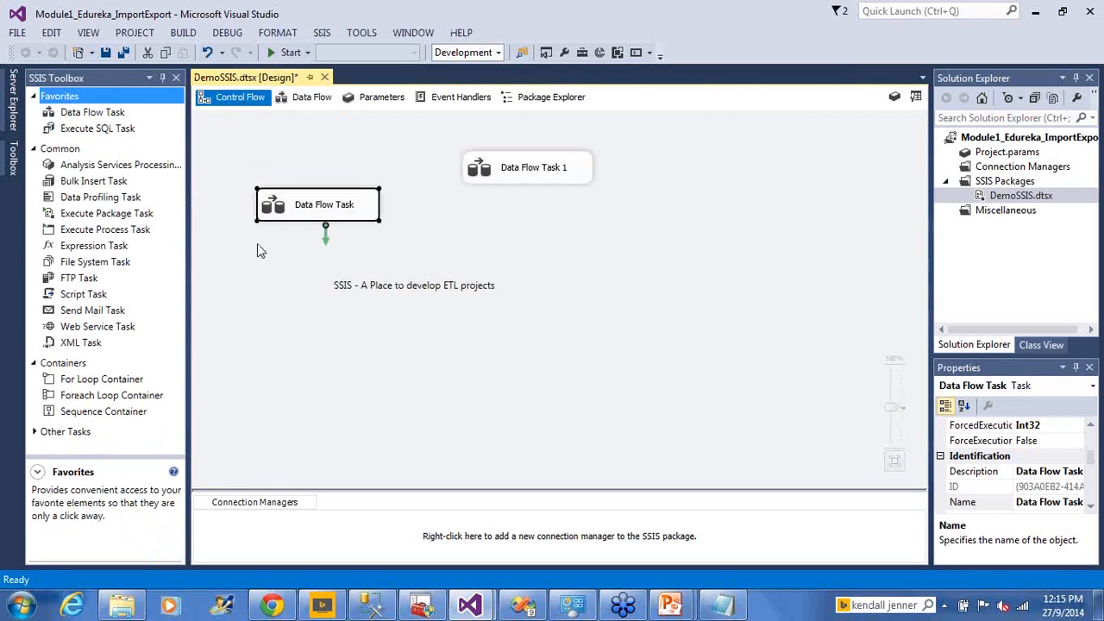
pyautogui.click(251, 272)
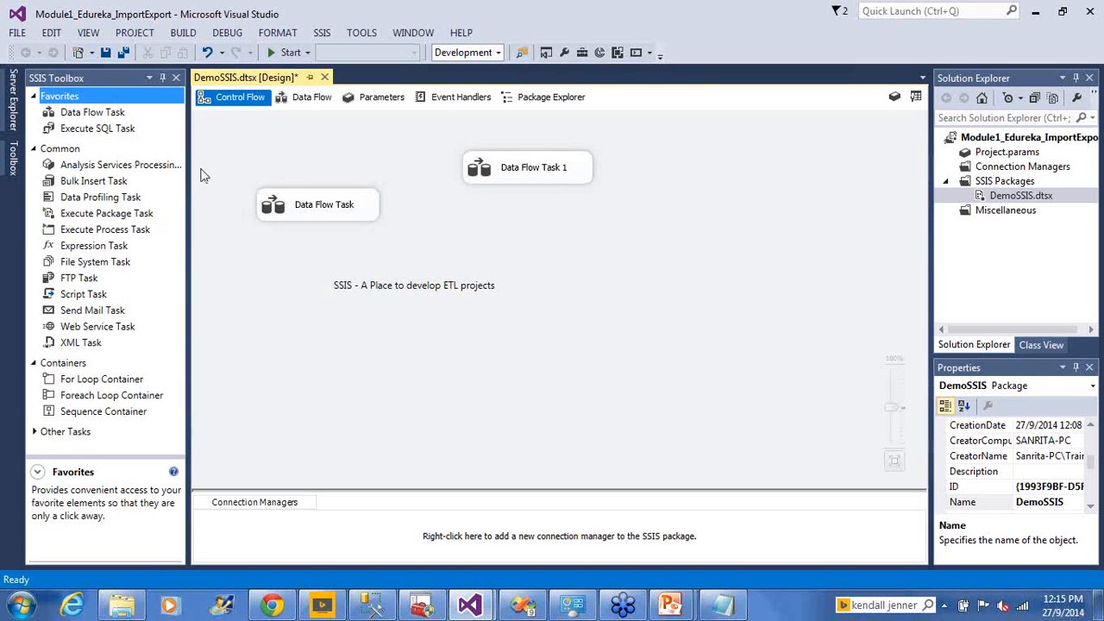
pyautogui.click(293, 106)
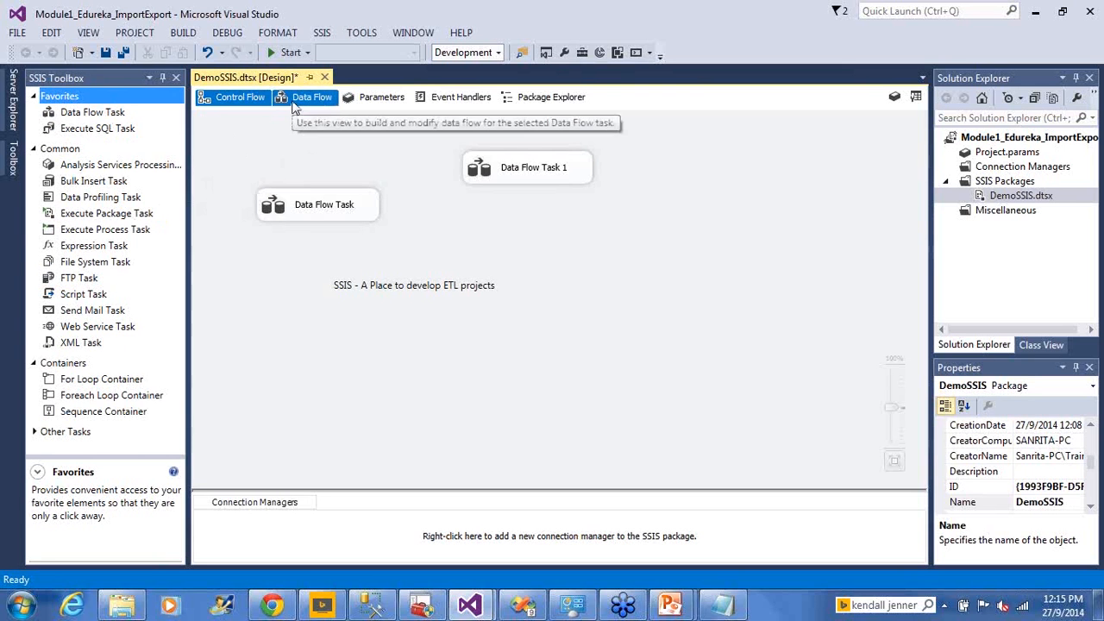
pyautogui.click(293, 102)
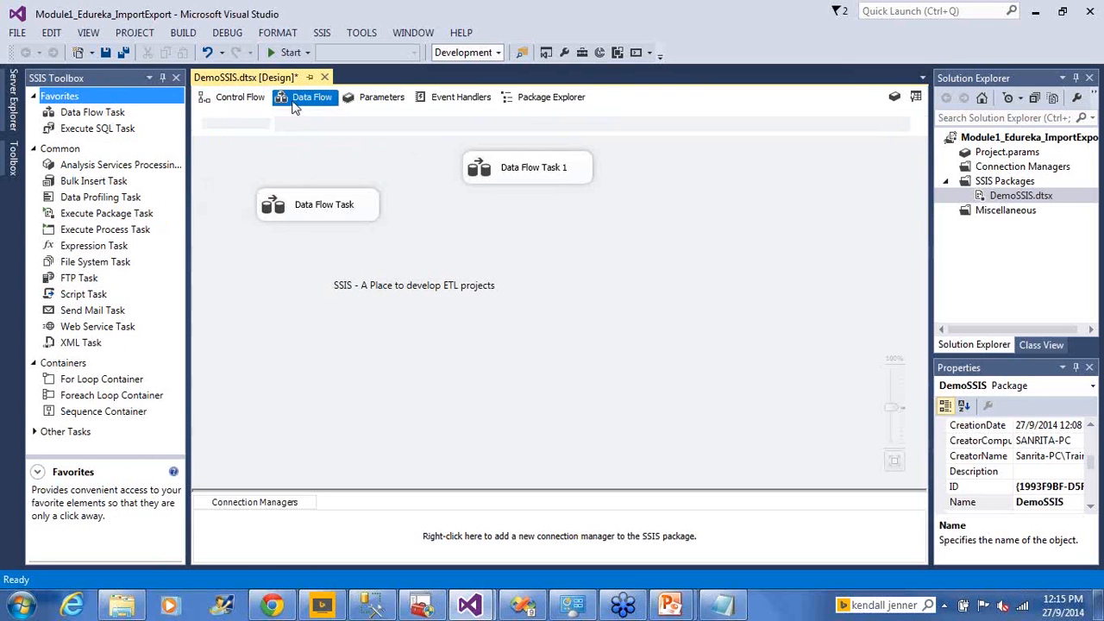
# Return to the control flow and nudge the "SSIS - A Place to develop ETL projects" annotation slightly up and left.
pyautogui.click(231, 102)
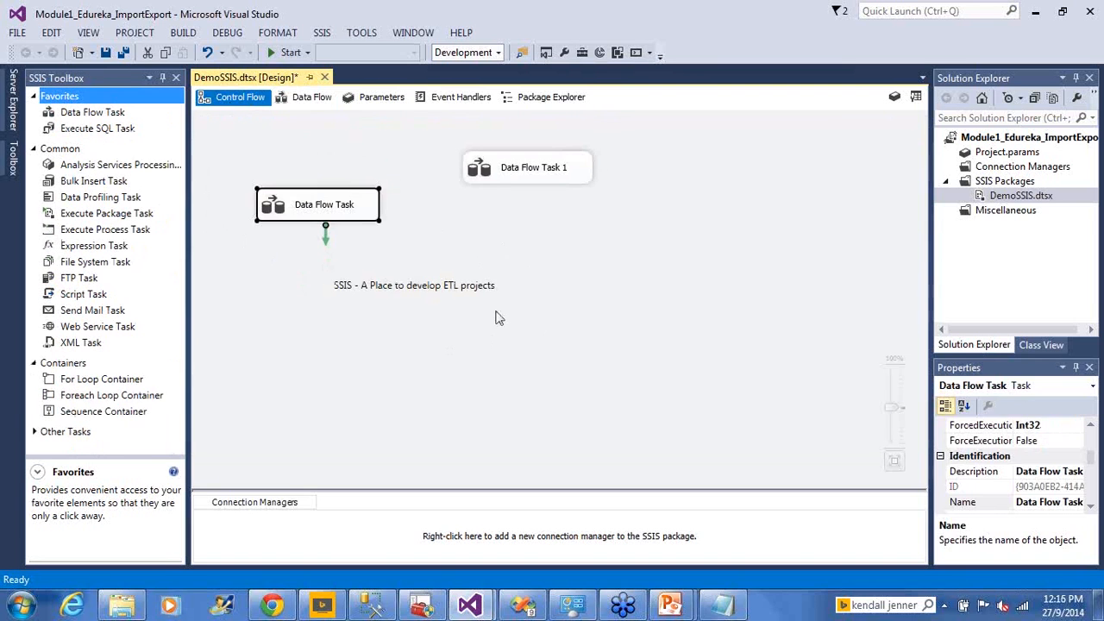
pyautogui.click(459, 313)
pyautogui.moveTo(459, 313); pyautogui.dragTo(457, 310)
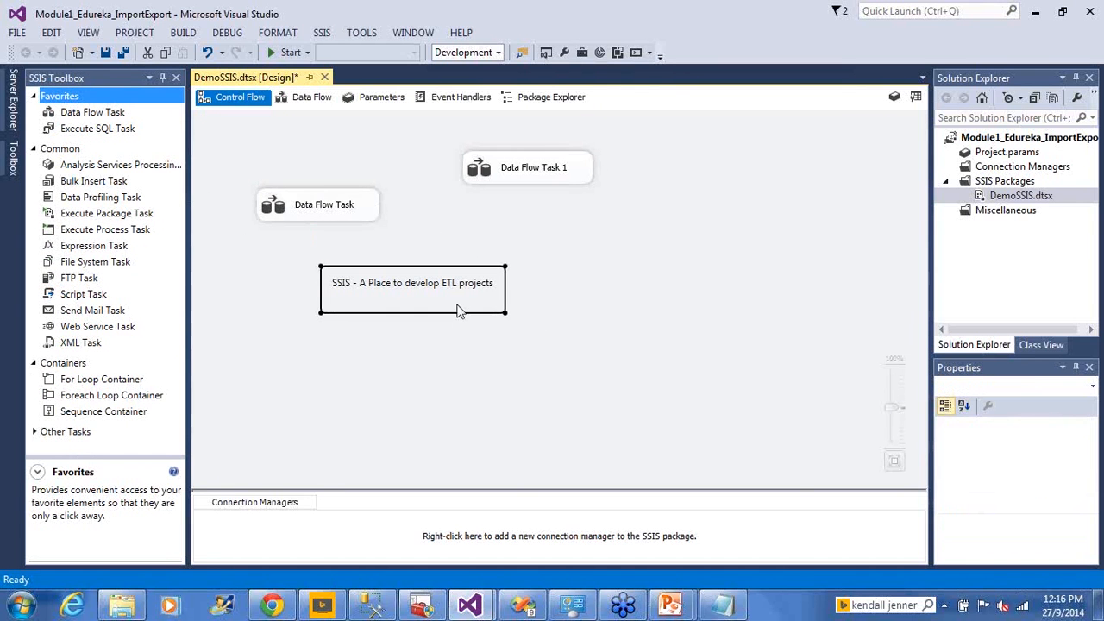
pyautogui.click(618, 241)
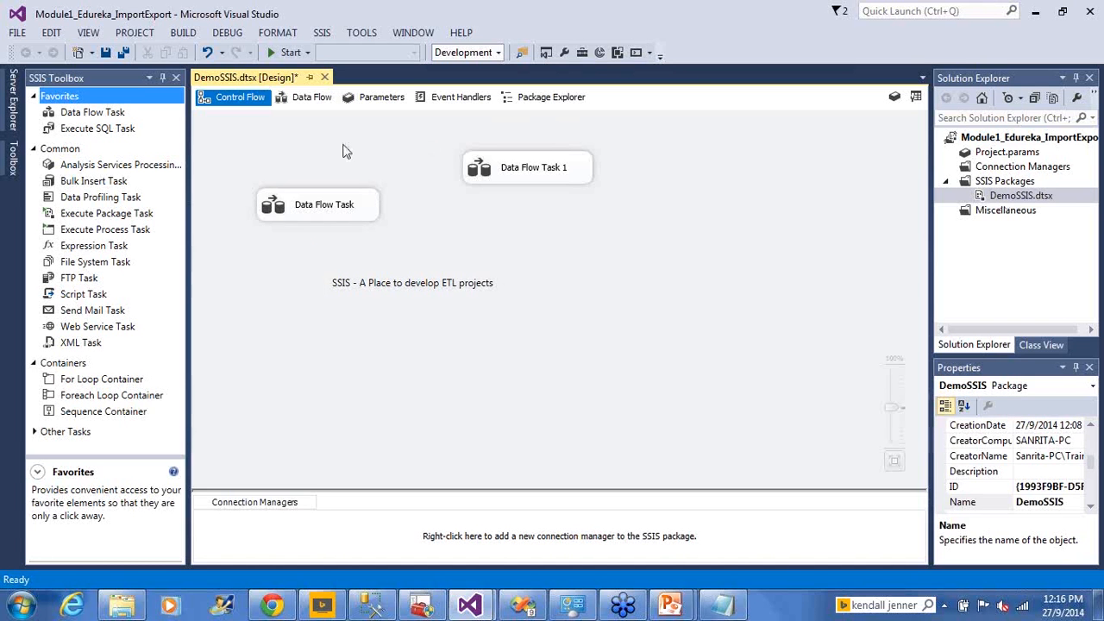
# Open the package's event handlers and review the events available for the DemoSSIS executable, choosing OnError.
pyautogui.click(376, 102)
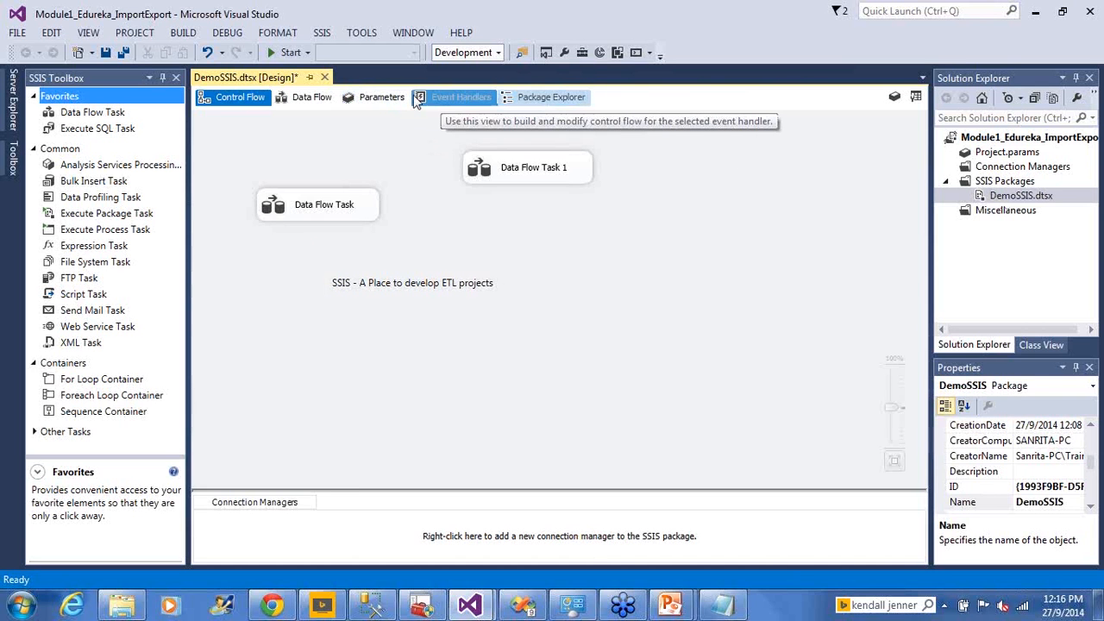
pyautogui.click(472, 102)
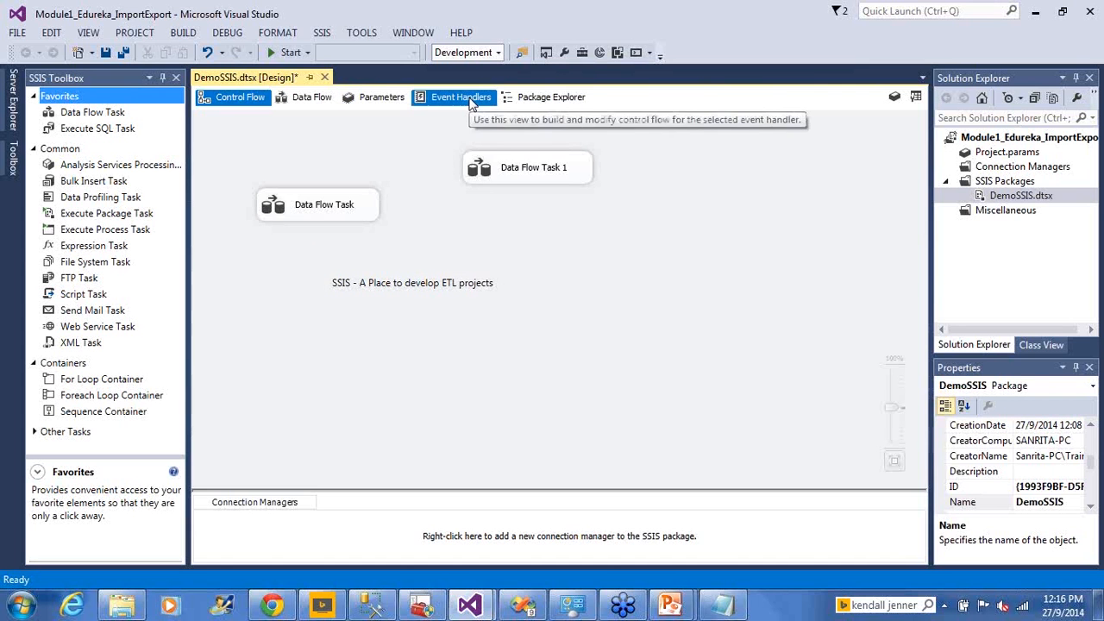
pyautogui.click(468, 99)
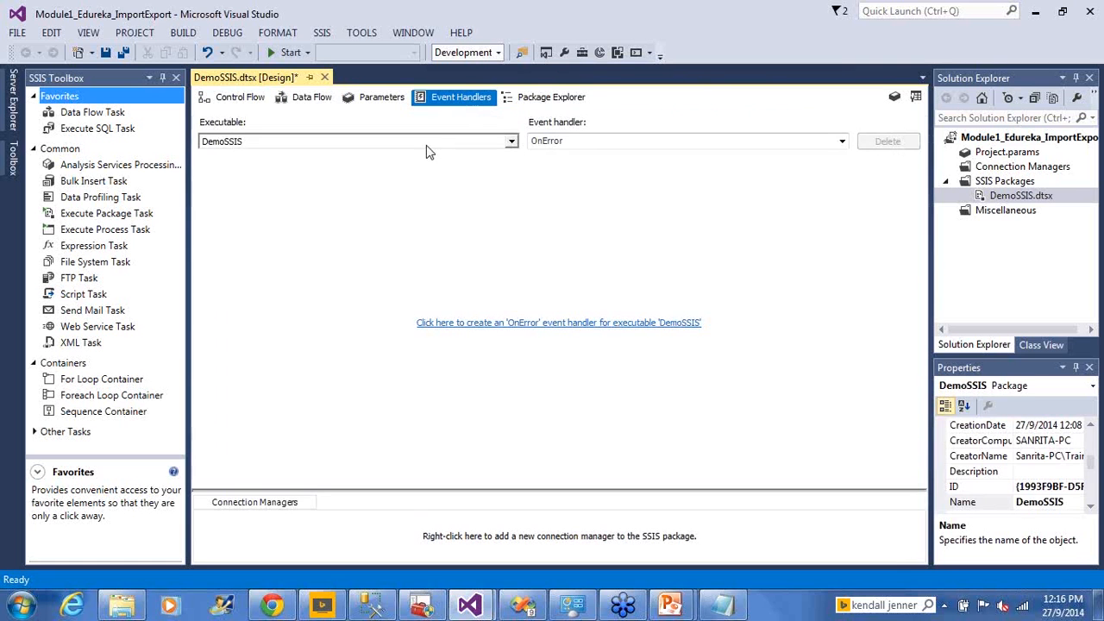
pyautogui.click(545, 144)
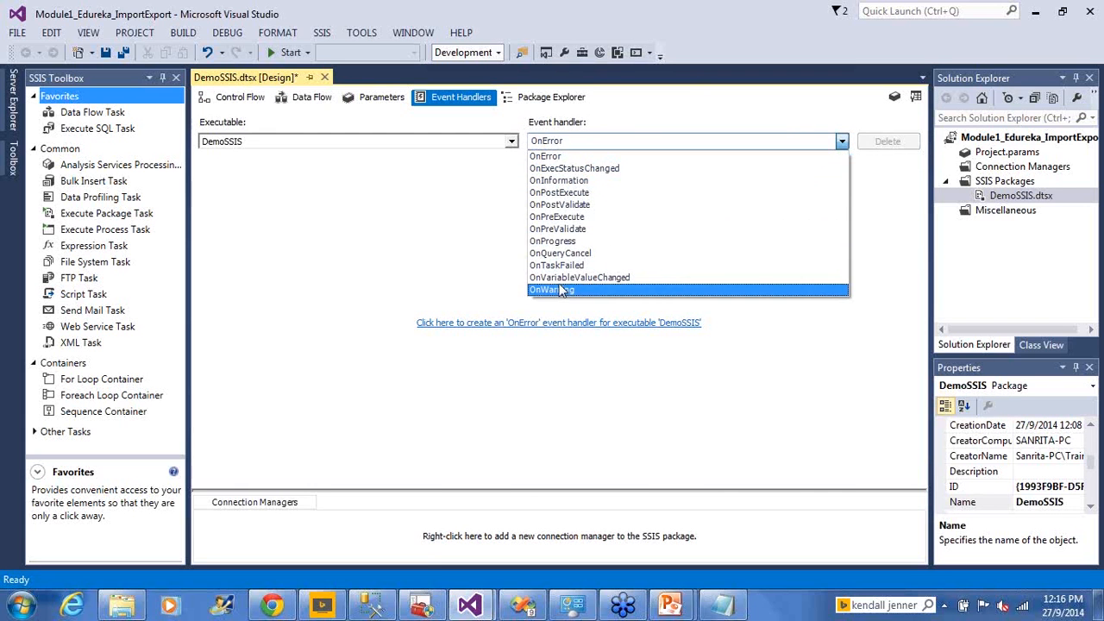
pyautogui.click(558, 155)
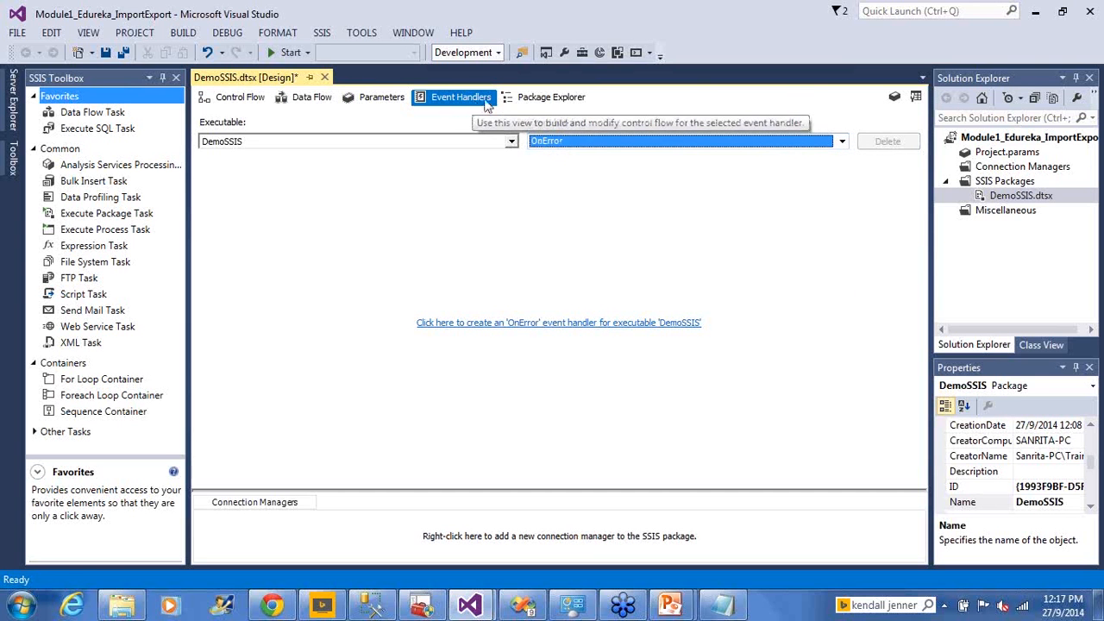
# Display the package's object hierarchy, and compare it with the C: drive's folder listing in Windows Explorer before closing that window.
pyautogui.click(530, 98)
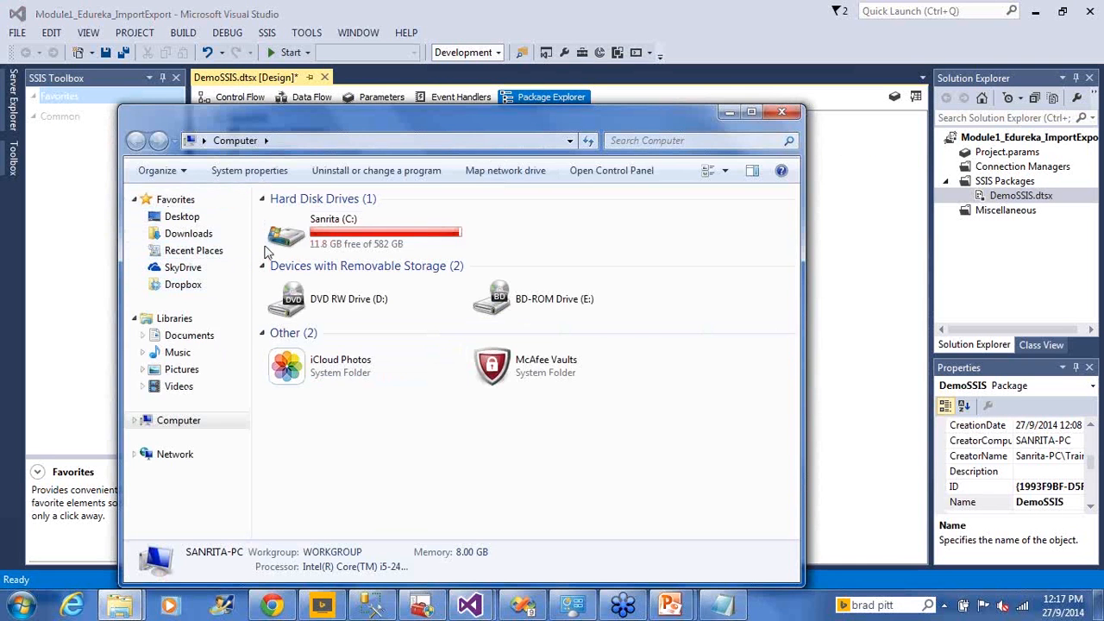
pyautogui.doubleClick(350, 222)
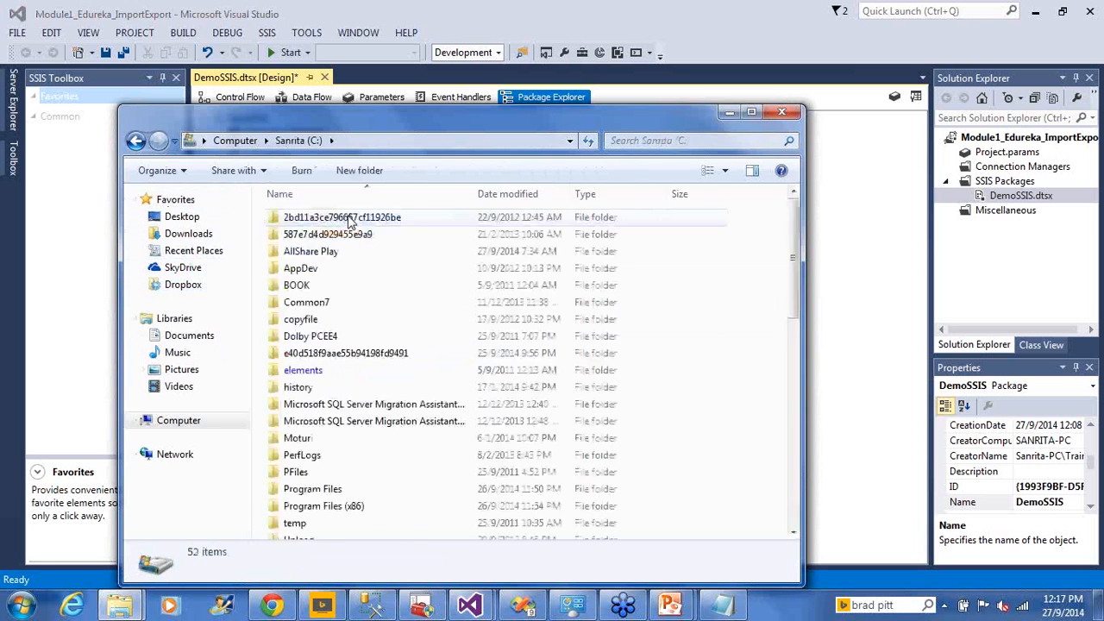
pyautogui.press('BackSpace')
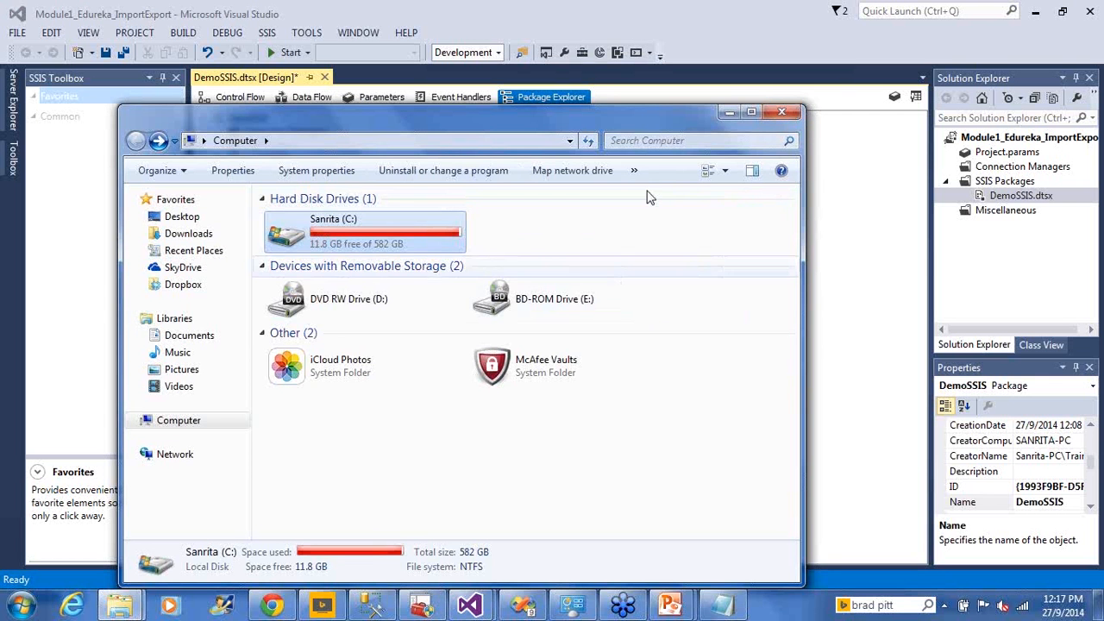
pyautogui.click(780, 115)
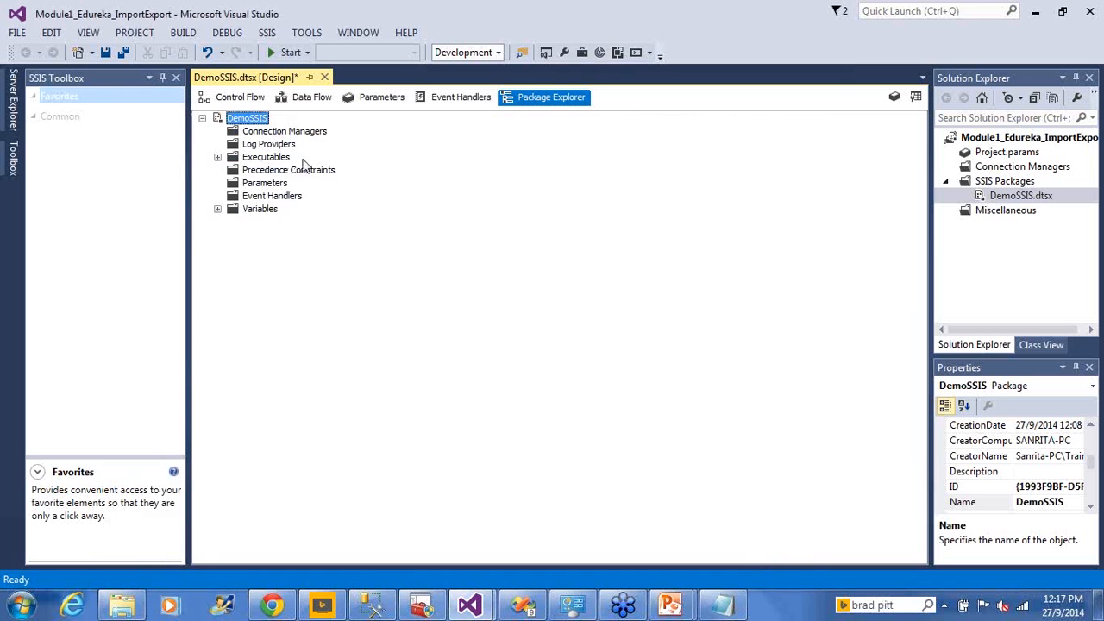
# Return to the control flow and examine the DemoSSIS package's properties, from identification through security and transactions to version.
pyautogui.click(241, 99)
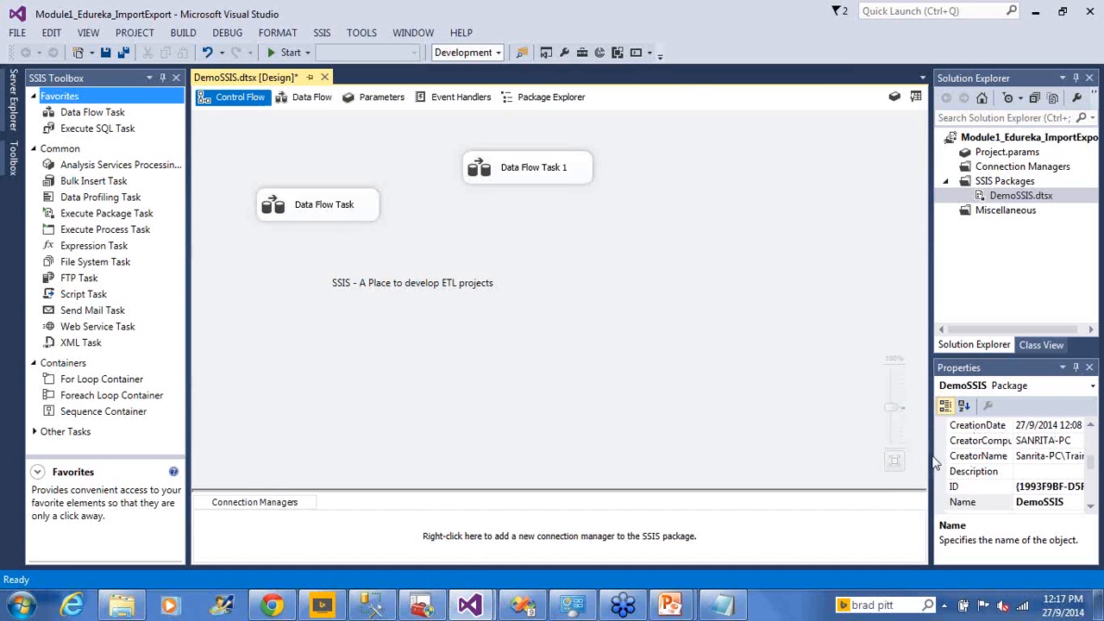
pyautogui.click(1090, 509)
pyautogui.click(1090, 509)
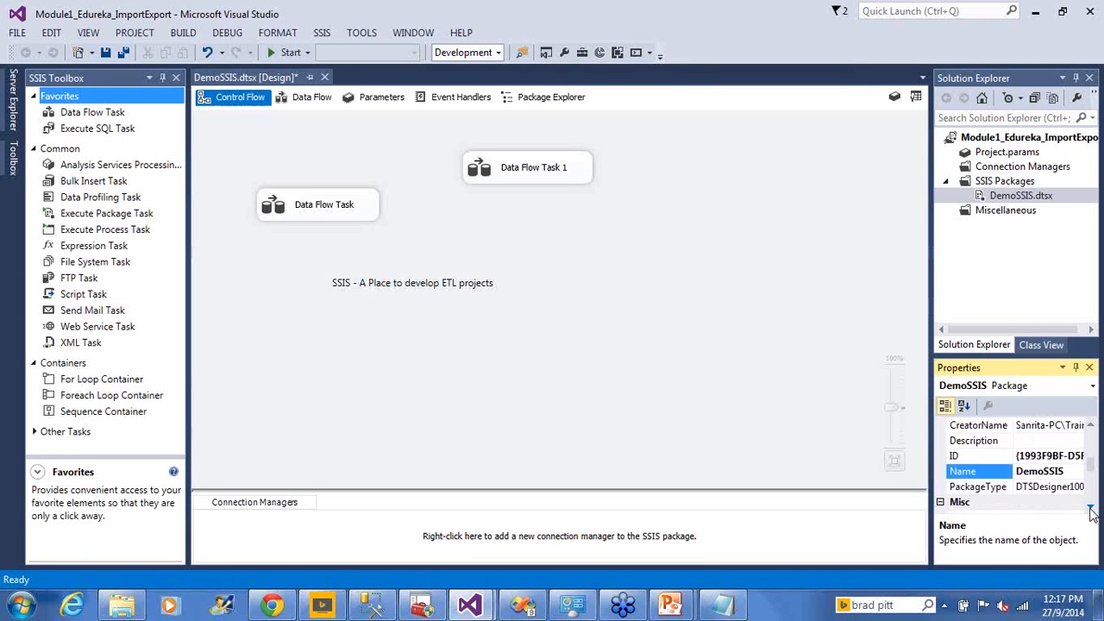
pyautogui.click(1091, 509)
pyautogui.click(1091, 509)
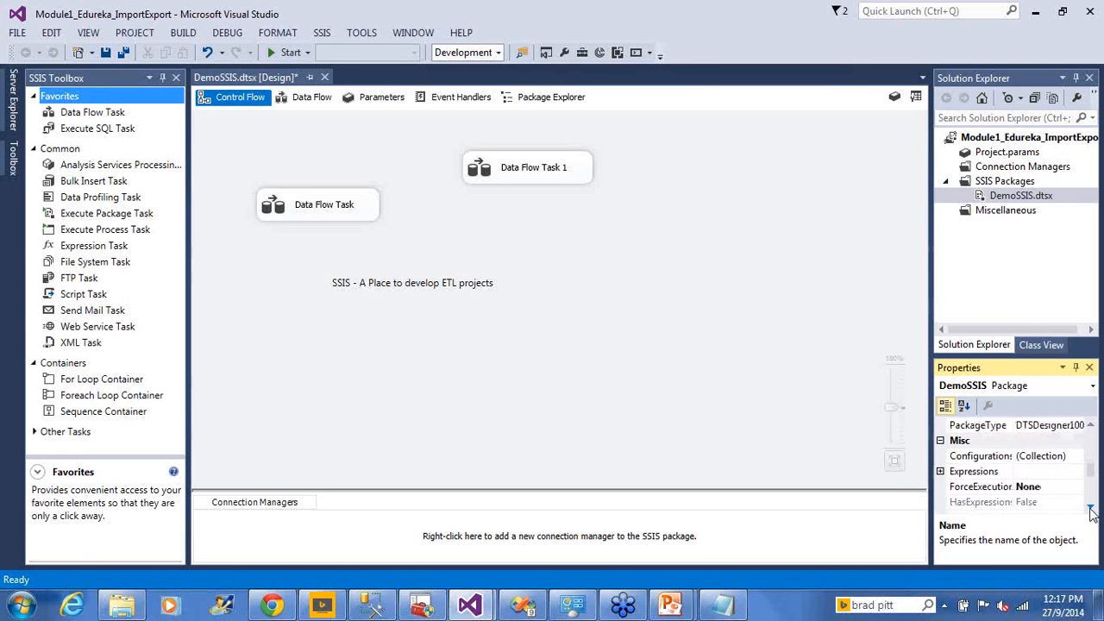
pyautogui.click(1090, 509)
pyautogui.click(1091, 509)
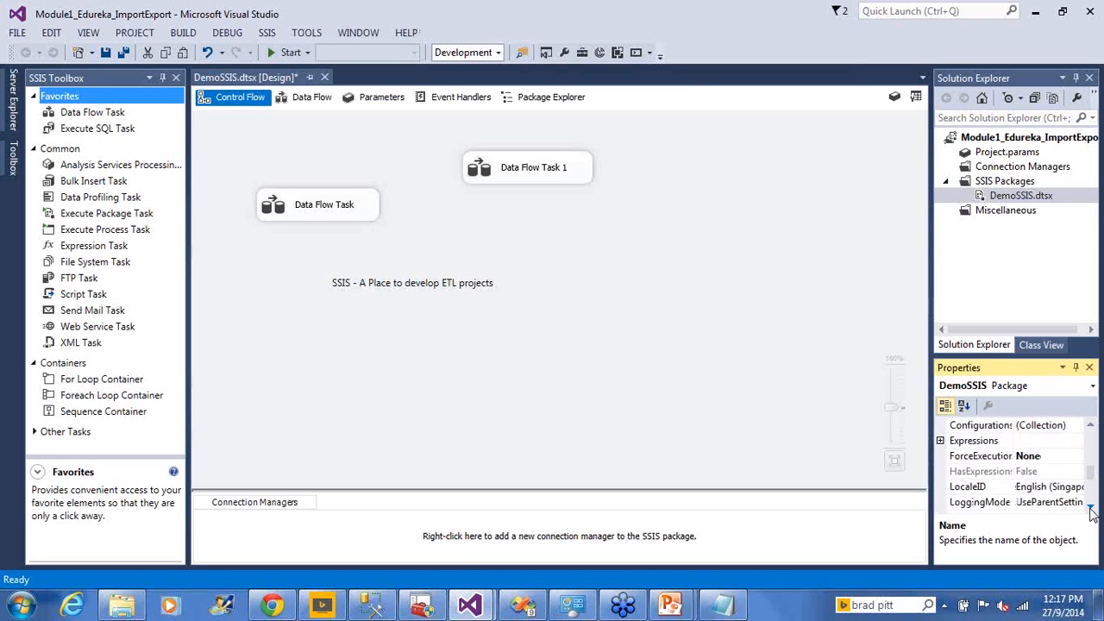
pyautogui.click(1091, 509)
pyautogui.click(1090, 509)
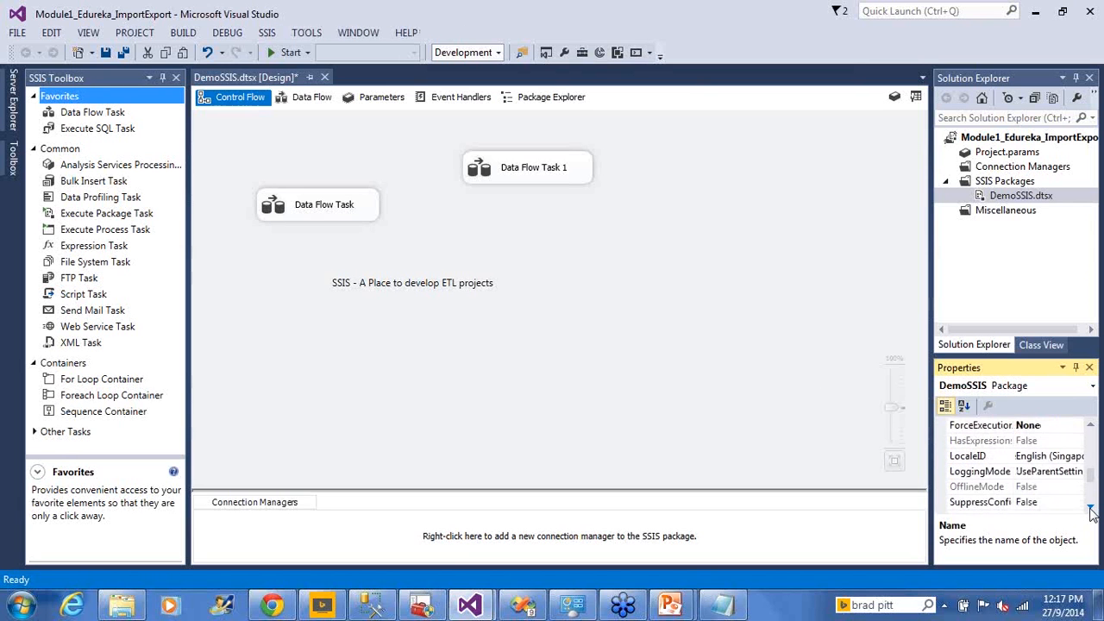
pyautogui.click(1091, 509)
pyautogui.click(1090, 509)
pyautogui.click(1091, 509)
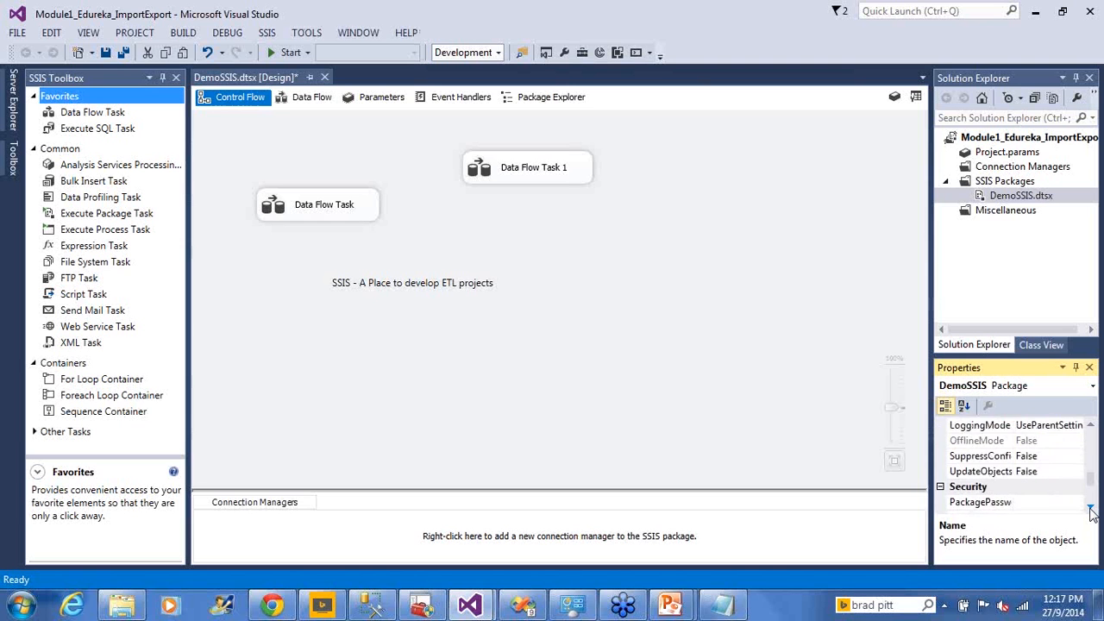
pyautogui.click(1091, 509)
pyautogui.click(1091, 509)
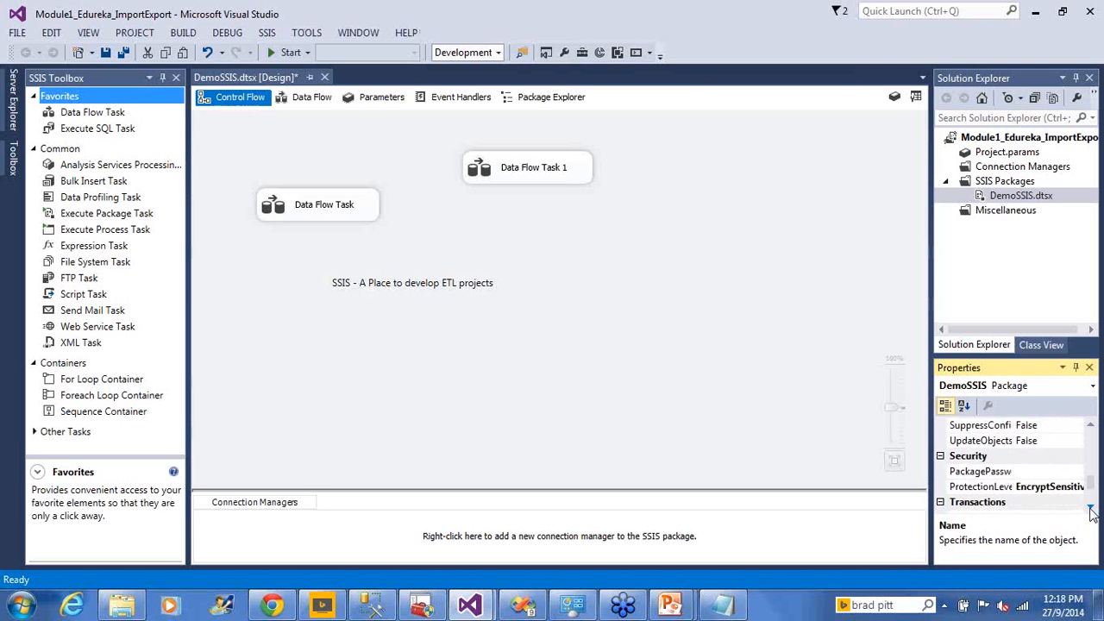
pyautogui.click(1091, 509)
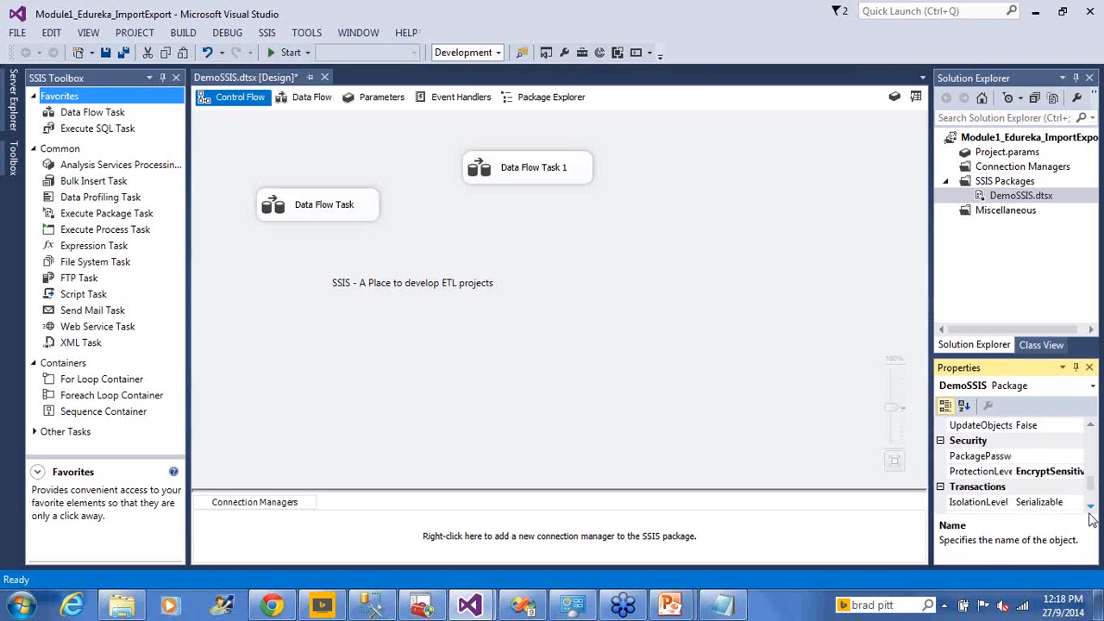
pyautogui.click(1091, 509)
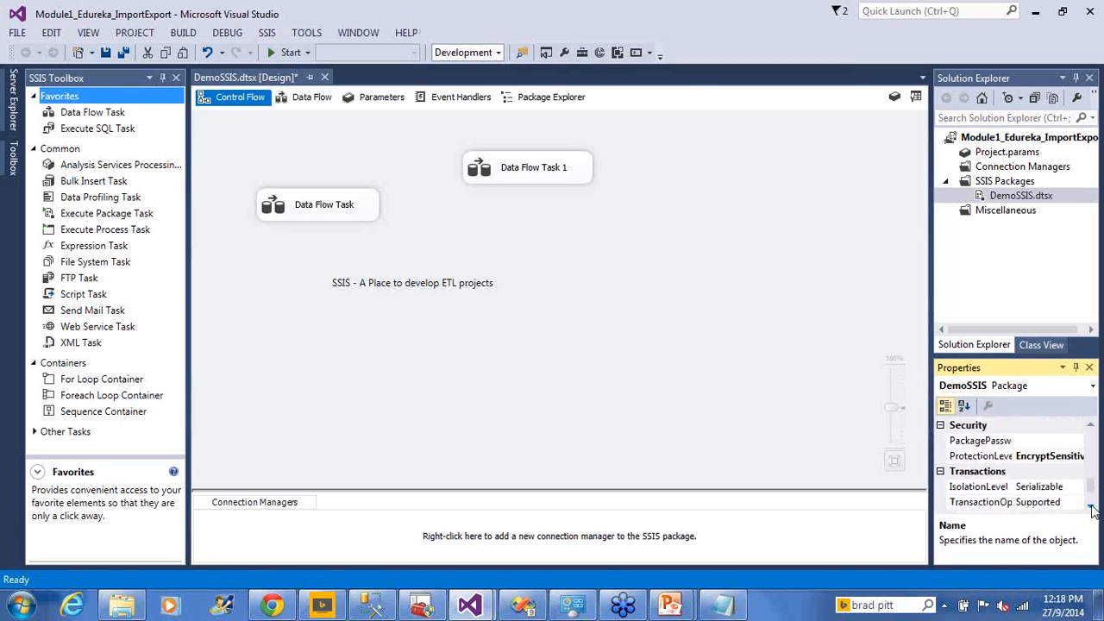
pyautogui.click(1091, 509)
pyautogui.click(1090, 509)
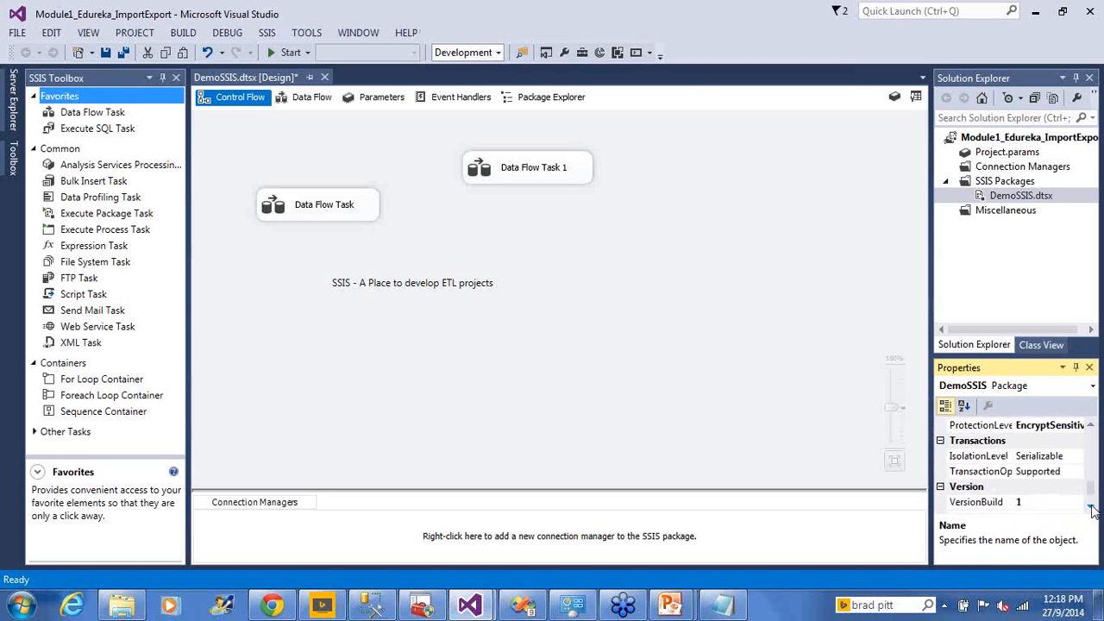
pyautogui.click(1091, 509)
pyautogui.click(1090, 509)
pyautogui.click(1091, 509)
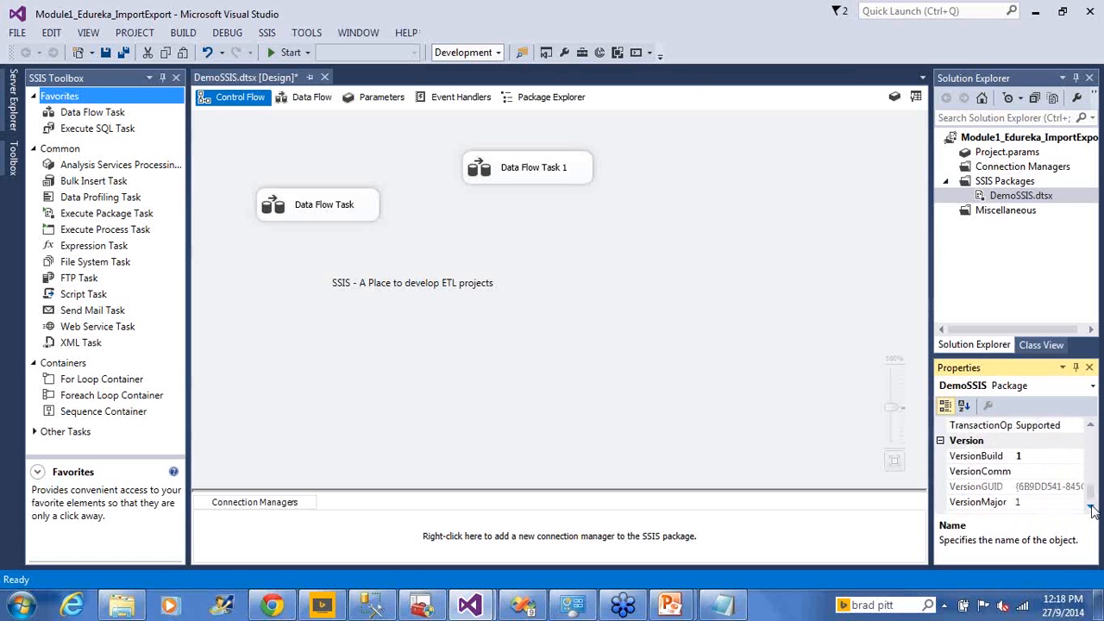
pyautogui.click(1091, 509)
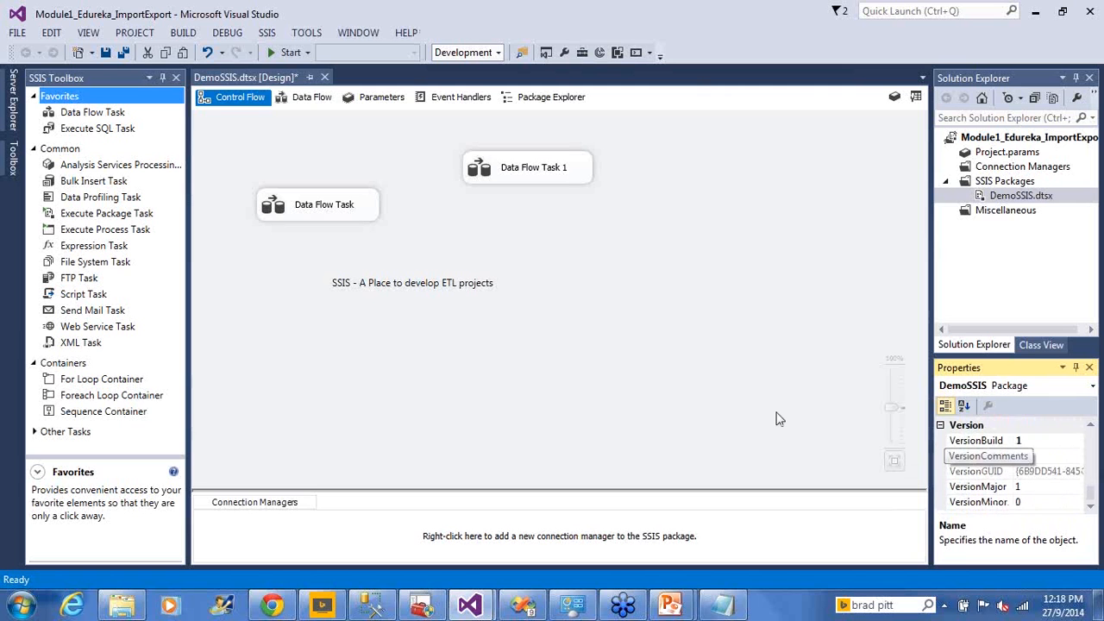
pyautogui.click(682, 377)
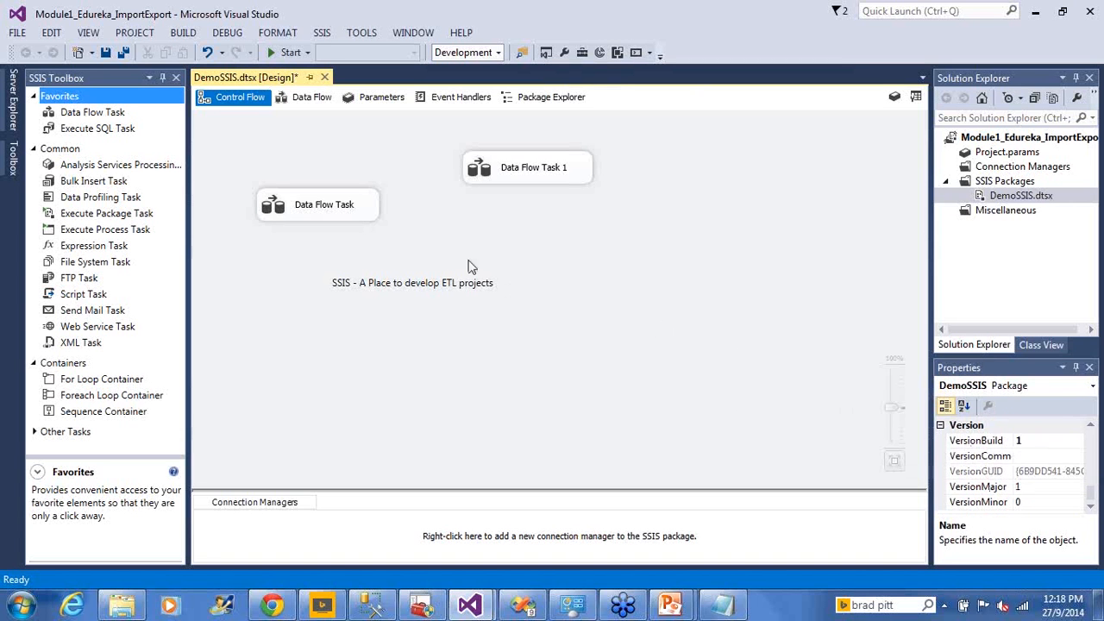
# Select Data Flow Task and Data Flow Task 1 in turn to view their properties, and clear the selection.
pyautogui.click(337, 221)
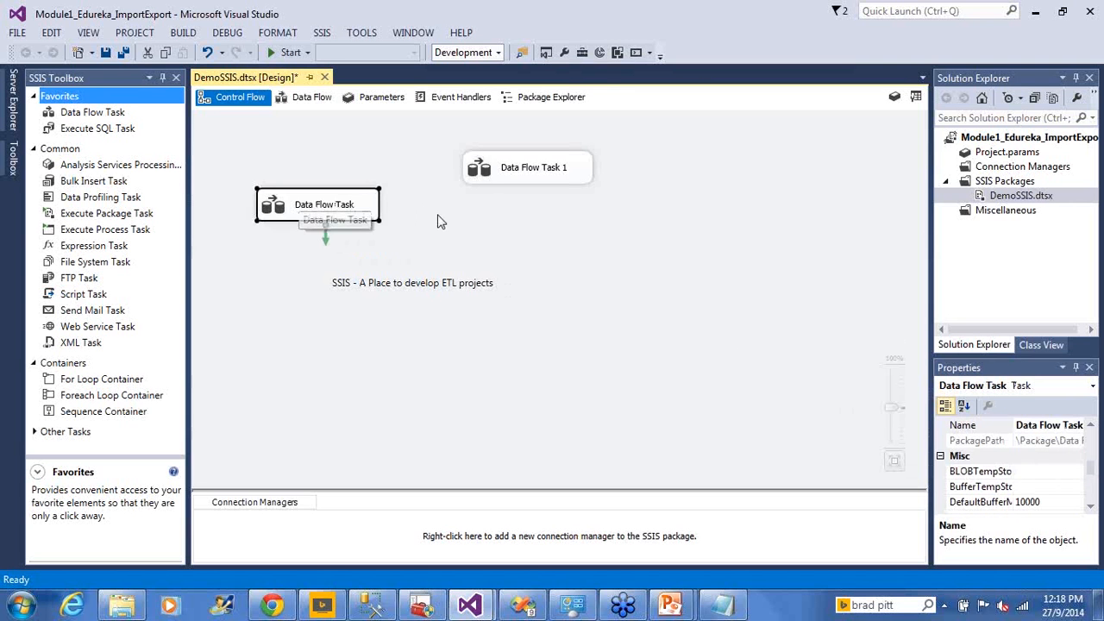
pyautogui.click(487, 181)
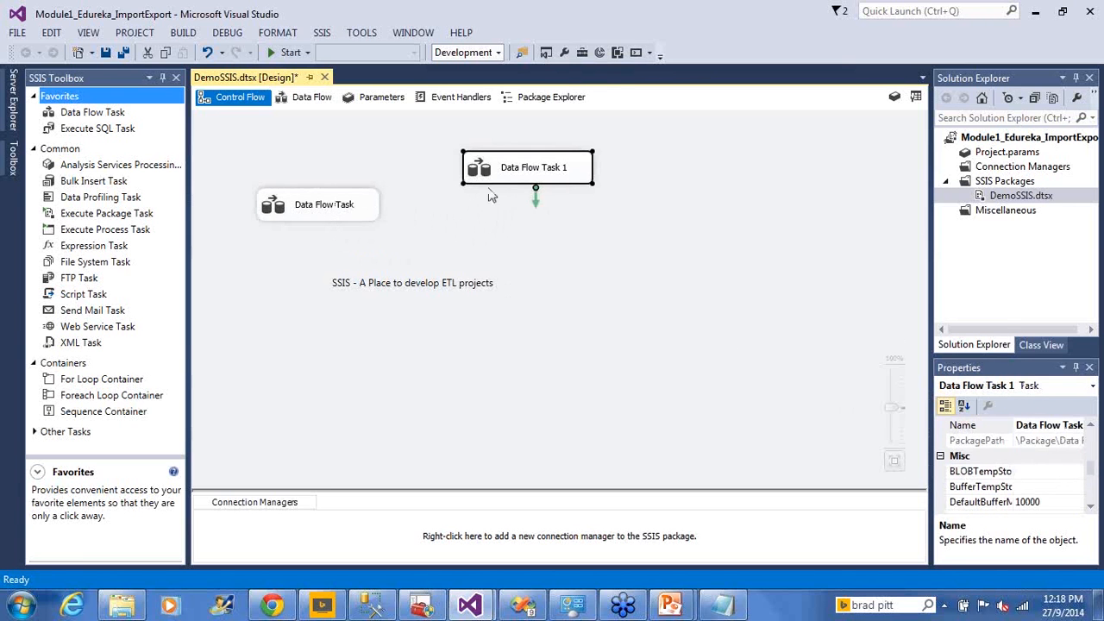
pyautogui.click(496, 227)
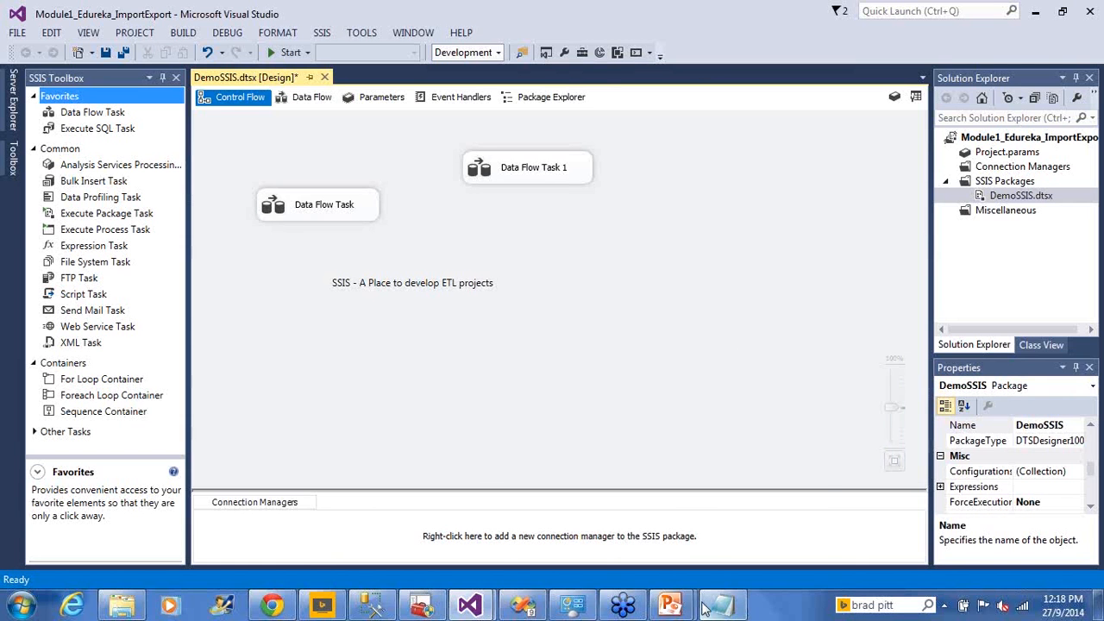
# Switch to the running PowerPoint slide show at the SSIS Package slide.
pyautogui.moveTo(674, 602)
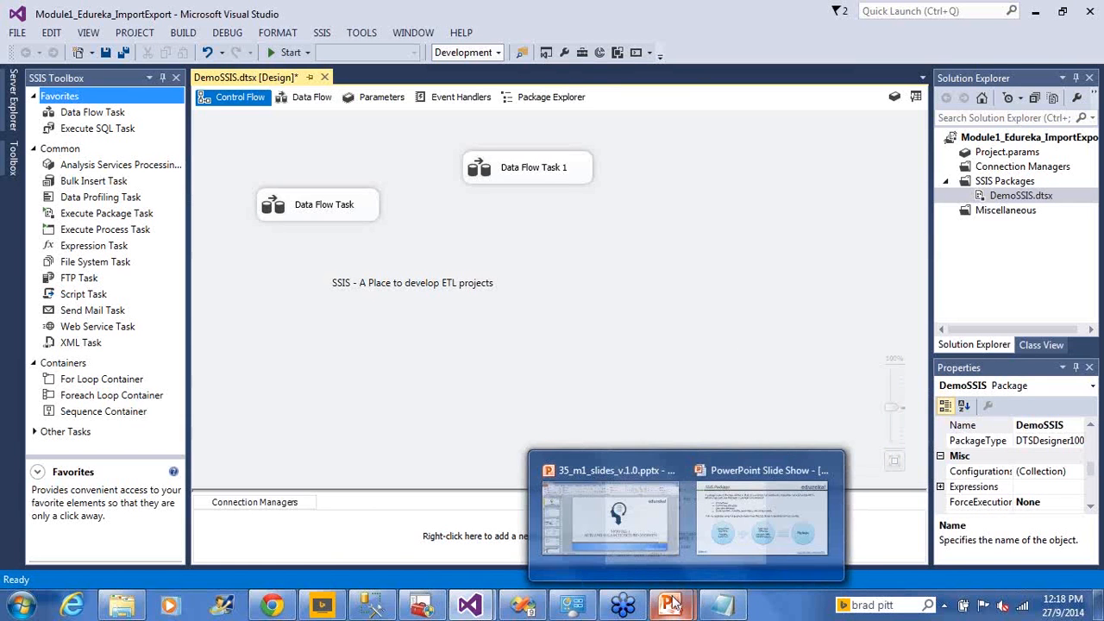
pyautogui.click(723, 542)
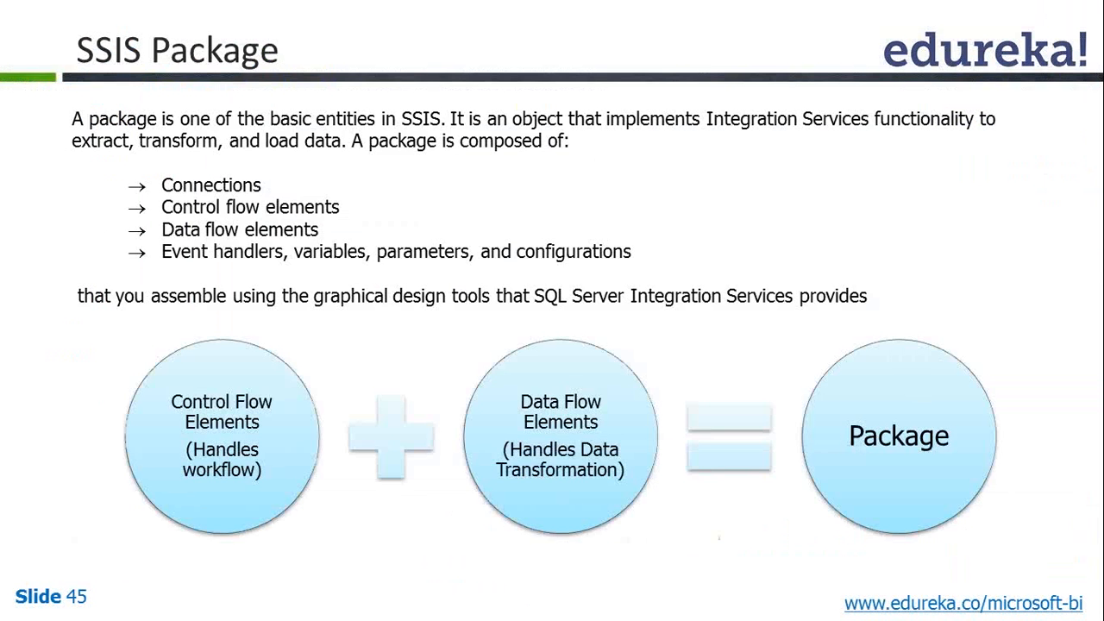
# Advance the slide show through the package creation steps to Step 4, describing the new project screen.
pyautogui.press('Right')
pyautogui.press('Right')
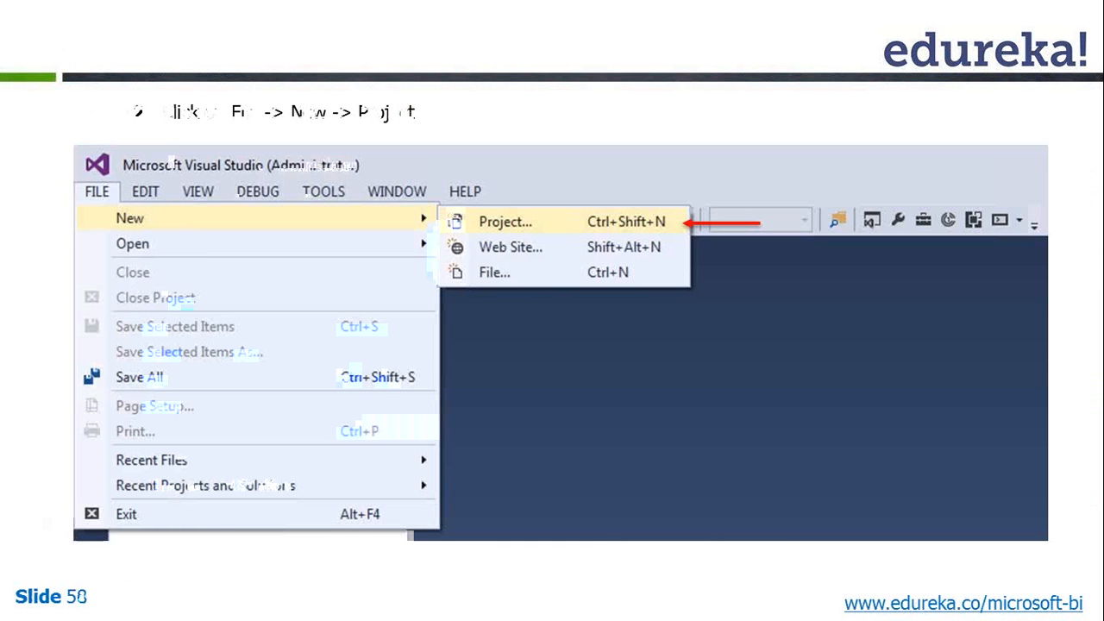
pyautogui.press('Right')
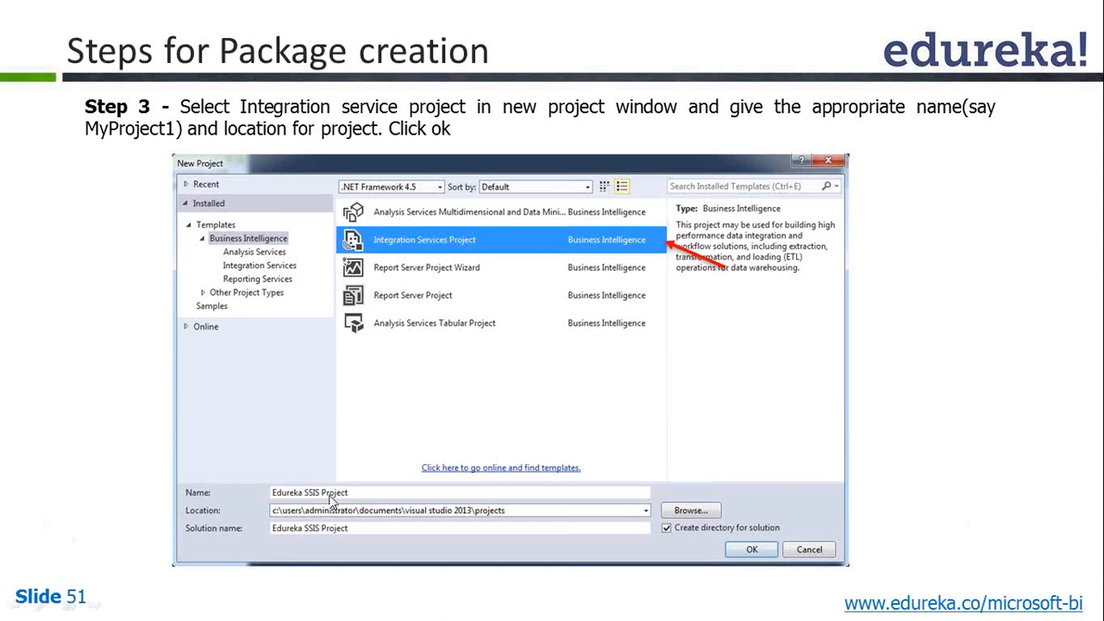
pyautogui.press('Right')
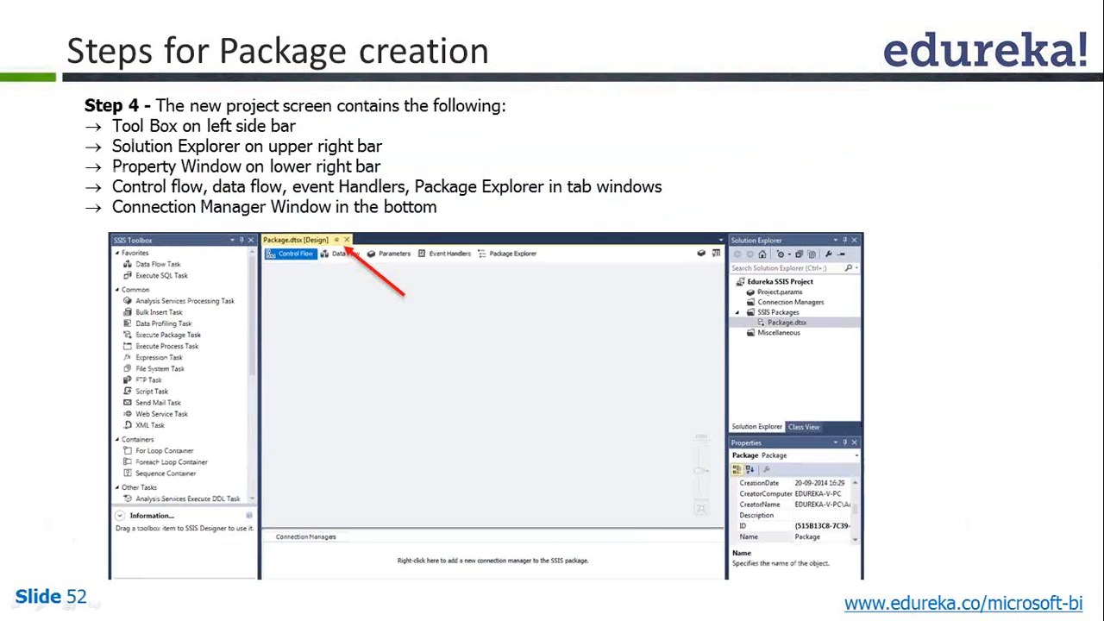
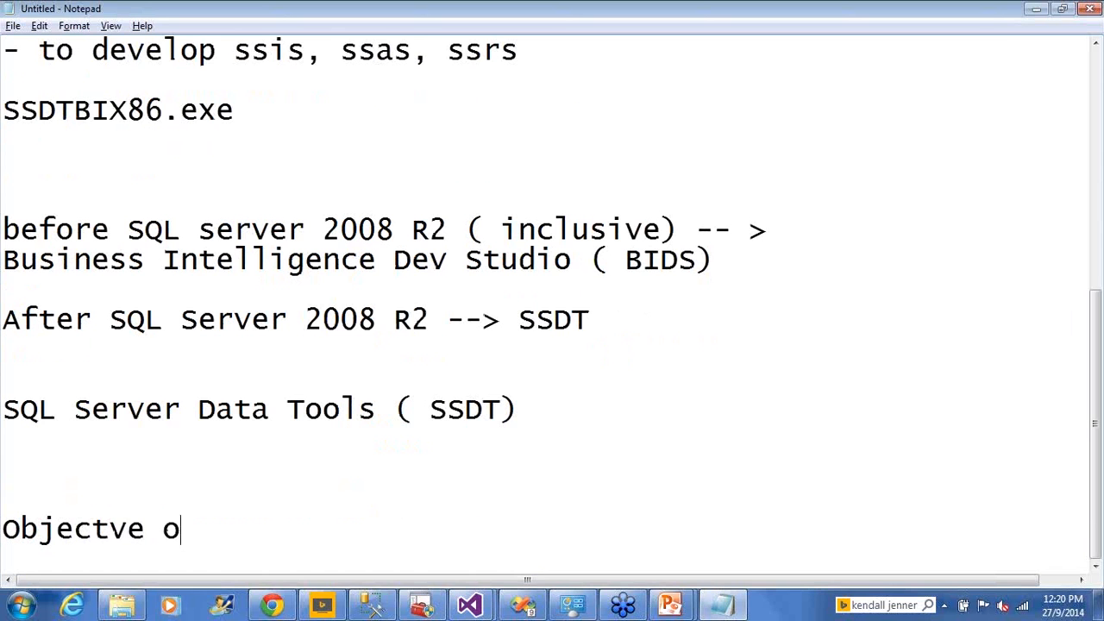
# Correct the misspelled "Objective" and complete the heading as "Objective of the package we are creatin", followed by a blank line.
pyautogui.press('BackSpace')
pyautogui.press('BackSpace')
pyautogui.press('BackSpace')
pyautogui.press('BackSpace')
pyautogui.write('i')
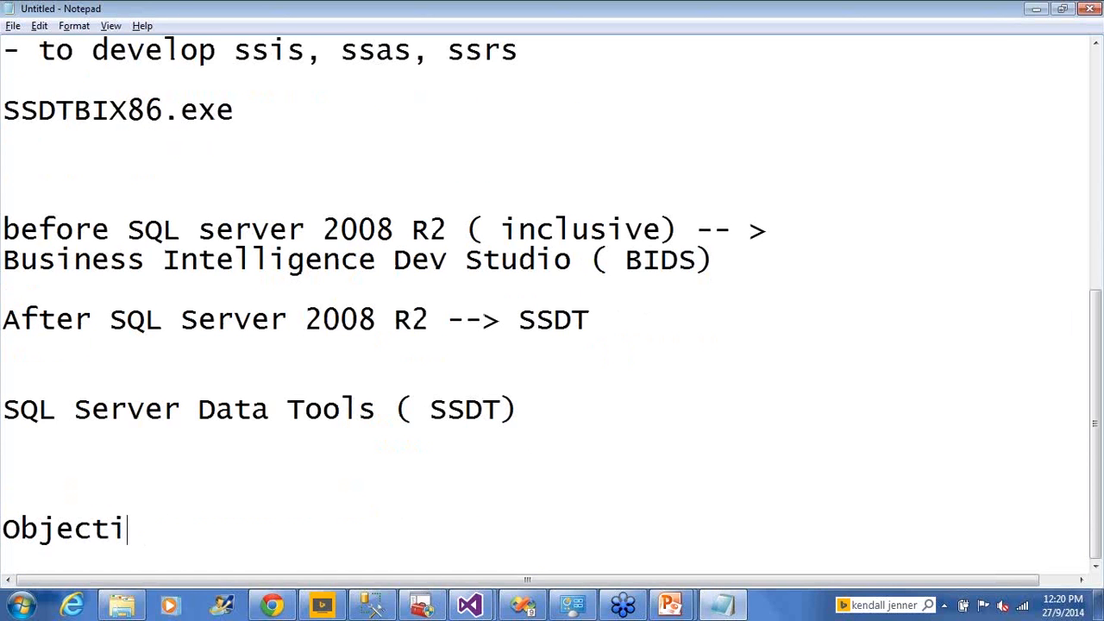
pyautogui.write('ve of the p')
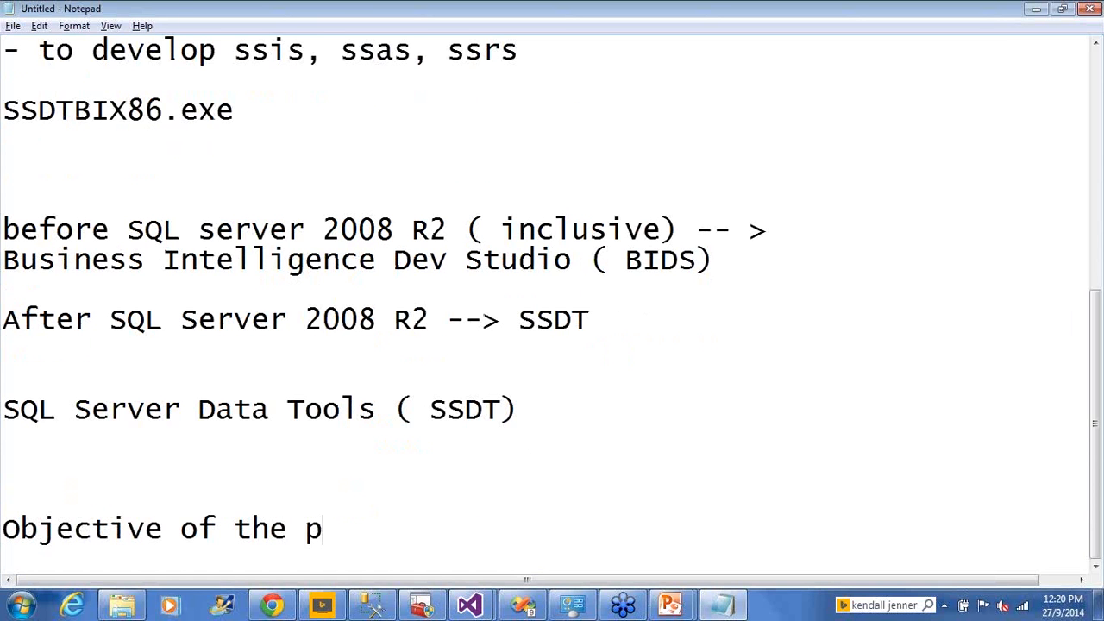
pyautogui.write('ackage ')
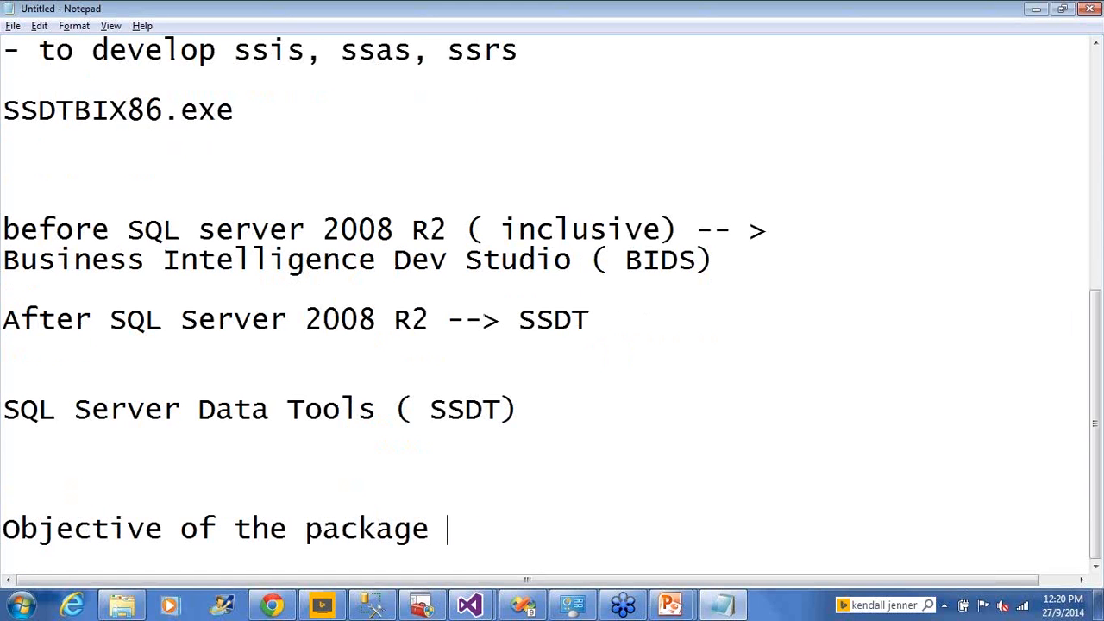
pyautogui.write('we ar')
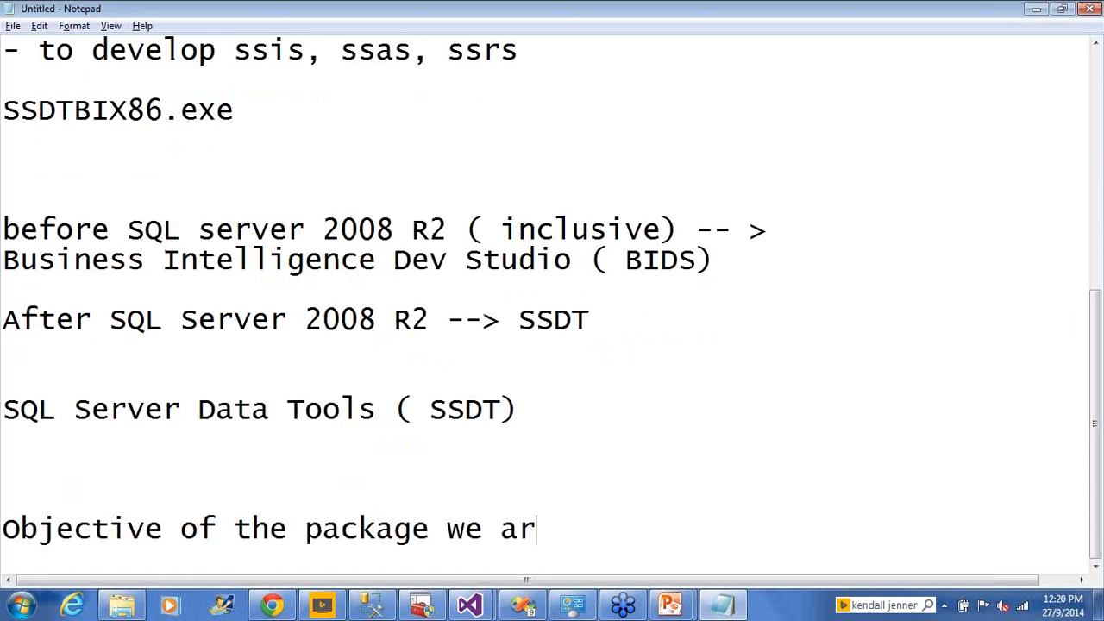
pyautogui.write('e creati')
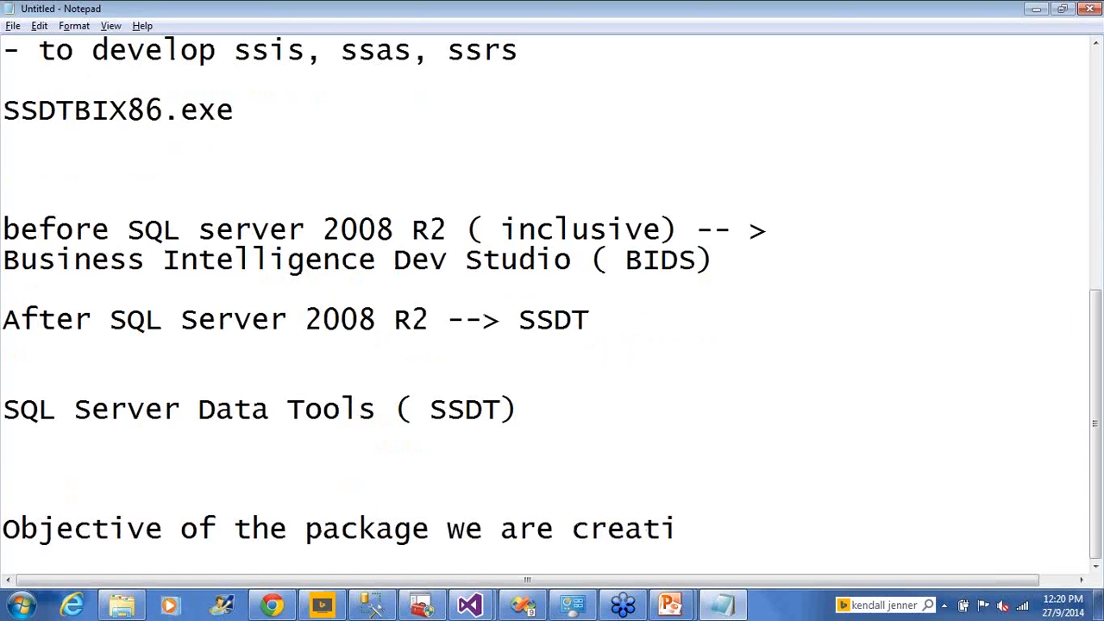
pyautogui.write('n')
pyautogui.press('BackSpace')
pyautogui.write('n')
pyautogui.press('Return')
pyautogui.press('Return')
# Write the first objective under the heading: "1. Connect to SQL Database and pick a table called currency".
pyautogui.write('1.')
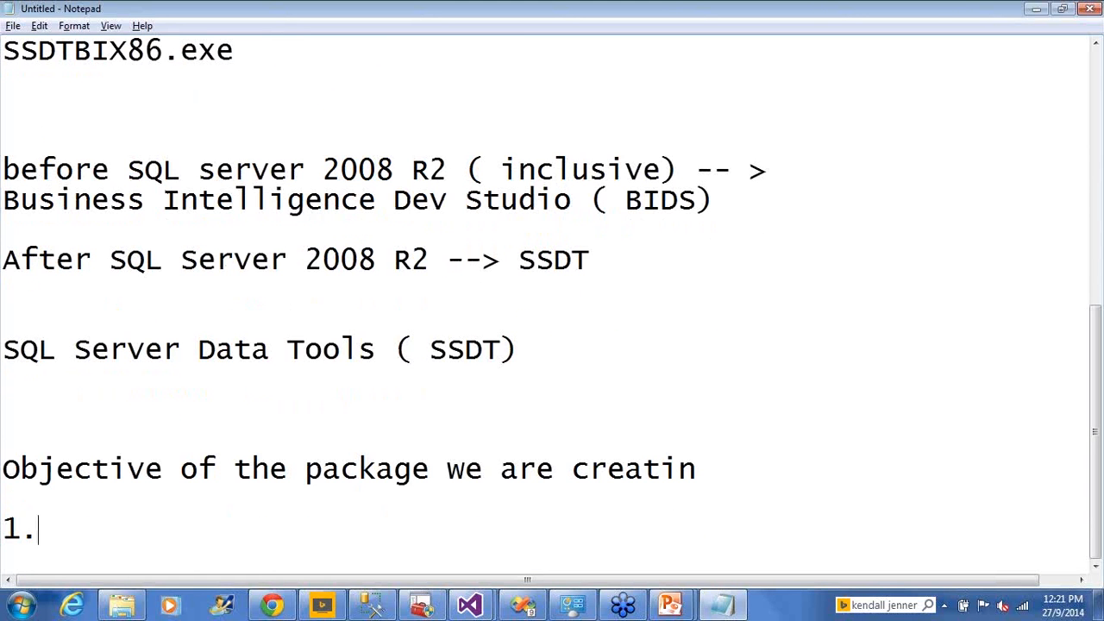
pyautogui.write(' Conne')
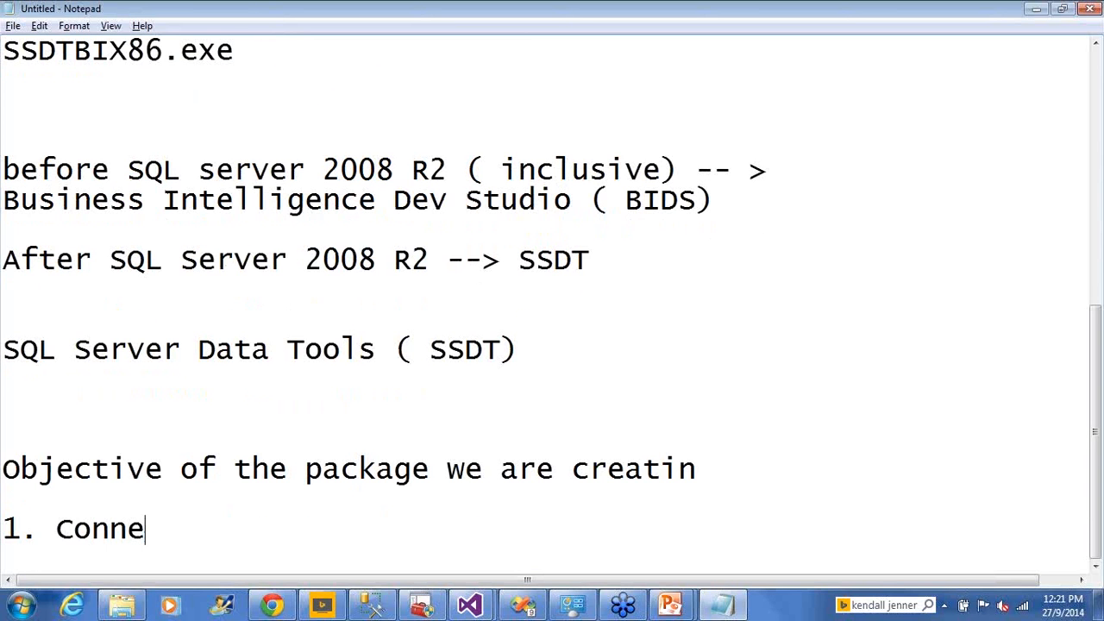
pyautogui.write('ct to SQ')
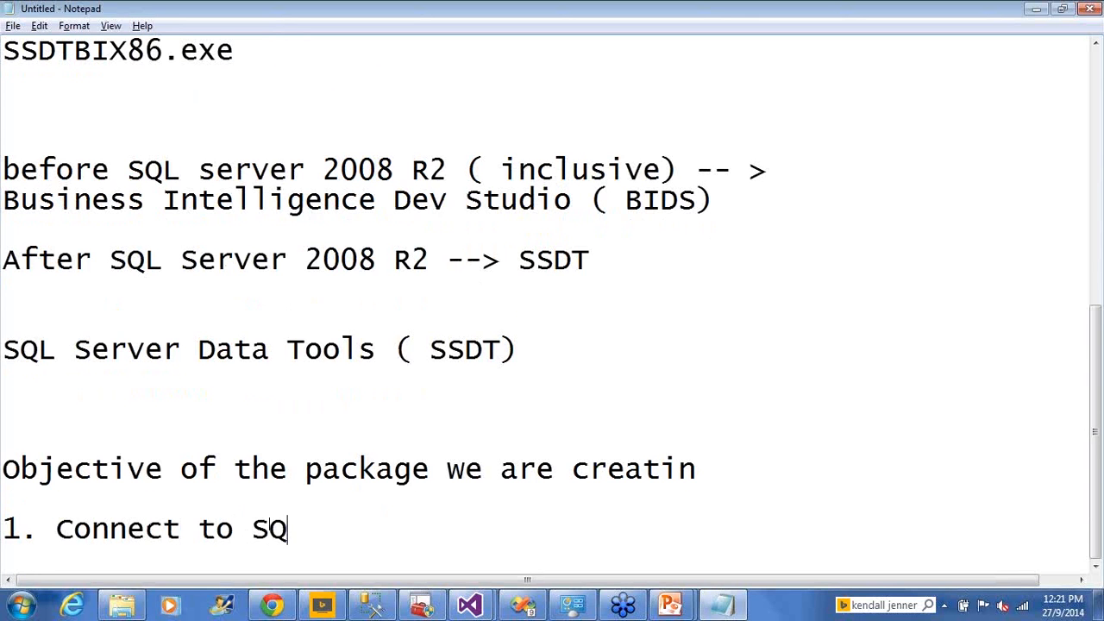
pyautogui.write('L Dat')
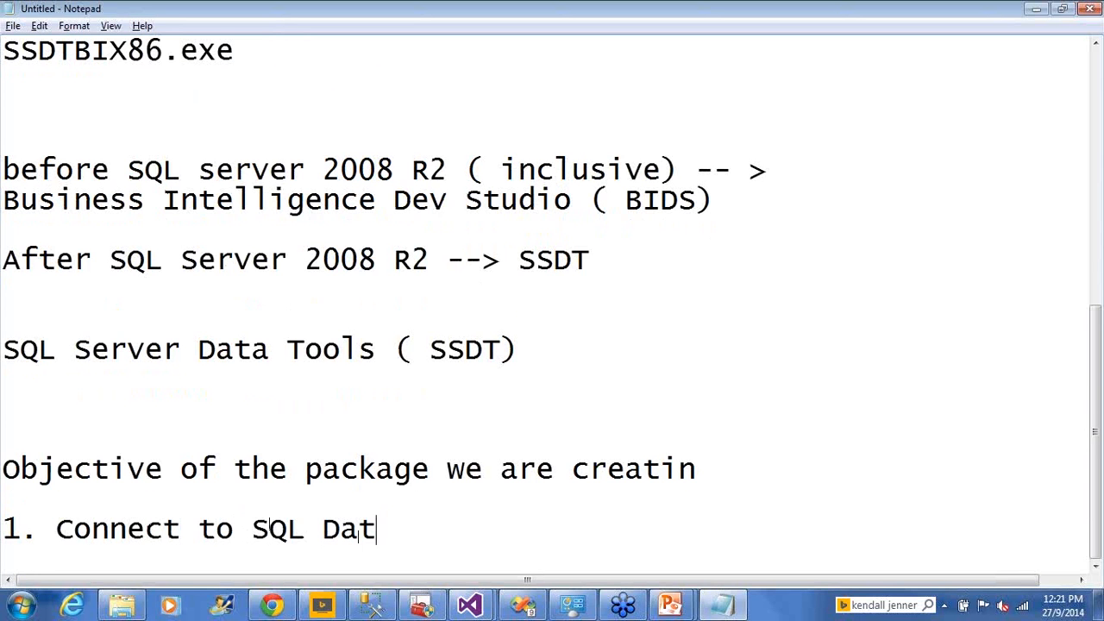
pyautogui.write('aba')
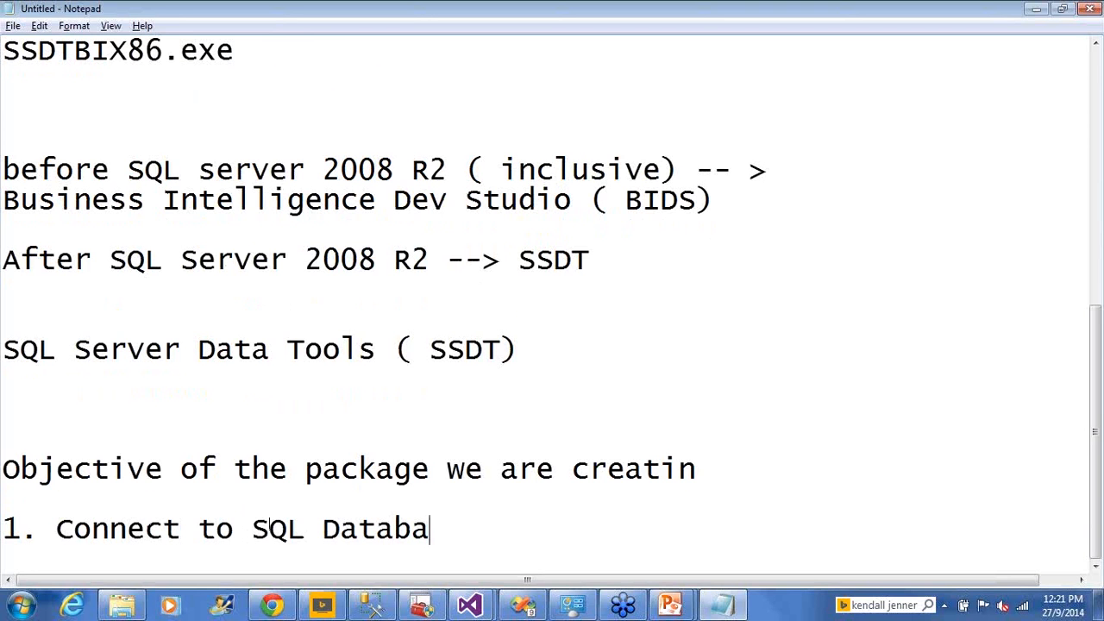
pyautogui.write('se ')
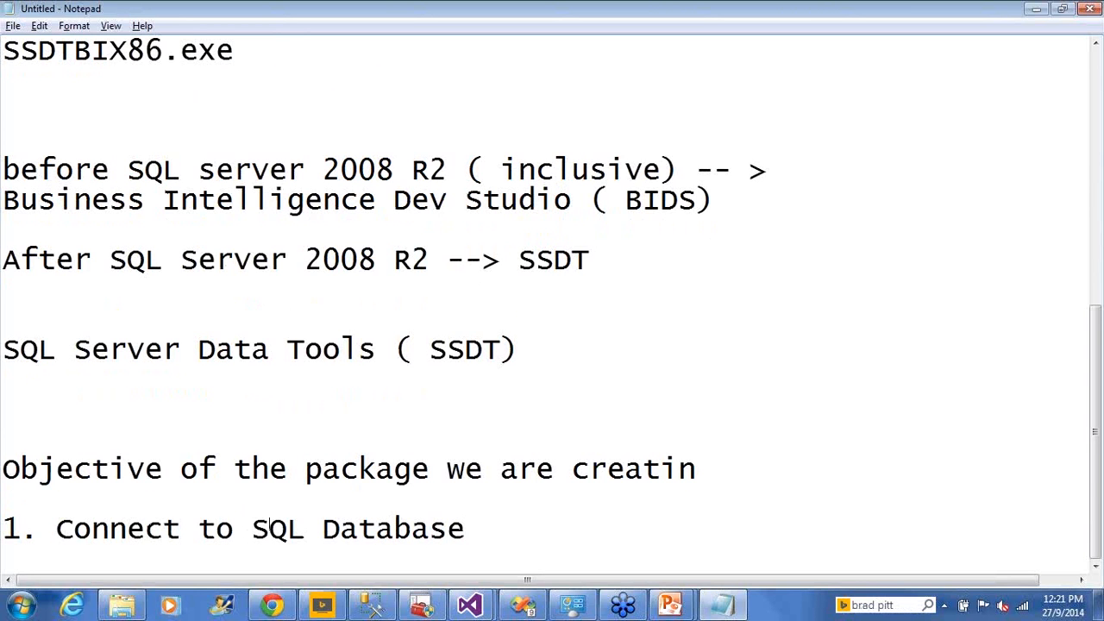
pyautogui.write('and p')
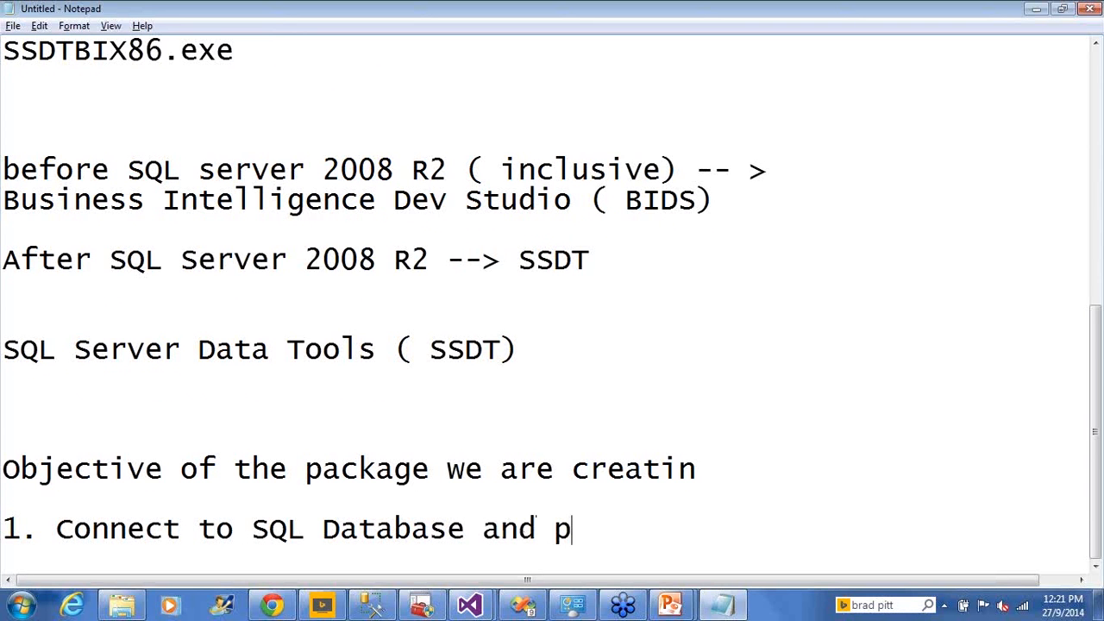
pyautogui.write('ick a')
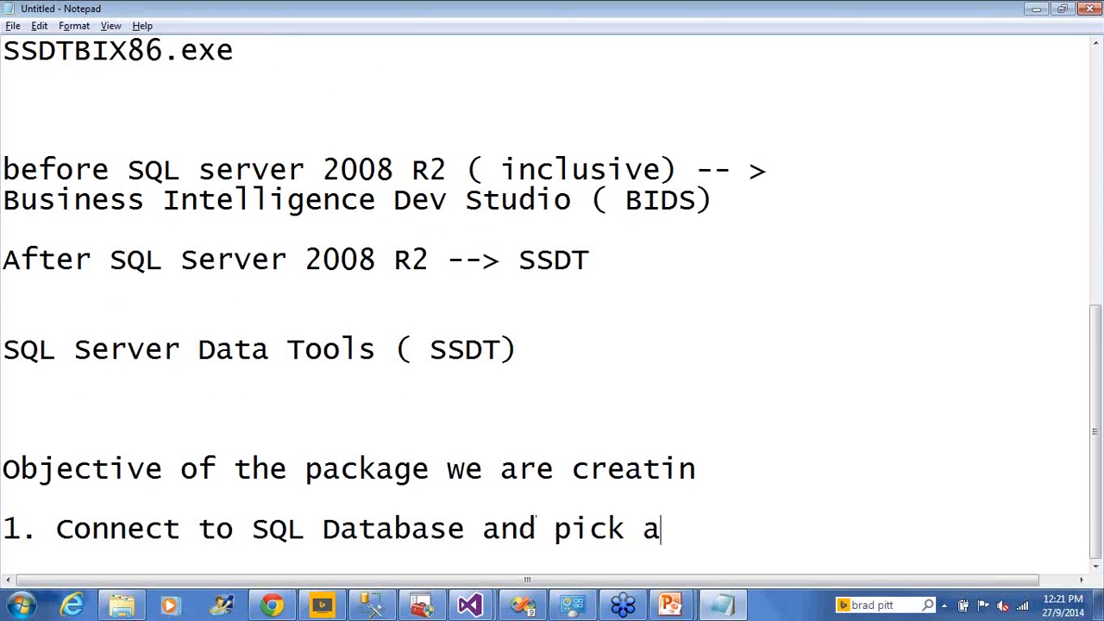
pyautogui.write(' tal')
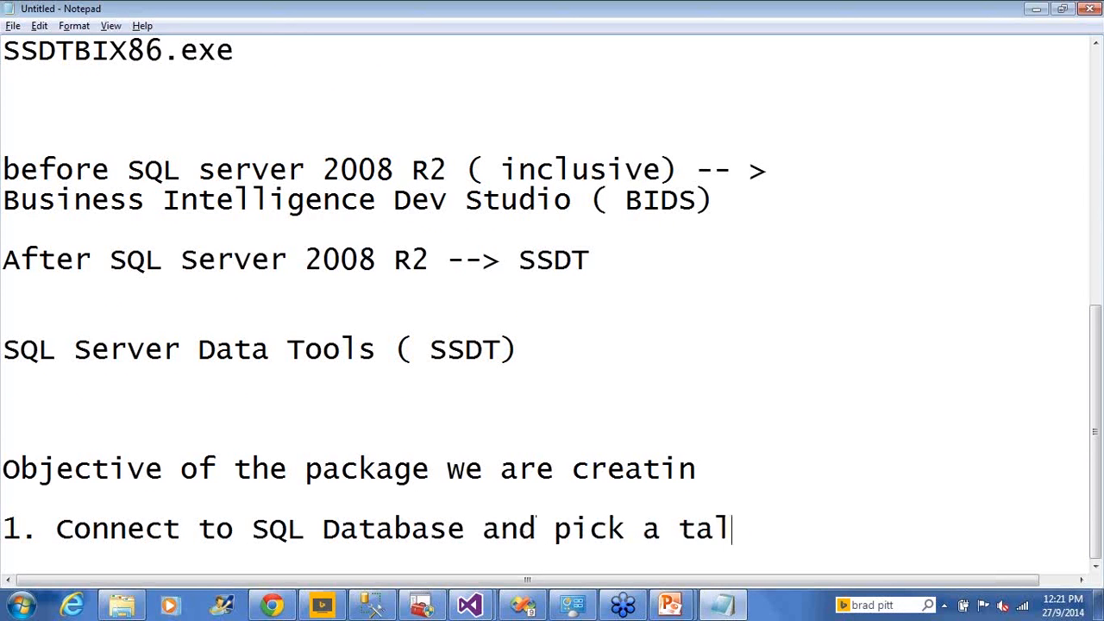
pyautogui.write('e ca')
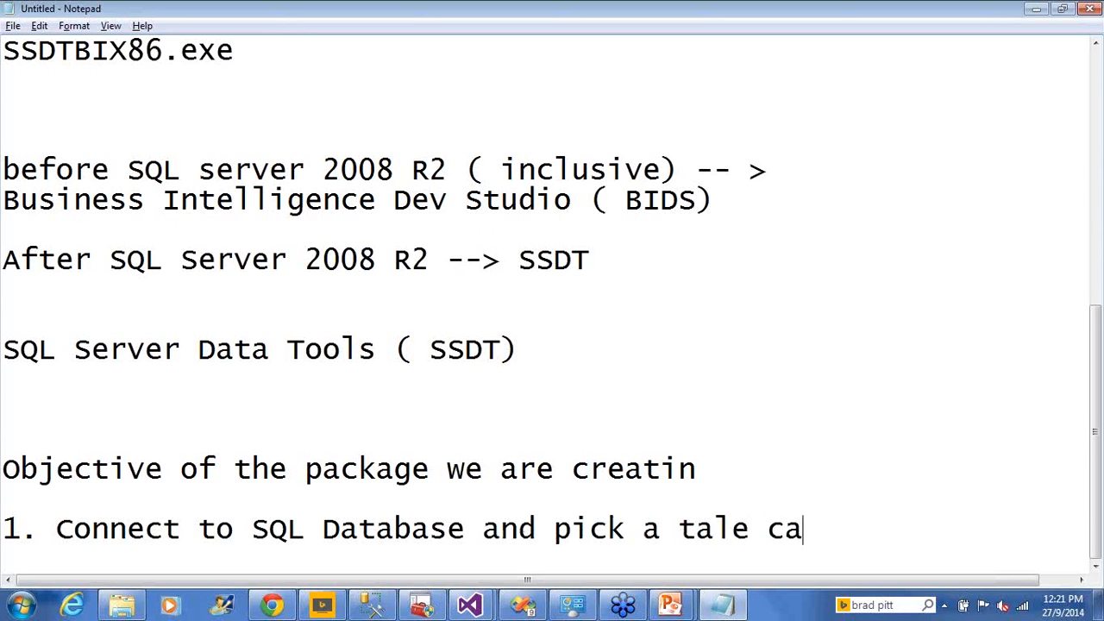
pyautogui.write('lled ')
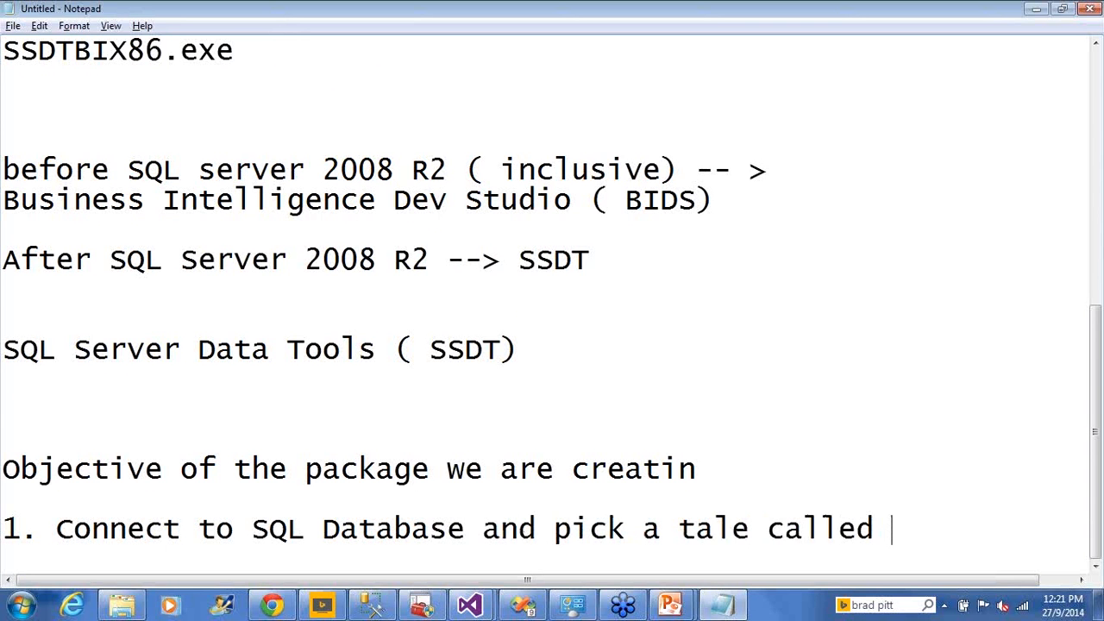
pyautogui.write('curr')
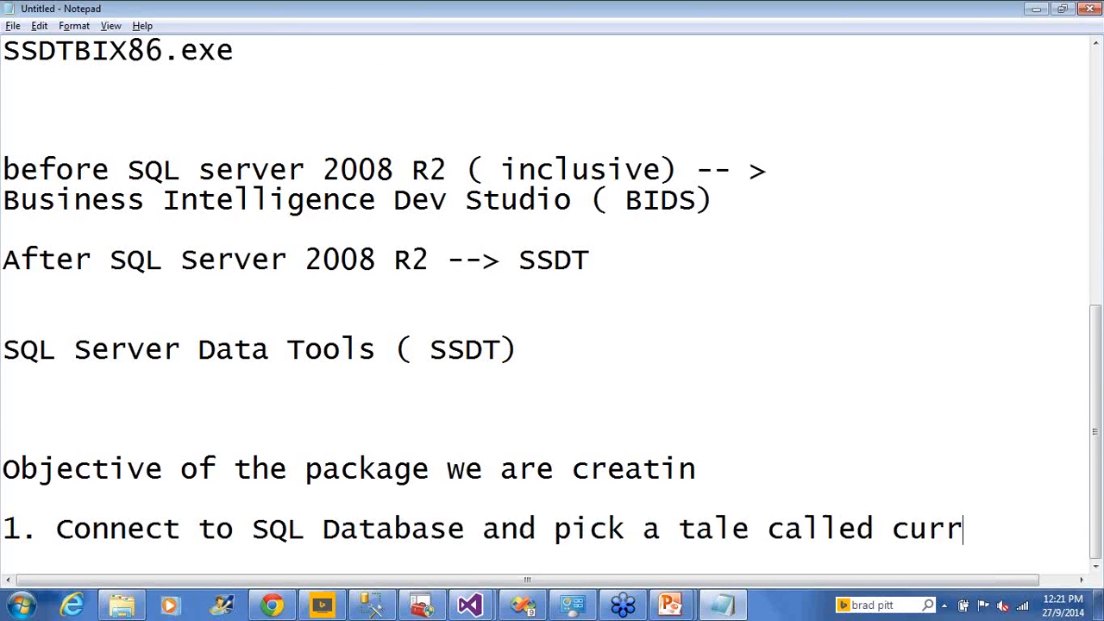
pyautogui.write('ency')
pyautogui.press('Return')
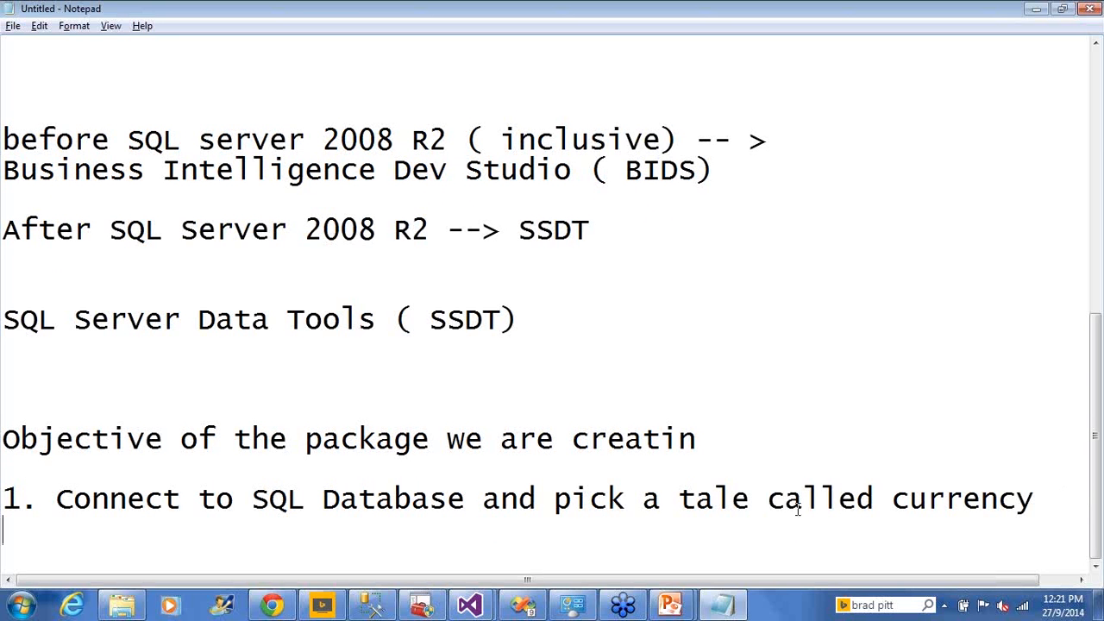
pyautogui.click(716, 498)
pyautogui.write('b')
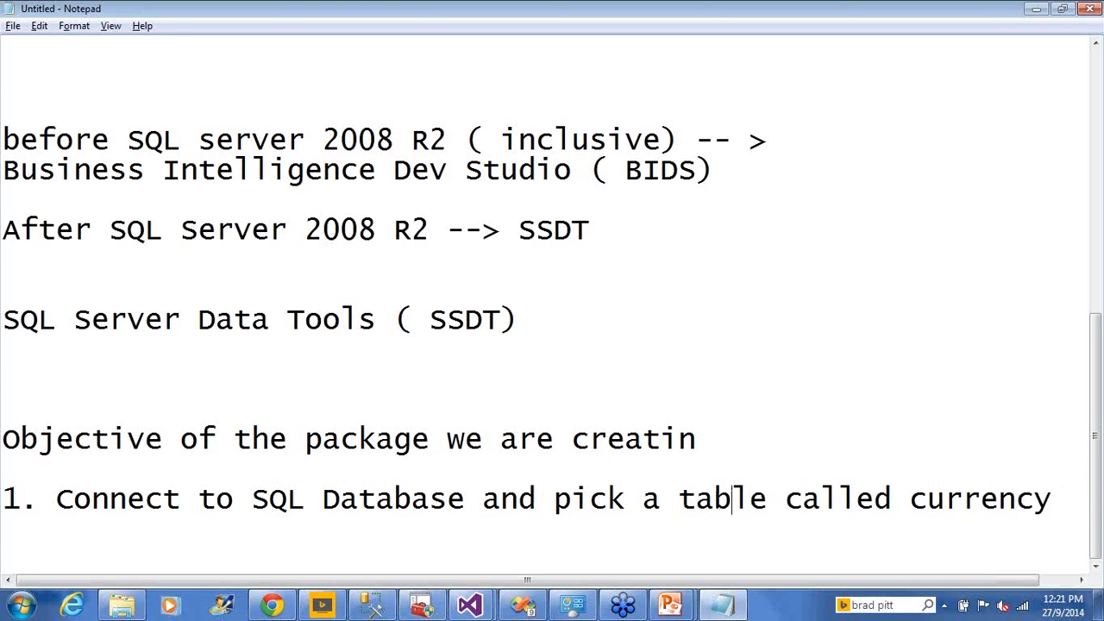
# Add the second objective on the following line: "2. Load that table into a flat file ( notepad)".
pyautogui.press('Down')
pyautogui.write('2. Loa')
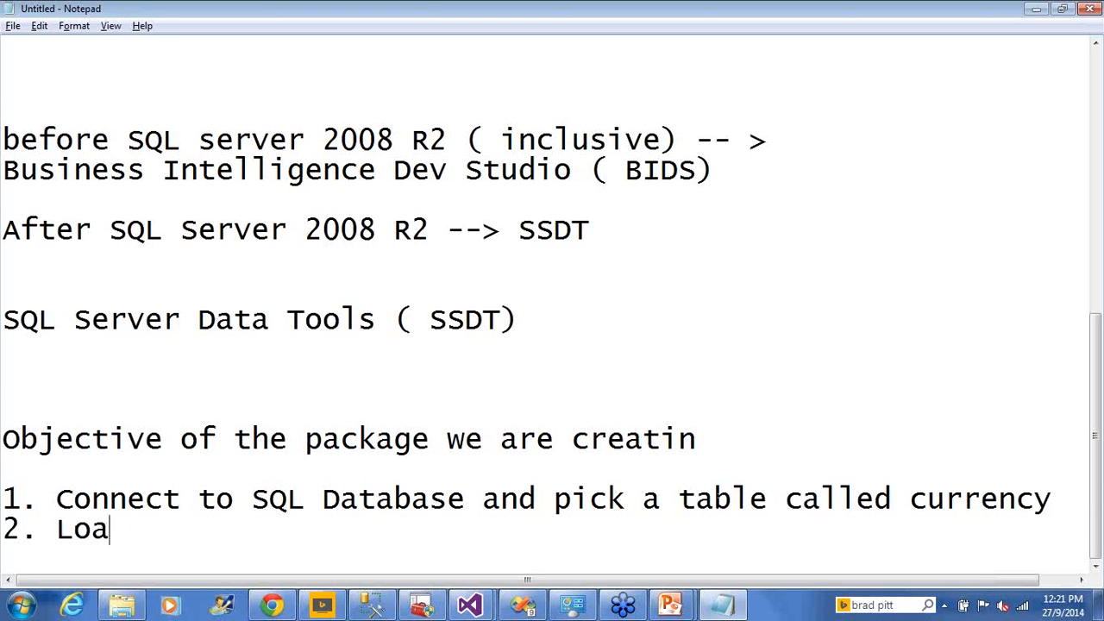
pyautogui.write('d th')
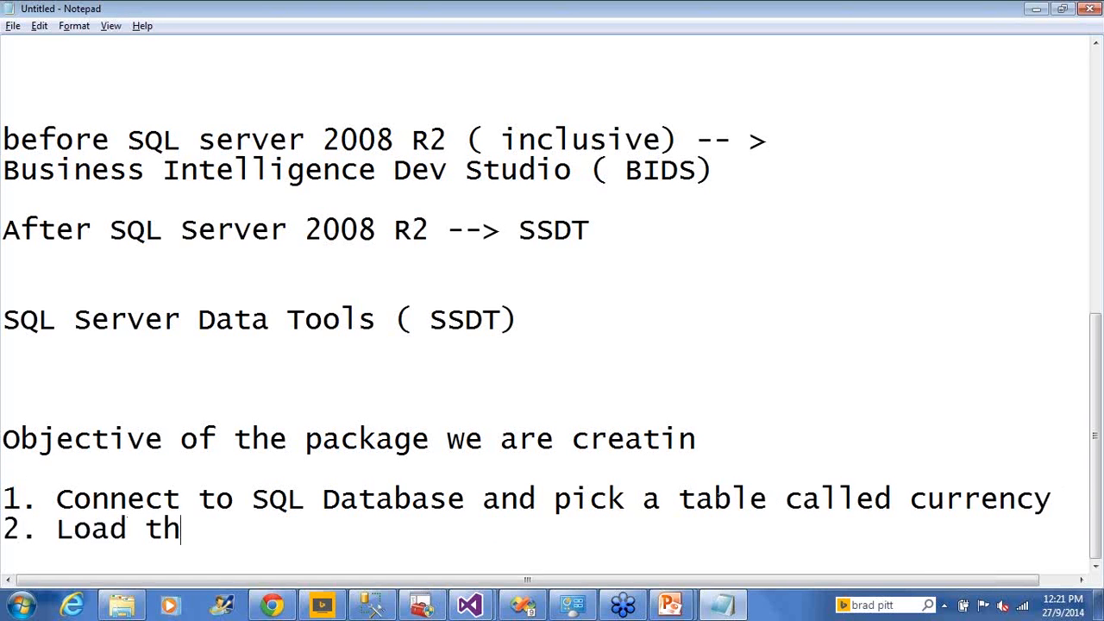
pyautogui.write('at ta')
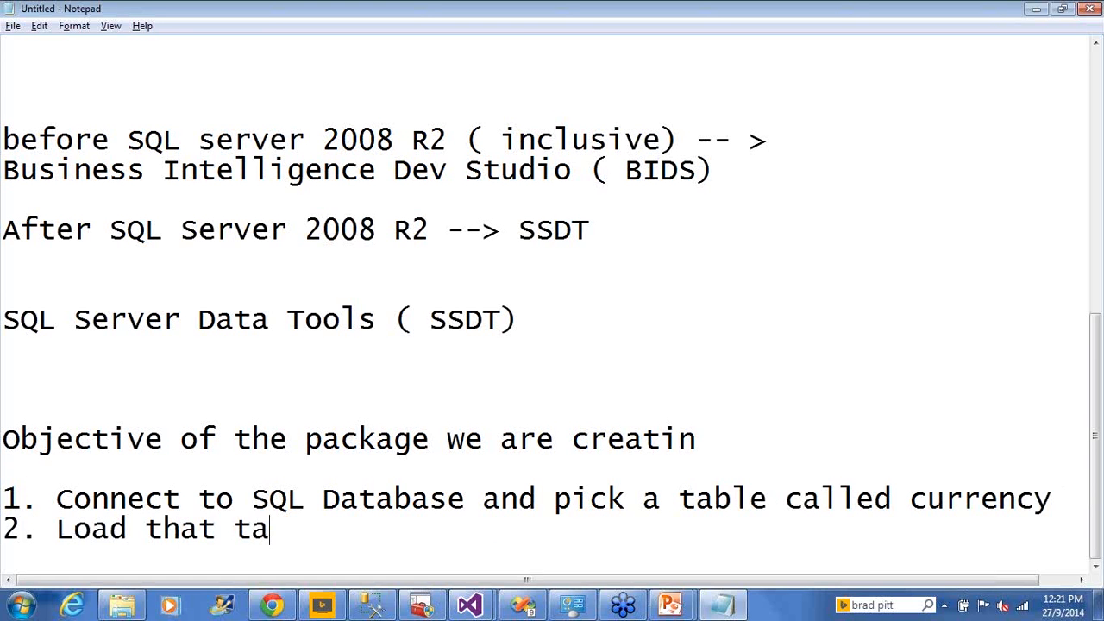
pyautogui.write('le')
pyautogui.press('BackSpace')
pyautogui.press('BackSpace')
pyautogui.write('ble')
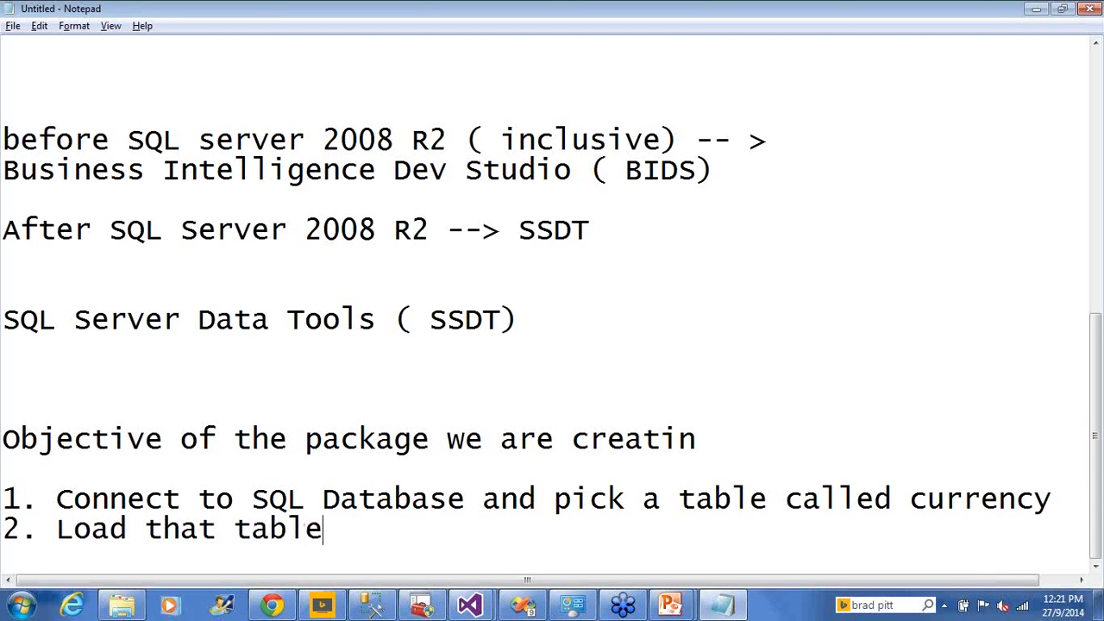
pyautogui.write(' into a ')
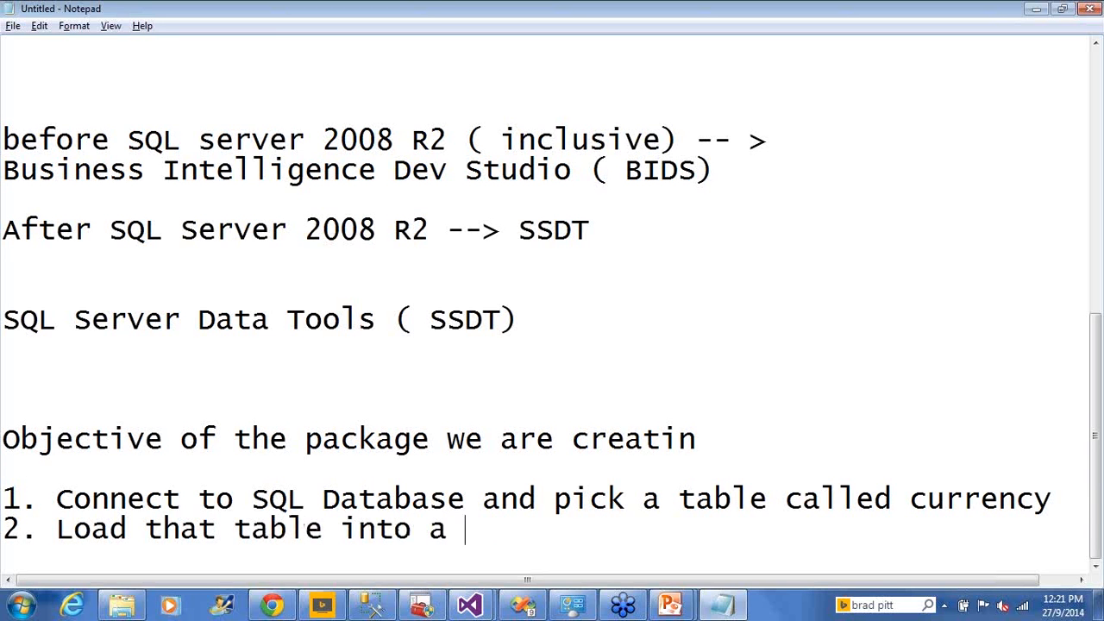
pyautogui.write('flat ')
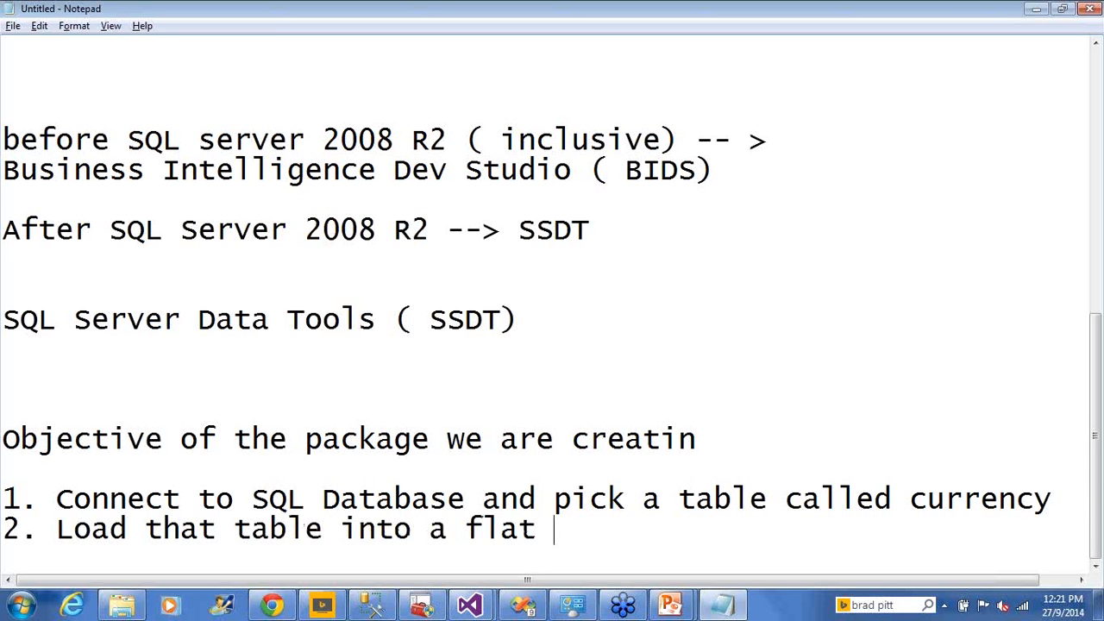
pyautogui.write('file (')
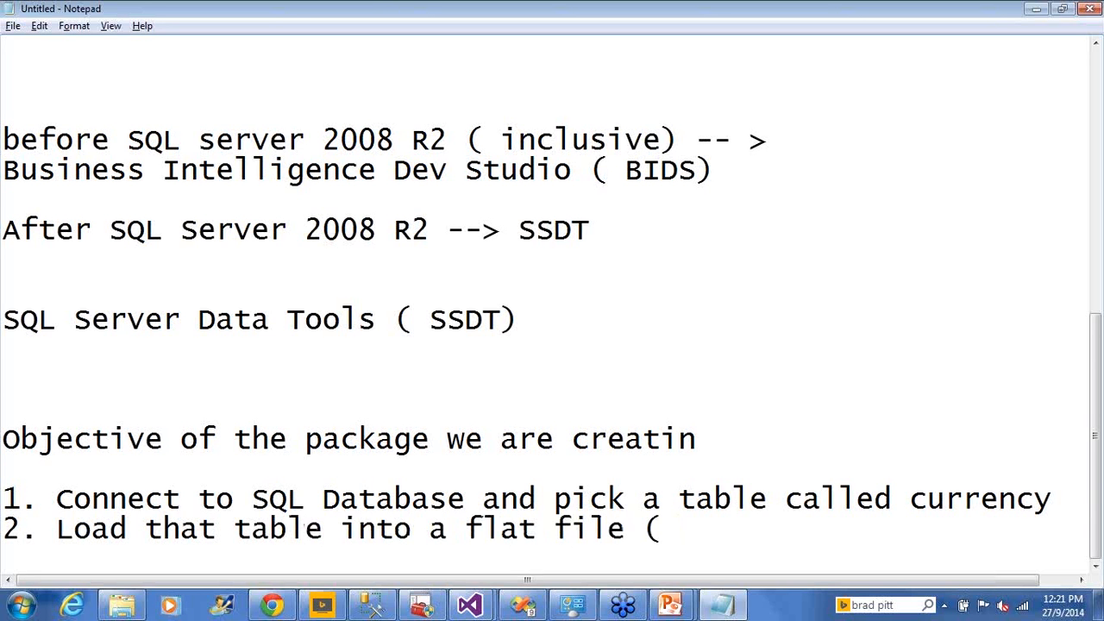
pyautogui.write(' notep')
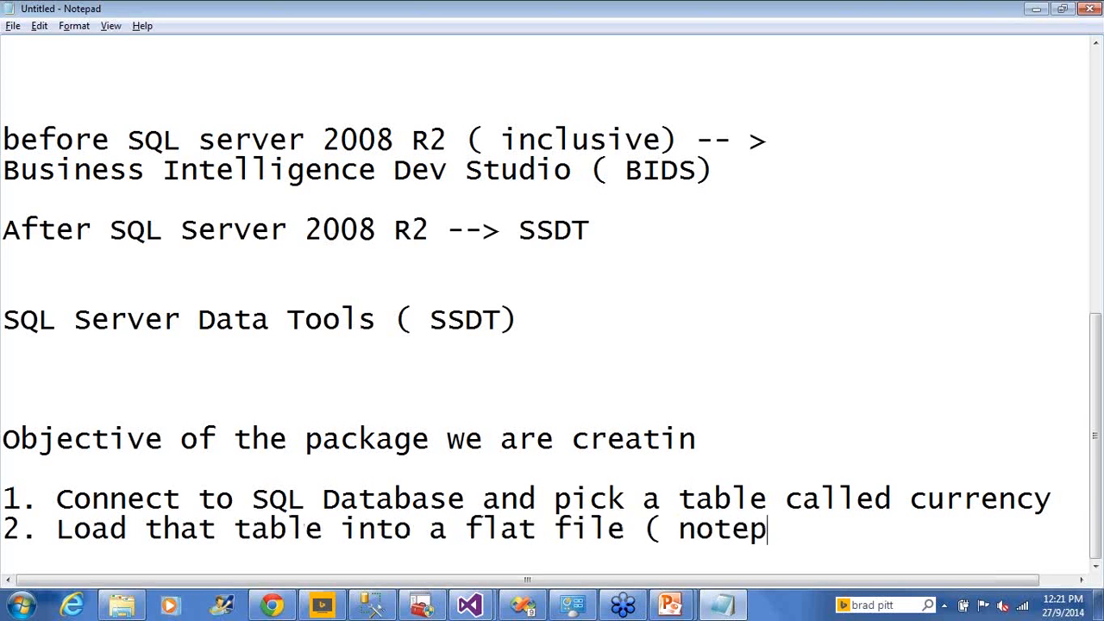
pyautogui.write('ad)')
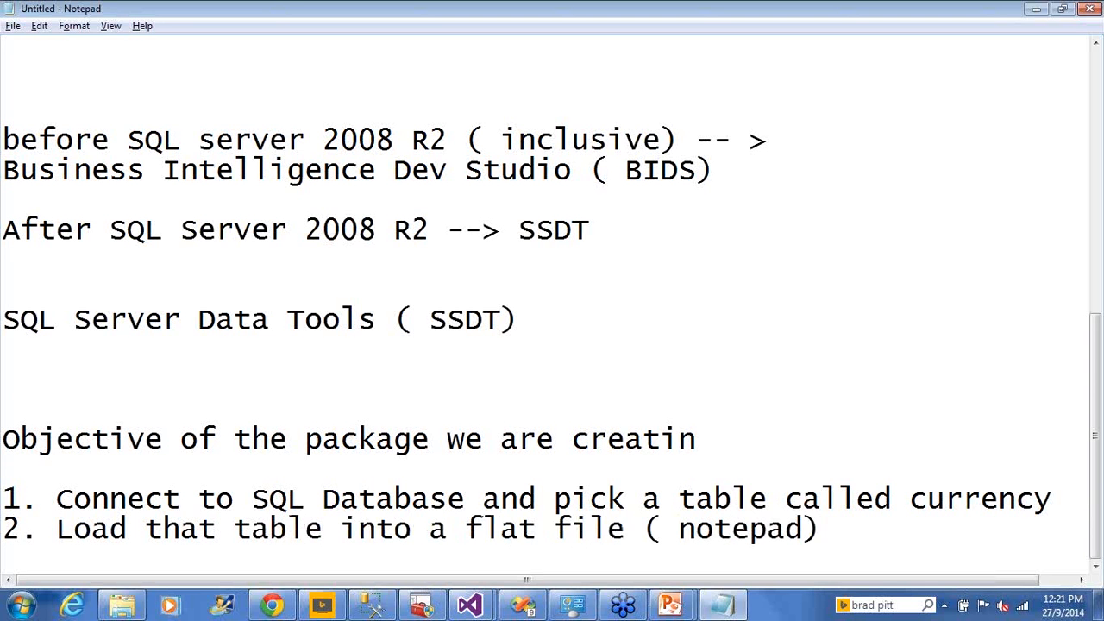
# Replace "notepad" with "txt file" in the parentheses of the second objective.
pyautogui.press('BackSpace')
pyautogui.press('BackSpace')
pyautogui.press('BackSpace')
pyautogui.press('BackSpace')
pyautogui.press('BackSpace')
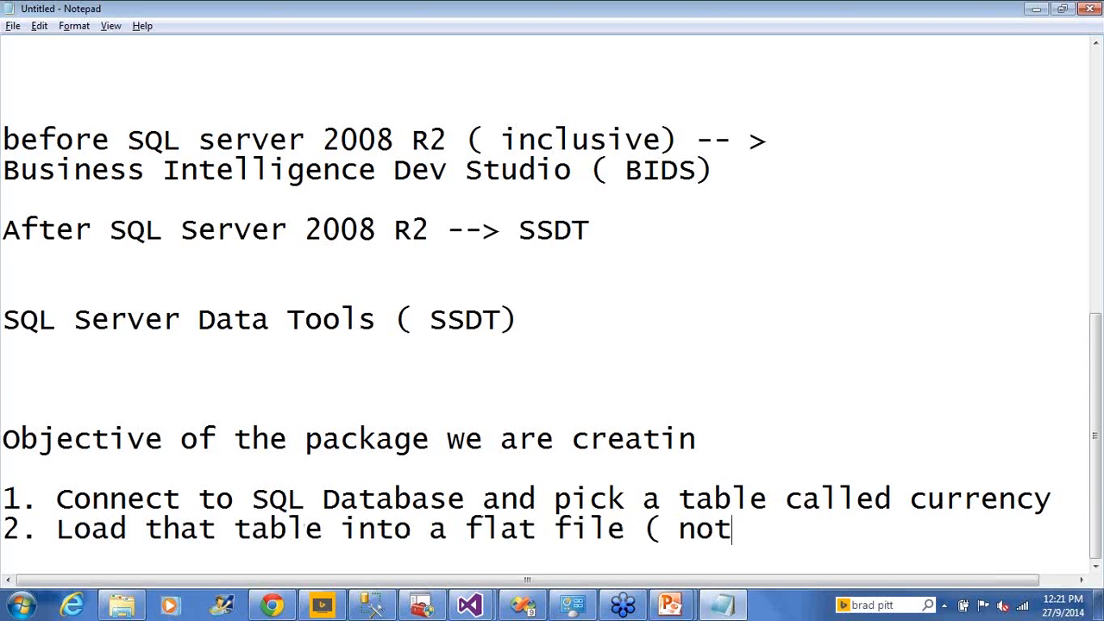
pyautogui.press('BackSpace')
pyautogui.press('BackSpace')
pyautogui.press('BackSpace')
pyautogui.write('t')
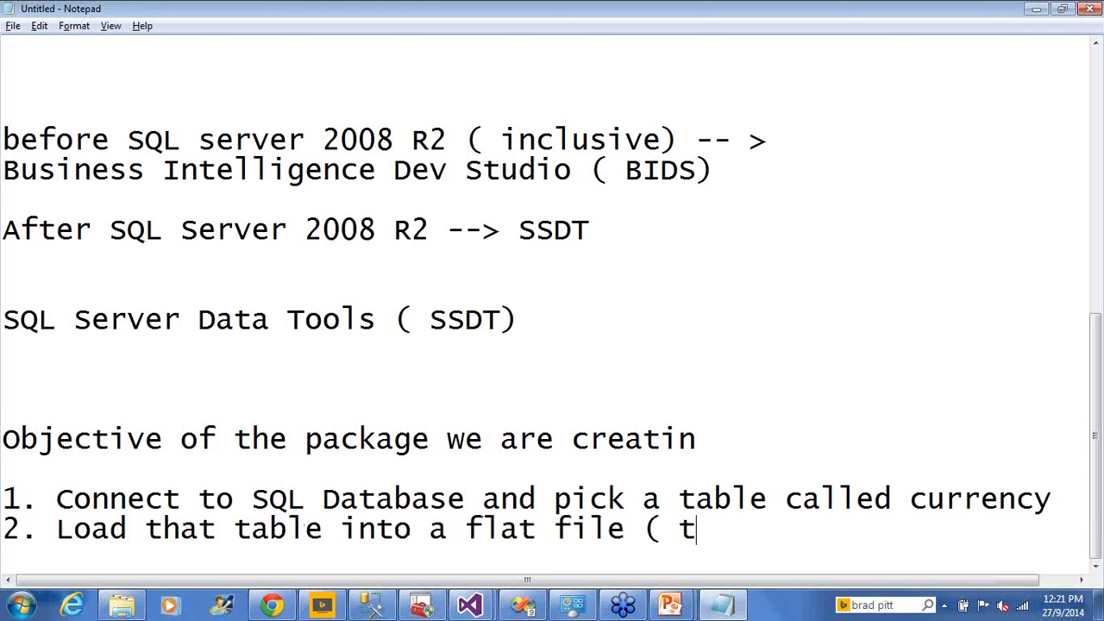
pyautogui.write('xt fil')
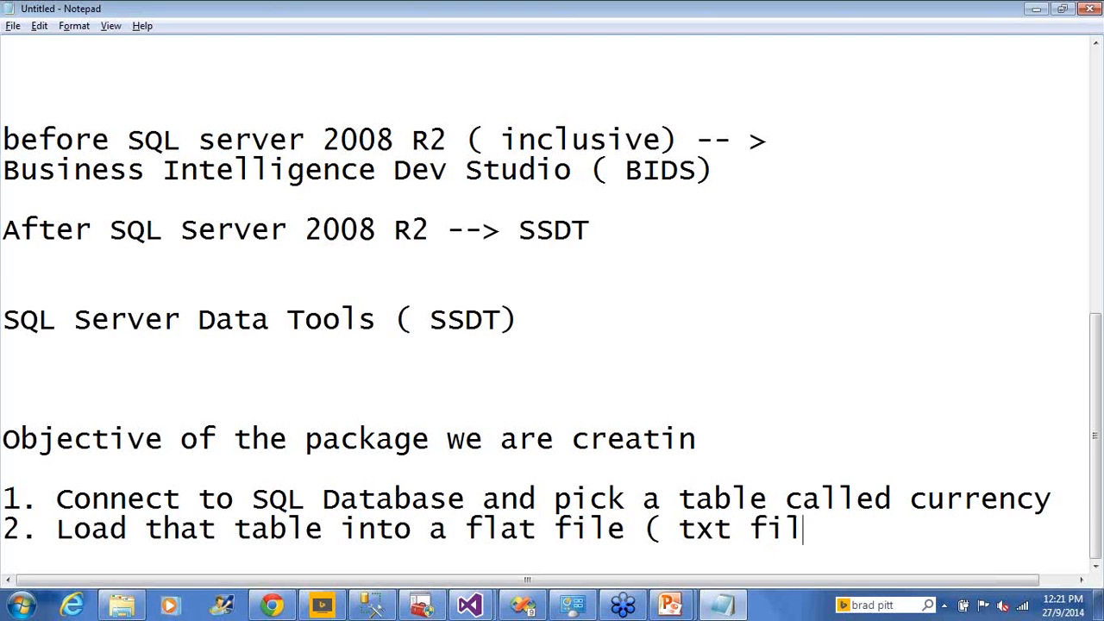
pyautogui.write('e)')
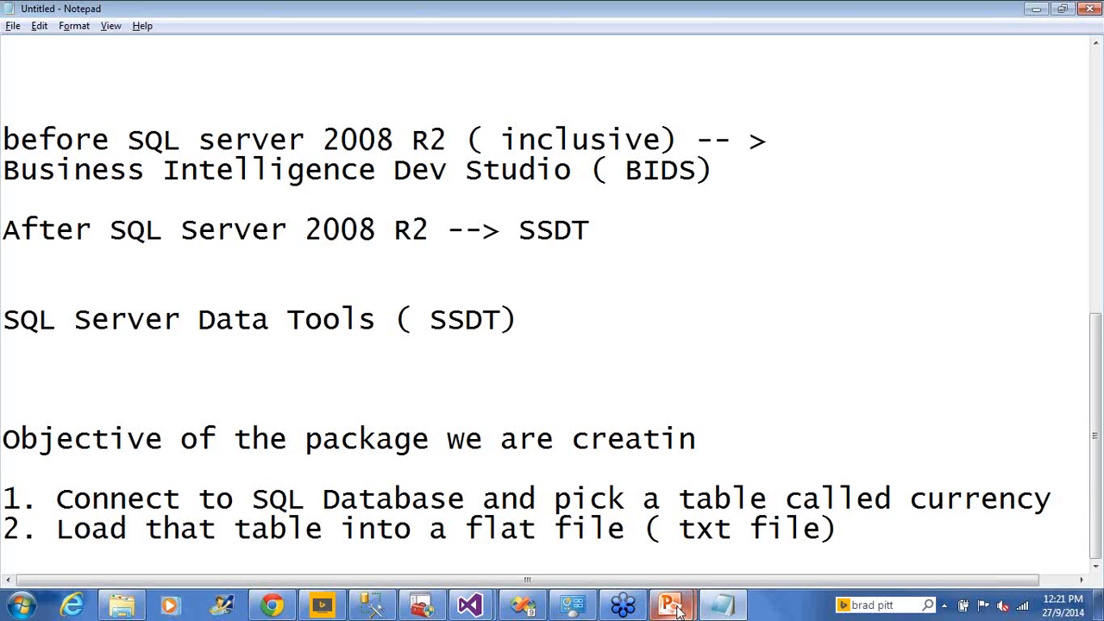
# Revisit the SQL Server Import/Export Wizard slide and switch to the Module1_Edureka_ImportExport project in Visual Studio.
pyautogui.moveTo(678, 609)
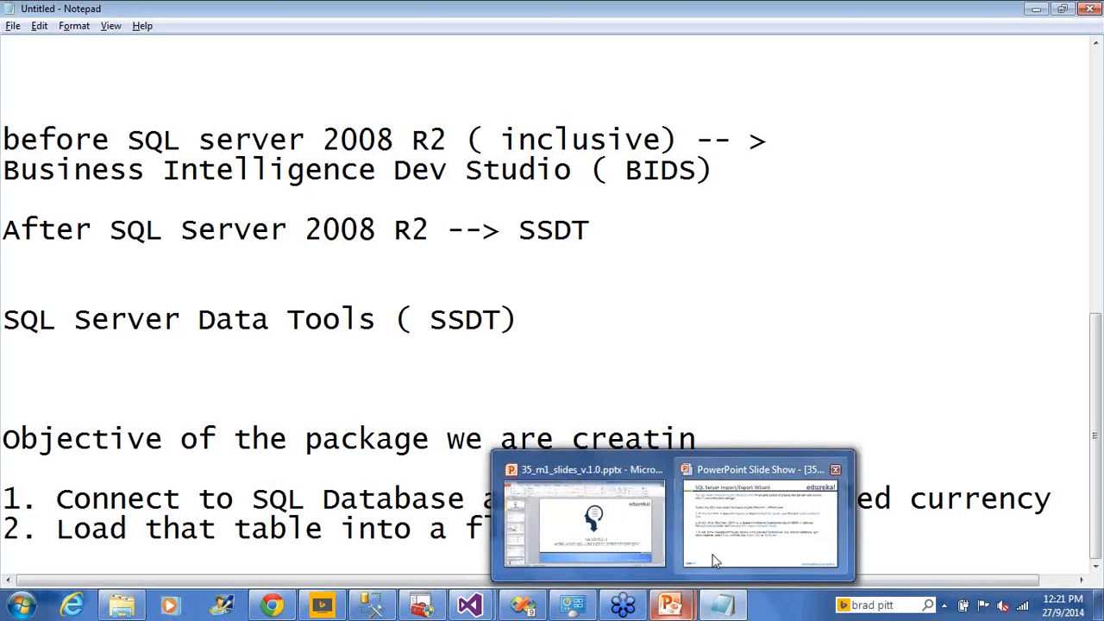
pyautogui.click(714, 562)
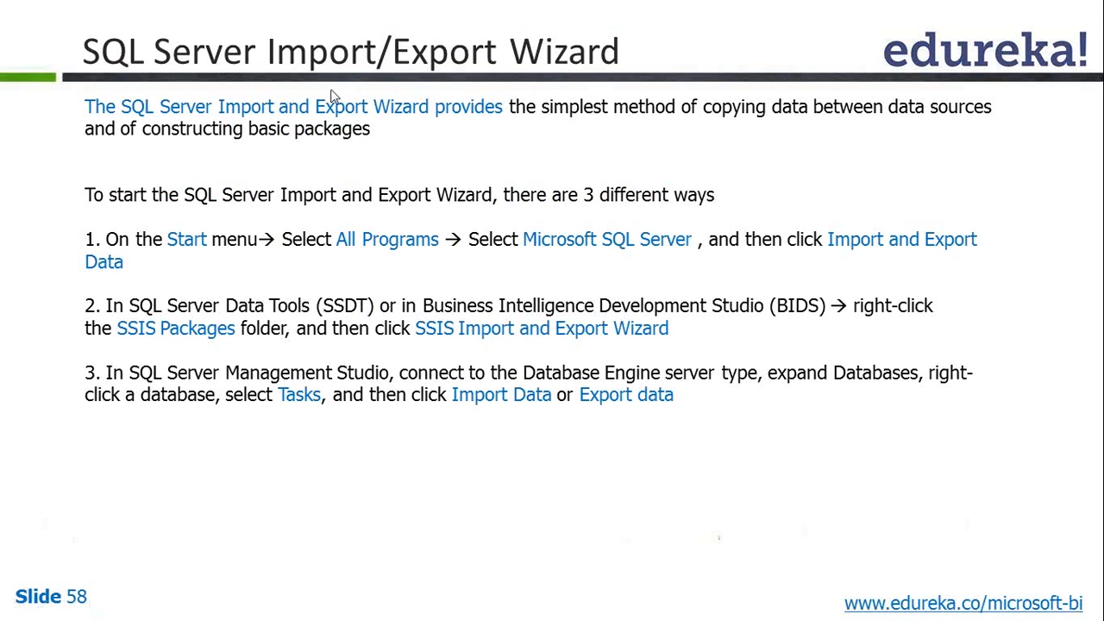
pyautogui.hotkey('alt', 'Tab')
pyautogui.hotkey('alt', 'Tab')
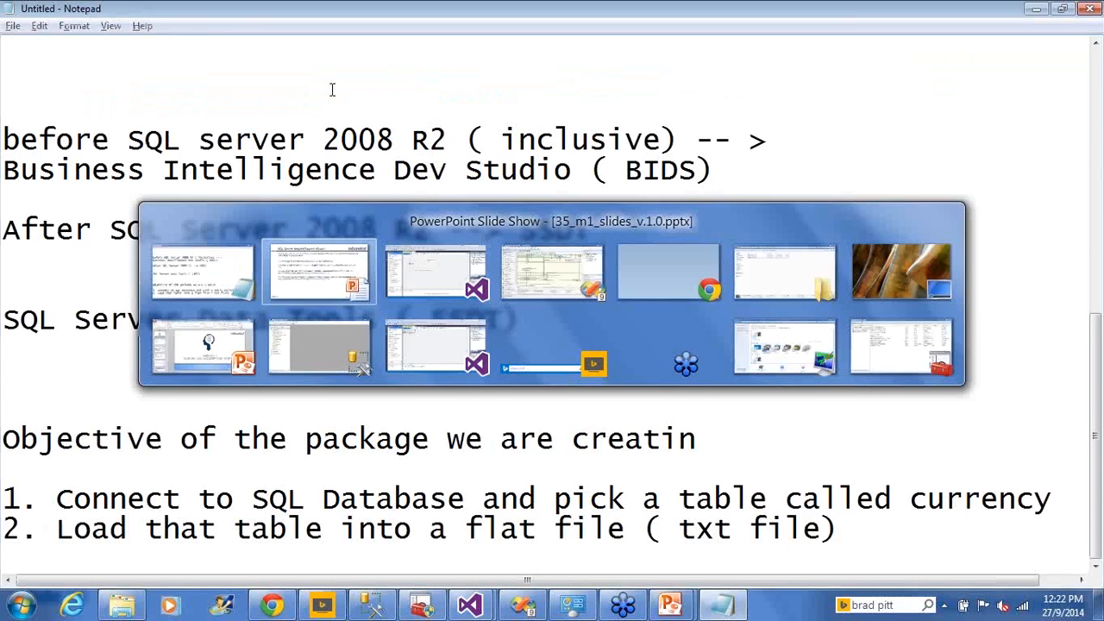
pyautogui.hotkey('alt', 'Tab')
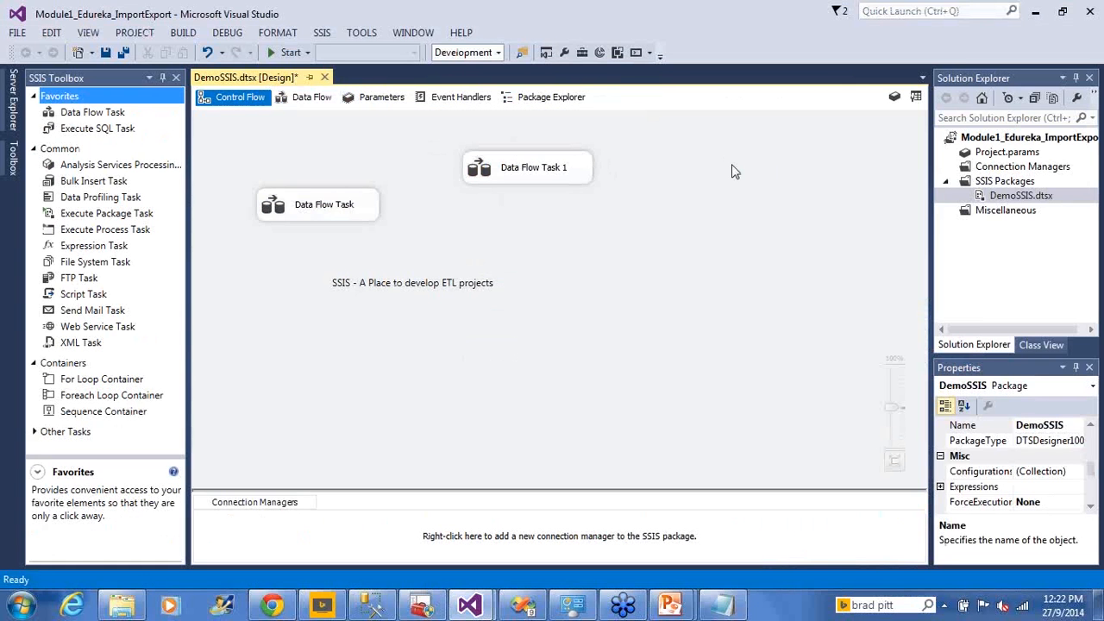
pyautogui.moveTo(731, 167); pyautogui.dragTo(780, 202)
pyautogui.click(1001, 181)
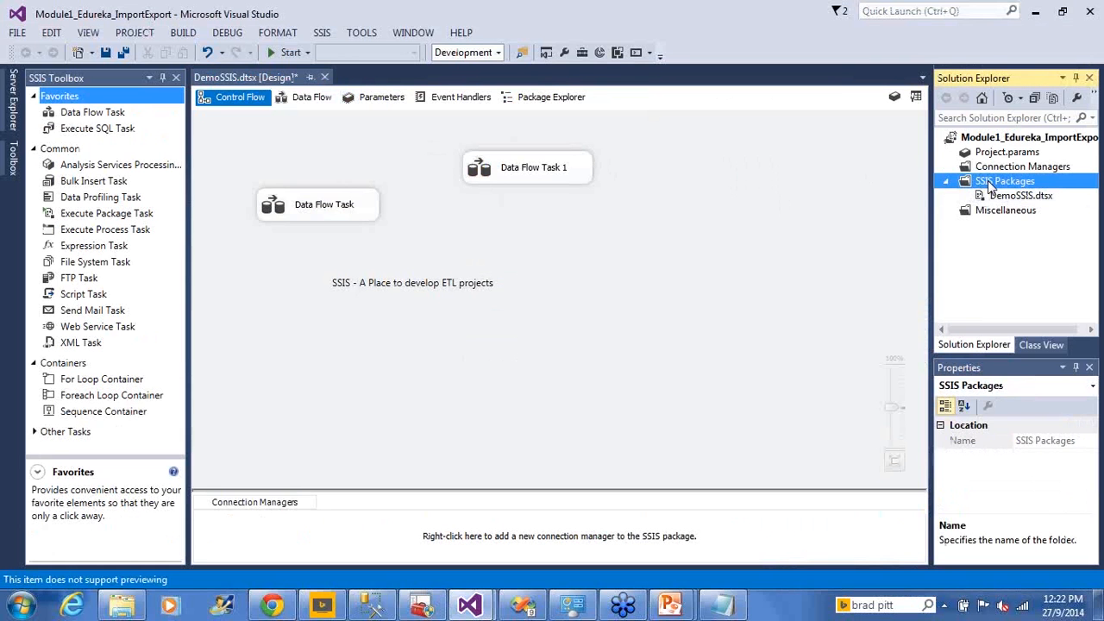
pyautogui.rightClick(990, 186)
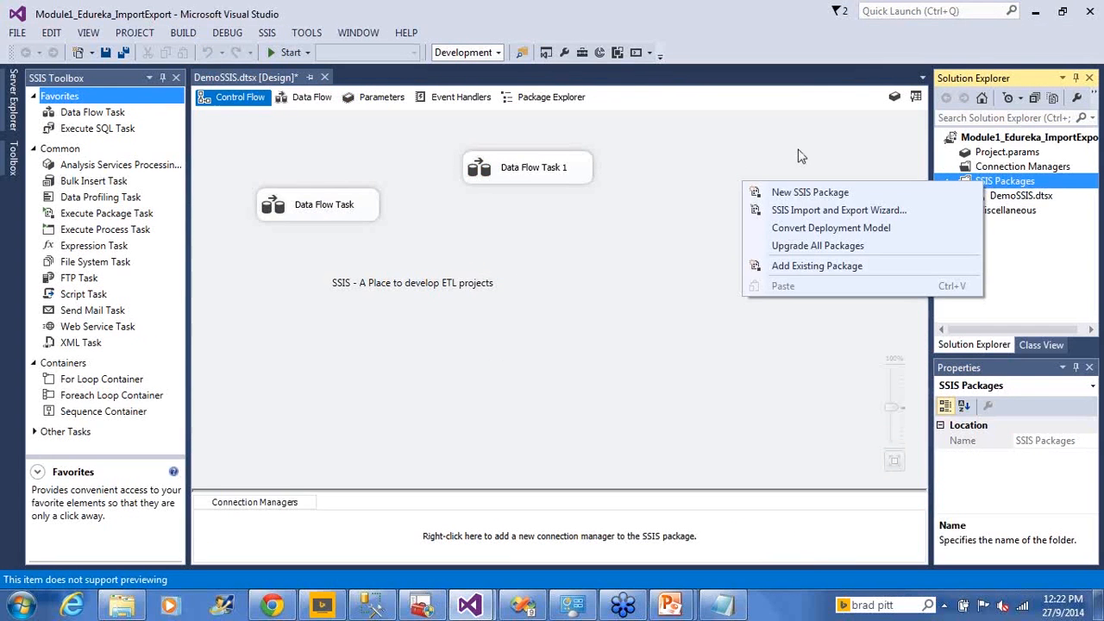
pyautogui.click(703, 158)
pyautogui.click(697, 158)
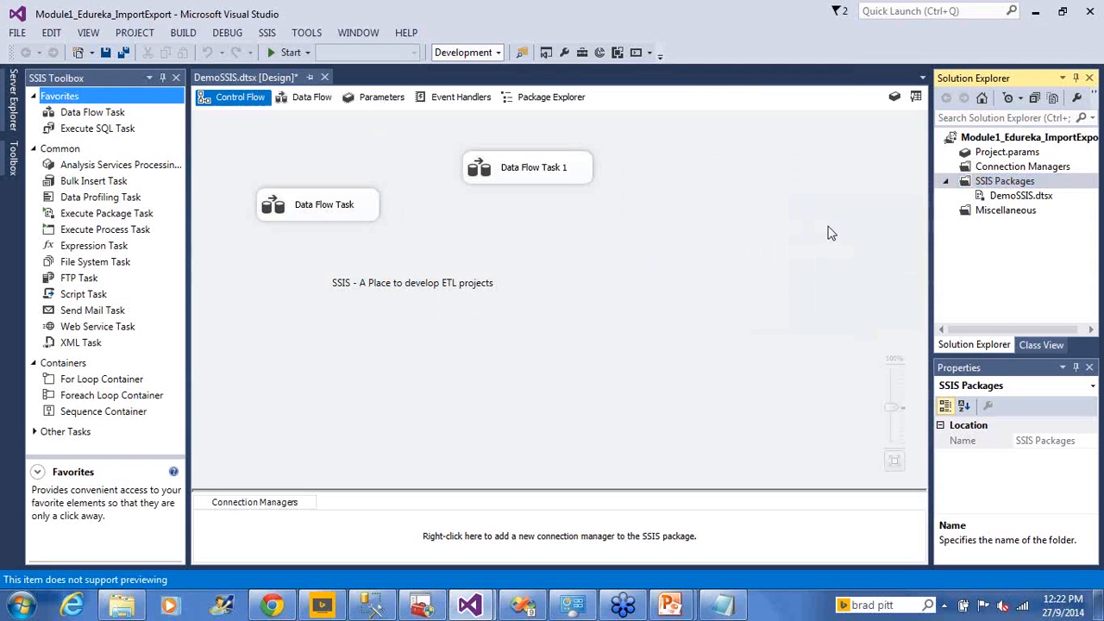
# Start the SSIS Import and Export Wizard from the SSIS Packages folder and proceed past its welcome page.
pyautogui.rightClick(989, 188)
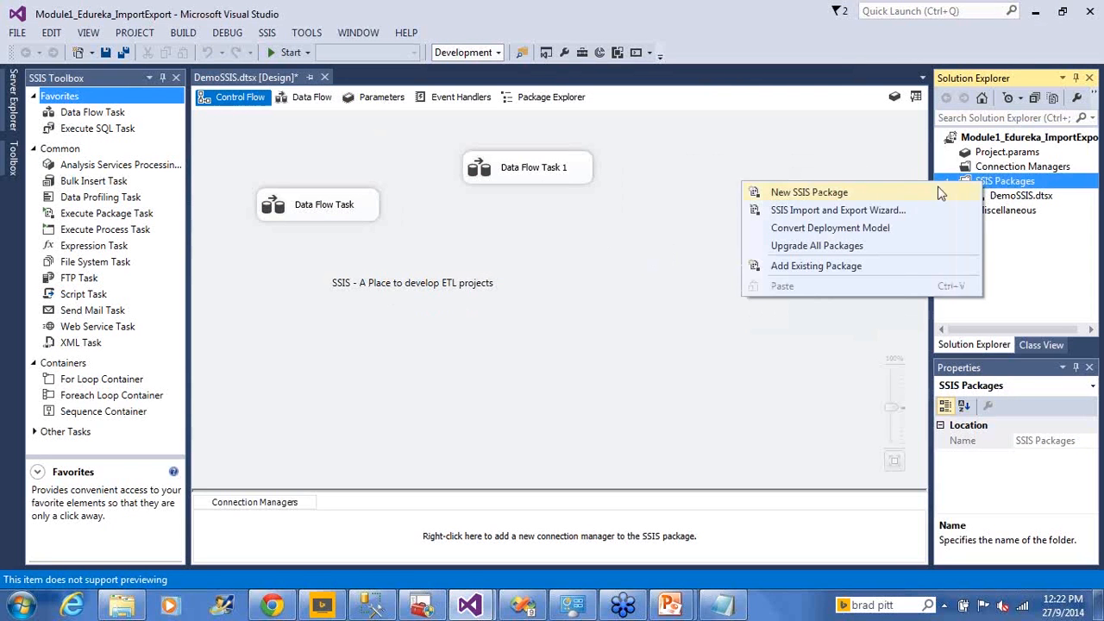
pyautogui.click(851, 214)
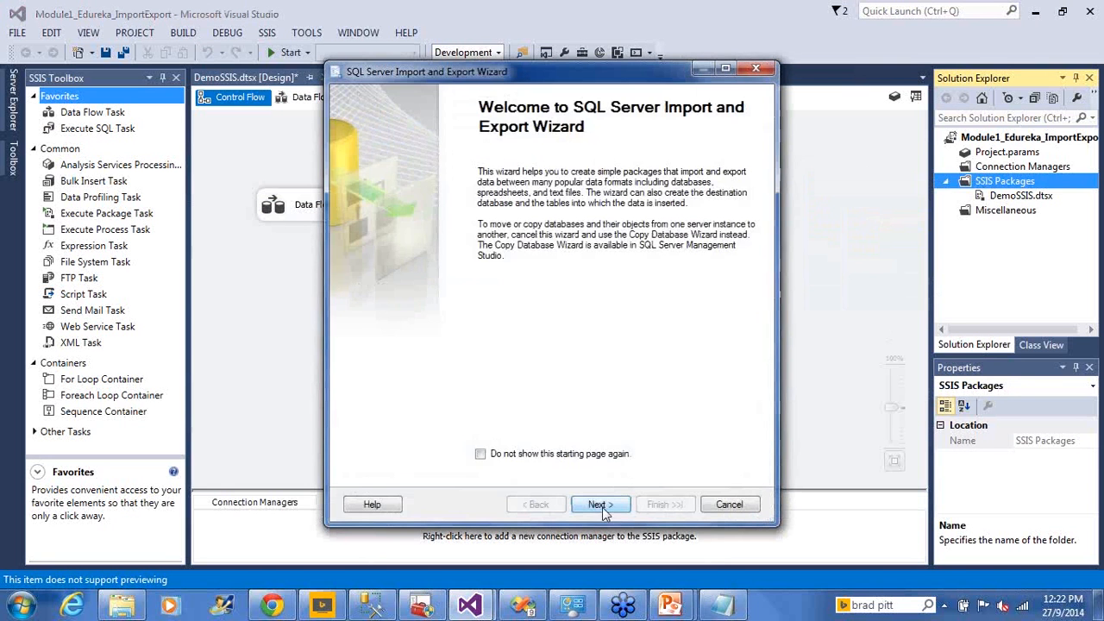
pyautogui.click(601, 506)
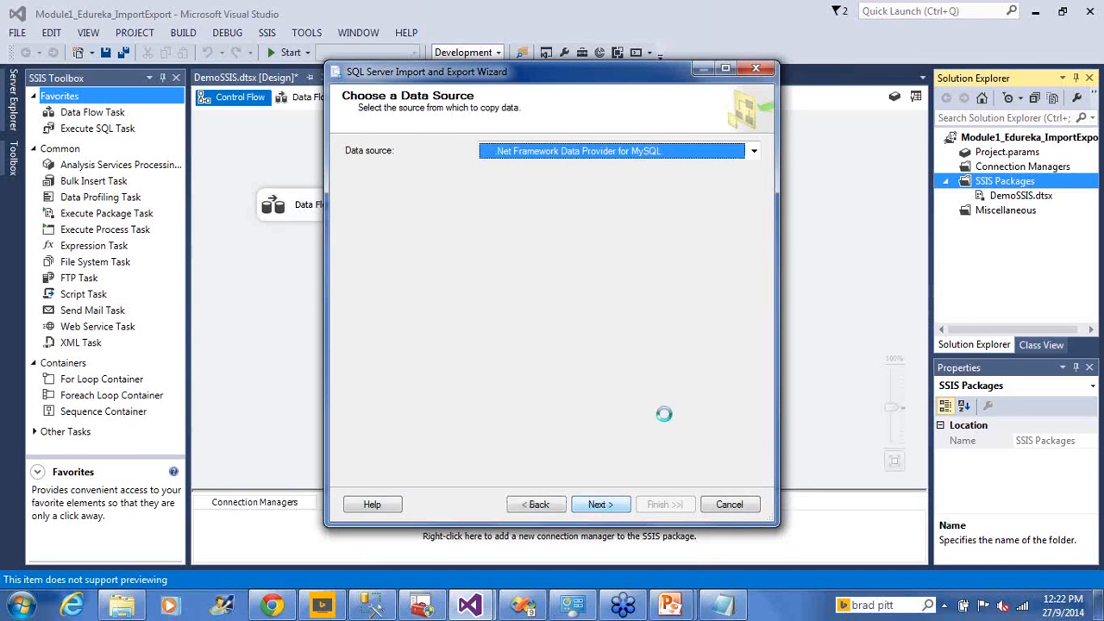
# Check the package objectives in Notepad, and set the wizard's data source to SQL Server Native Client 11.0.
pyautogui.hotkey('alt', 'Tab')
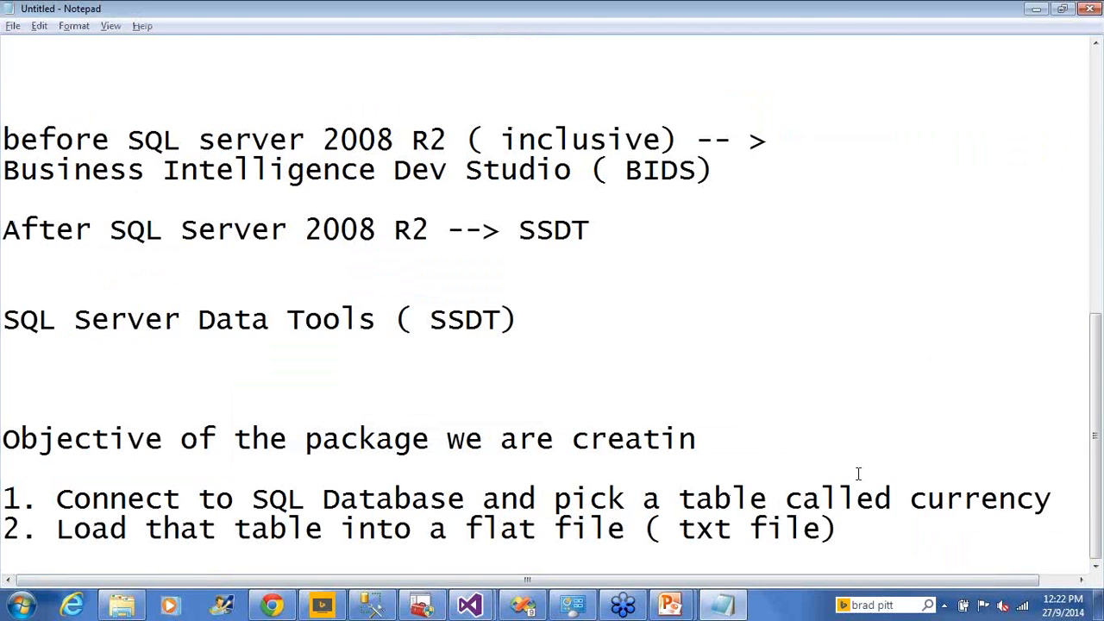
pyautogui.hotkey('alt', 'Tab')
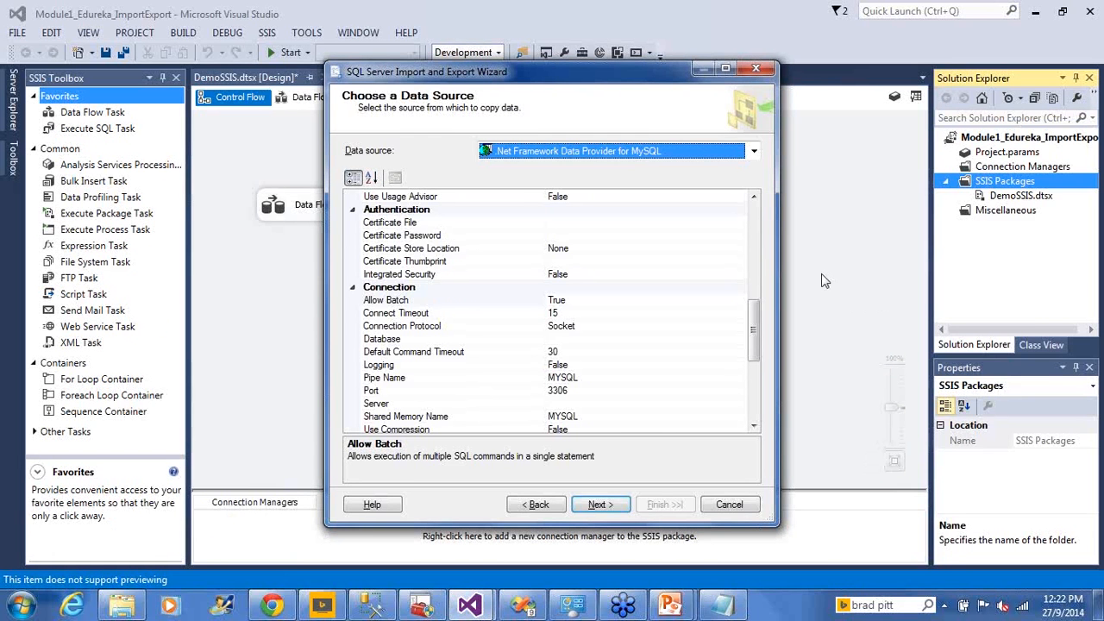
pyautogui.click(753, 153)
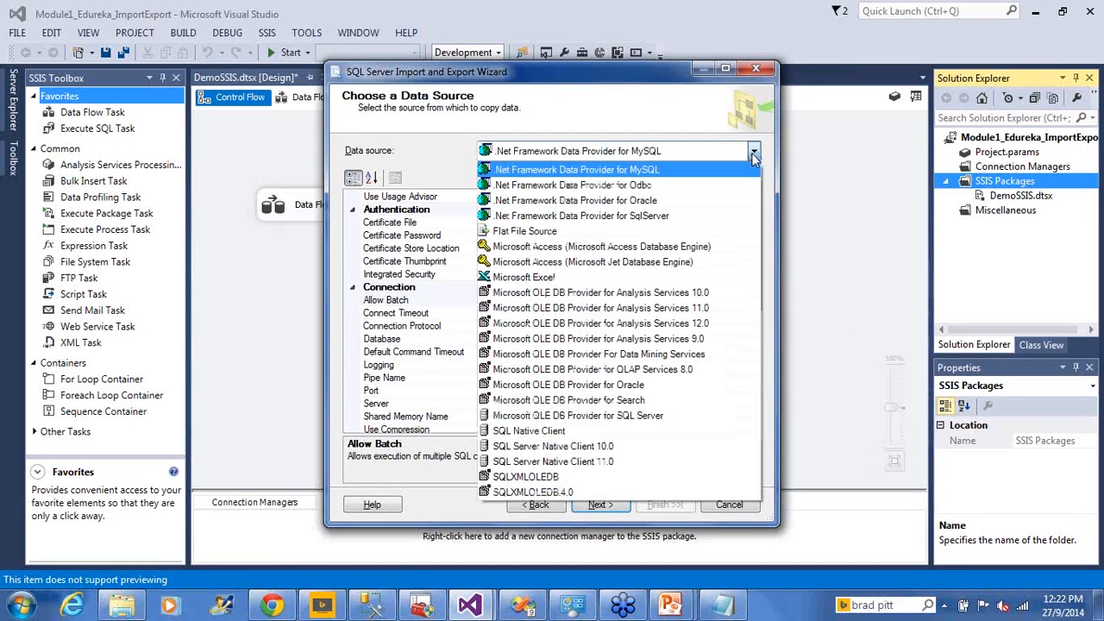
pyautogui.click(561, 448)
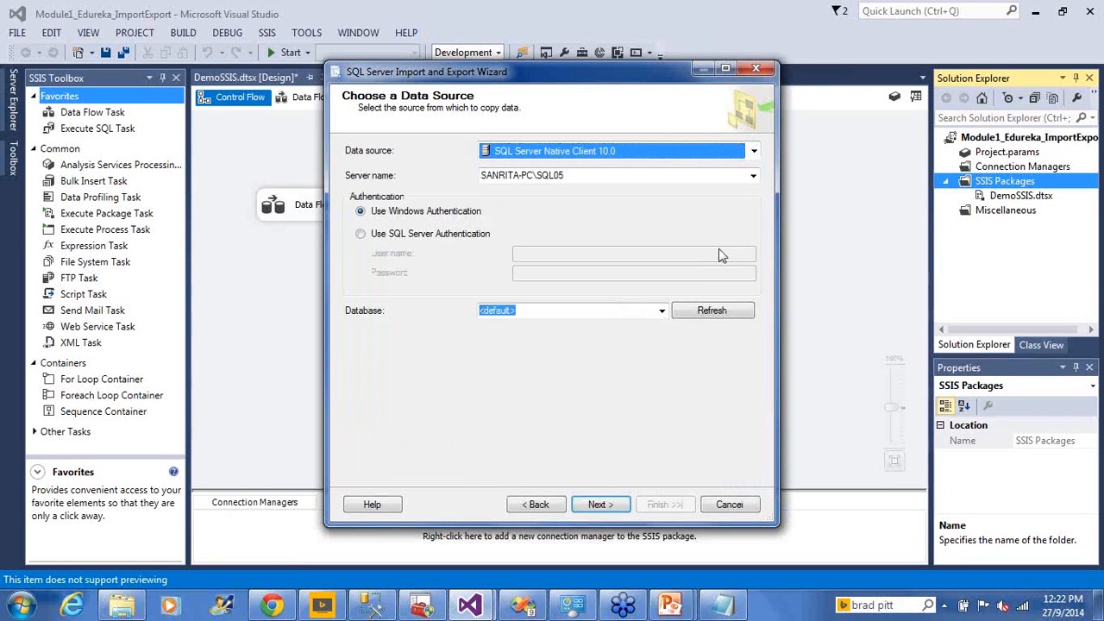
pyautogui.click(753, 153)
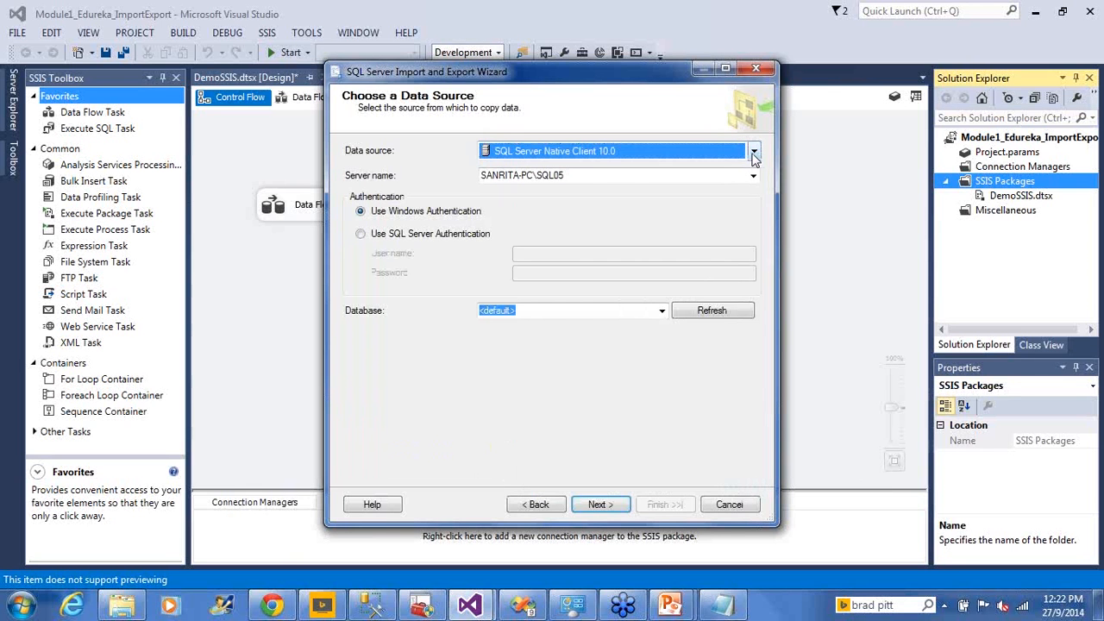
pyautogui.click(755, 157)
pyautogui.click(755, 158)
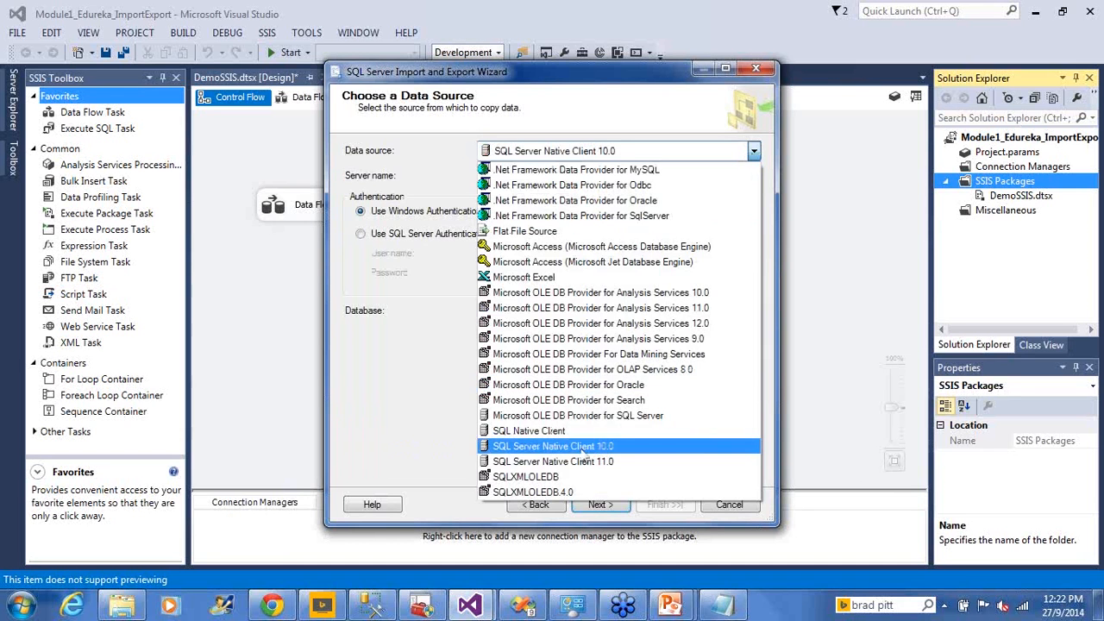
pyautogui.click(583, 461)
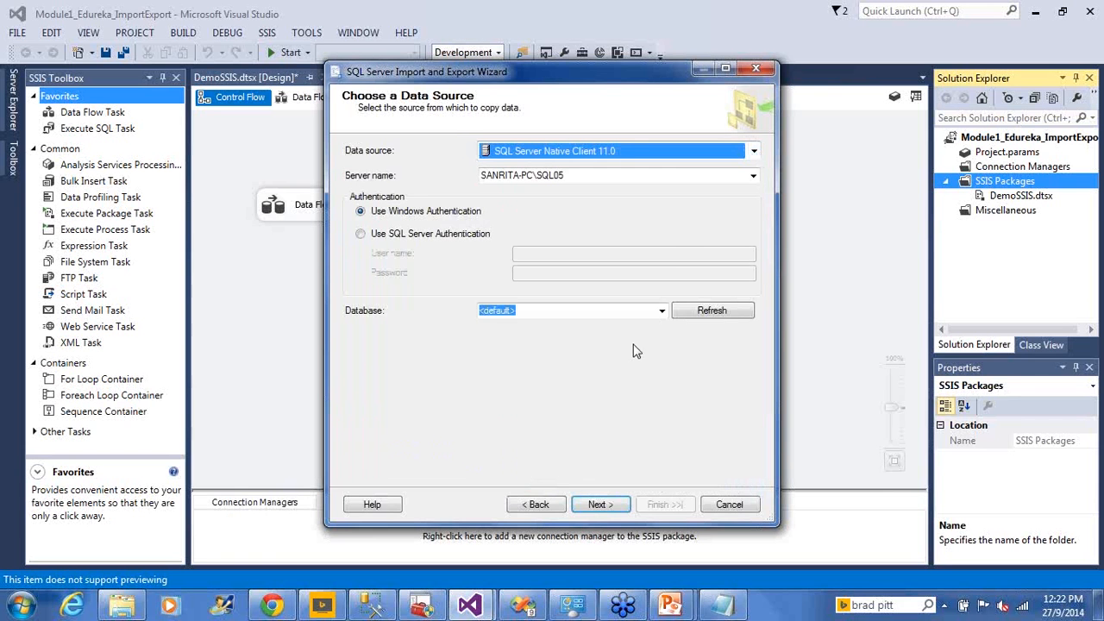
# Change the instance part of the source server name to SQL08 and use Windows Authentication for the connection.
pyautogui.click(616, 177)
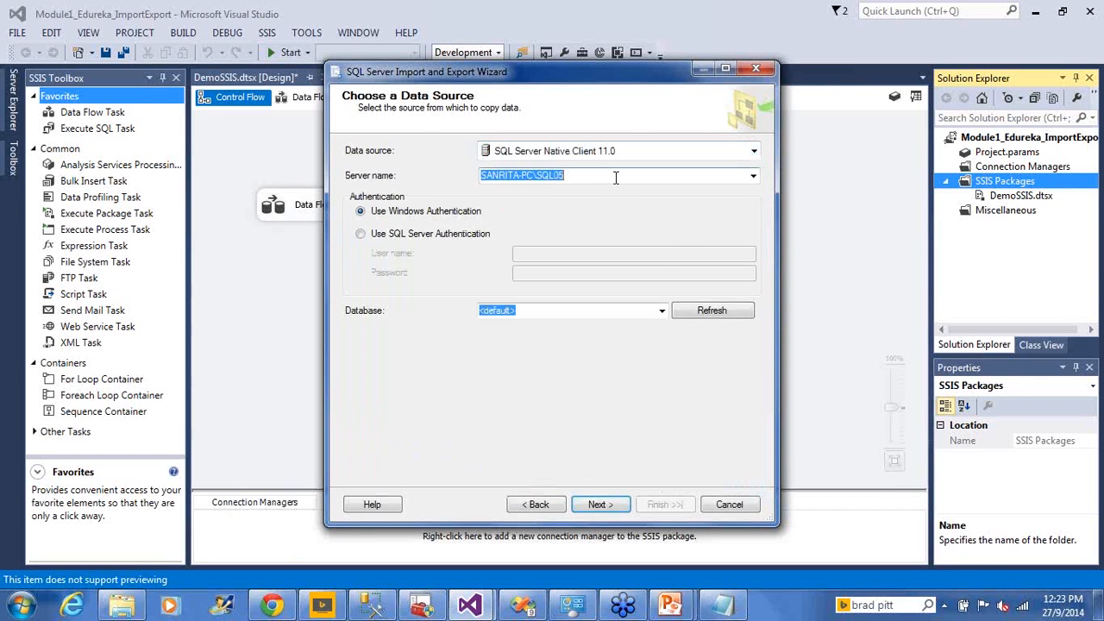
pyautogui.click(616, 177)
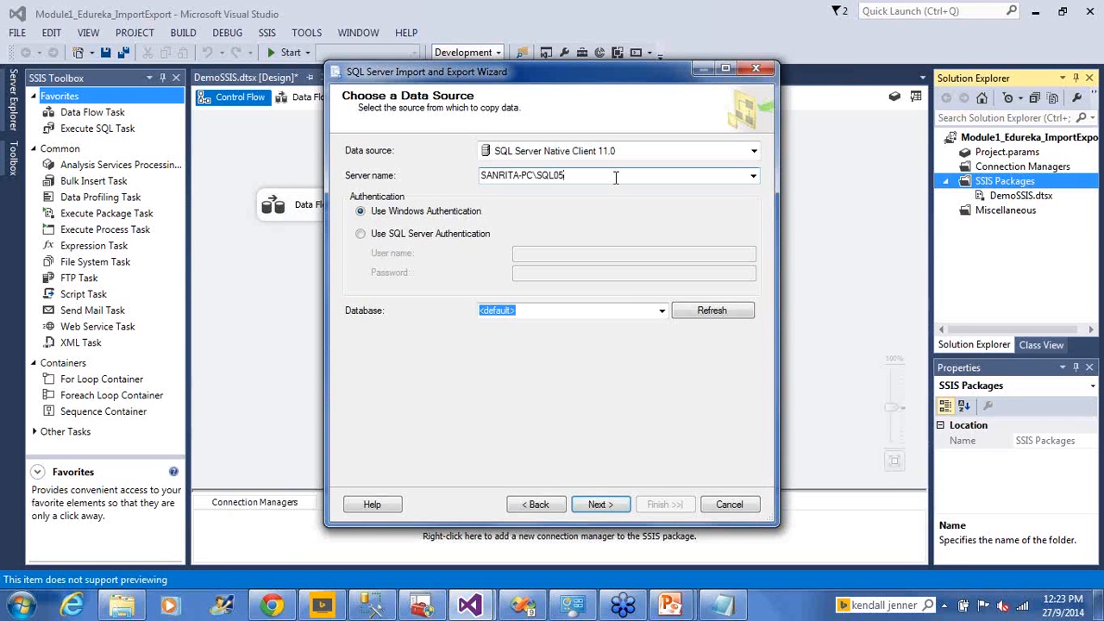
pyautogui.press('BackSpace')
pyautogui.write('8')
pyautogui.click(434, 242)
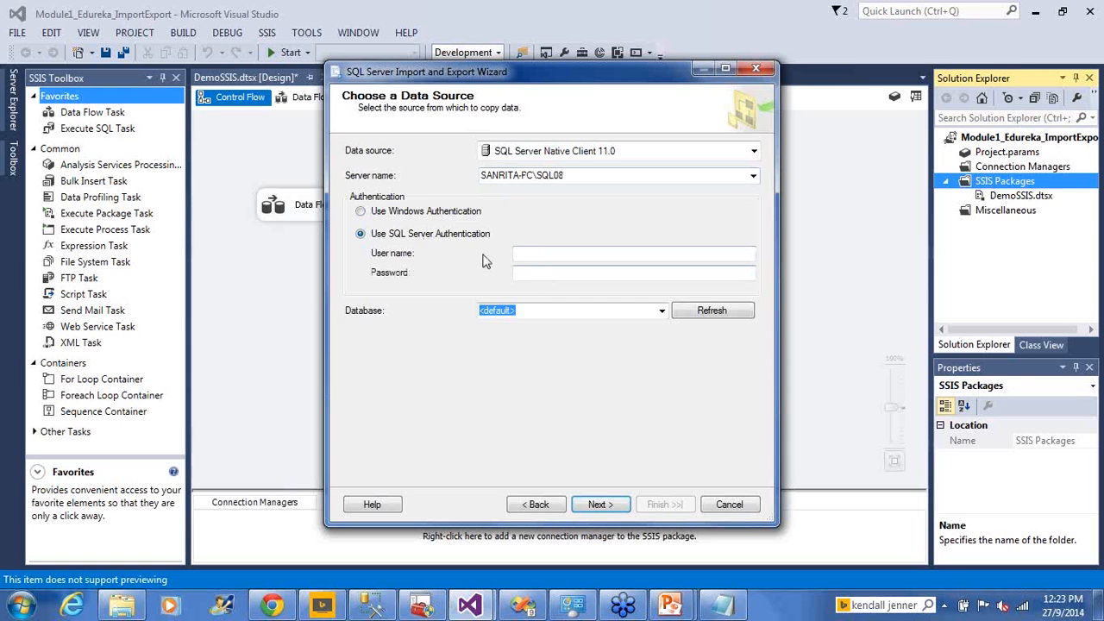
pyautogui.click(380, 215)
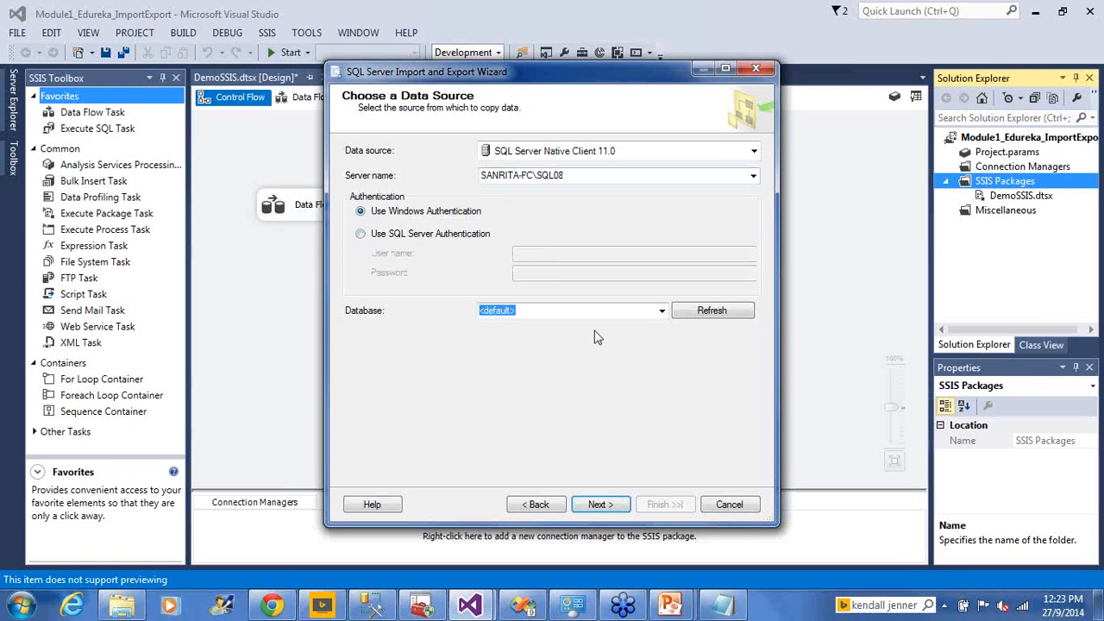
# Select AdventureWorksDW2008R2 as the source database and continue to the destination page.
pyautogui.click(658, 314)
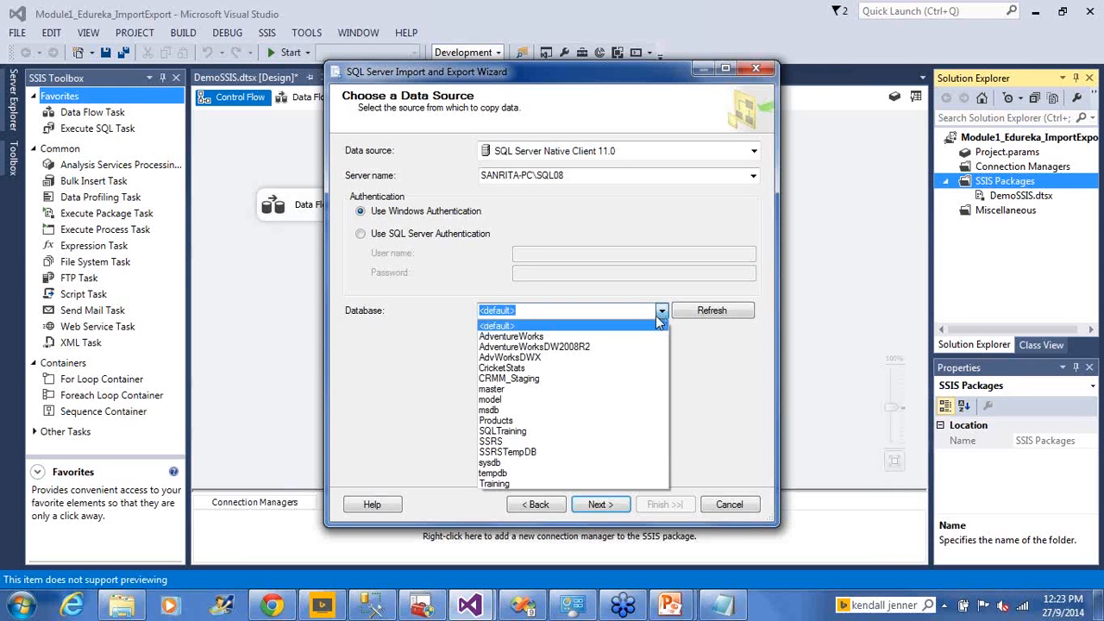
pyautogui.click(608, 348)
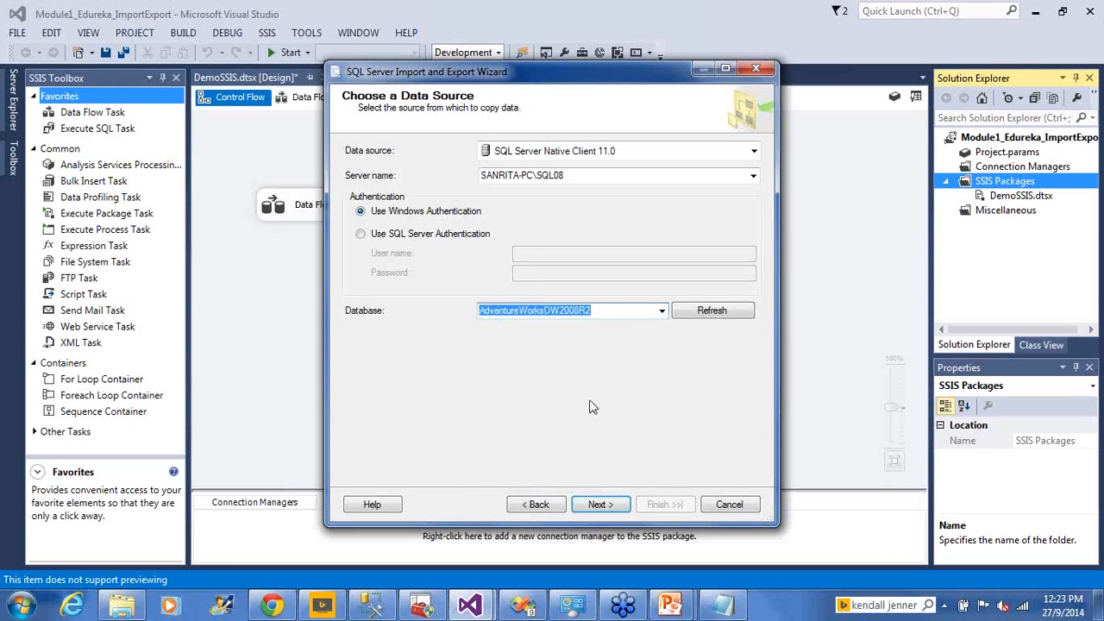
pyautogui.click(591, 506)
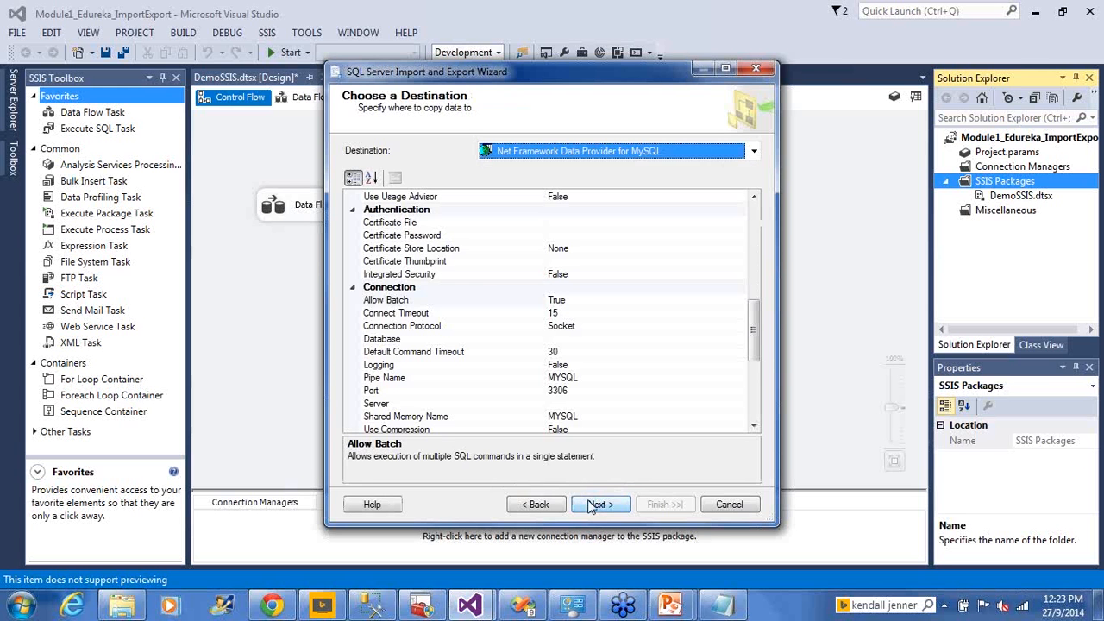
# Check the package objectives in Notepad, and set the wizard's destination to Flat File Destination.
pyautogui.click(756, 230)
pyautogui.click(756, 230)
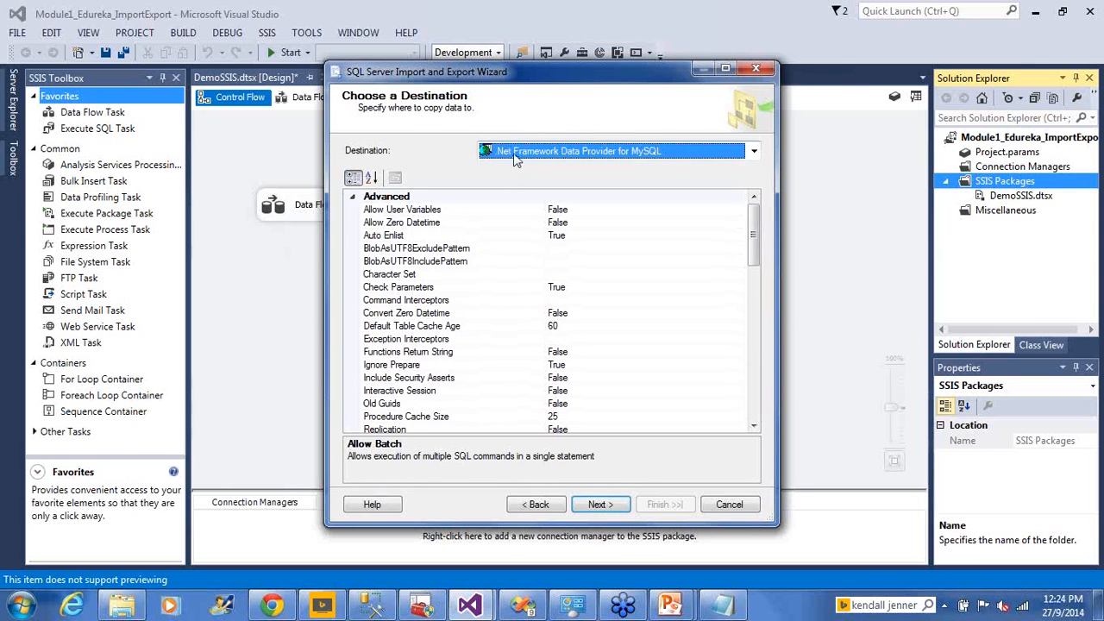
pyautogui.hotkey('alt', 'Tab')
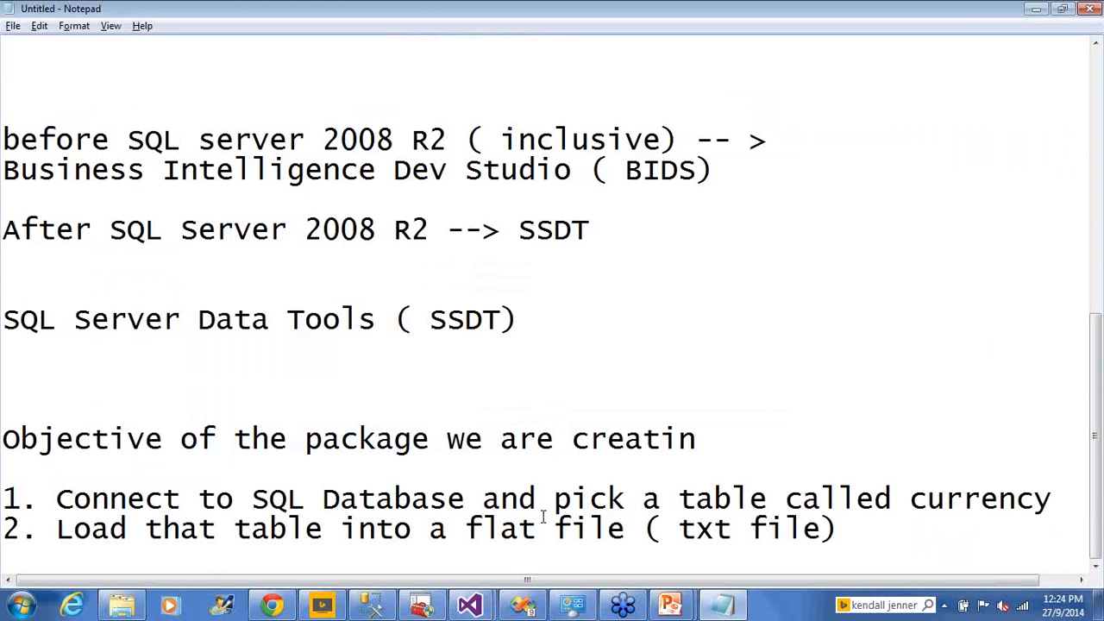
pyautogui.hotkey('alt', 'Tab')
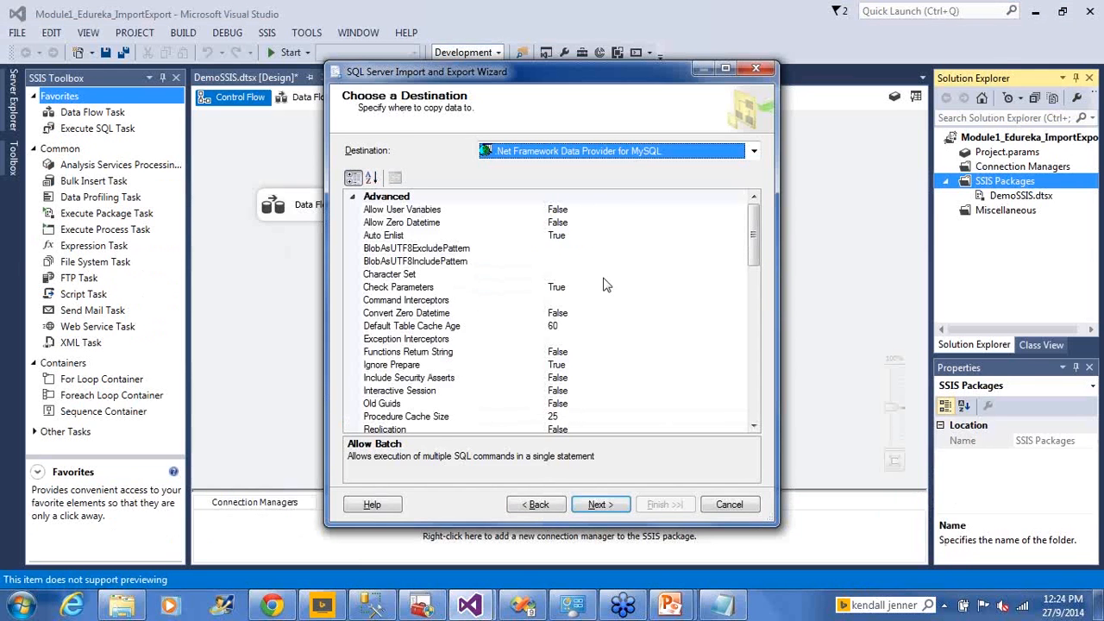
pyautogui.click(599, 157)
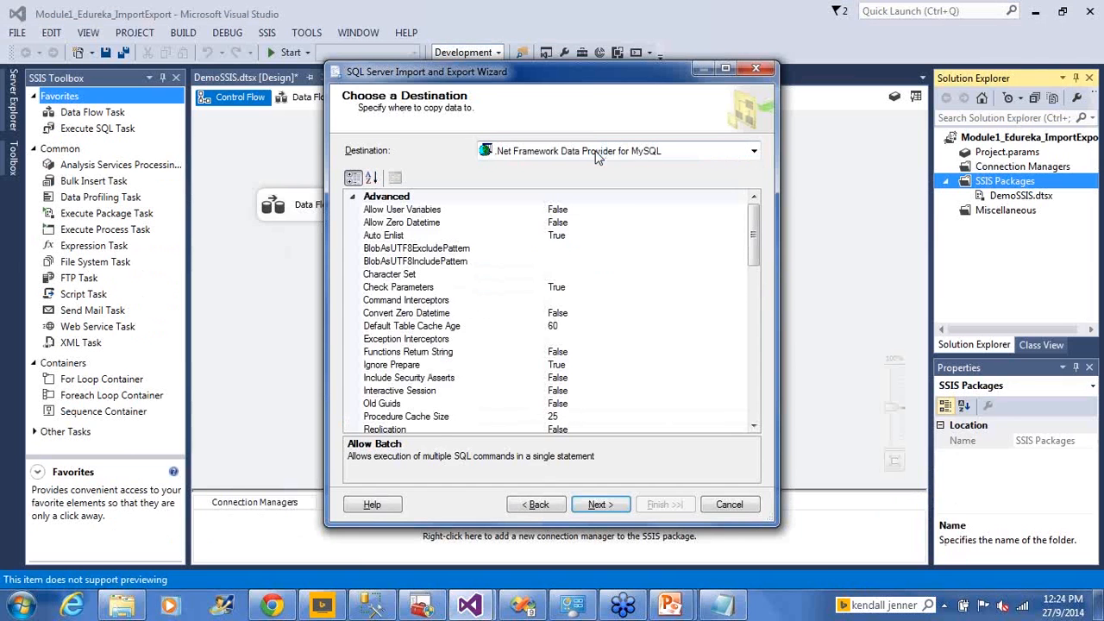
pyautogui.click(595, 152)
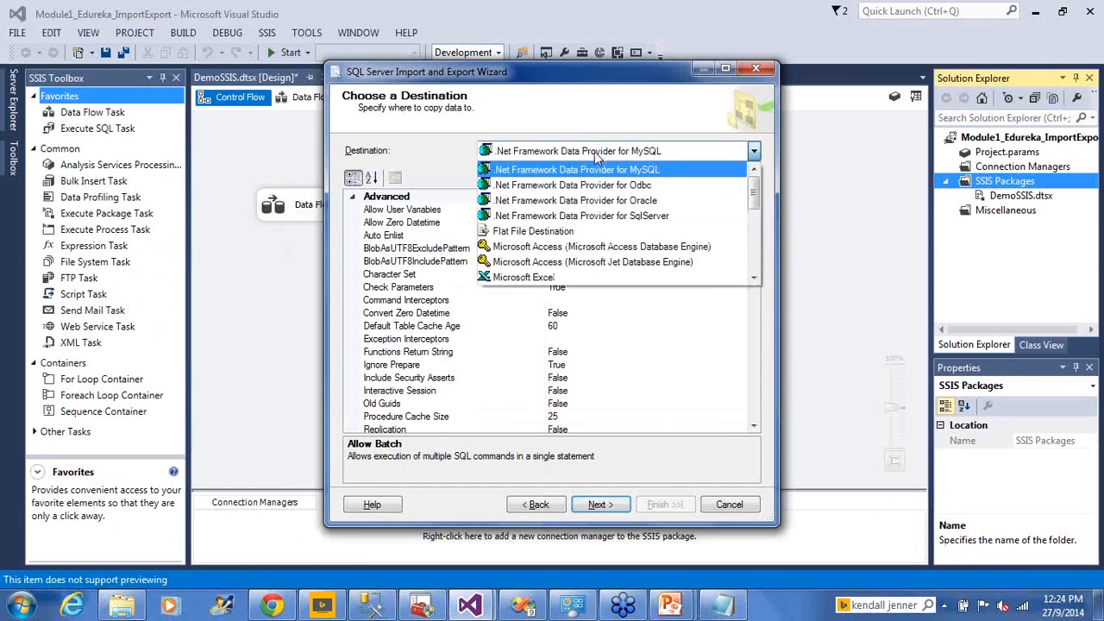
pyautogui.click(547, 233)
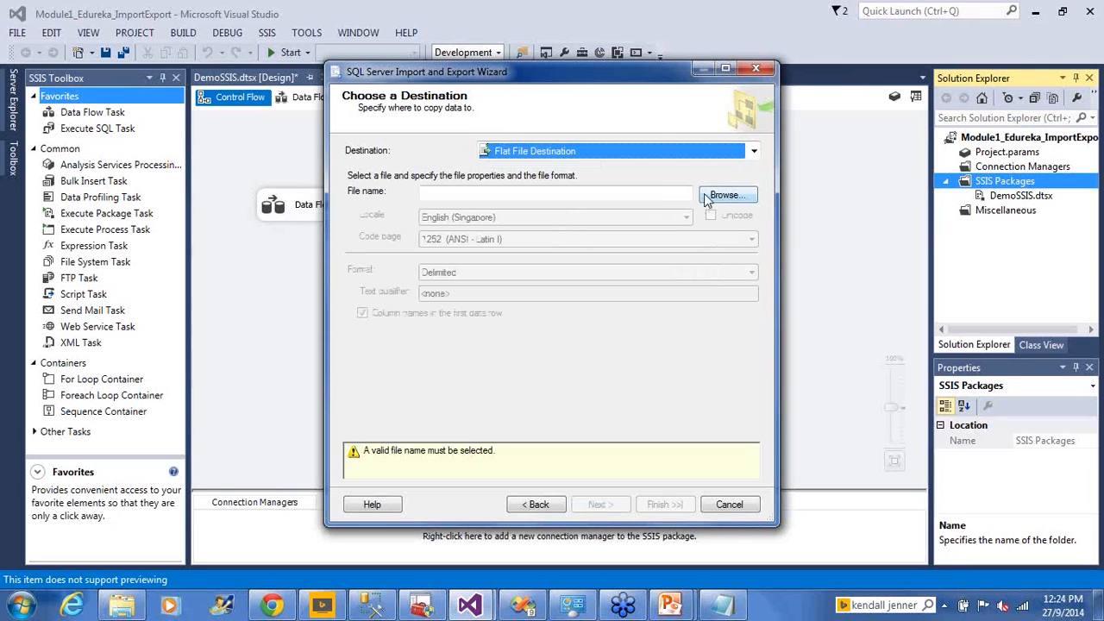
# Browse for the destination file, create a folder named Outputs inside ClassExamples and open it.
pyautogui.click(661, 197)
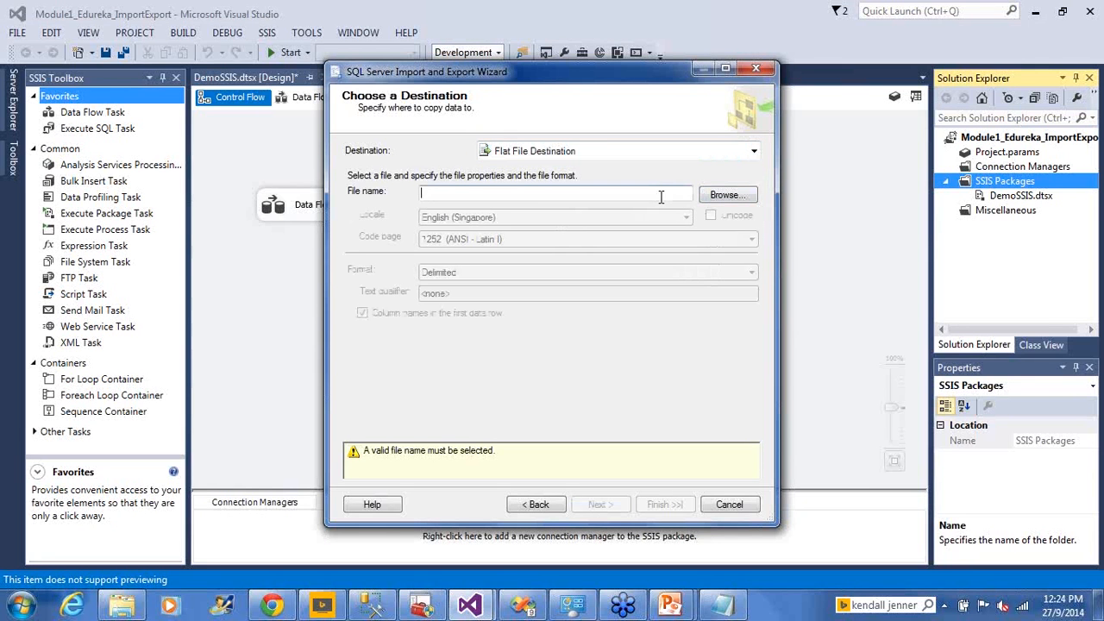
pyautogui.click(724, 197)
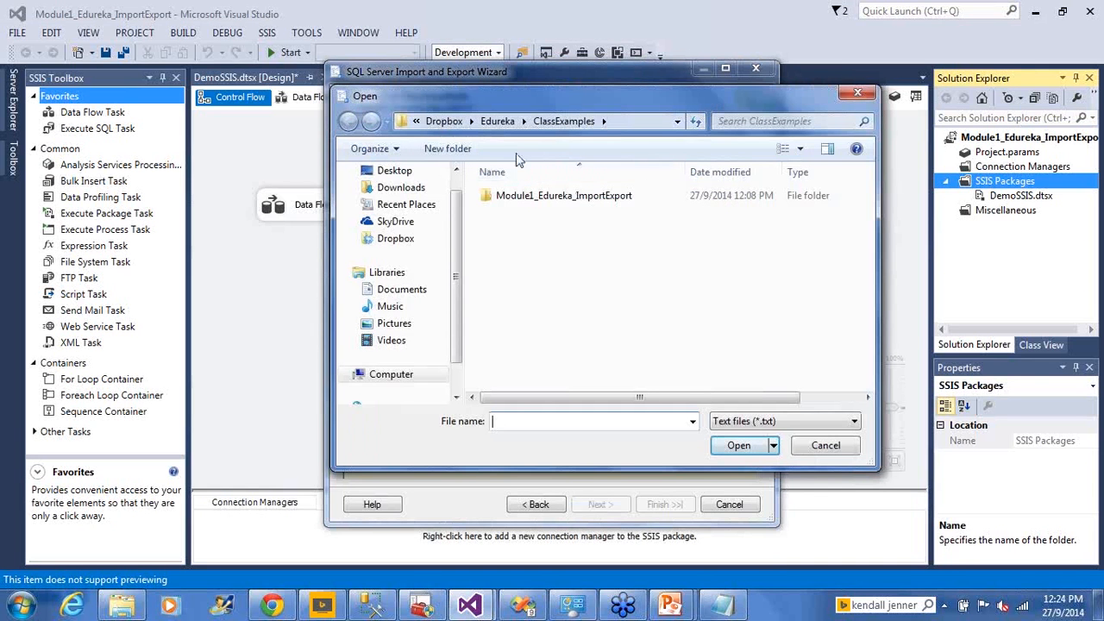
pyautogui.rightClick(521, 263)
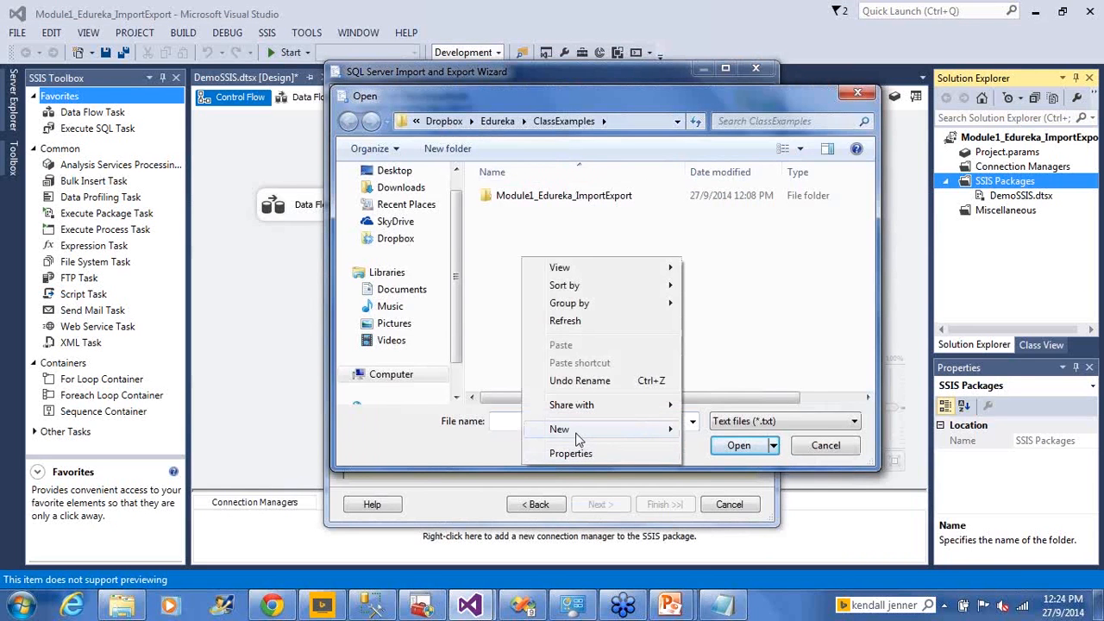
pyautogui.moveTo(578, 440)
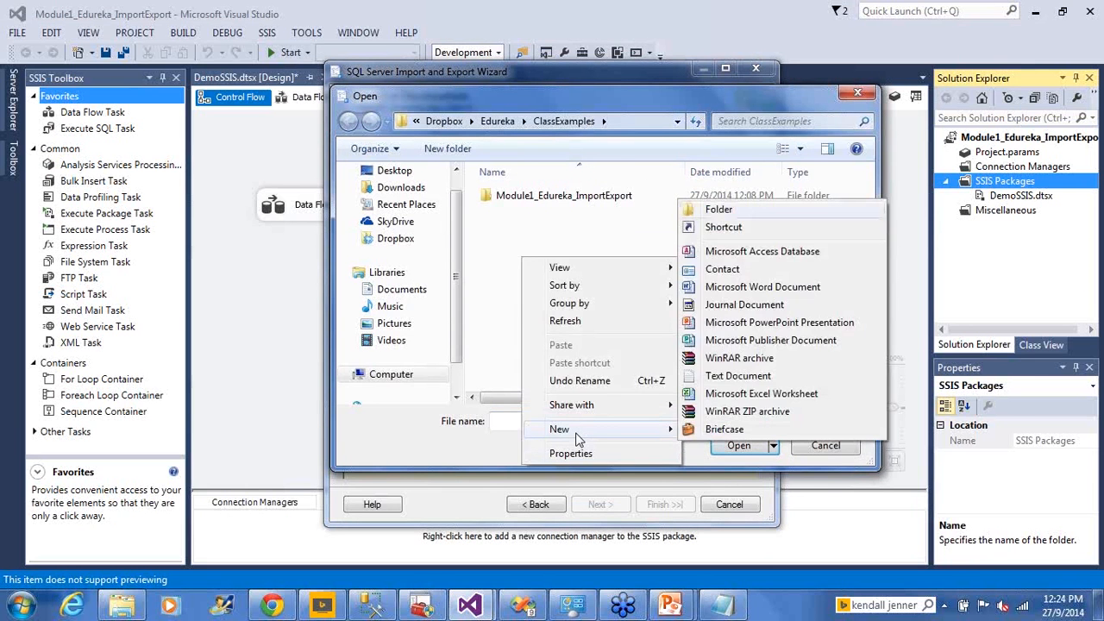
pyautogui.press('Return')
pyautogui.write('Ou')
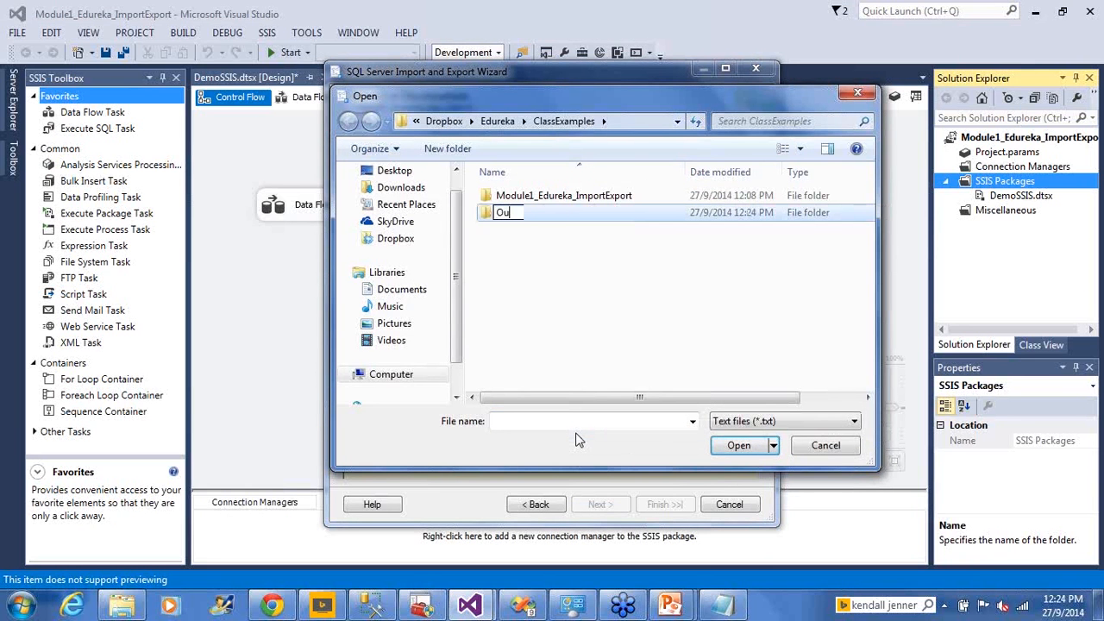
pyautogui.write('tputs')
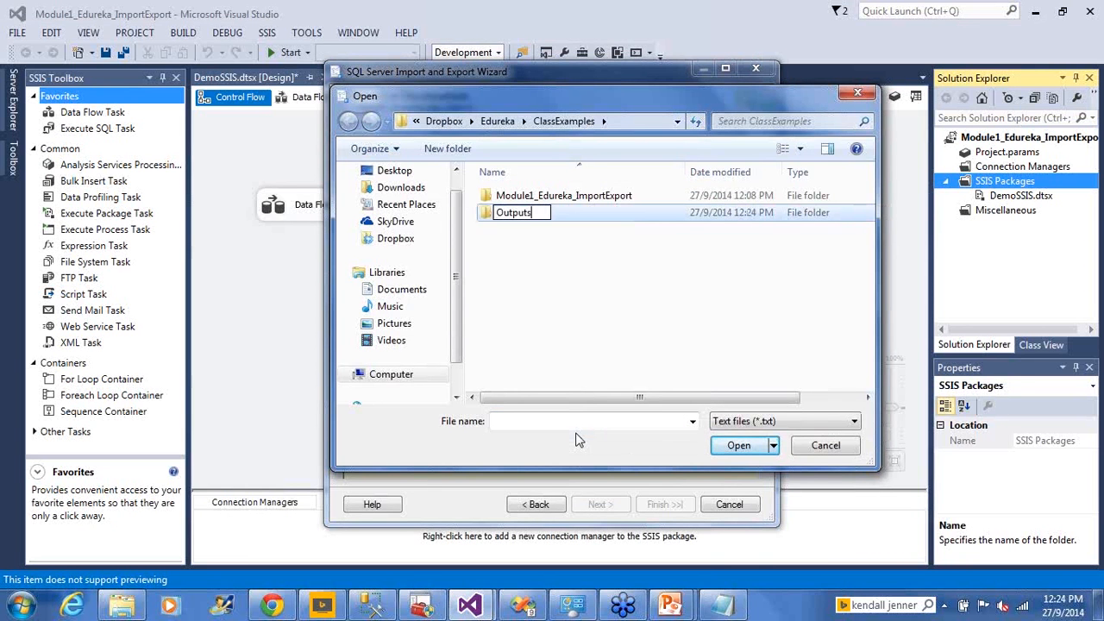
pyautogui.press('Return')
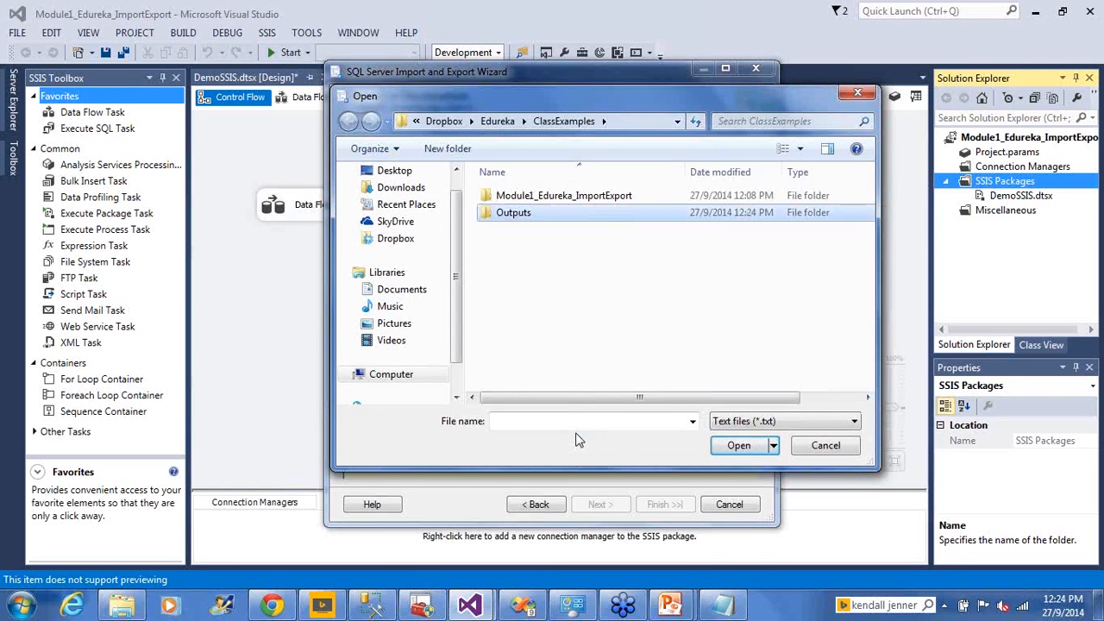
pyautogui.press('Return')
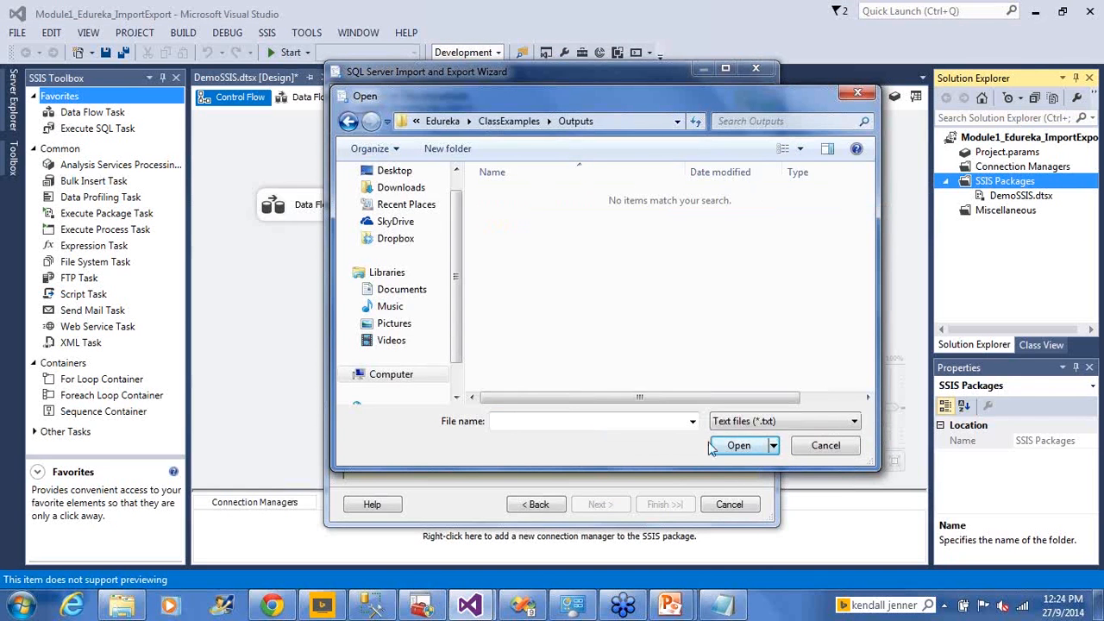
# Name the destination file Currency.txt in the Outputs folder and continue to the table copy or query page.
pyautogui.click(737, 446)
pyautogui.write('Curr')
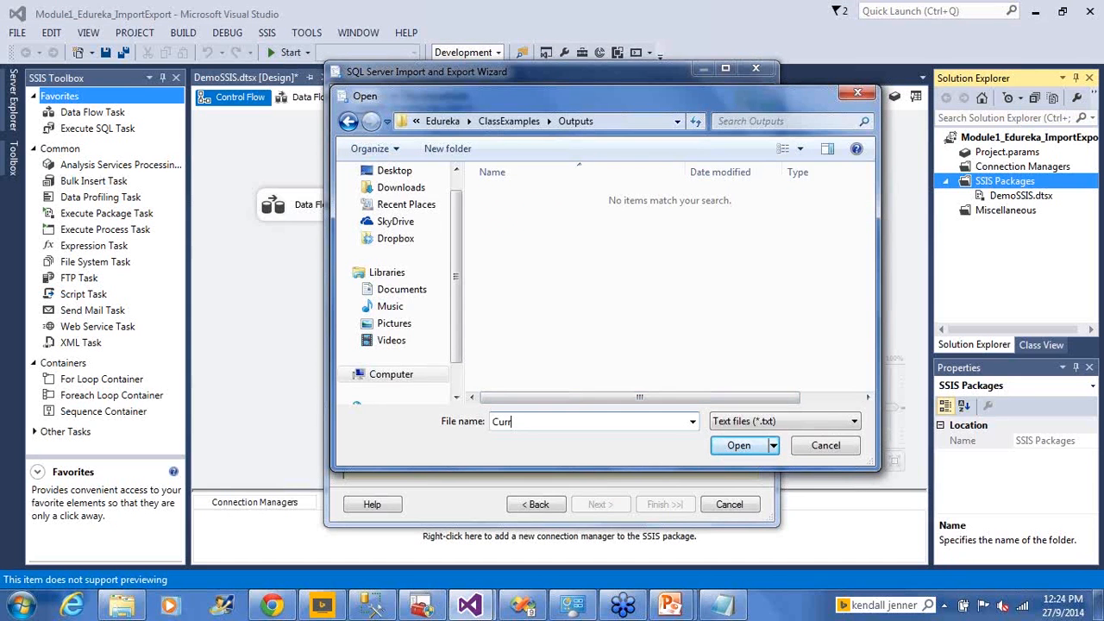
pyautogui.write('ency')
pyautogui.click(732, 452)
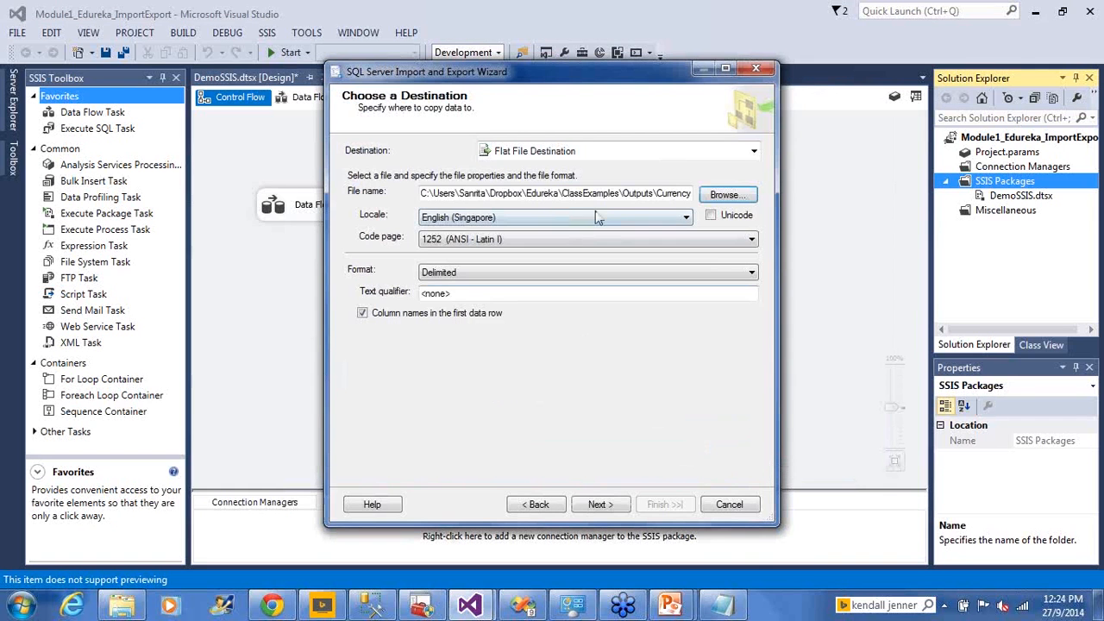
pyautogui.click(515, 197)
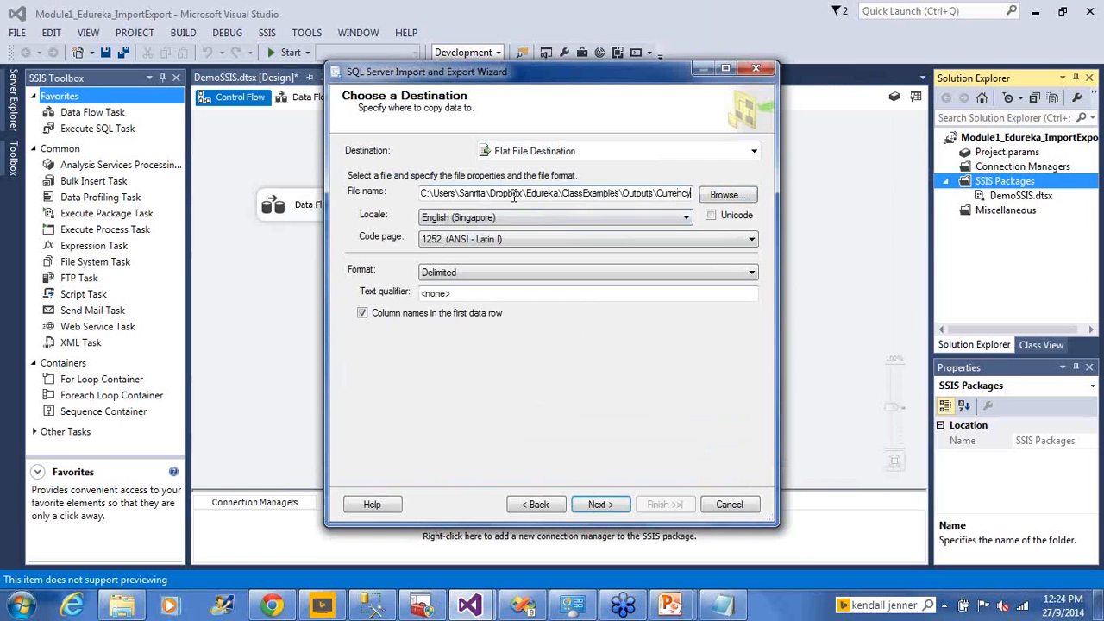
pyautogui.write('.txt')
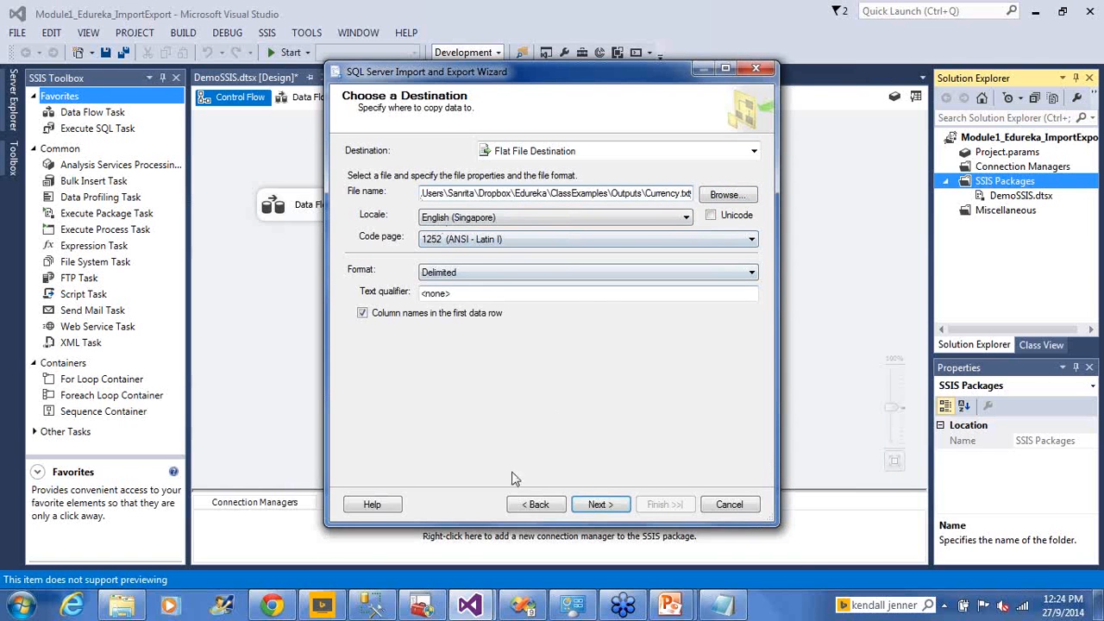
pyautogui.click(603, 509)
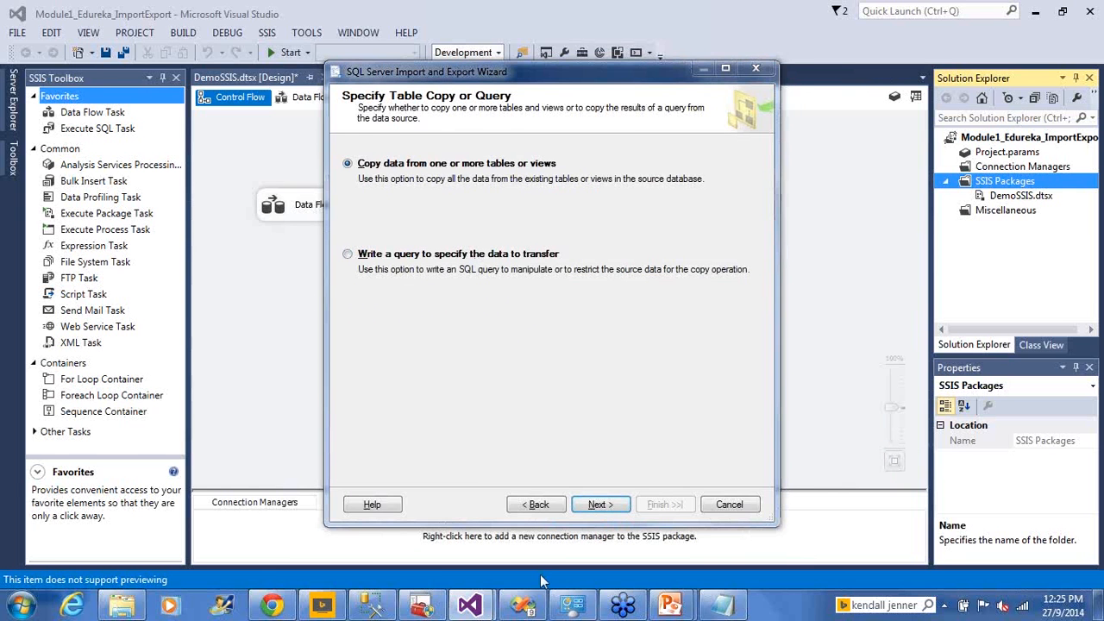
# Recheck the objectives in Notepad, and continue with copying data from one or more tables or views.
pyautogui.hotkey('alt', 'Tab')
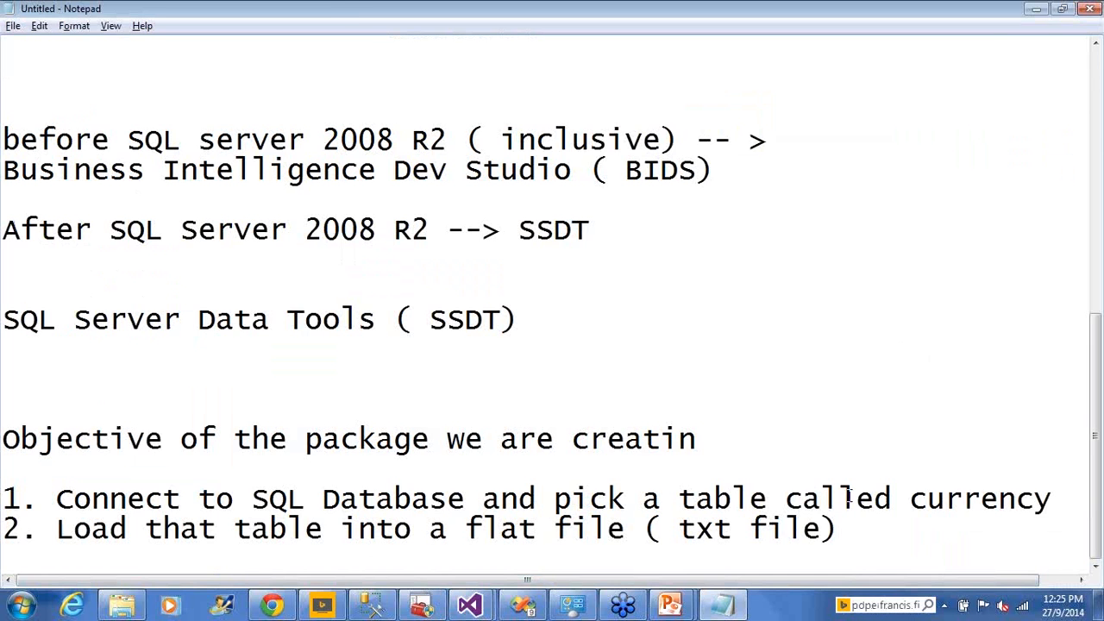
pyautogui.hotkey('alt', 'Tab')
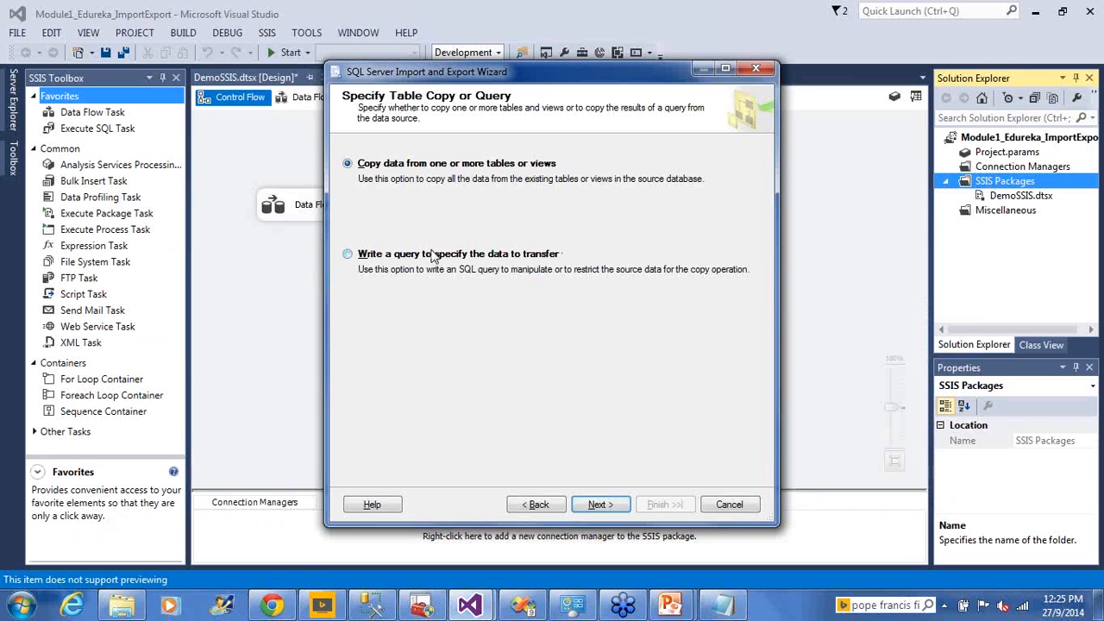
pyautogui.click(602, 505)
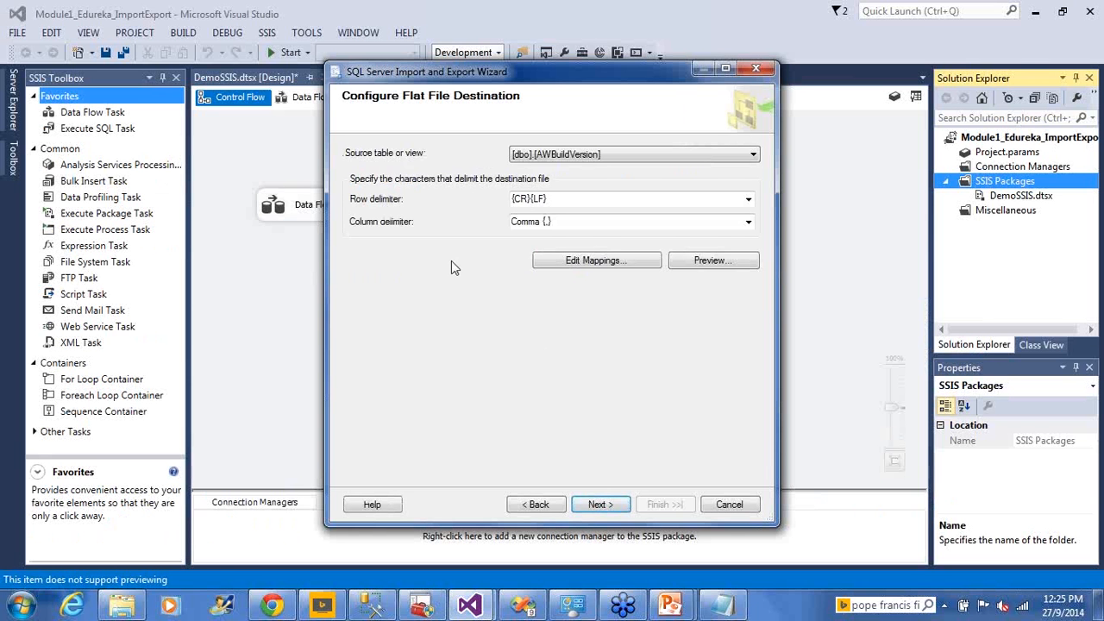
# Select [Sales].[Currency] as the source table for the flat file and continue to the wizard's summary page.
pyautogui.click(592, 159)
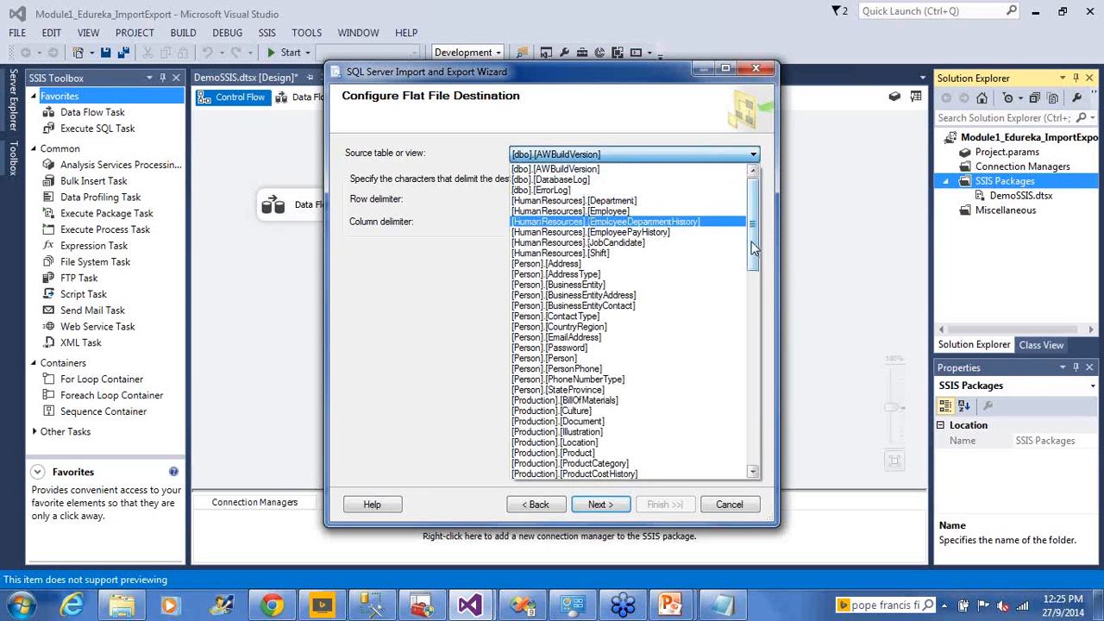
pyautogui.moveTo(752, 240); pyautogui.dragTo(754, 263)
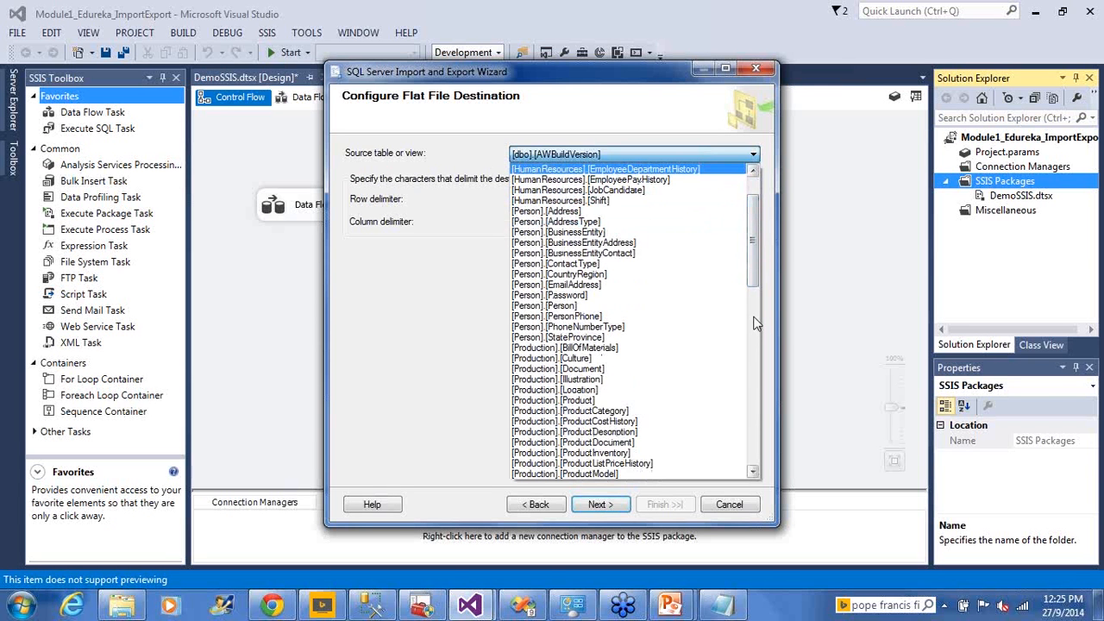
pyautogui.click(753, 473)
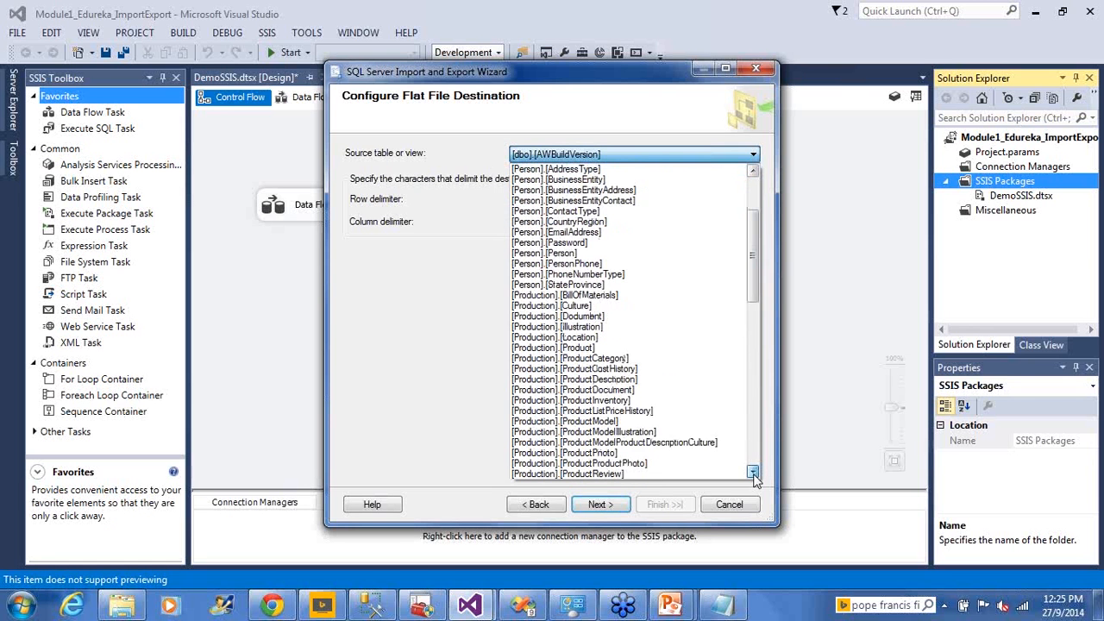
pyautogui.click(753, 473)
pyautogui.click(753, 472)
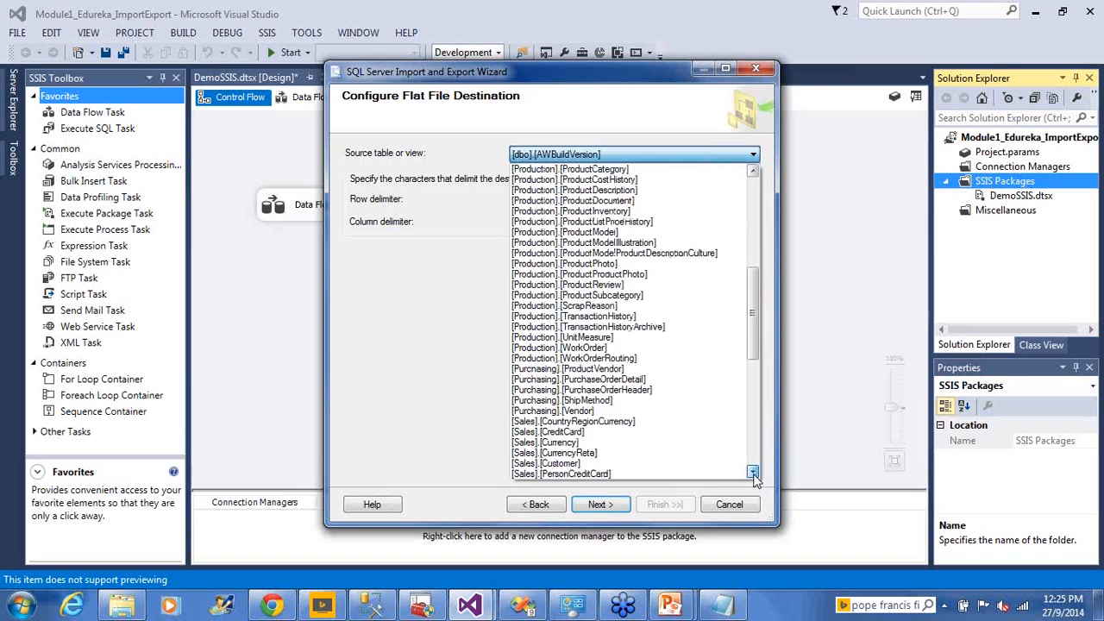
pyautogui.click(753, 473)
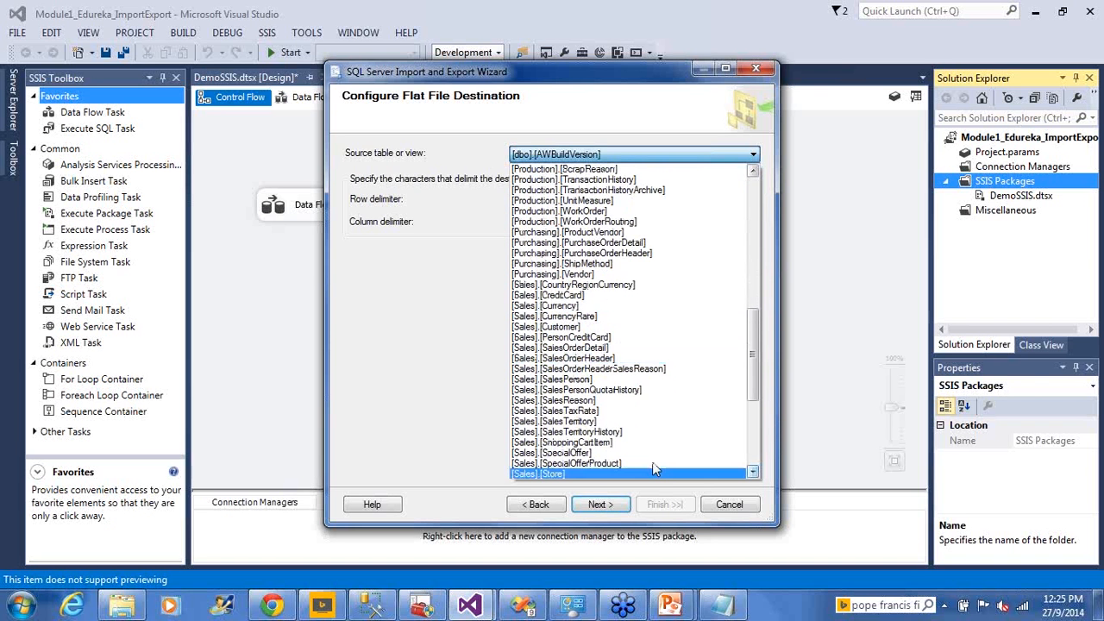
pyautogui.click(557, 308)
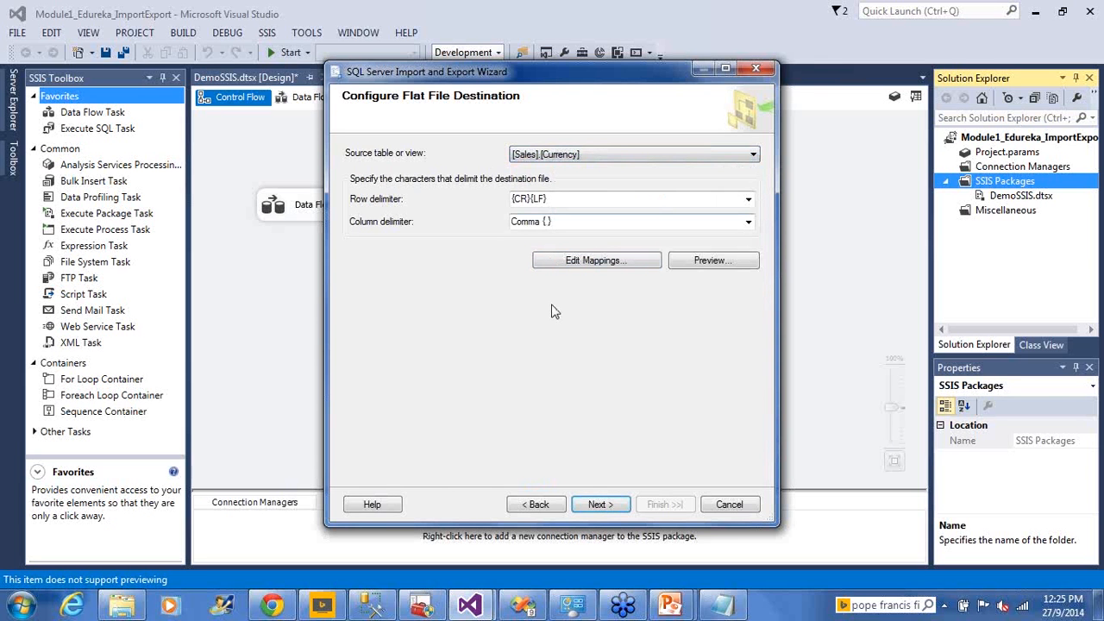
pyautogui.click(611, 508)
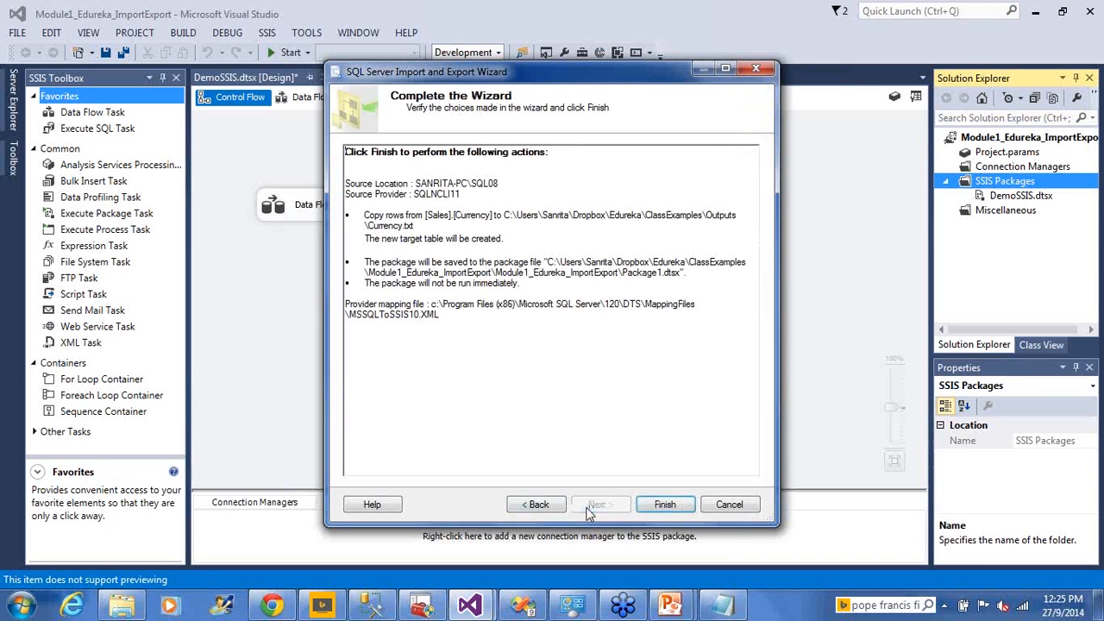
# Return to the flat file configuration, set the column delimiter to Tab {t}, and continue to the summary page.
pyautogui.click(537, 505)
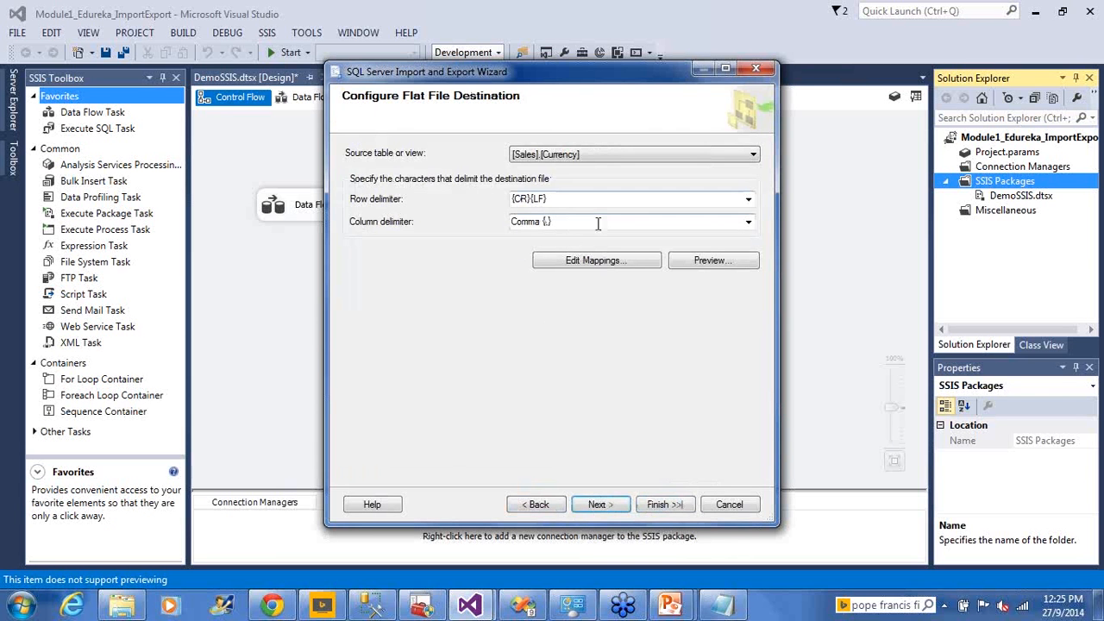
pyautogui.click(748, 225)
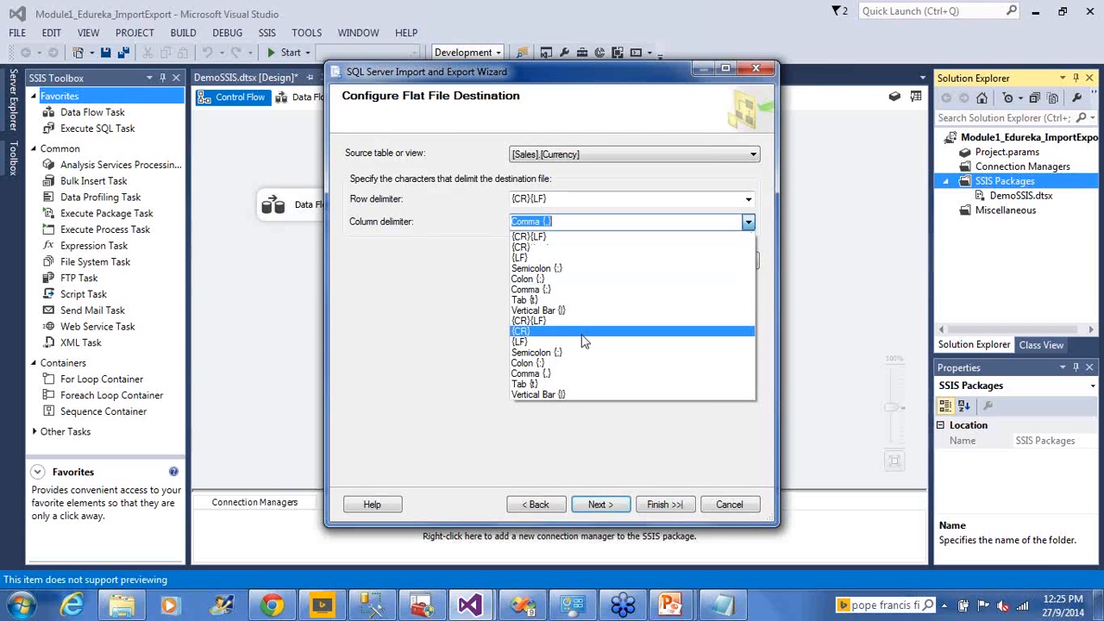
pyautogui.click(544, 384)
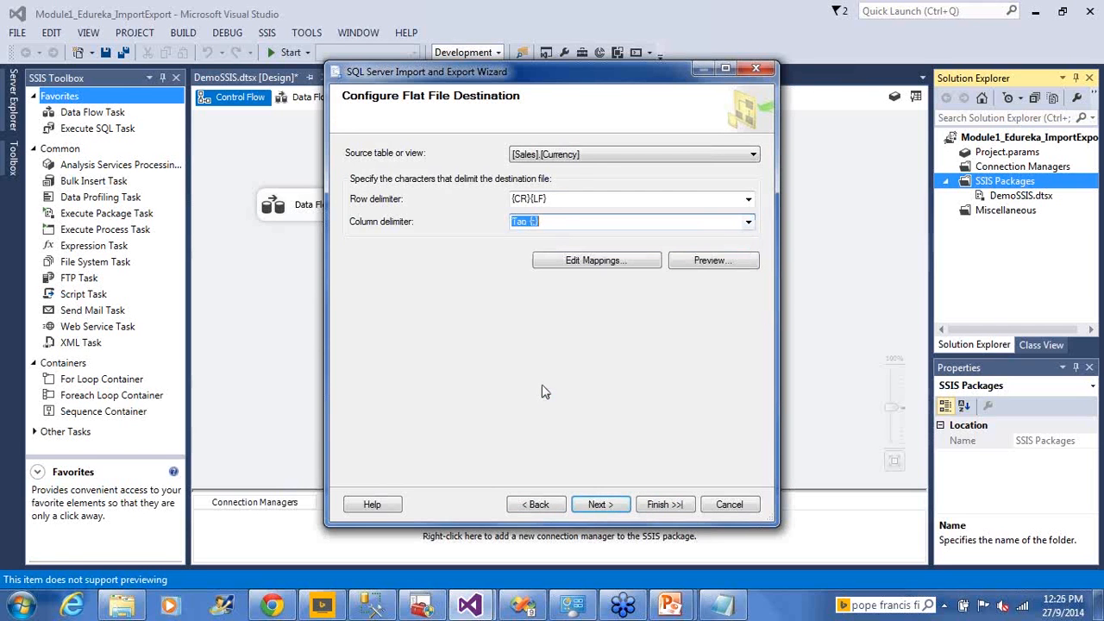
pyautogui.click(748, 222)
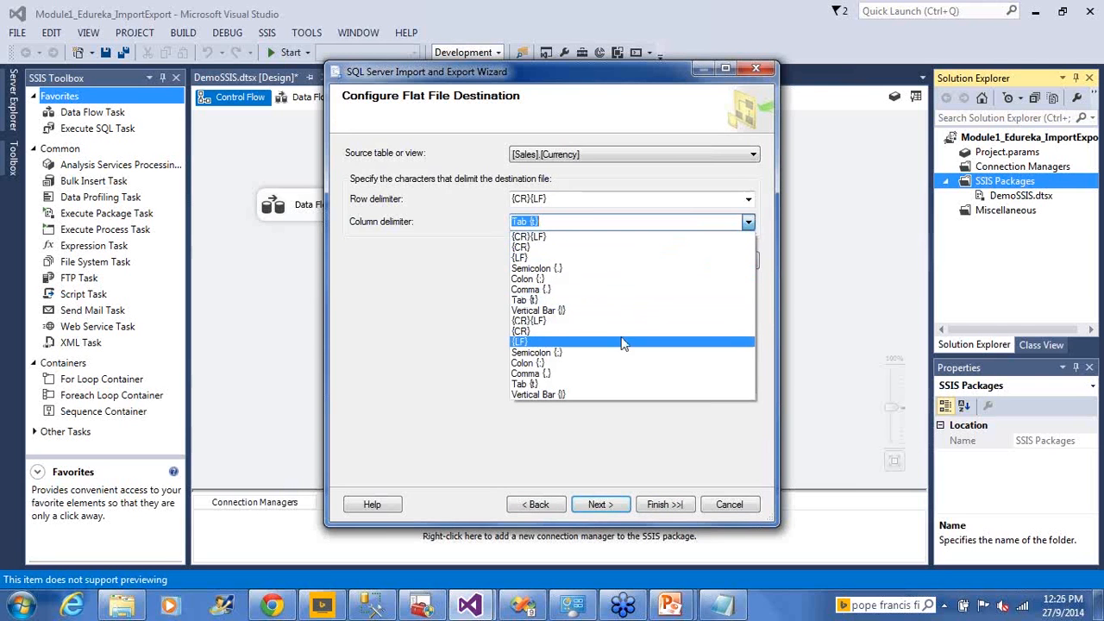
pyautogui.click(642, 224)
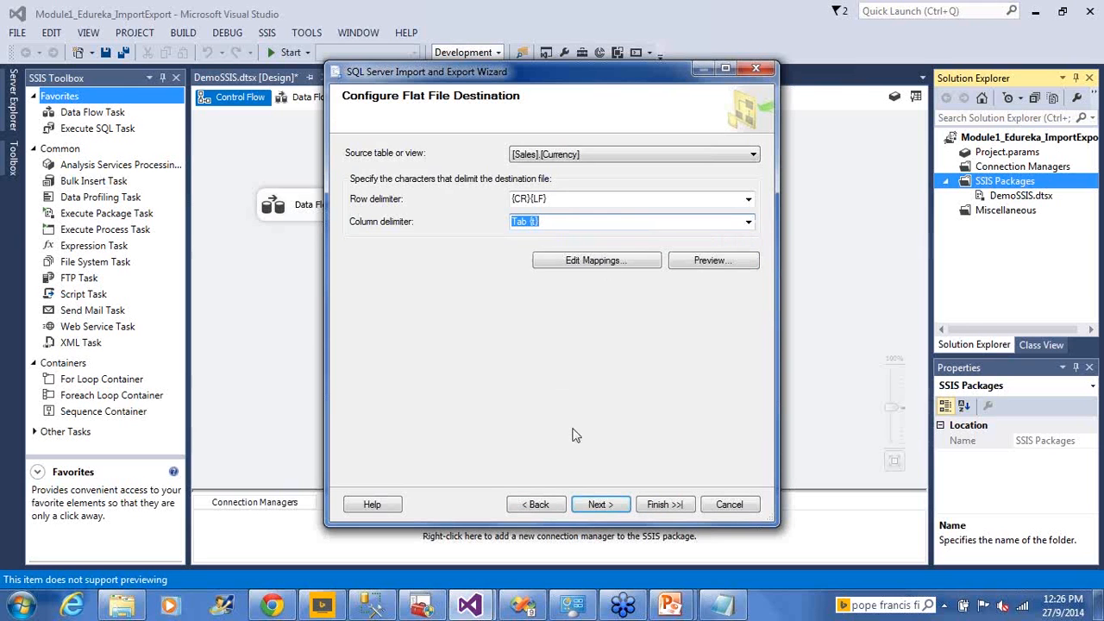
pyautogui.click(592, 505)
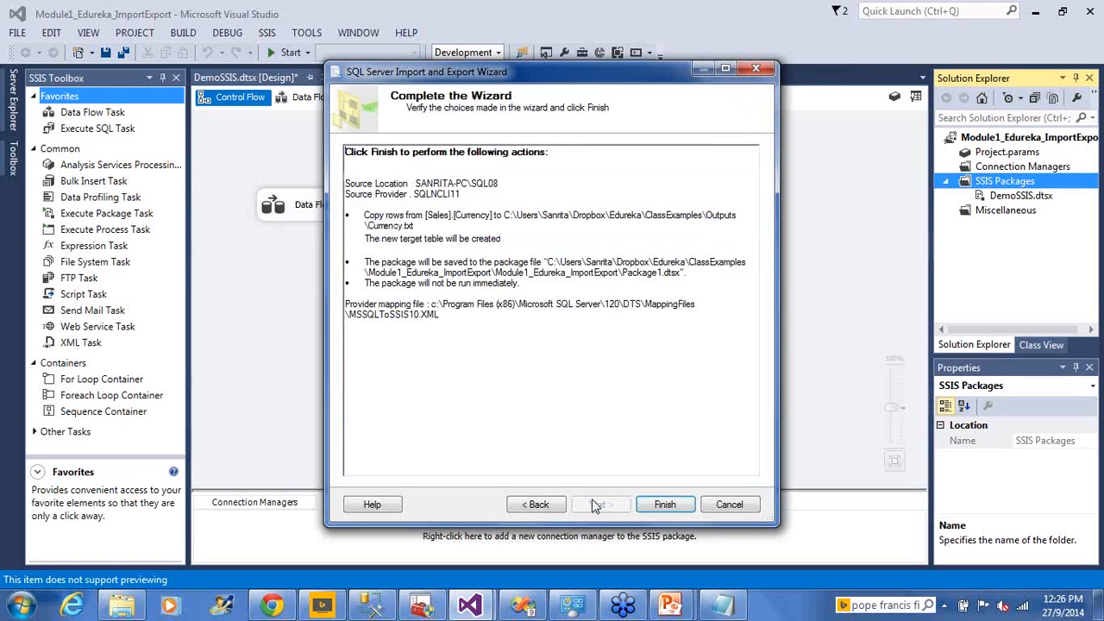
# Finish the wizard to generate the package, and recheck the Currency table and flat file objectives in Notepad.
pyautogui.click(665, 505)
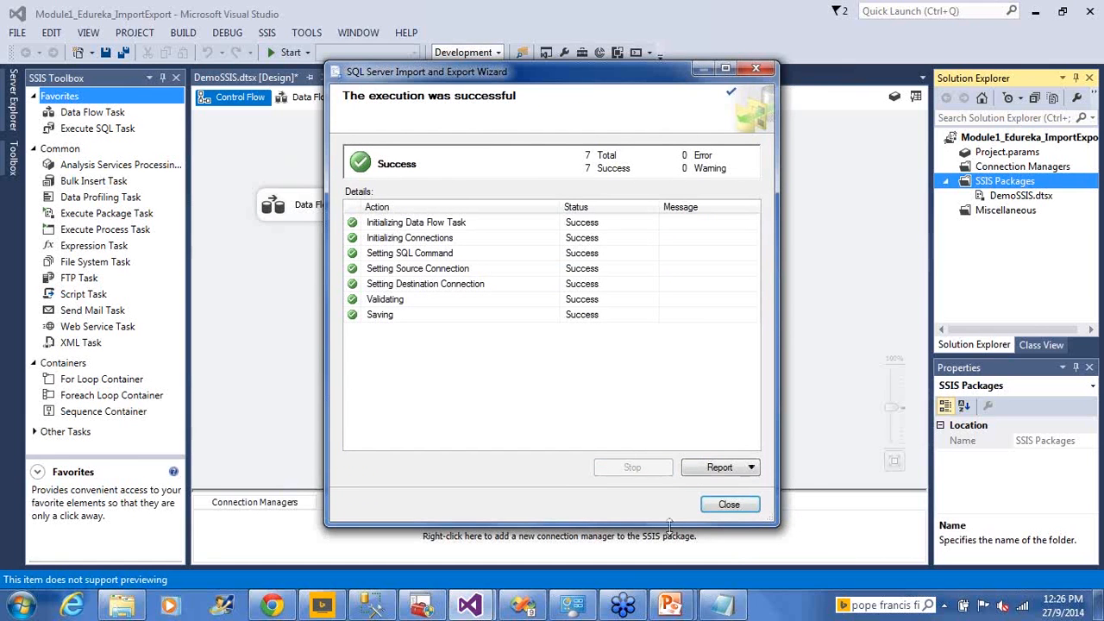
pyautogui.click(723, 607)
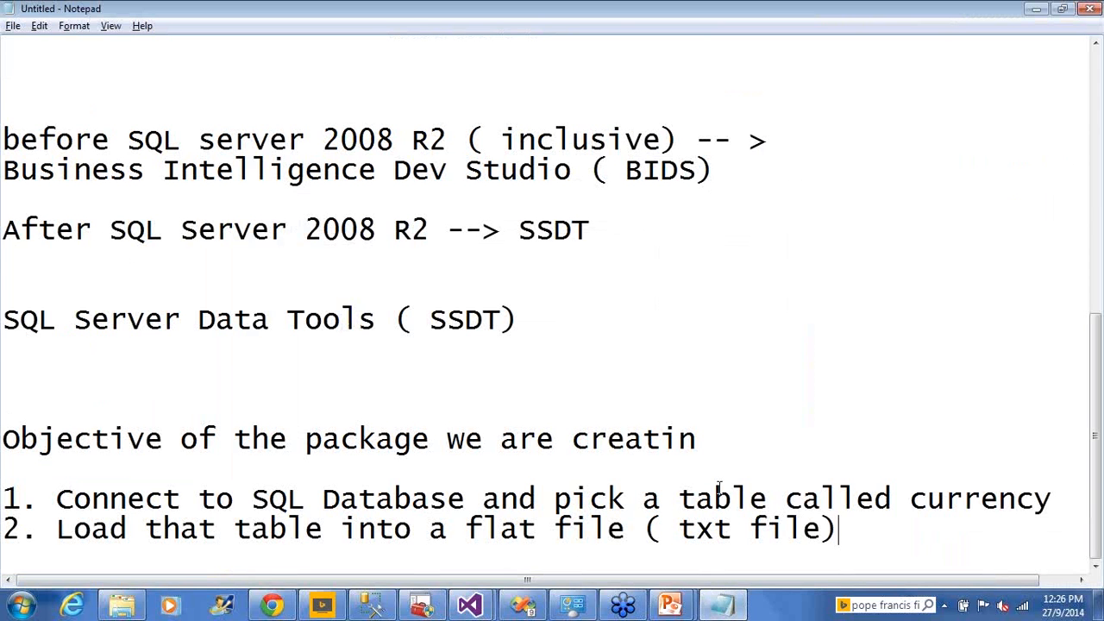
pyautogui.click(840, 498)
pyautogui.doubleClick(954, 501)
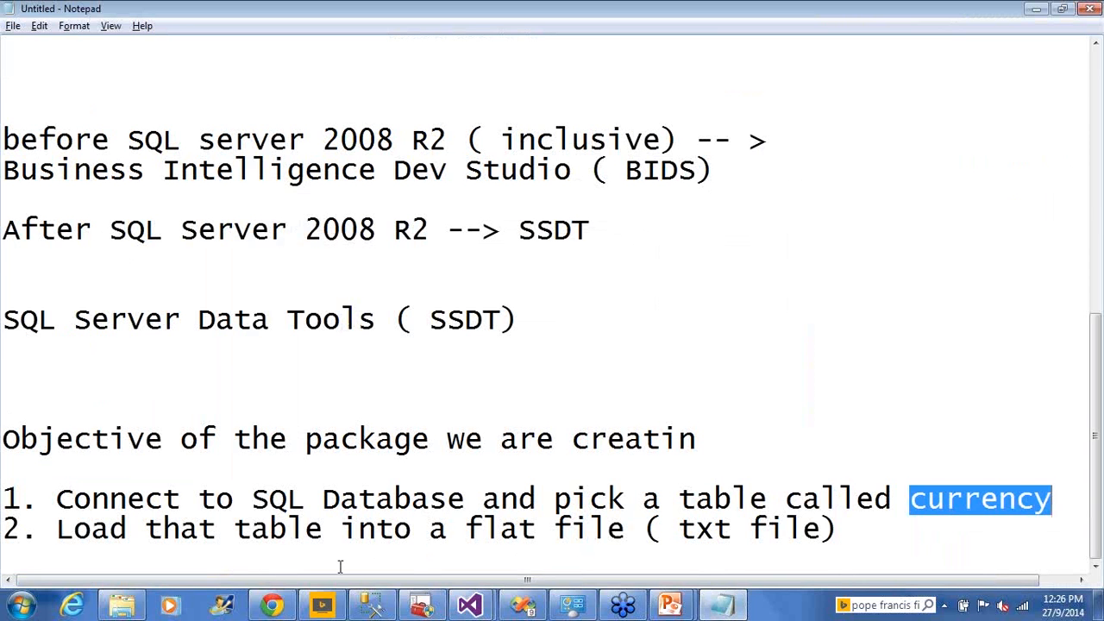
pyautogui.doubleClick(245, 530)
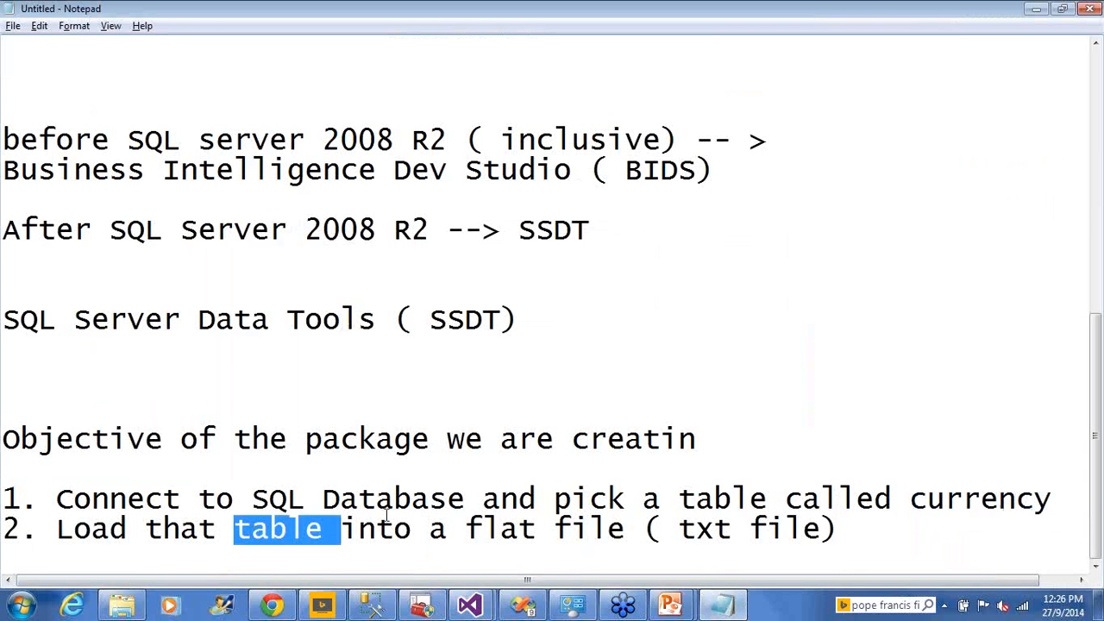
pyautogui.click(534, 531)
pyautogui.hotkey('alt', 'Tab')
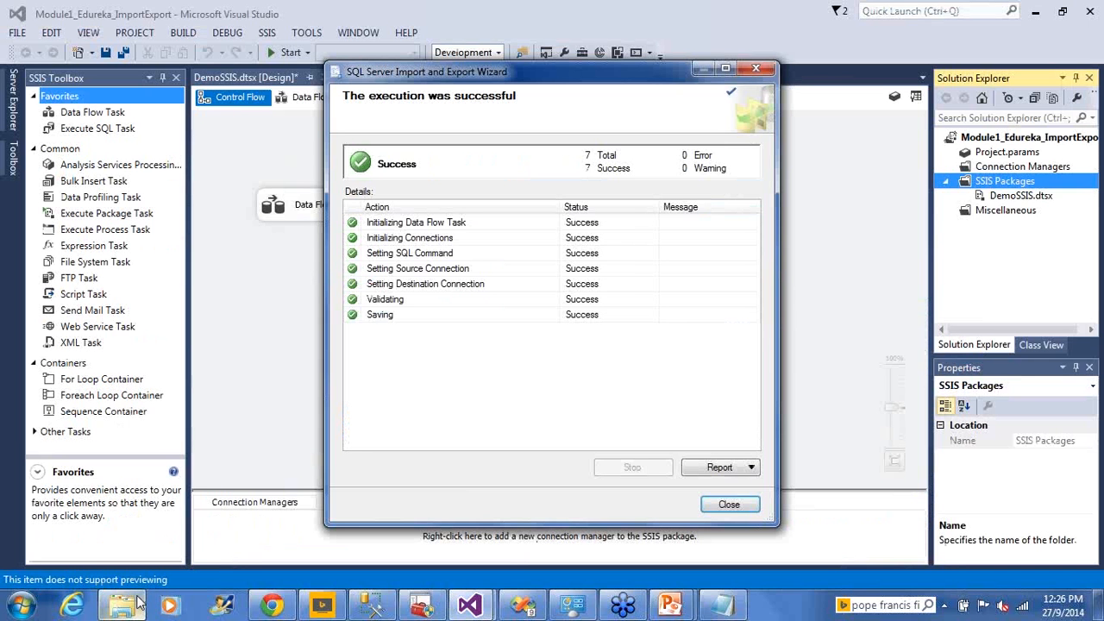
# Switch to File Explorer and open the Outputs folder inside Edureka\ClassExamples to check its contents.
pyautogui.moveTo(137, 594)
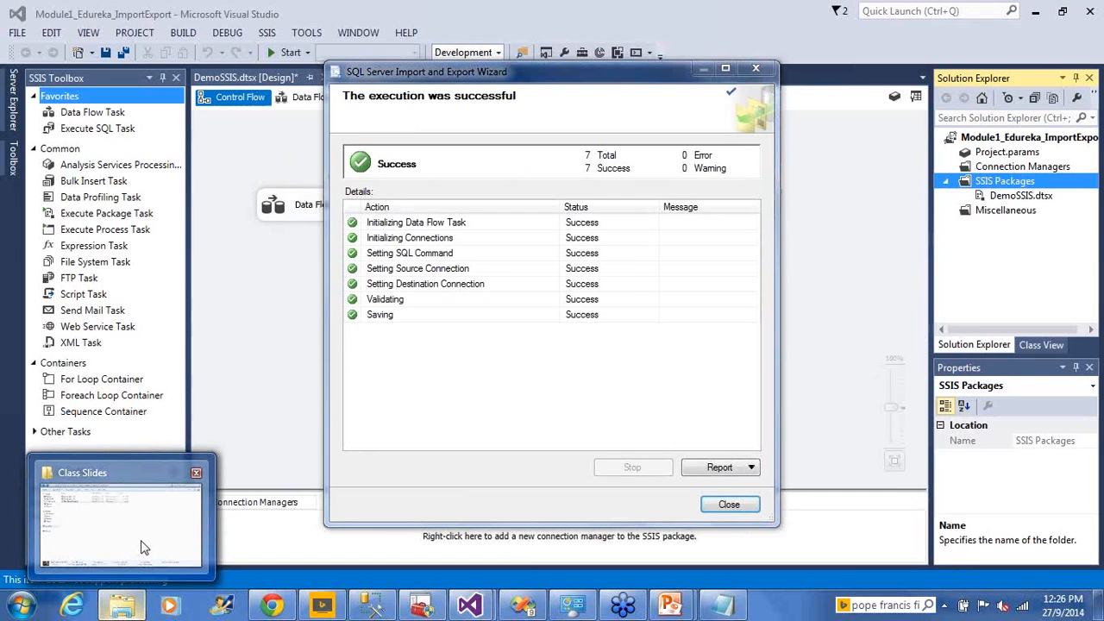
pyautogui.click(143, 547)
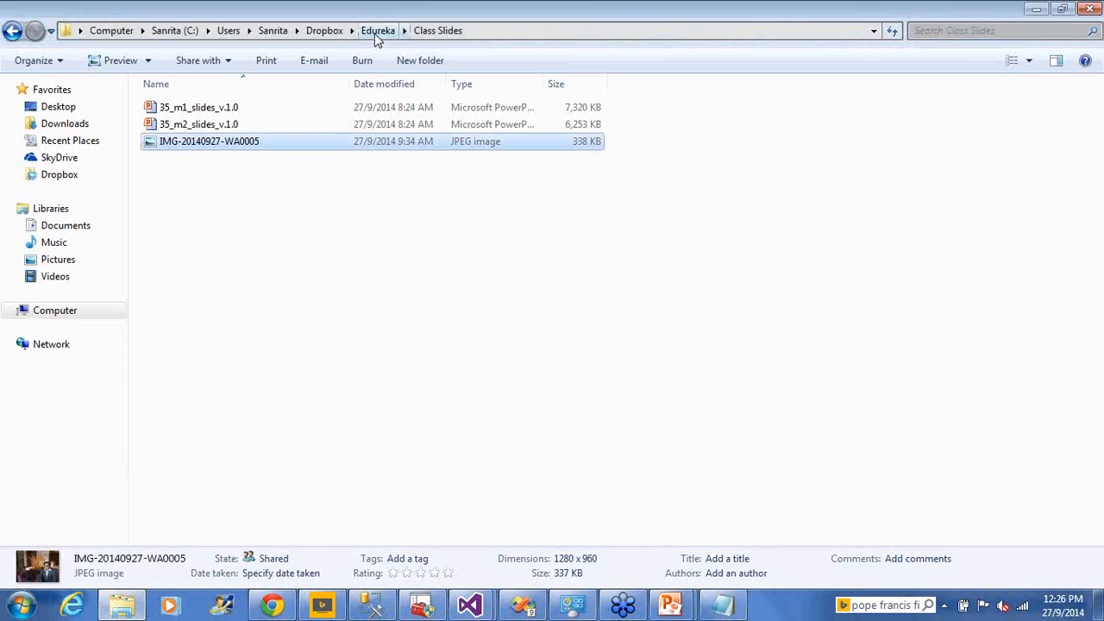
pyautogui.click(377, 35)
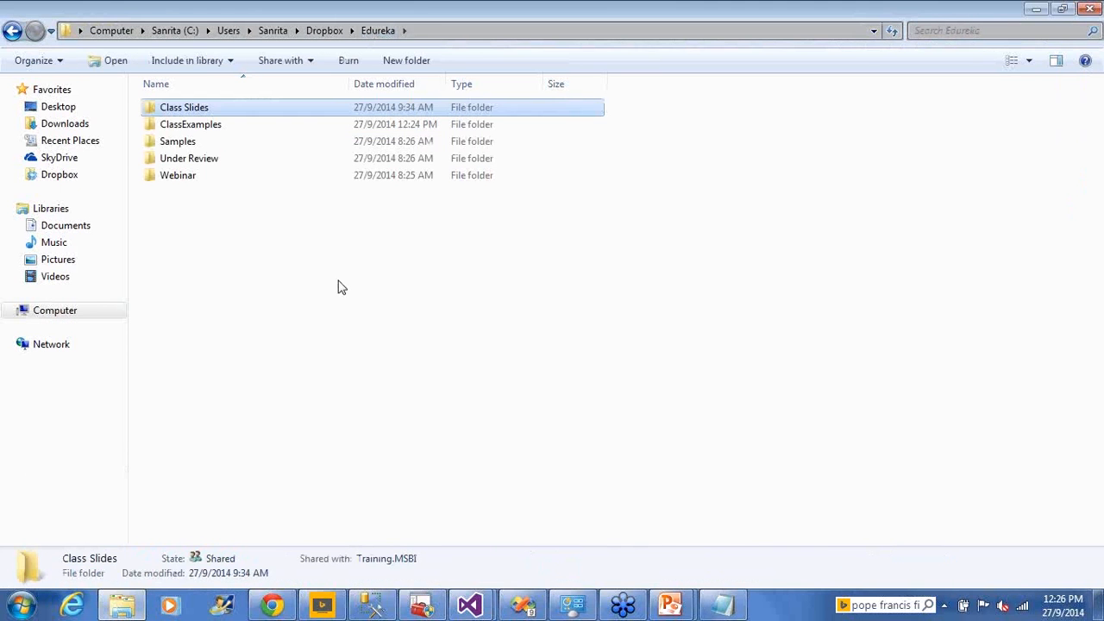
pyautogui.click(341, 287)
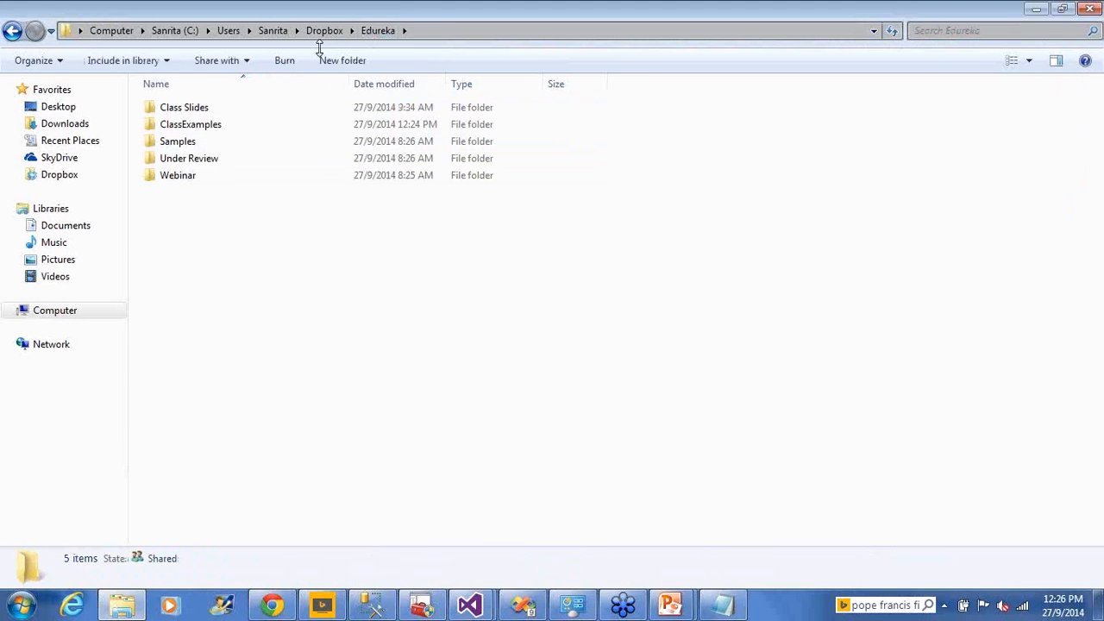
pyautogui.click(229, 147)
pyautogui.press('Up')
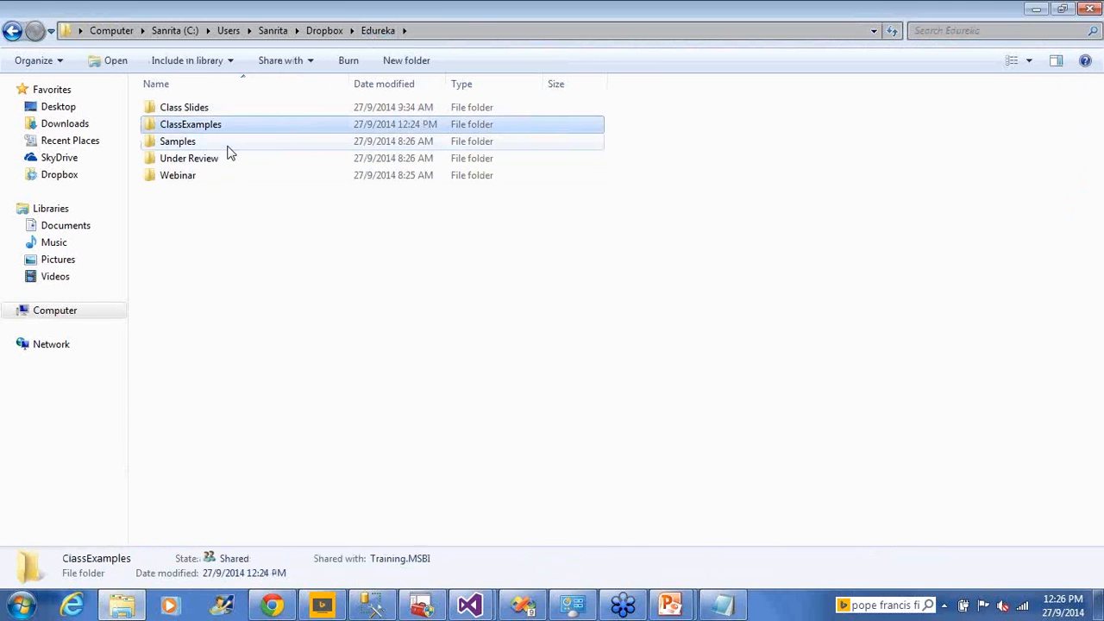
pyautogui.press('Return')
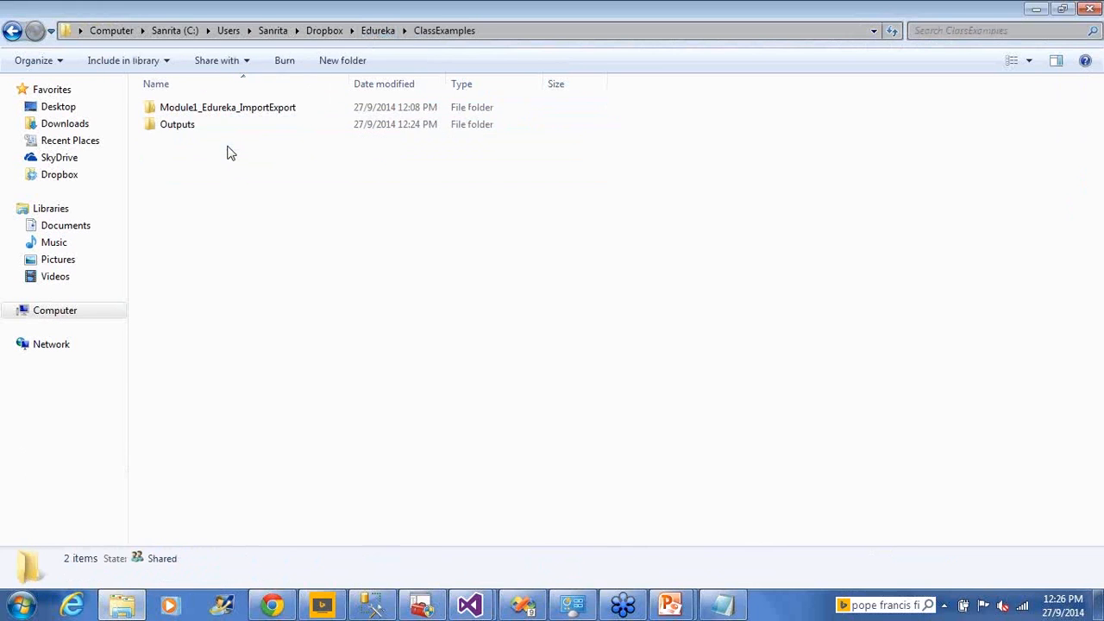
pyautogui.press('Down')
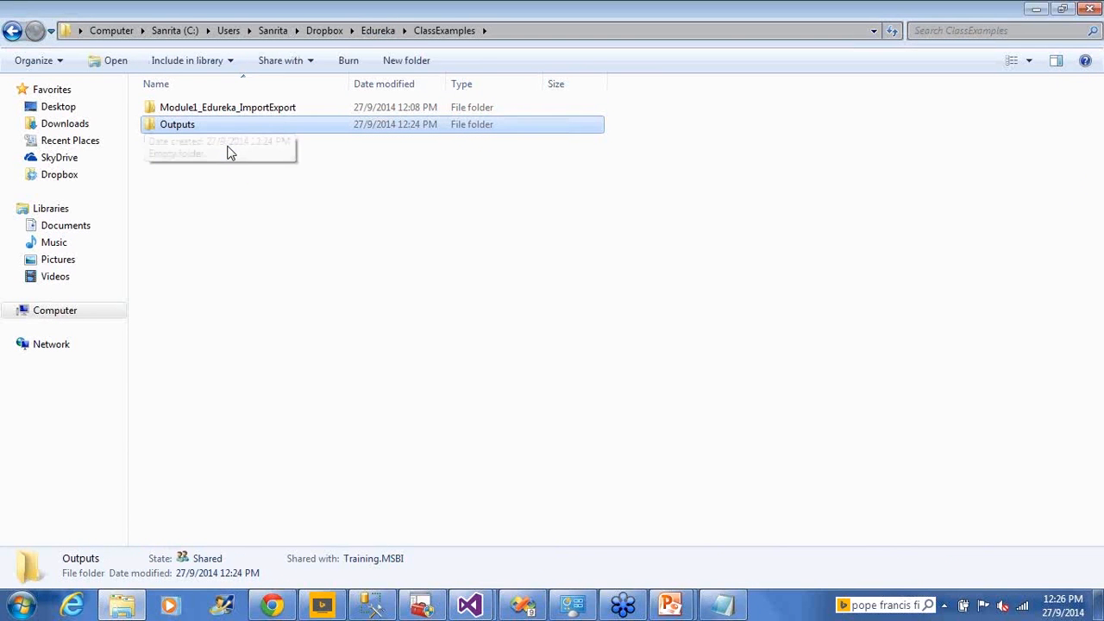
pyautogui.press('Return')
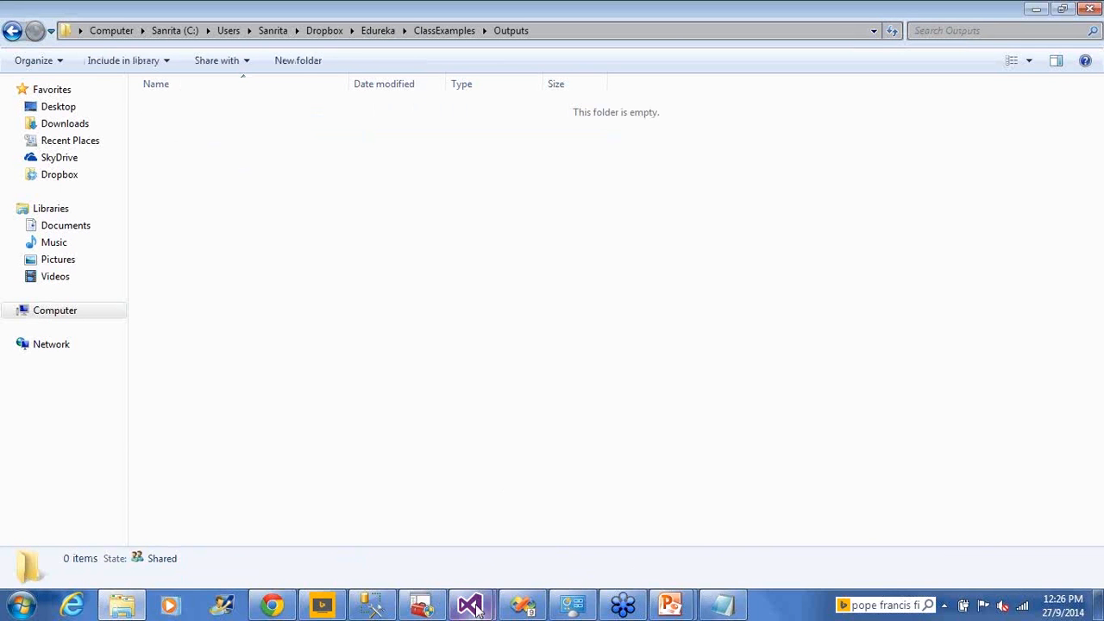
# Return to the Module1_Edureka_ImportExport project in Visual Studio and close the completed Import and Export Wizard.
pyautogui.moveTo(478, 609)
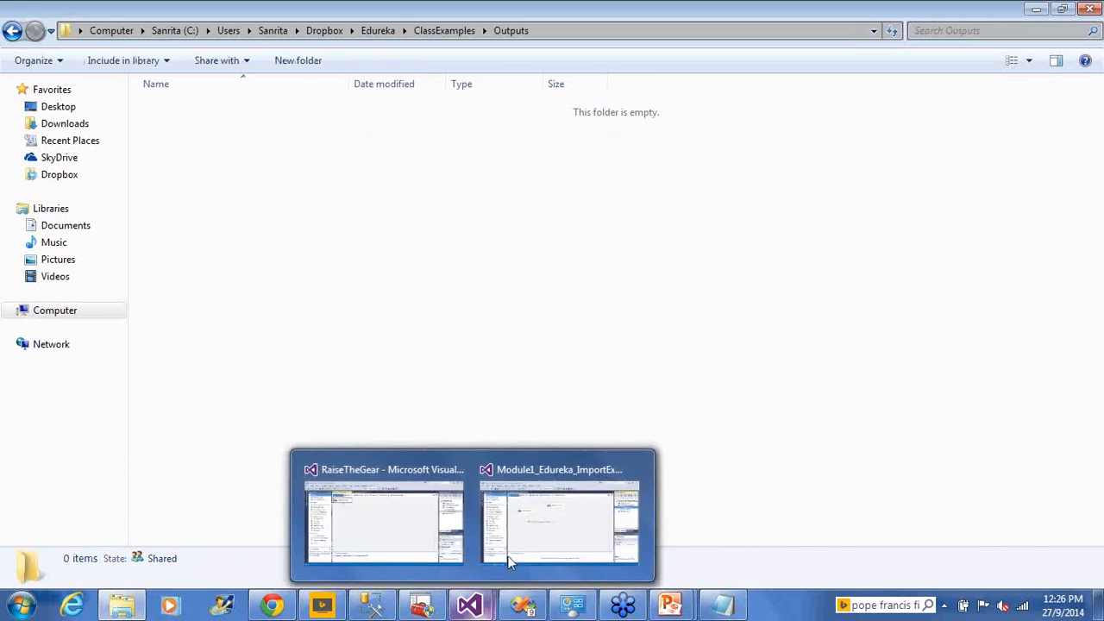
pyautogui.click(509, 563)
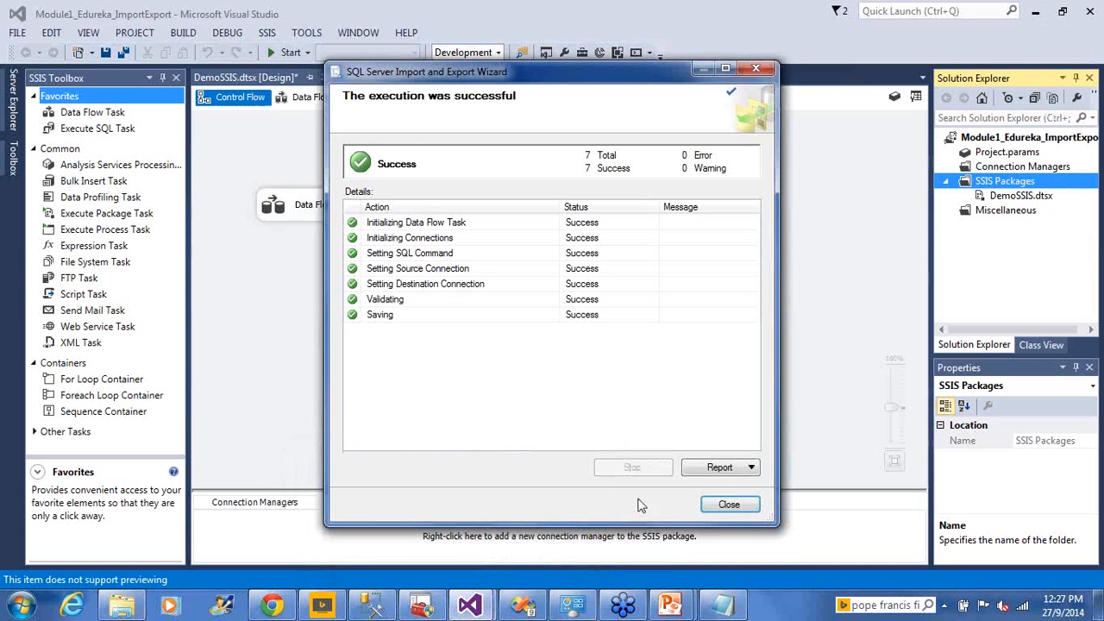
pyautogui.click(726, 505)
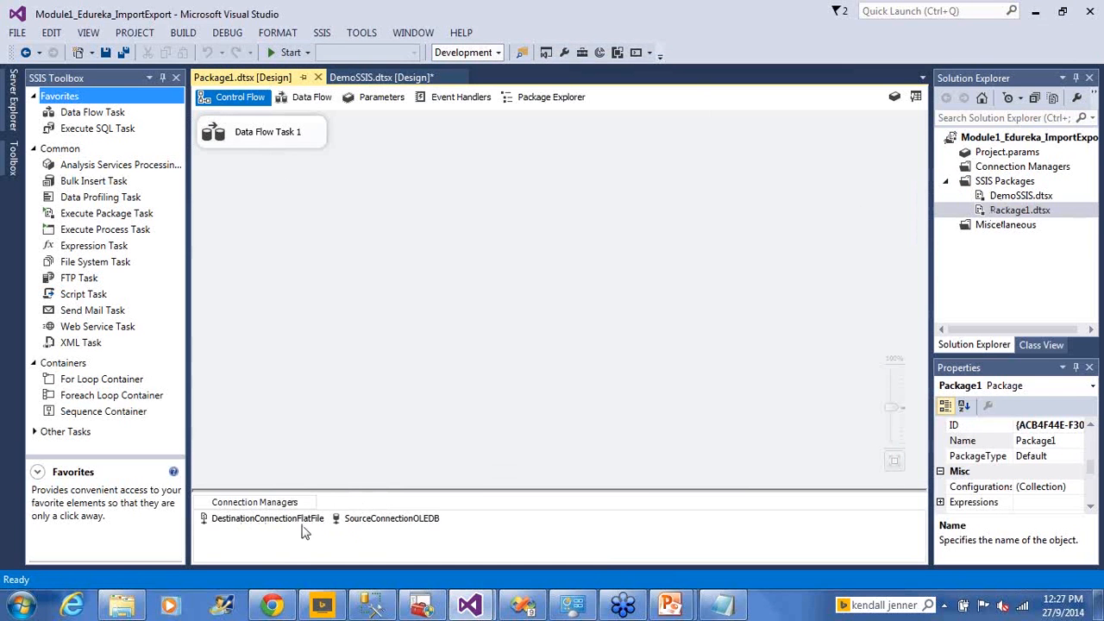
# Inspect the source OLE DB connection manager of Package1.dtsx and open the destination flat file connection in its editor.
pyautogui.click(383, 521)
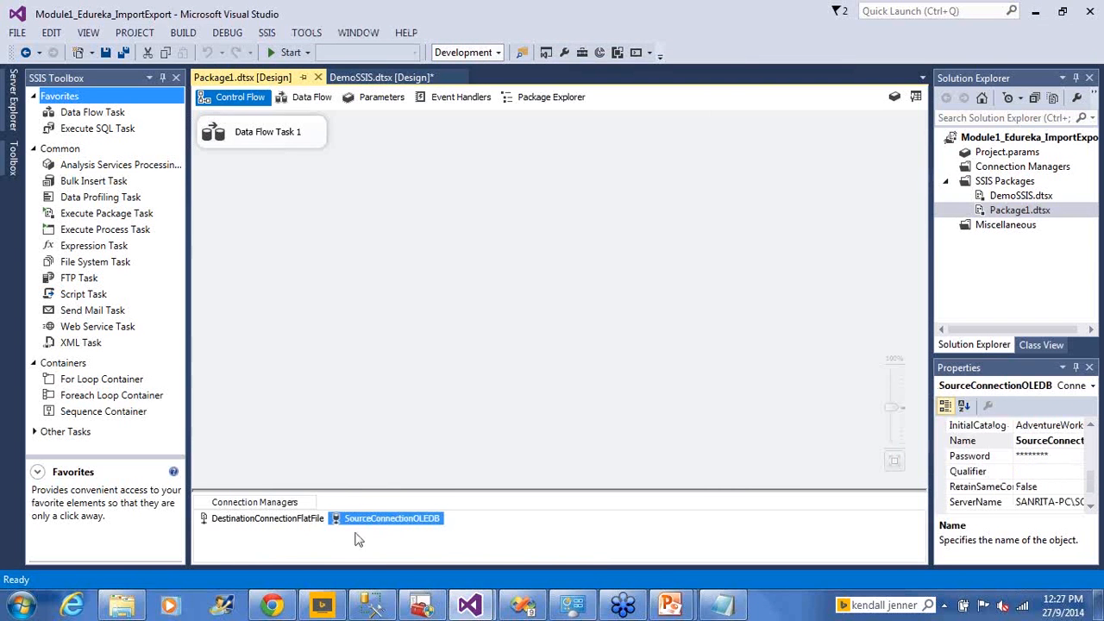
pyautogui.click(282, 522)
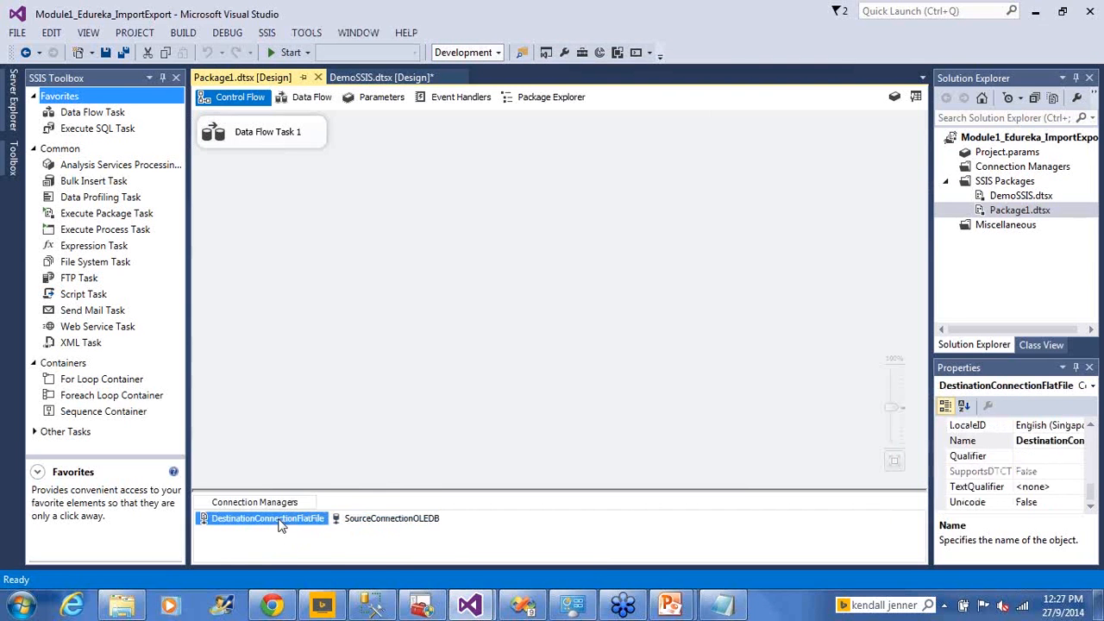
pyautogui.doubleClick(228, 519)
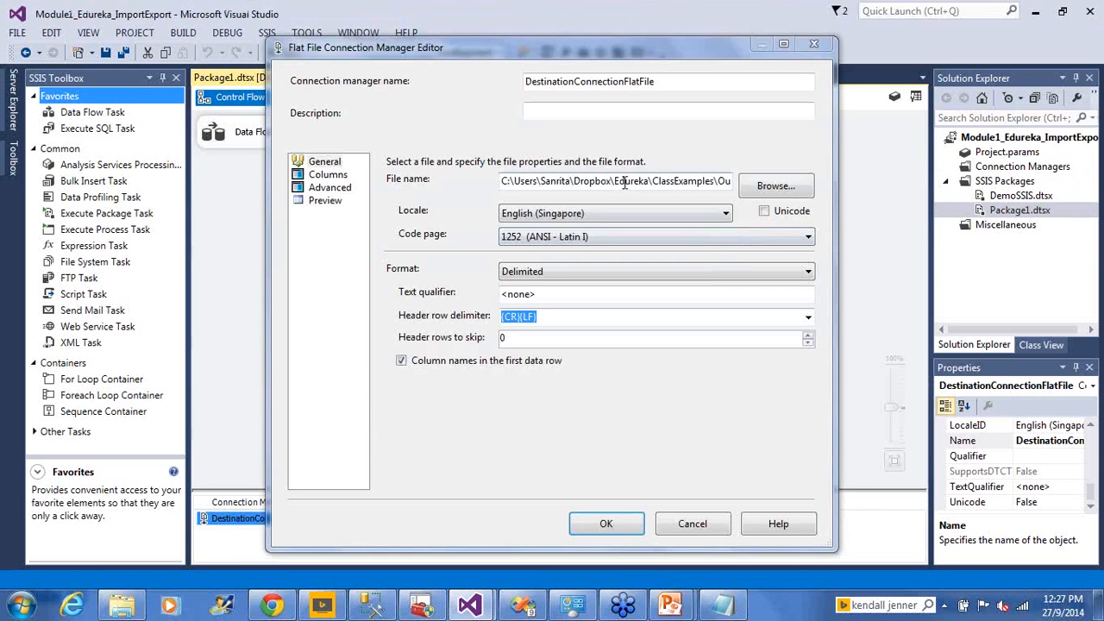
# Select the full path of the destination file Currency.txt in the Flat File Connection Manager Editor.
pyautogui.hotkey('shift', 'Right')
pyautogui.hotkey('shift', 'Right')
pyautogui.hotkey('shift', 'Right')
pyautogui.hotkey('shift', 'Right')
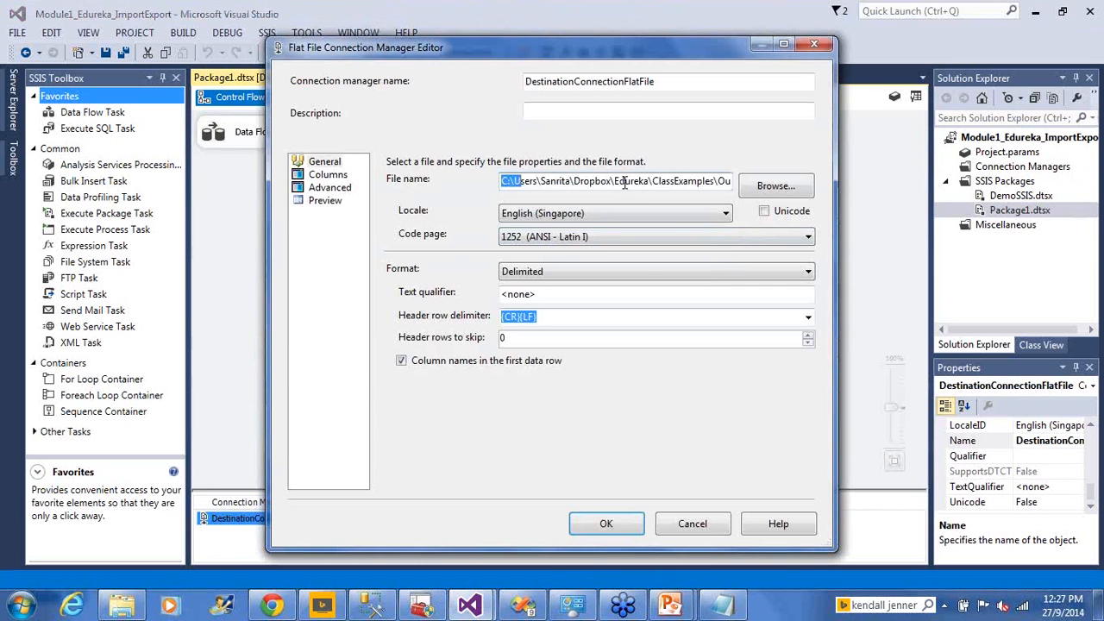
pyautogui.hotkey('shift', 'Right')
pyautogui.hotkey('shift', 'Right')
pyautogui.hotkey('shift', 'Right')
pyautogui.hotkey('shift', 'Right')
pyautogui.hotkey('shift', 'Right')
pyautogui.hotkey('shift', 'Right')
pyautogui.hotkey('shift', 'Right')
pyautogui.hotkey('shift', 'Right')
pyautogui.hotkey('shift', 'Right')
pyautogui.hotkey('shift', 'Right')
pyautogui.hotkey('shift', 'Right')
pyautogui.hotkey('shift', 'Right')
pyautogui.hotkey('shift', 'Right')
pyautogui.hotkey('shift', 'Right')
pyautogui.hotkey('shift', 'Right')
pyautogui.hotkey('shift', 'Right')
pyautogui.hotkey('shift', 'Right')
pyautogui.hotkey('shift', 'Right')
pyautogui.hotkey('shift', 'Right')
pyautogui.hotkey('shift', 'Right')
pyautogui.hotkey('shift', 'Right')
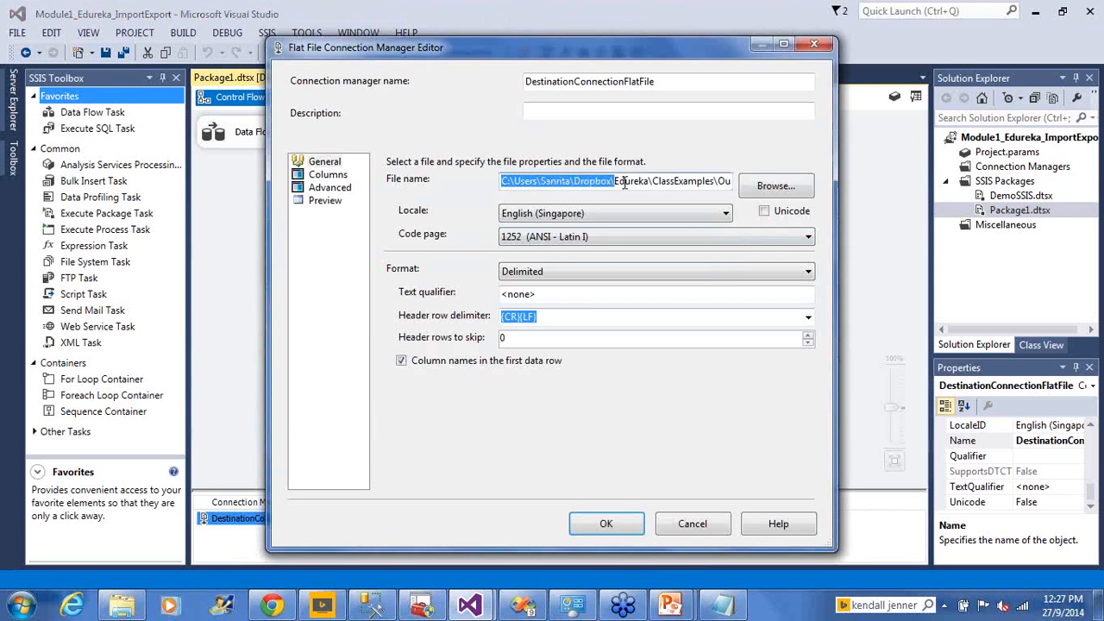
pyautogui.hotkey('shift', 'Right')
pyautogui.hotkey('shift', 'Right')
pyautogui.hotkey('shift', 'Right')
pyautogui.hotkey('shift', 'Right')
pyautogui.hotkey('shift', 'Right')
pyautogui.hotkey('shift', 'Right')
pyautogui.hotkey('shift', 'Right')
pyautogui.hotkey('shift', 'Right')
pyautogui.hotkey('shift', 'Right')
pyautogui.hotkey('shift', 'Right')
pyautogui.hotkey('shift', 'Right')
pyautogui.hotkey('shift', 'Right')
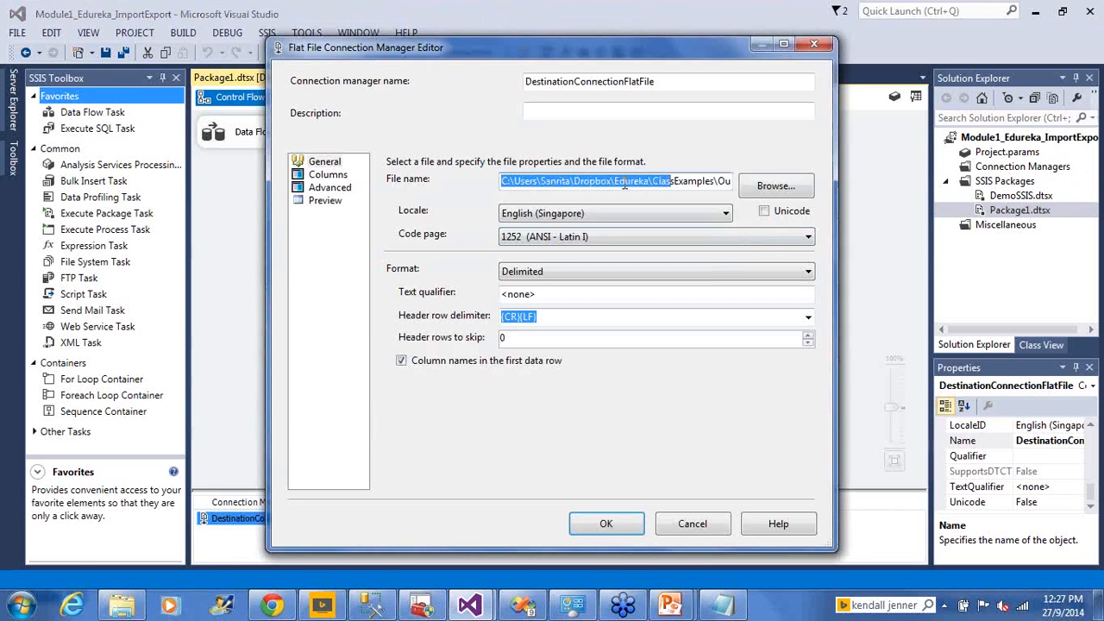
pyautogui.hotkey('shift', 'Right')
pyautogui.hotkey('shift', 'Right')
pyautogui.hotkey('shift', 'Right')
pyautogui.hotkey('shift', 'Right')
pyautogui.hotkey('shift', 'Right')
pyautogui.hotkey('shift', 'Right')
pyautogui.hotkey('shift', 'Right')
pyautogui.hotkey('shift', 'Right')
pyautogui.hotkey('shift', 'Right')
pyautogui.hotkey('shift', 'Right')
pyautogui.hotkey('shift', 'Right')
pyautogui.hotkey('shift', 'Right')
pyautogui.hotkey('shift', 'Right')
pyautogui.hotkey('shift', 'Right')
pyautogui.hotkey('shift', 'Right')
pyautogui.hotkey('shift', 'Right')
pyautogui.hotkey('shift', 'Right')
pyautogui.hotkey('shift', 'Right')
pyautogui.hotkey('shift', 'Right')
pyautogui.hotkey('shift', 'Right')
pyautogui.hotkey('shift', 'Right')
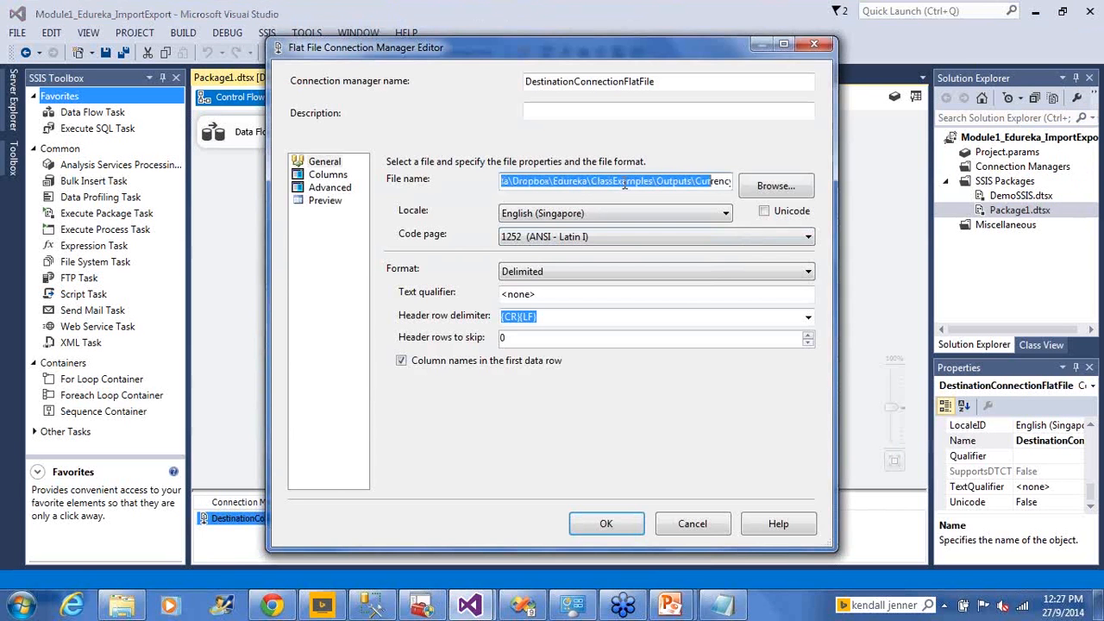
pyautogui.hotkey('shift', 'Right')
pyautogui.hotkey('shift', 'Right')
pyautogui.hotkey('shift', 'Right')
pyautogui.hotkey('shift', 'Right')
pyautogui.hotkey('shift', 'Right')
pyautogui.hotkey('shift', 'Right')
pyautogui.hotkey('shift', 'Right')
pyautogui.hotkey('shift', 'Right')
pyautogui.hotkey('shift', 'Right')
pyautogui.hotkey('shift', 'Right')
pyautogui.hotkey('shift', 'Right')
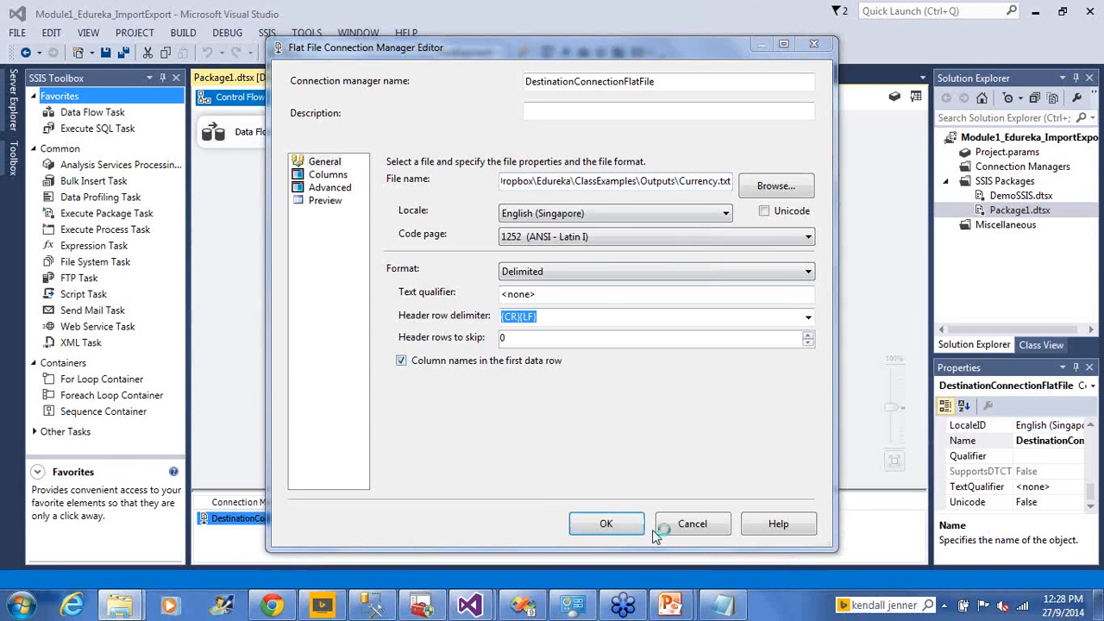
# Open a new File Explorer window and go to the destination path's Outputs folder, leaving off the file name Currency.txt.
pyautogui.press('super+e')
pyautogui.click(471, 144)
pyautogui.write('C:\\Users\\Sanrita\\Dropbox\\Edureka\\ClassExamples\\Outputs\\Currency.txt')
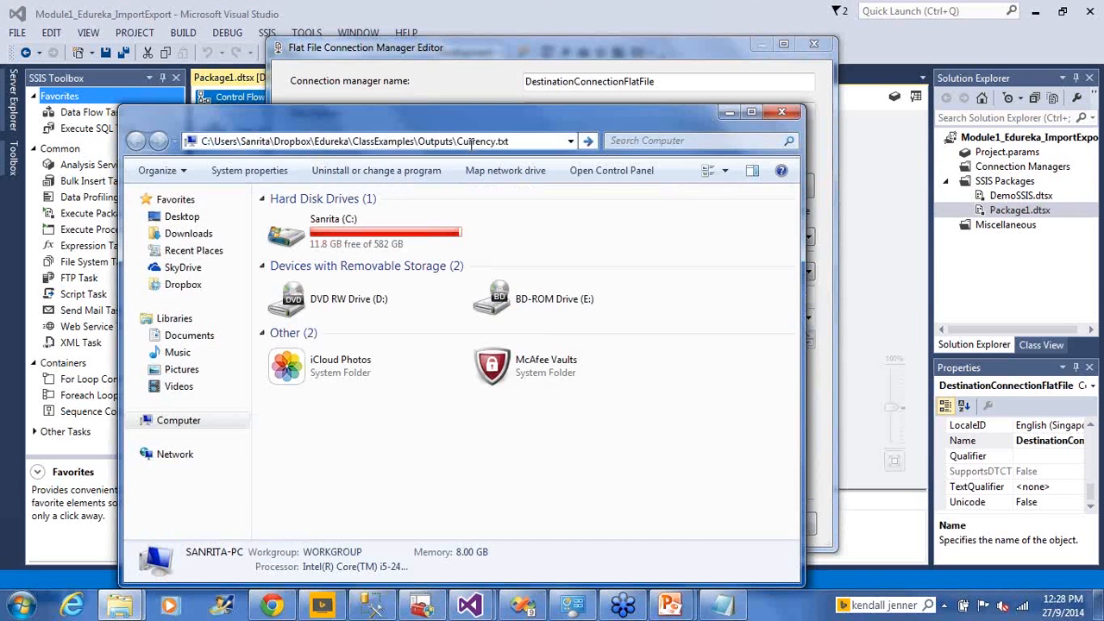
pyautogui.press('BackSpace')
pyautogui.press('BackSpace')
pyautogui.press('BackSpace')
pyautogui.press('BackSpace')
pyautogui.press('BackSpace')
pyautogui.press('BackSpace')
pyautogui.press('BackSpace')
pyautogui.press('BackSpace')
pyautogui.press('BackSpace')
pyautogui.press('BackSpace')
pyautogui.press('BackSpace')
pyautogui.press('BackSpace')
pyautogui.press('BackSpace')
pyautogui.press('Return')
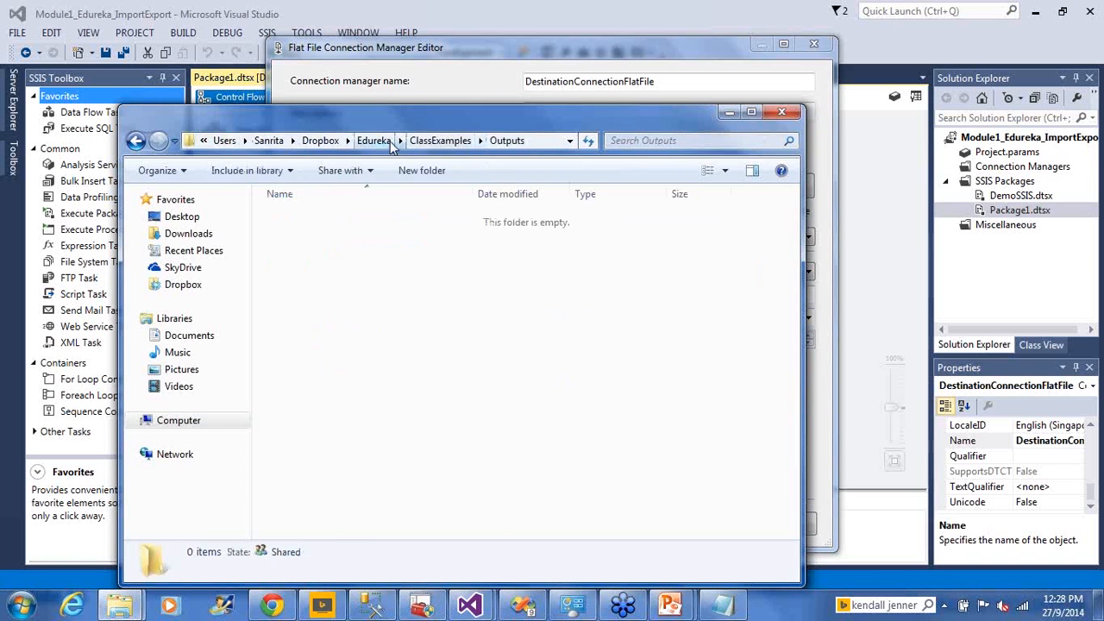
# Browse from Edureka up to Dropbox and open the My Training\SSIS2014\Outputs folder to view the sample output file.
pyautogui.click(375, 140)
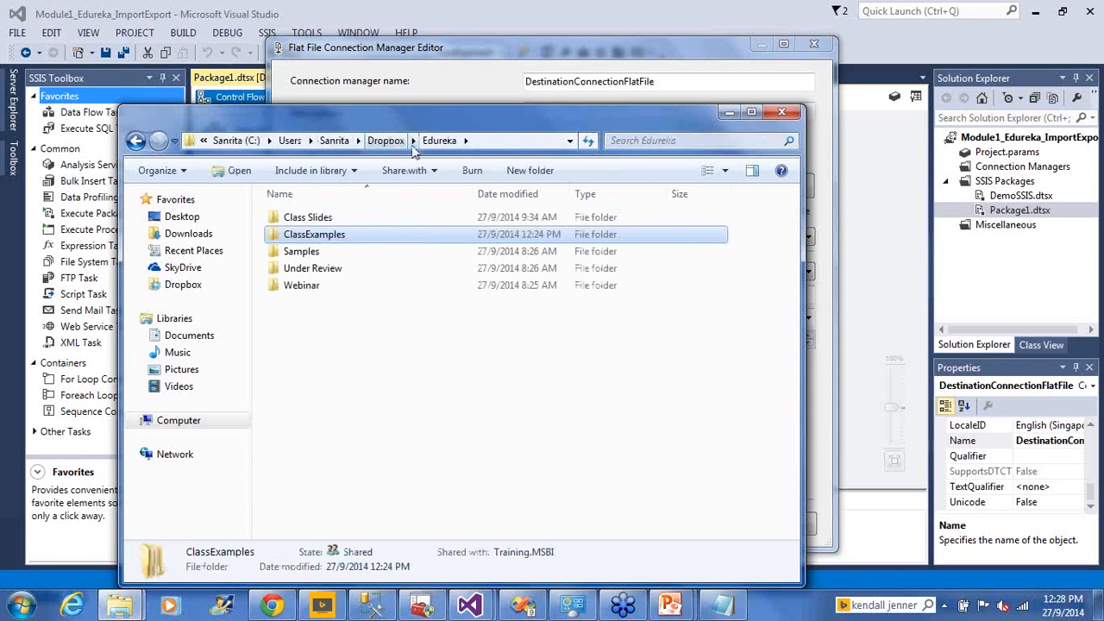
pyautogui.click(393, 142)
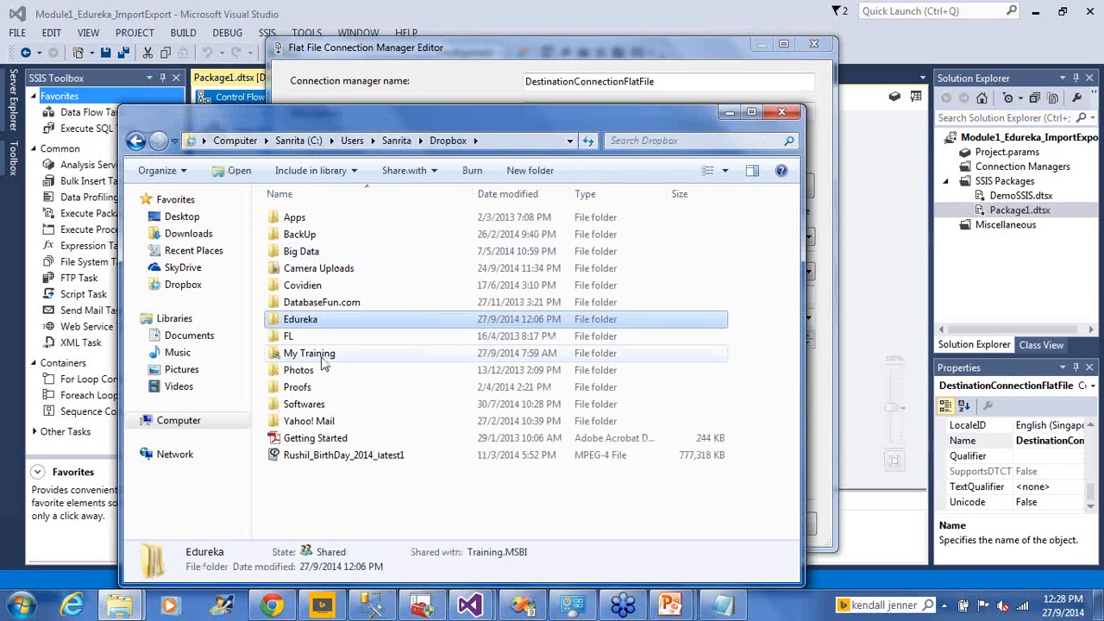
pyautogui.click(322, 363)
pyautogui.doubleClick(323, 361)
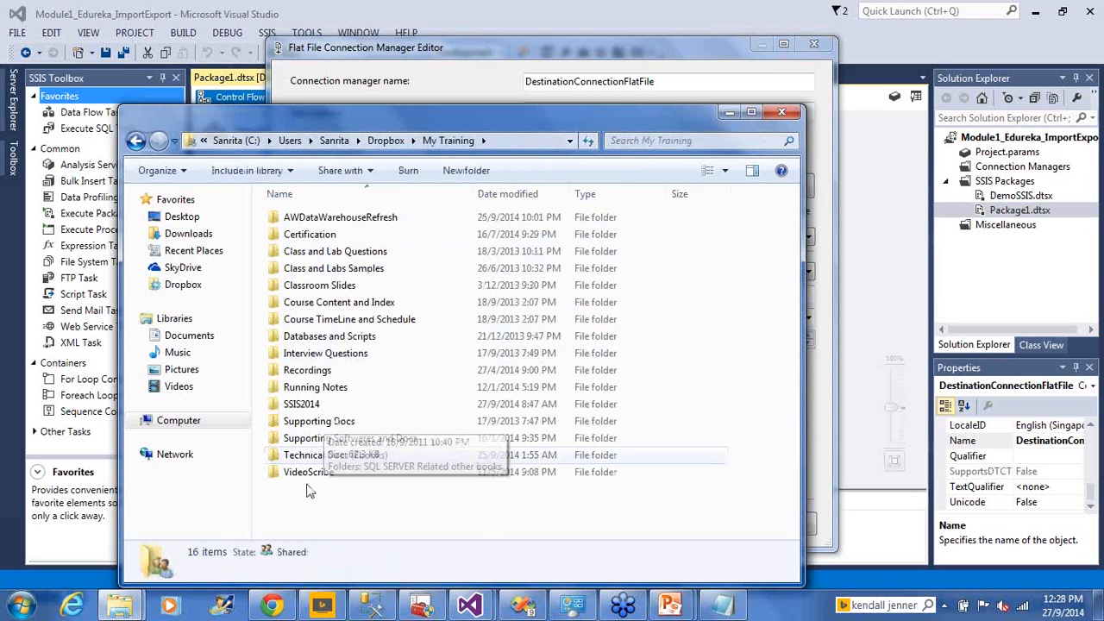
pyautogui.click(325, 459)
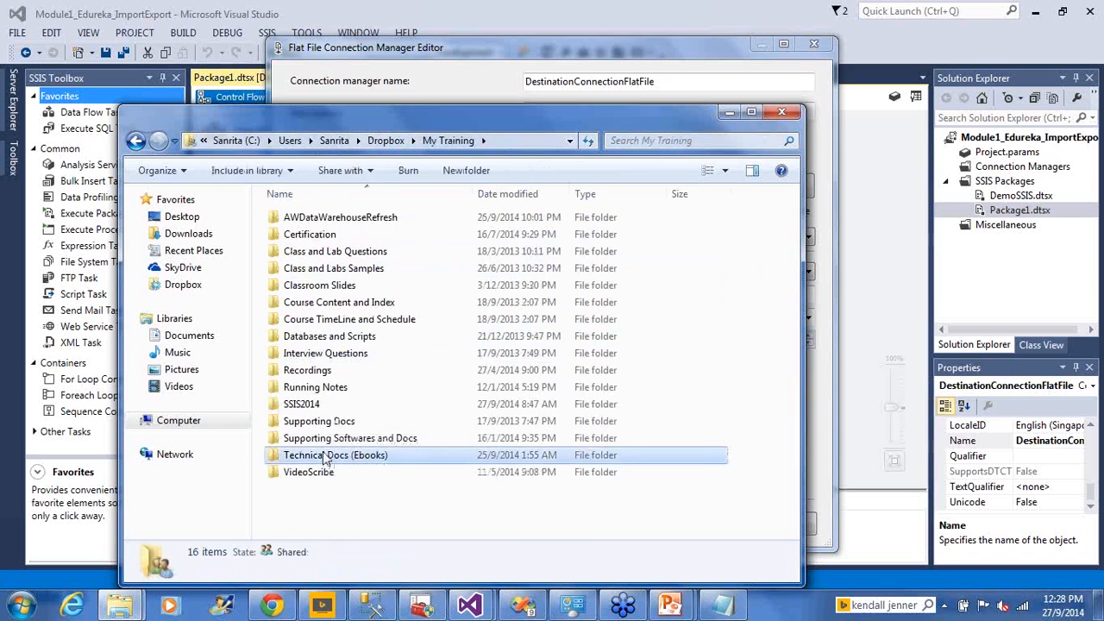
pyautogui.press('Up')
pyautogui.press('Up')
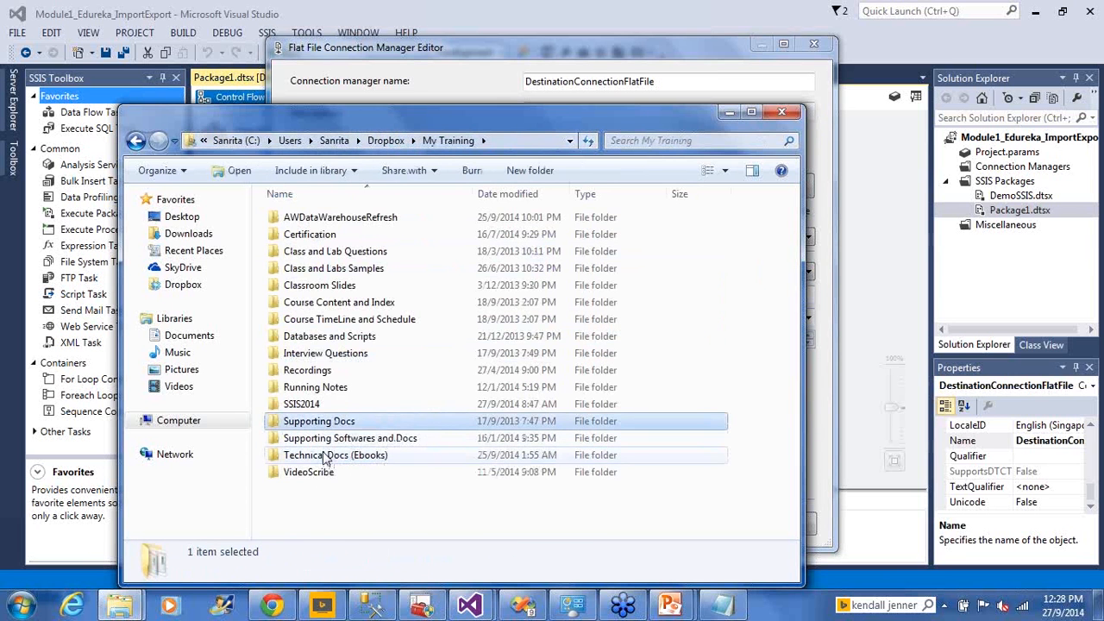
pyautogui.press('Up')
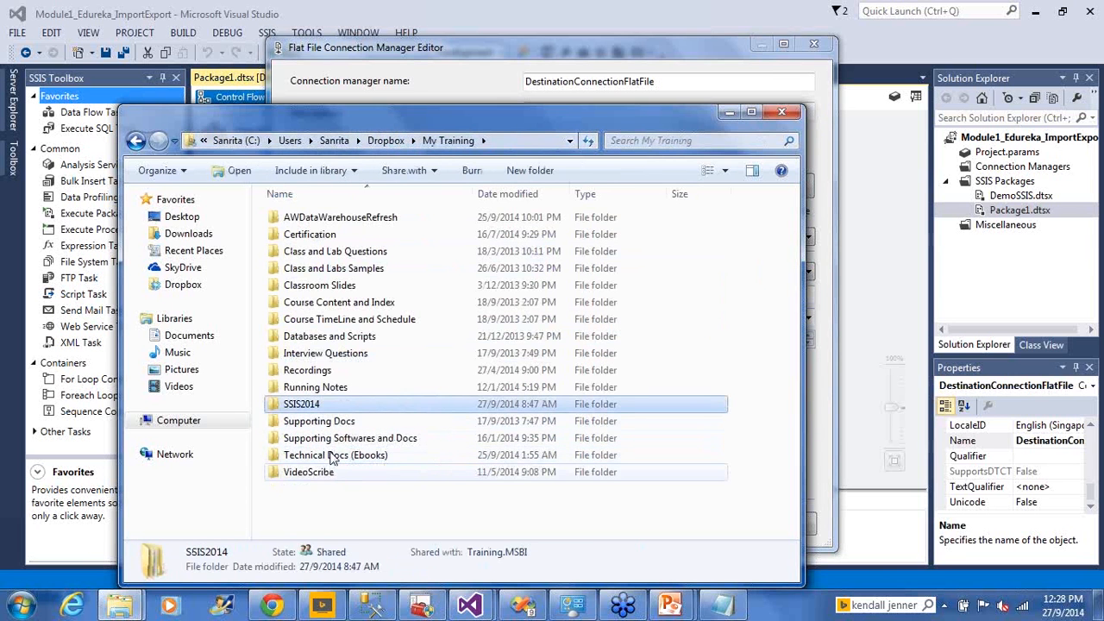
pyautogui.doubleClick(327, 410)
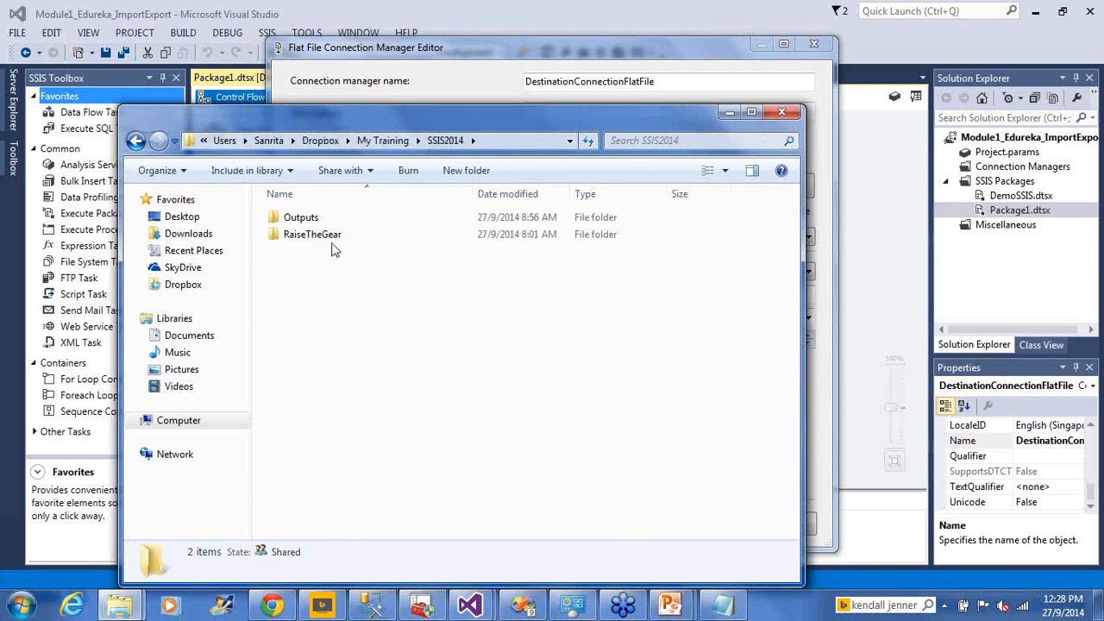
pyautogui.click(325, 226)
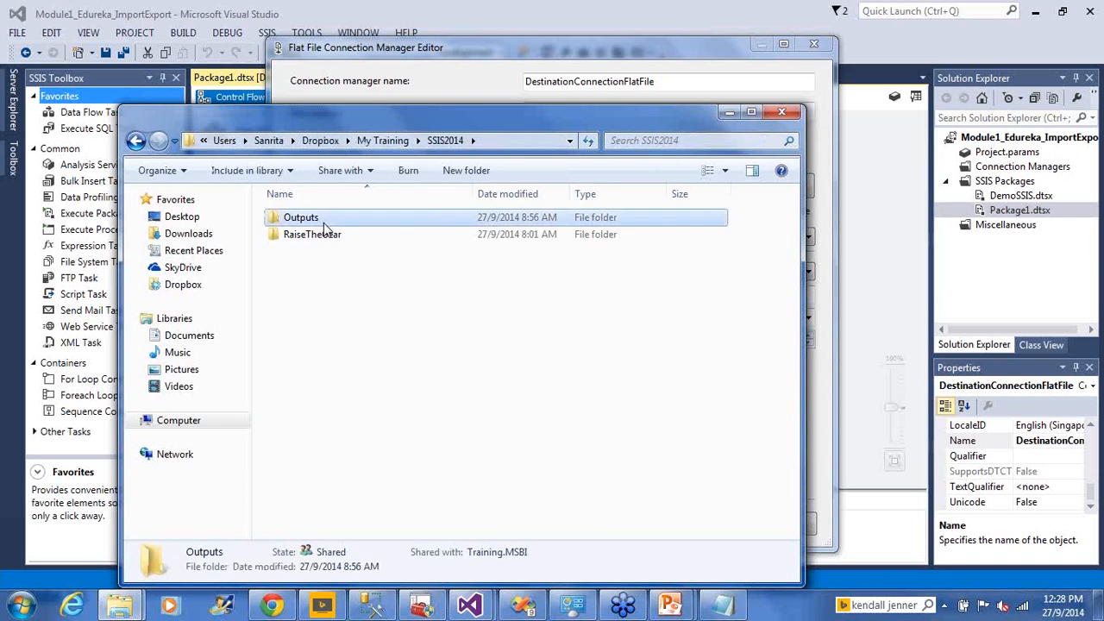
pyautogui.doubleClick(324, 226)
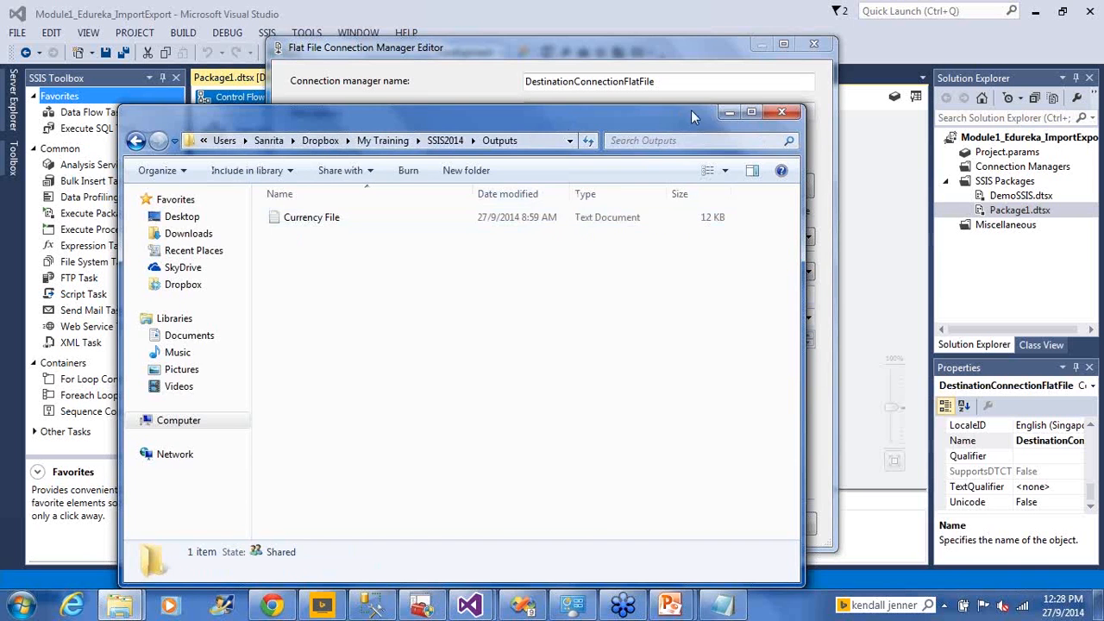
# Move the File Explorer window out of the way and close the Flat File Connection Manager Editor without saving changes.
pyautogui.moveTo(691, 111); pyautogui.dragTo(684, 221)
pyautogui.click(685, 479)
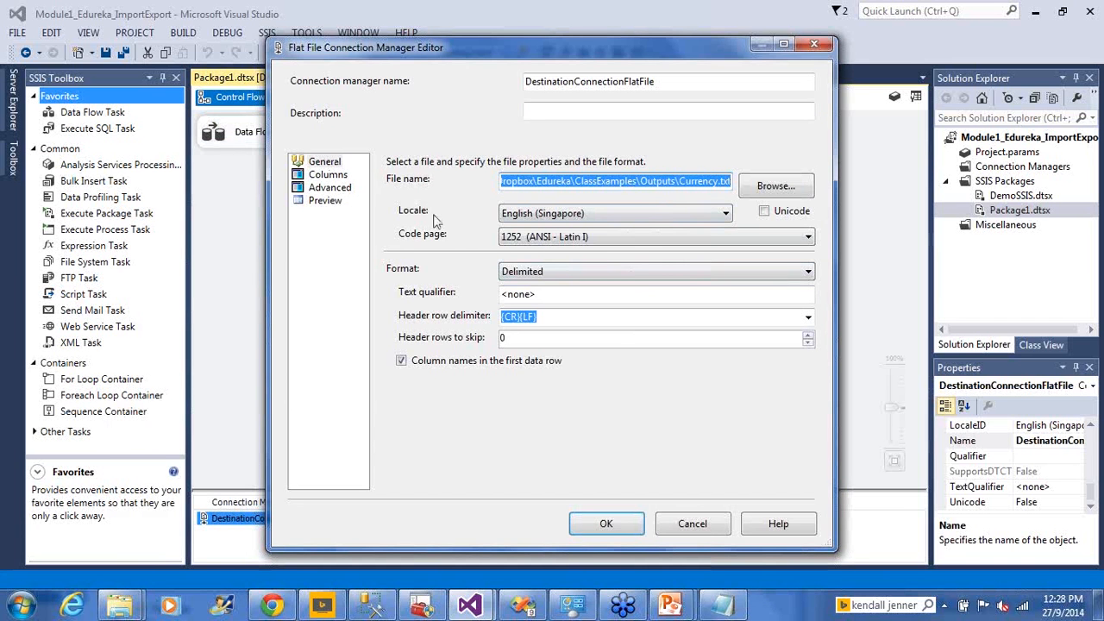
pyautogui.click(708, 530)
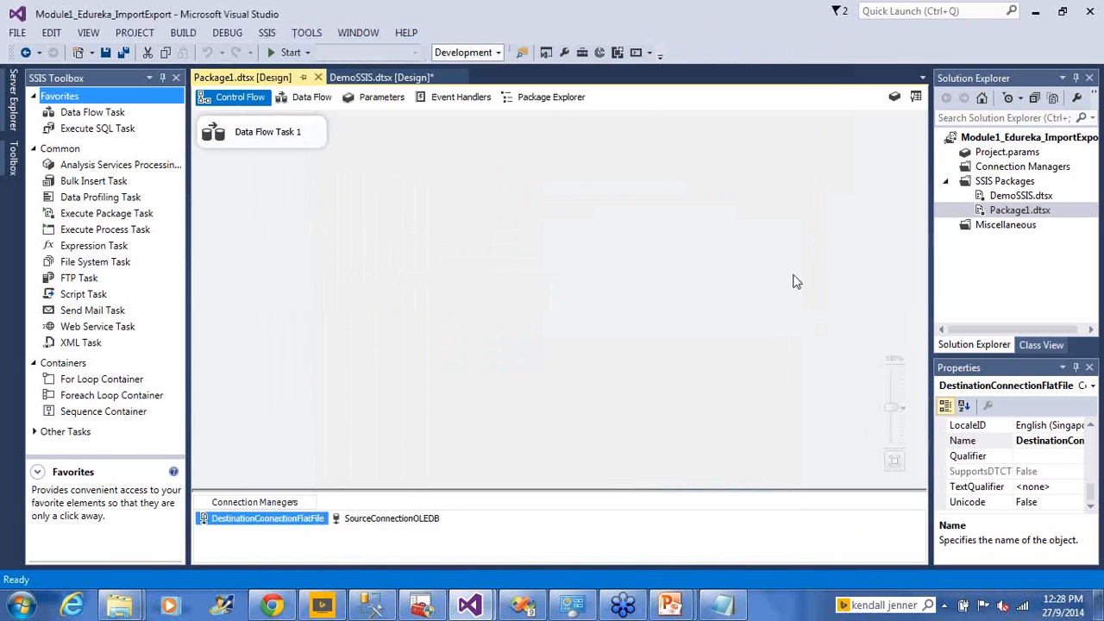
# View the sample text file Currency File in SSIS2014\Outputs, close it, and return to the Package1.dtsx design surface.
pyautogui.hotkey('alt', 'Tab')
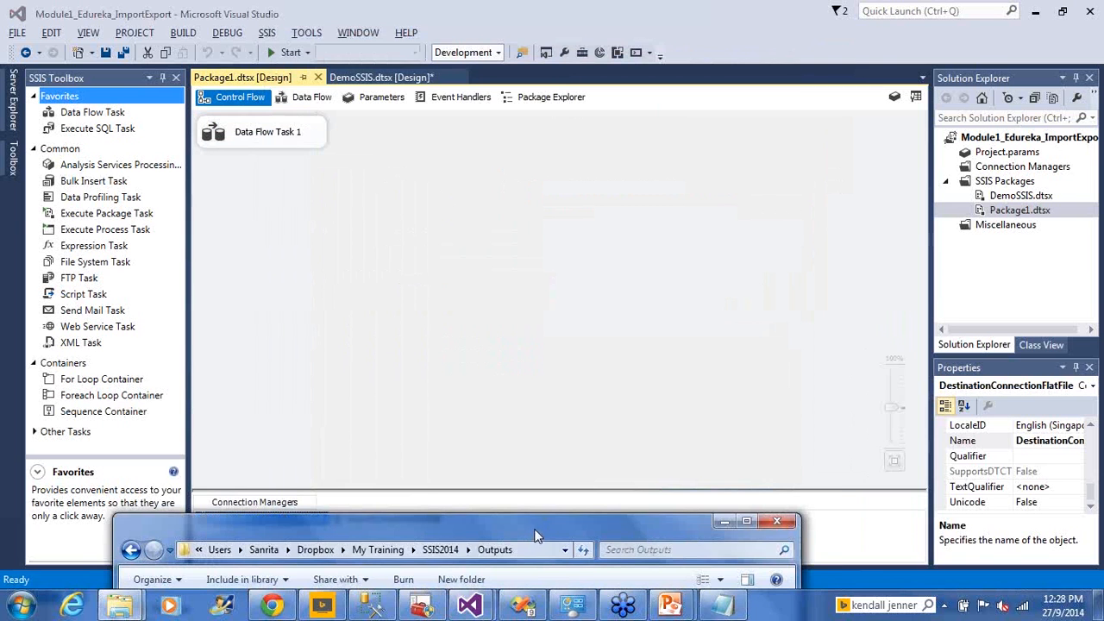
pyautogui.moveTo(531, 533); pyautogui.dragTo(635, 295)
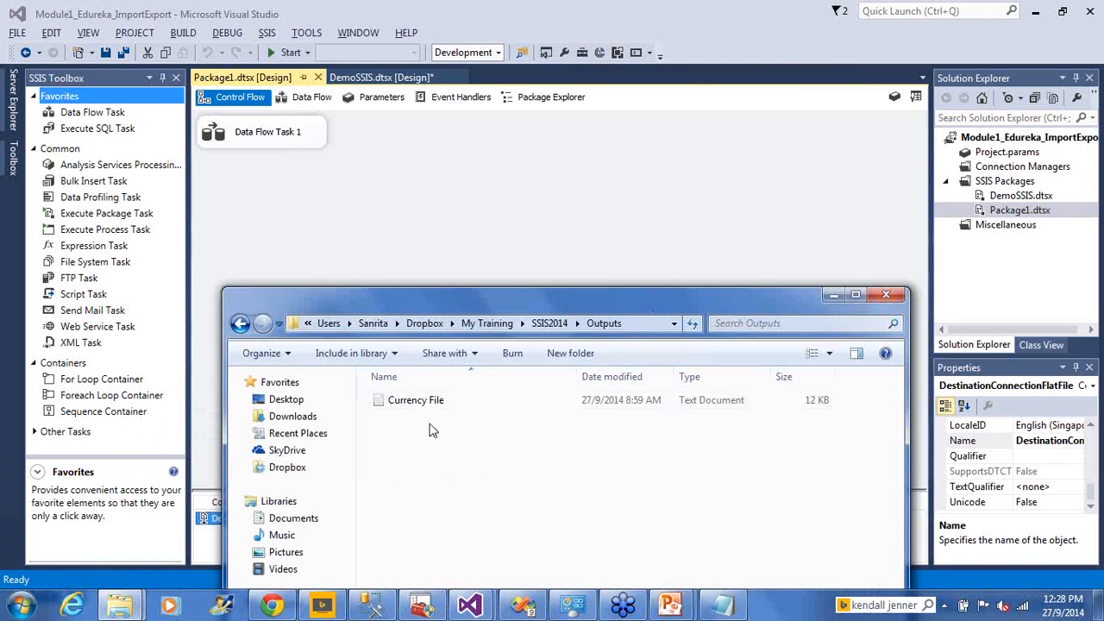
pyautogui.doubleClick(420, 407)
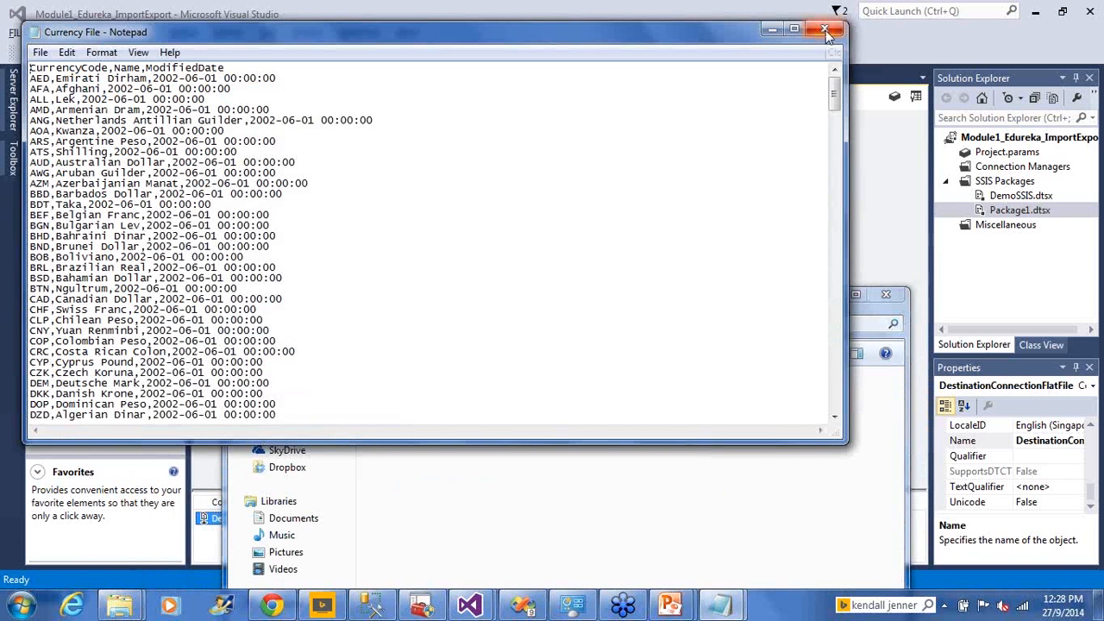
pyautogui.click(826, 32)
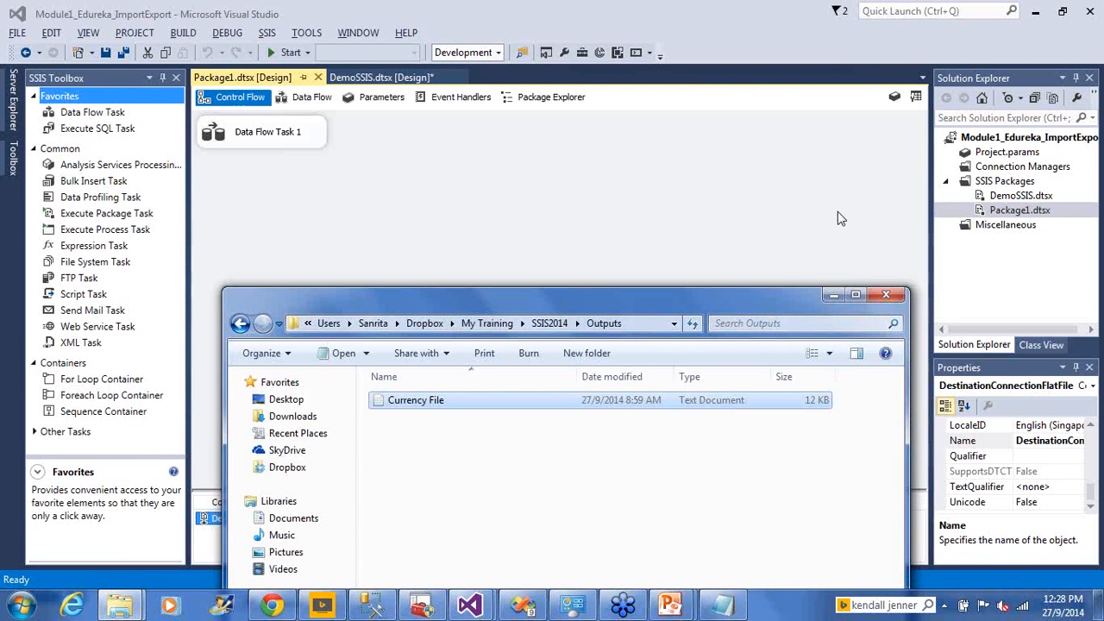
pyautogui.click(781, 214)
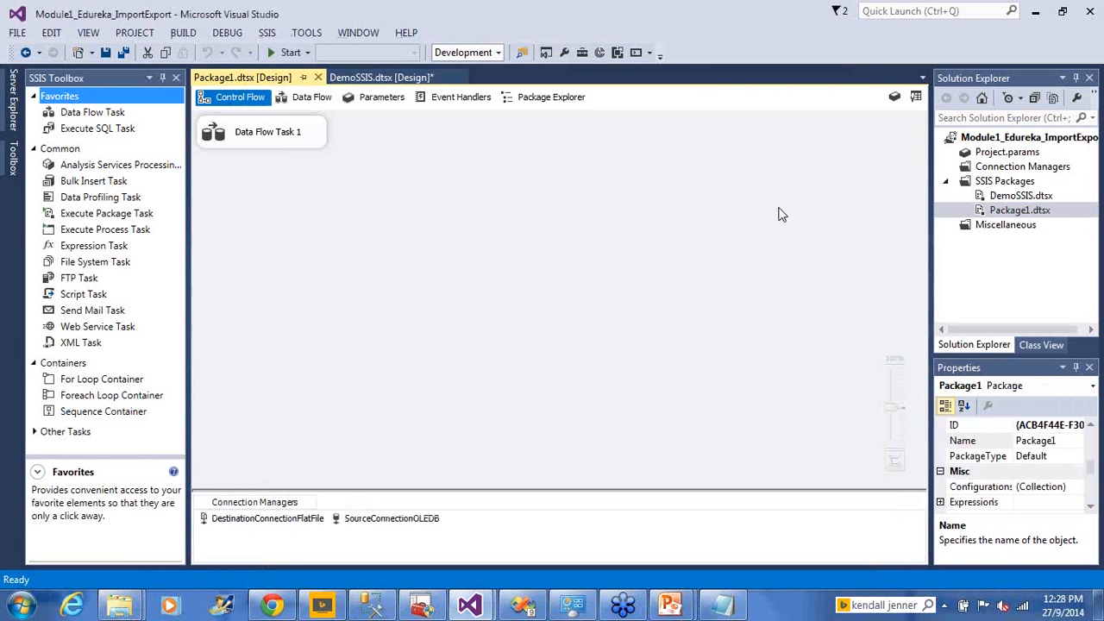
pyautogui.click(880, 228)
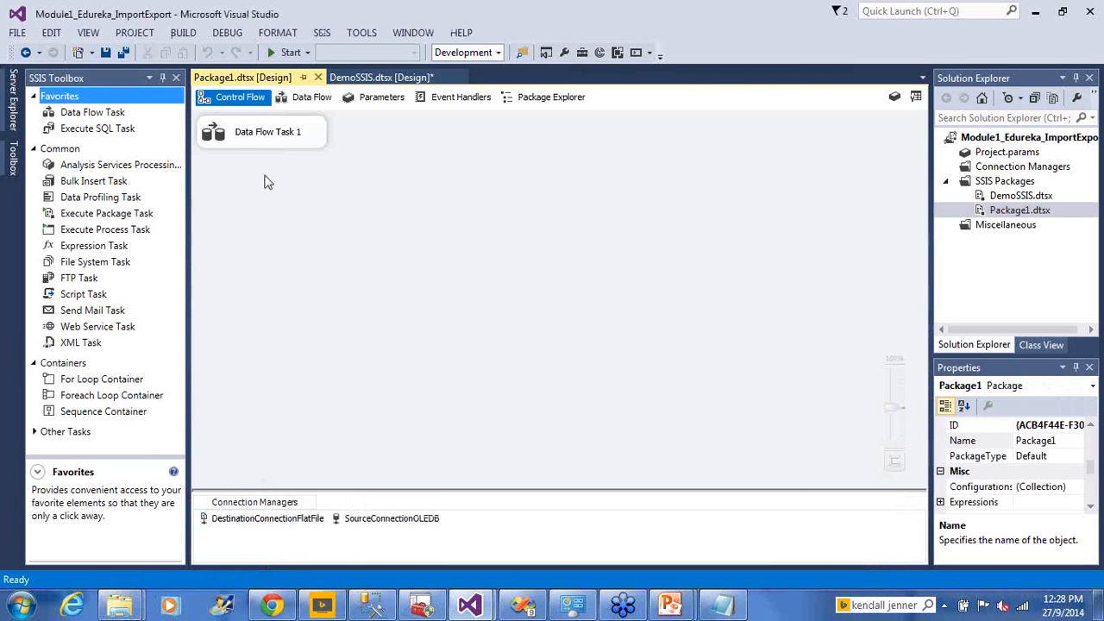
# Open Data Flow Task 1 and examine its Source - Currency and Destination - Currency_txt components.
pyautogui.click(218, 144)
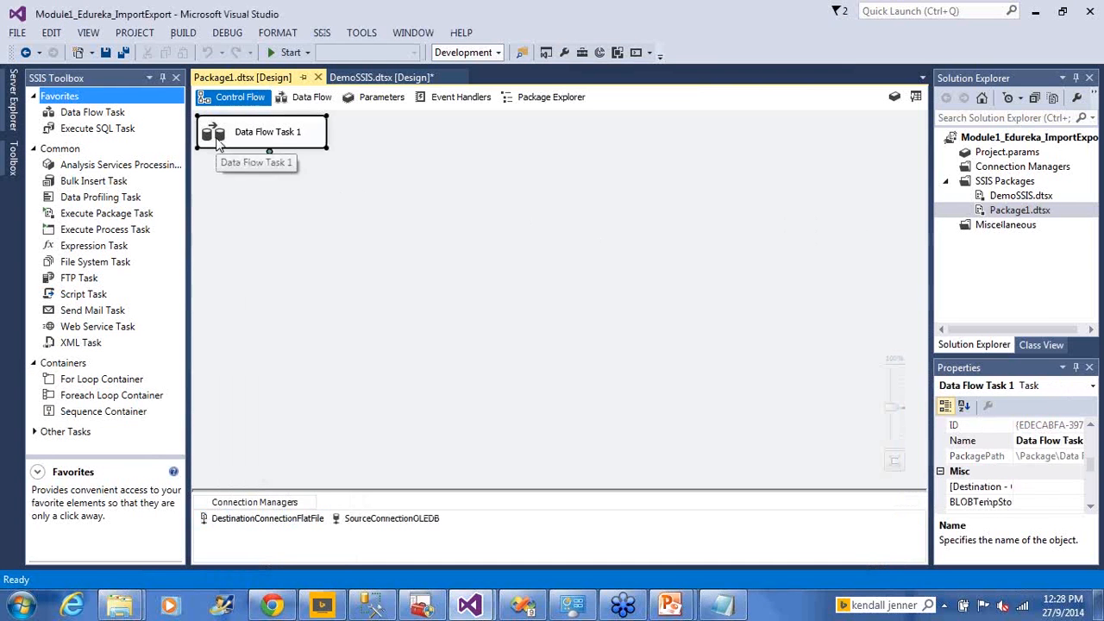
pyautogui.doubleClick(217, 139)
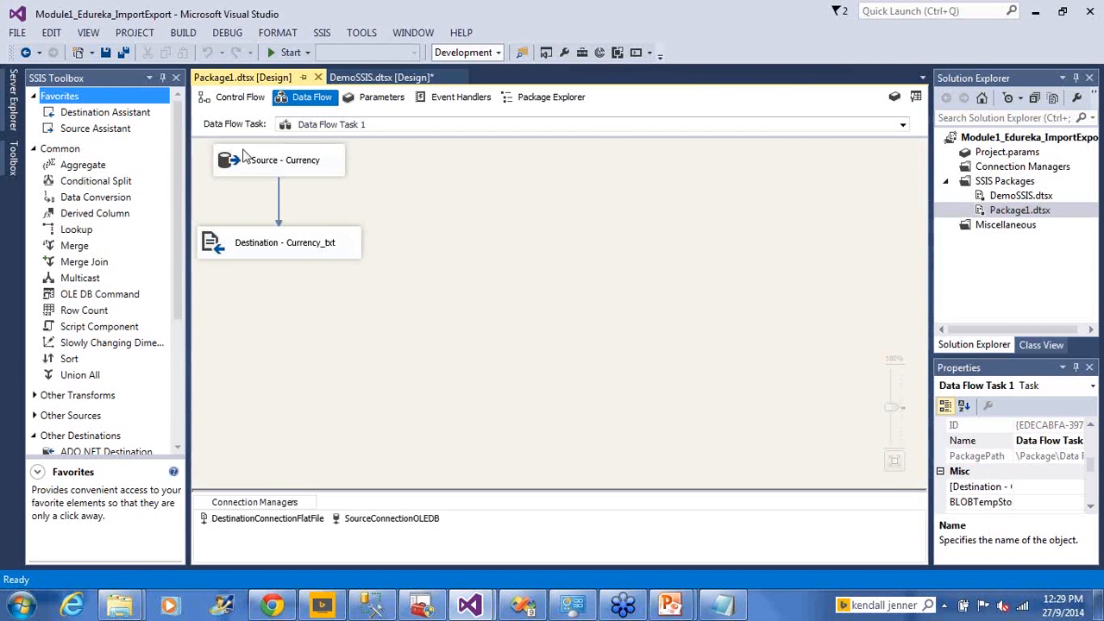
pyautogui.click(248, 161)
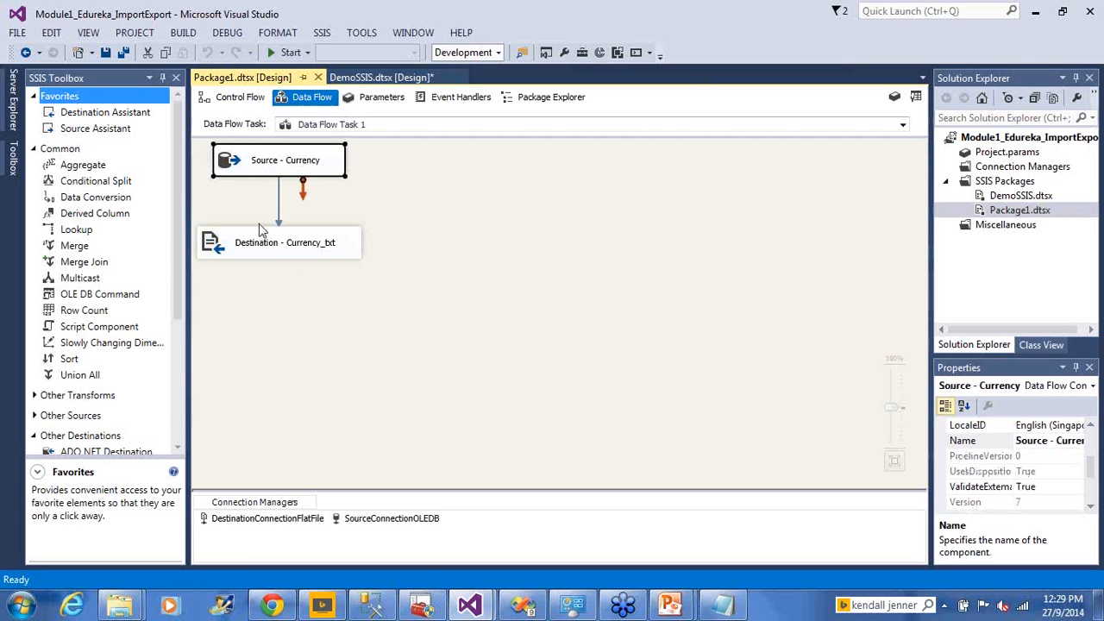
pyautogui.click(259, 250)
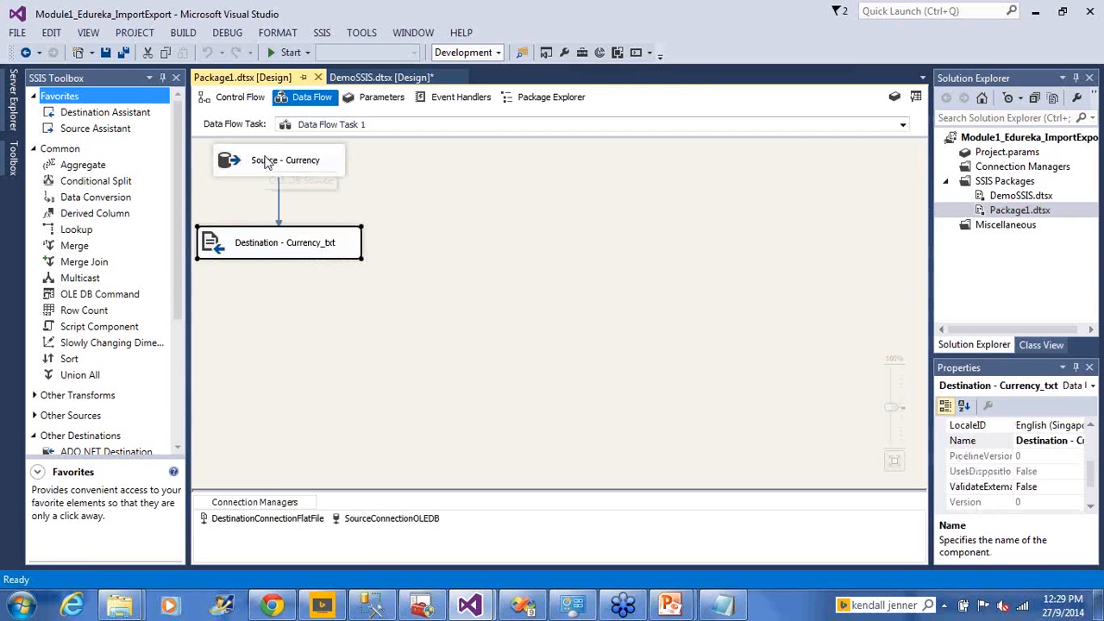
pyautogui.click(267, 163)
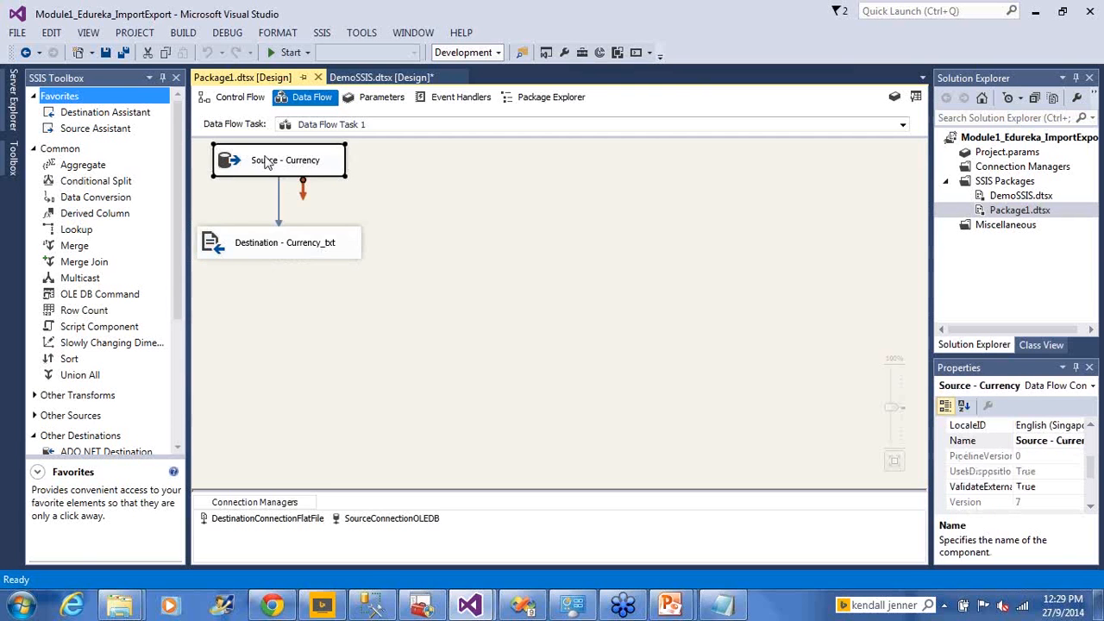
pyautogui.click(270, 261)
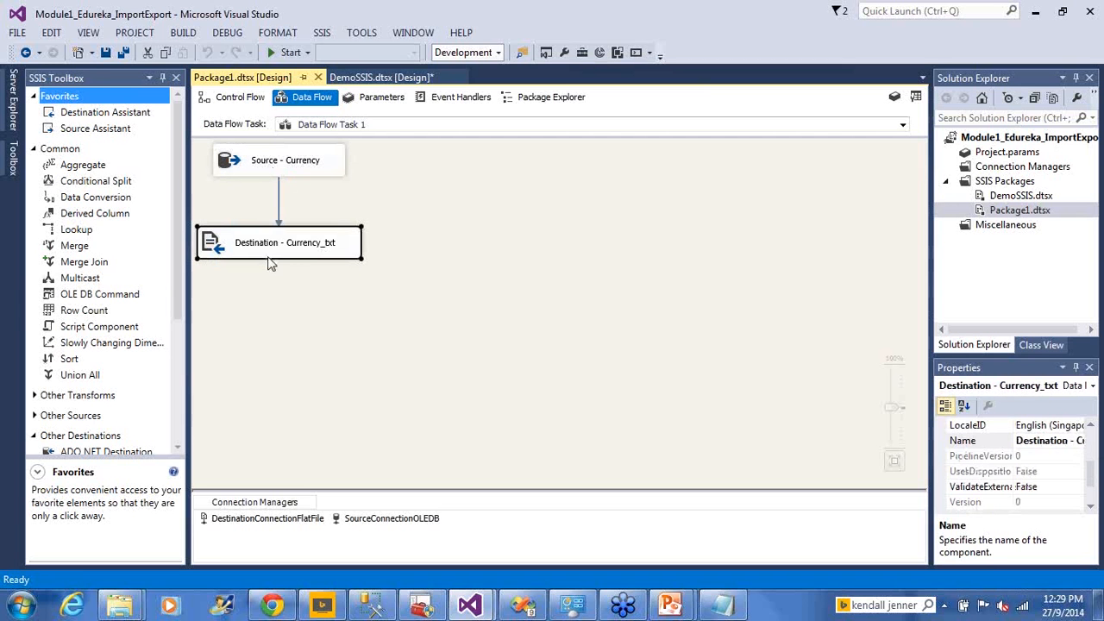
pyautogui.click(393, 196)
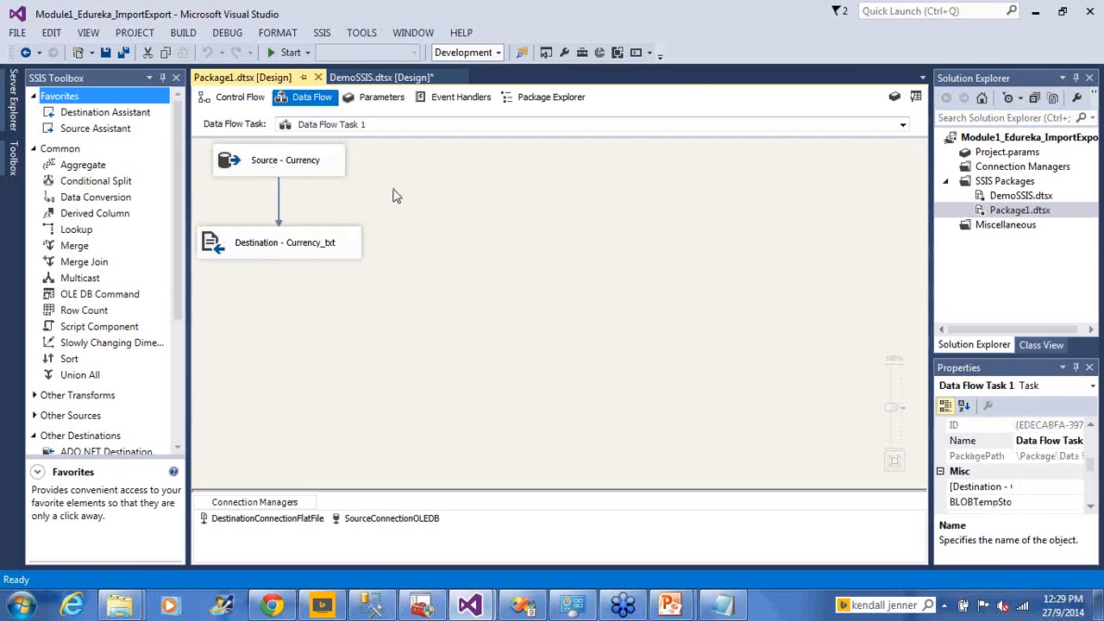
# Inspect the Source - Currency connection settings in the OLE DB Source Editor, cancel it, and compare the source with the flat file destination.
pyautogui.click(240, 171)
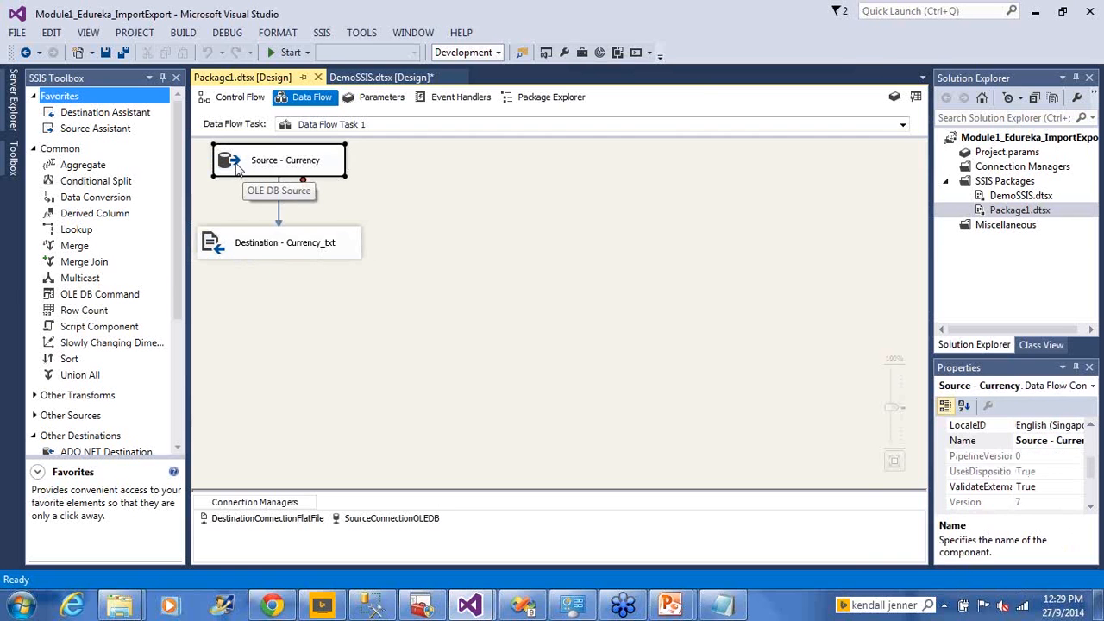
pyautogui.doubleClick(241, 170)
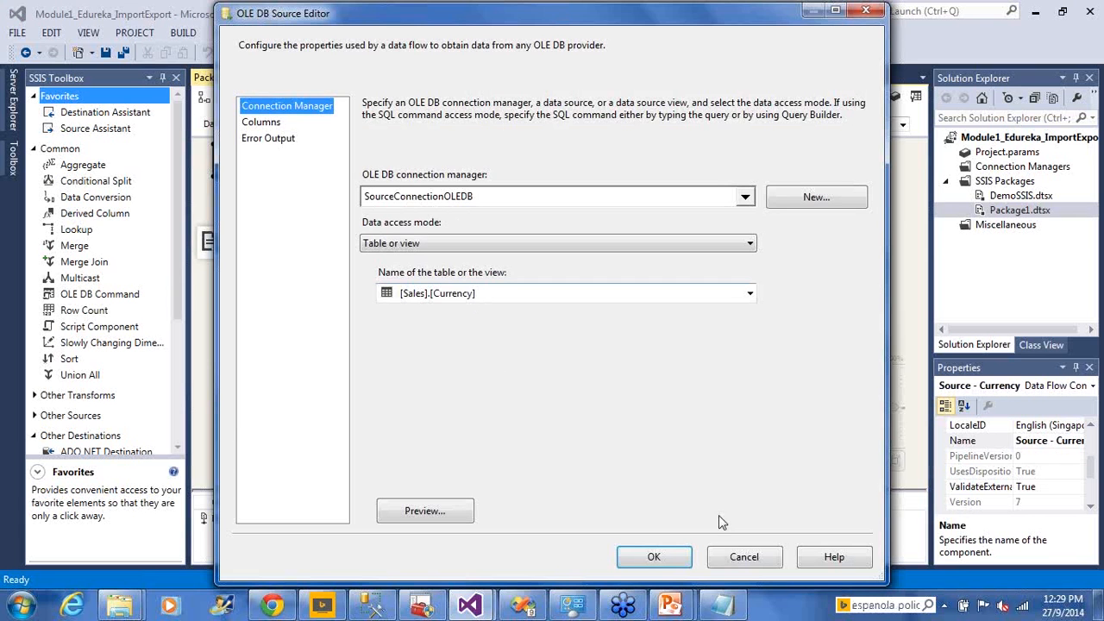
pyautogui.click(736, 559)
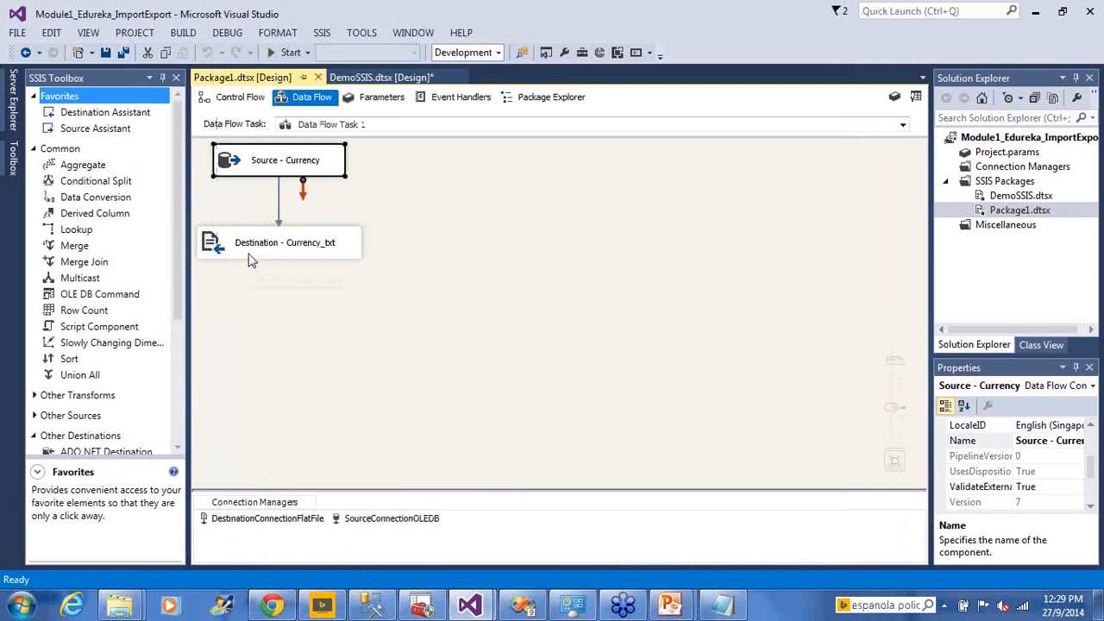
pyautogui.click(250, 261)
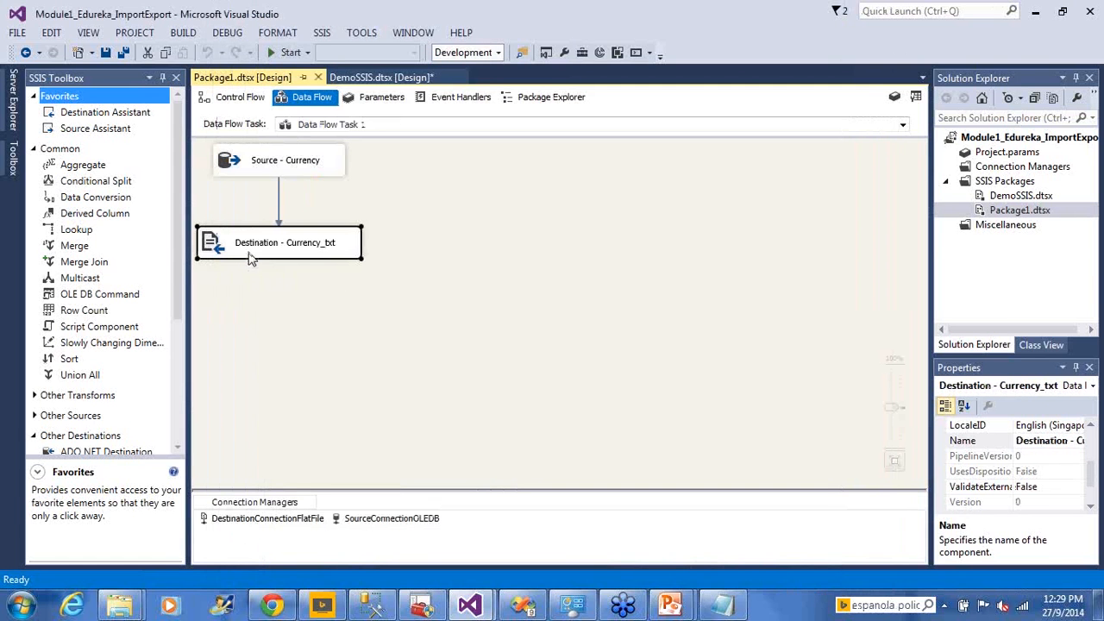
pyautogui.click(257, 167)
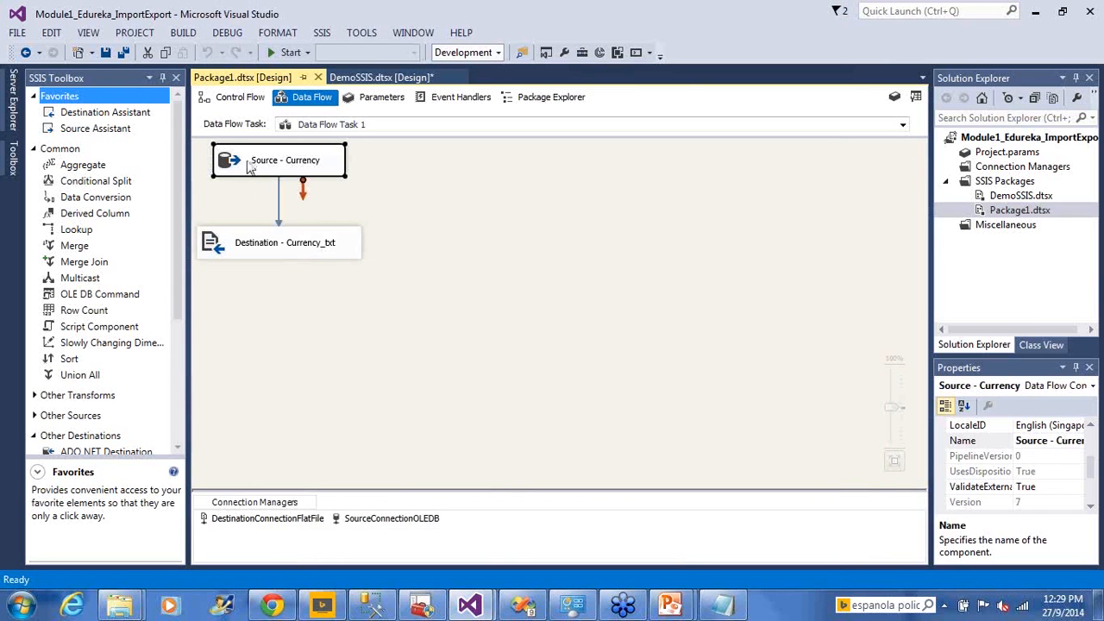
pyautogui.click(273, 245)
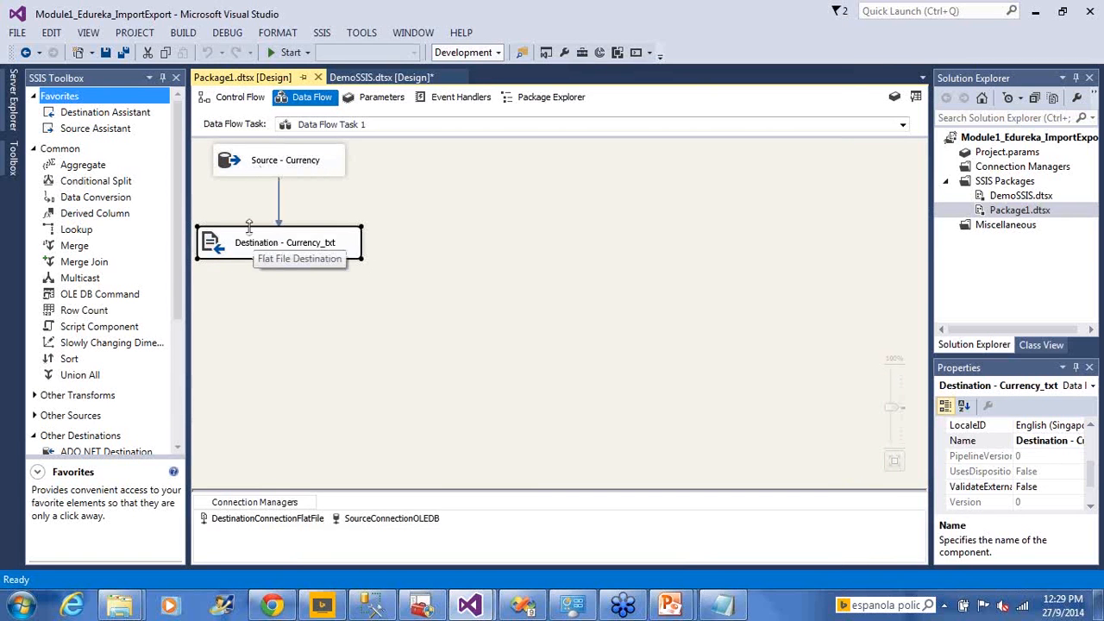
# Return to the control flow and execute the package Package1.dtsx from the SSIS Packages folder.
pyautogui.click(241, 103)
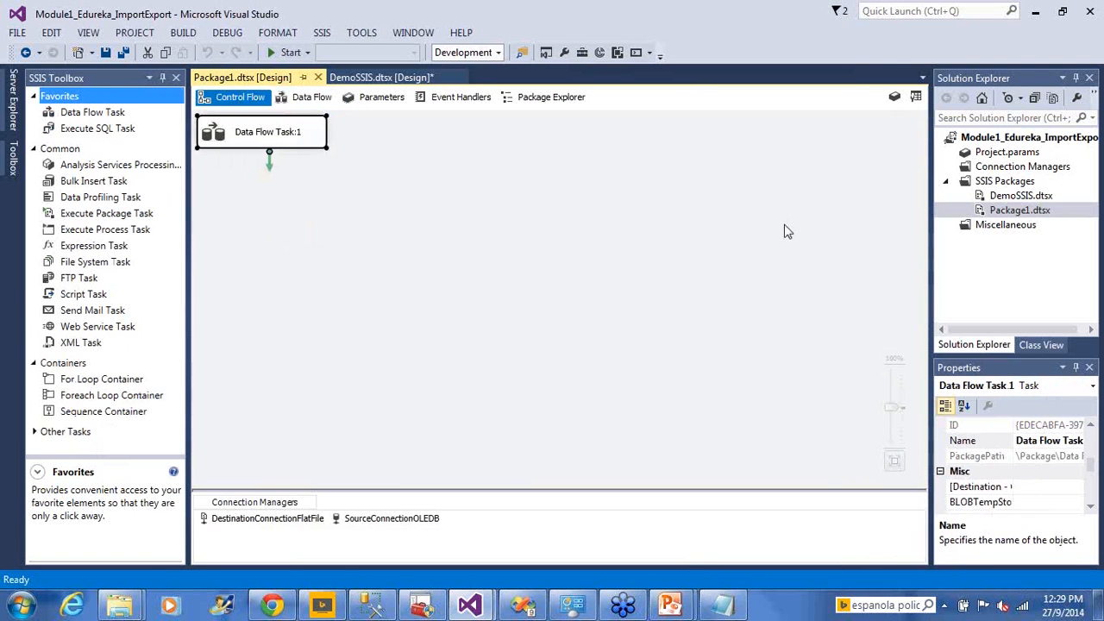
pyautogui.click(995, 216)
pyautogui.rightClick(995, 216)
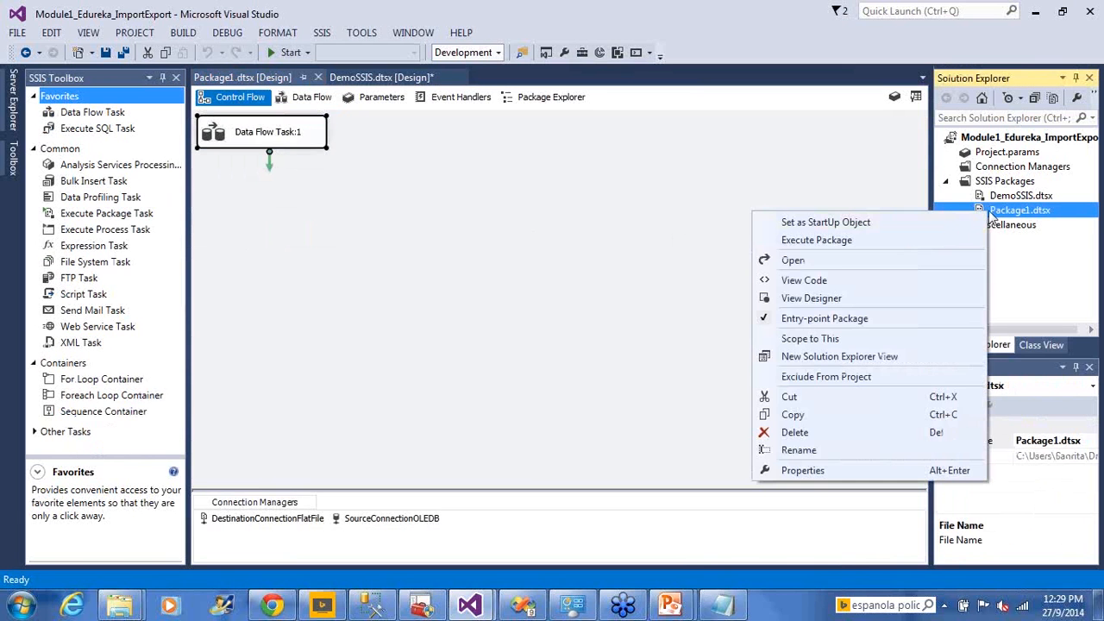
pyautogui.click(916, 237)
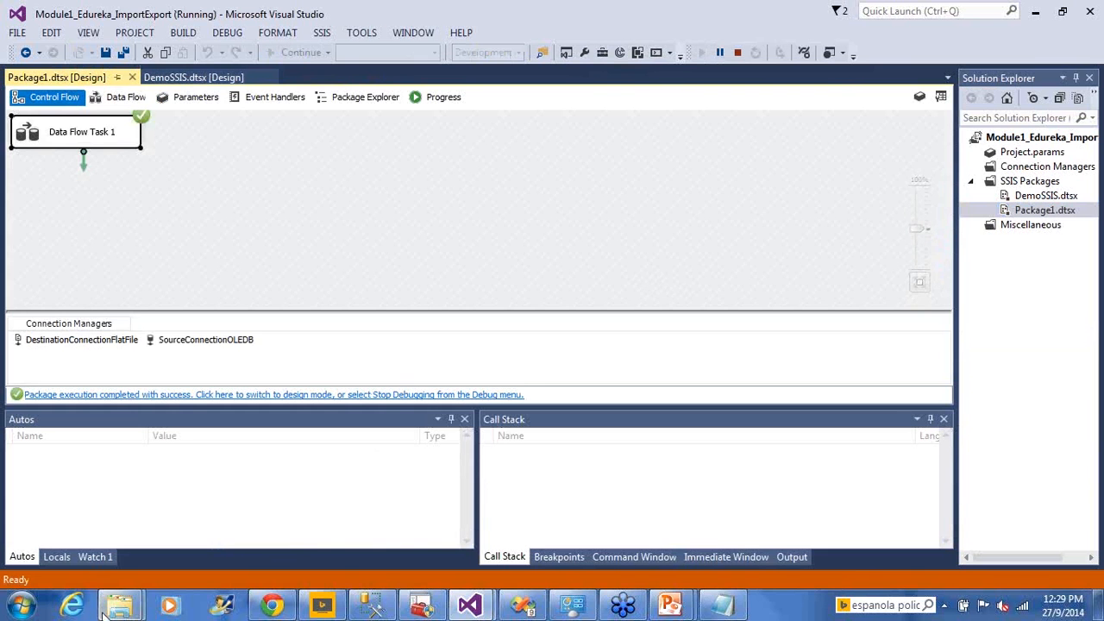
# Open the exported Currency text file in Edureka\ClassExamples\Outputs to check its tab-delimited contents, and close it.
pyautogui.moveTo(103, 609)
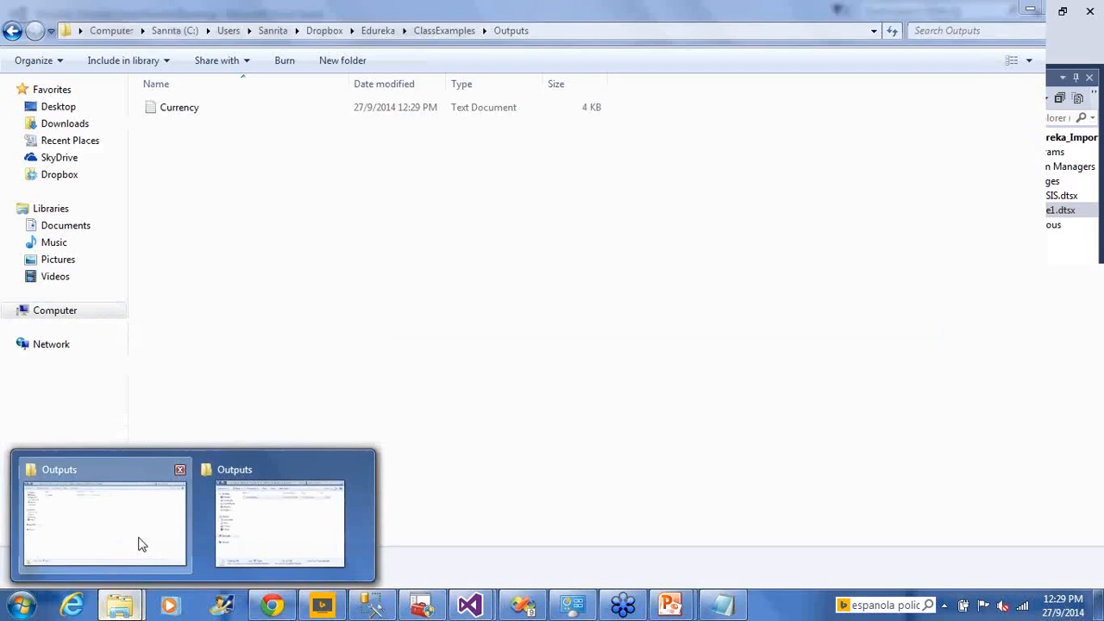
pyautogui.click(142, 543)
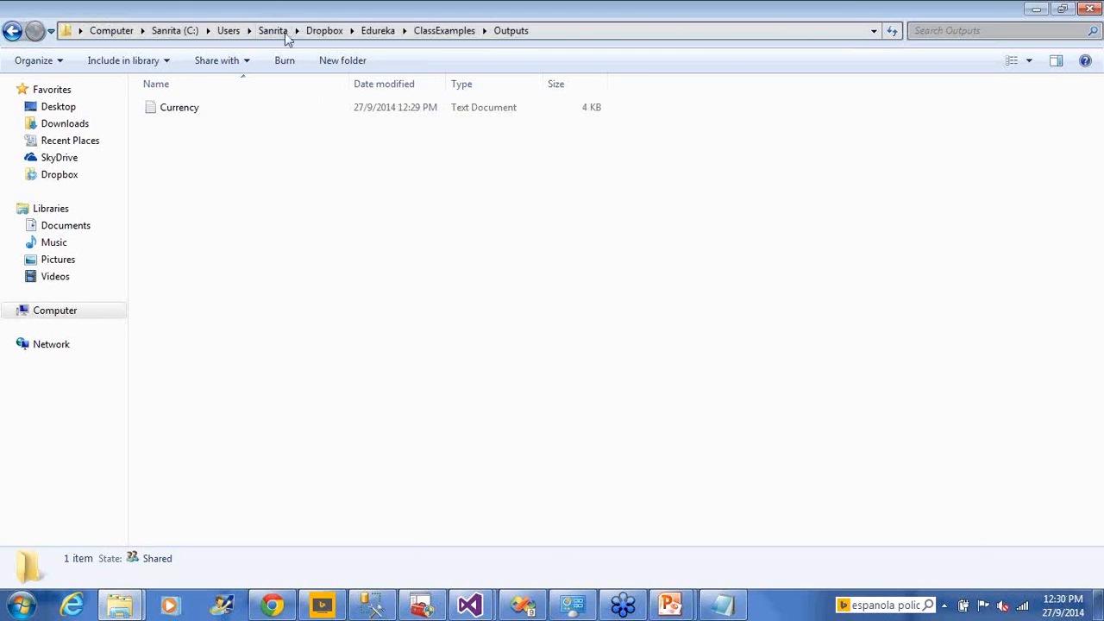
pyautogui.click(184, 117)
pyautogui.doubleClick(184, 117)
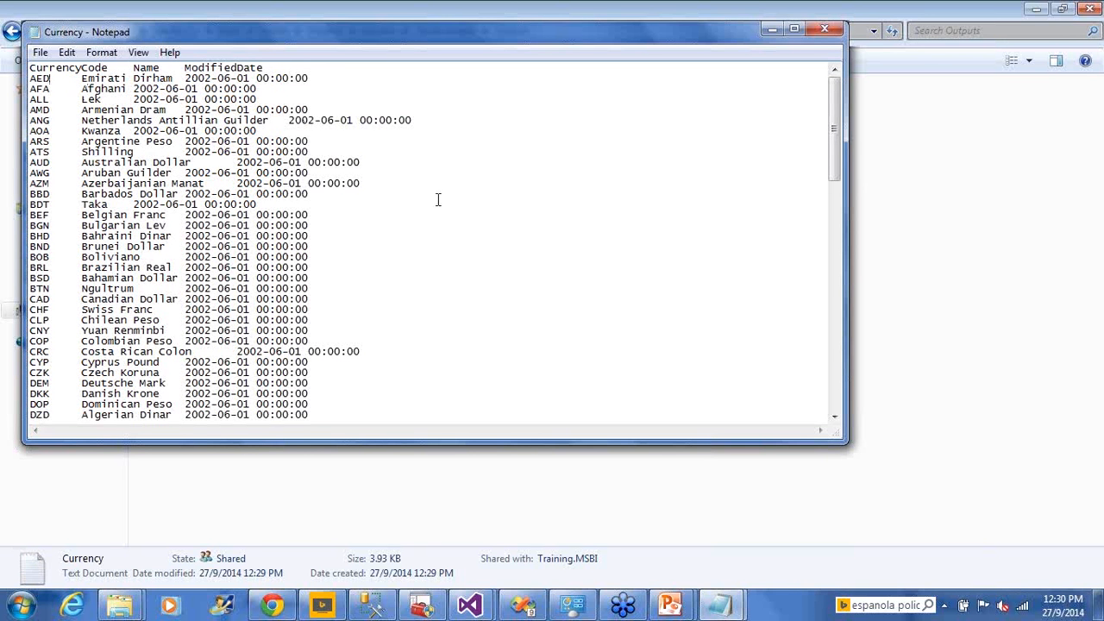
pyautogui.click(515, 187)
pyautogui.click(831, 32)
# Switch back to the Module1_Edureka_ImportExport project in Visual Studio and stop debugging.
pyautogui.moveTo(470, 605)
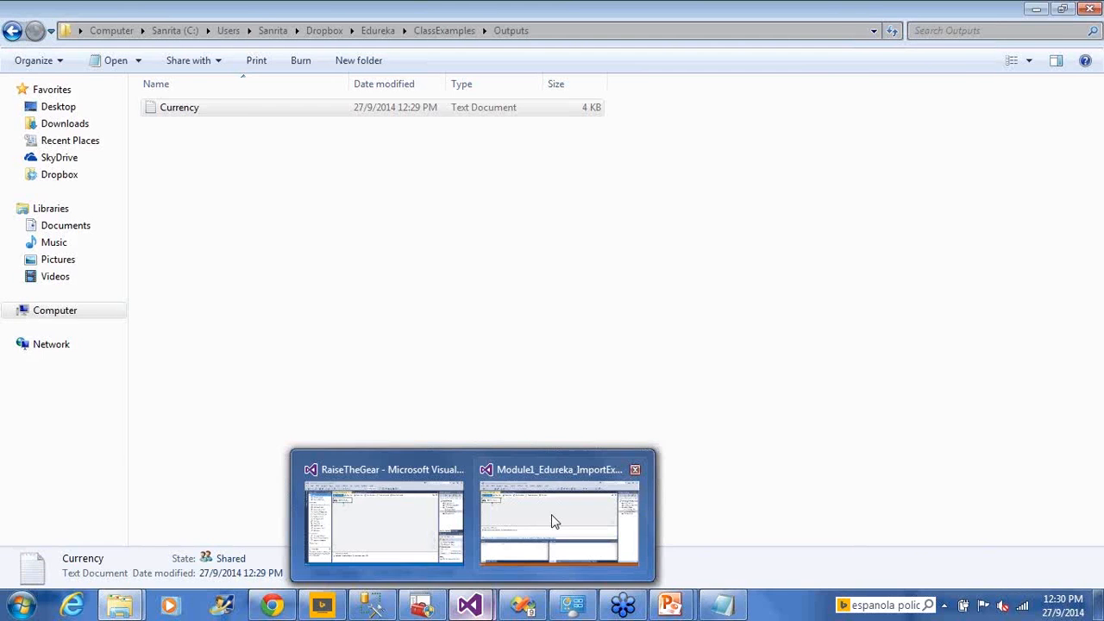
pyautogui.click(555, 522)
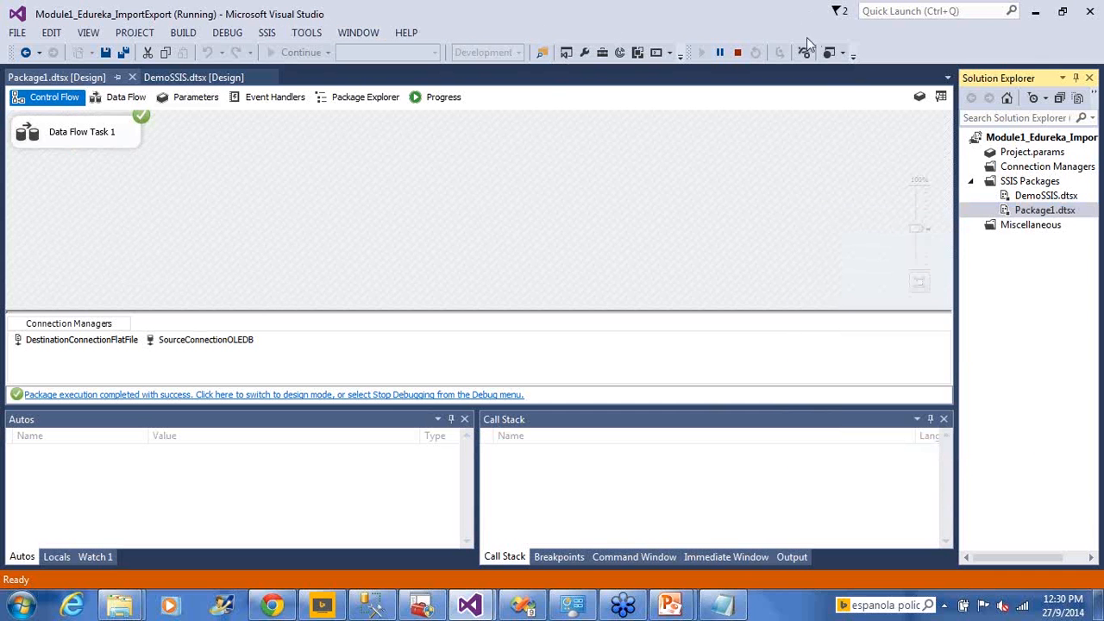
pyautogui.click(739, 54)
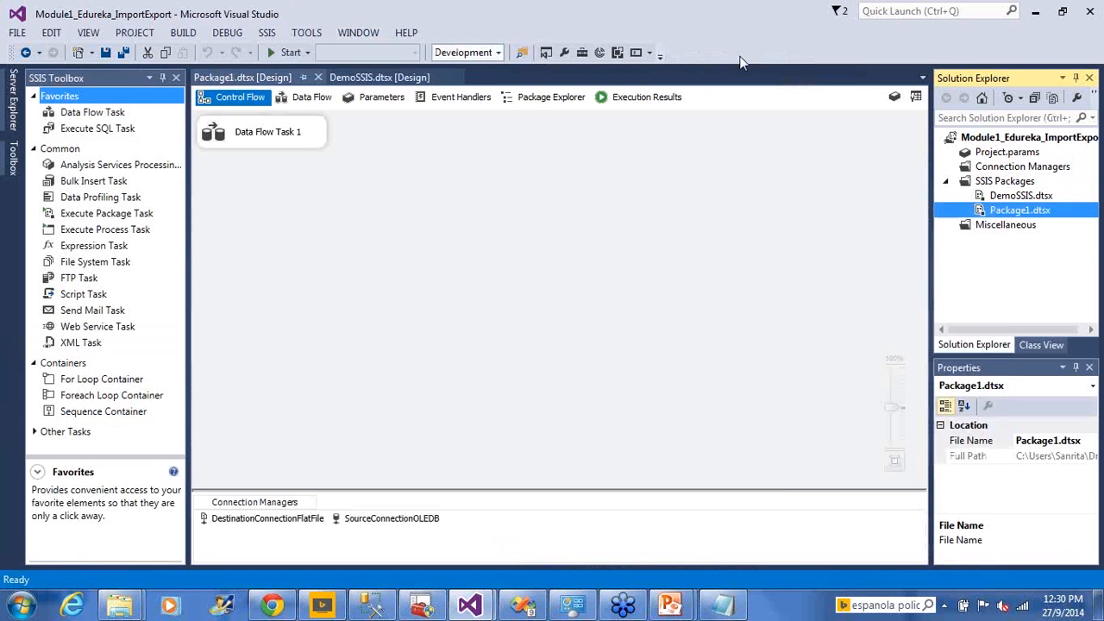
# Execute Package1.dtsx once more and stop debugging to return to design mode.
pyautogui.rightClick(1005, 211)
pyautogui.click(925, 238)
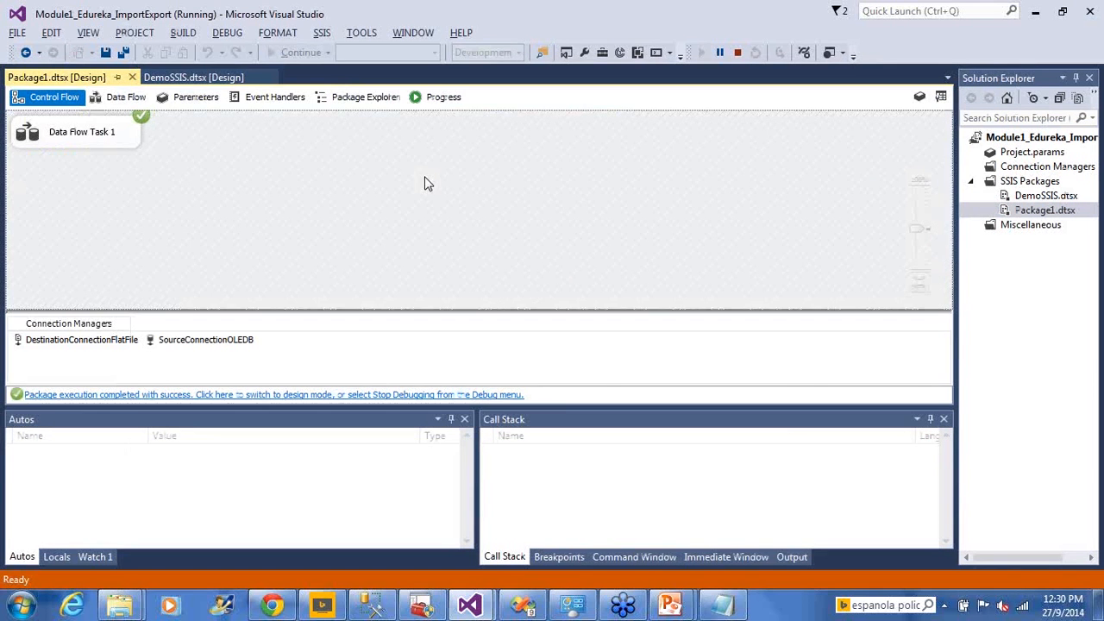
pyautogui.click(736, 54)
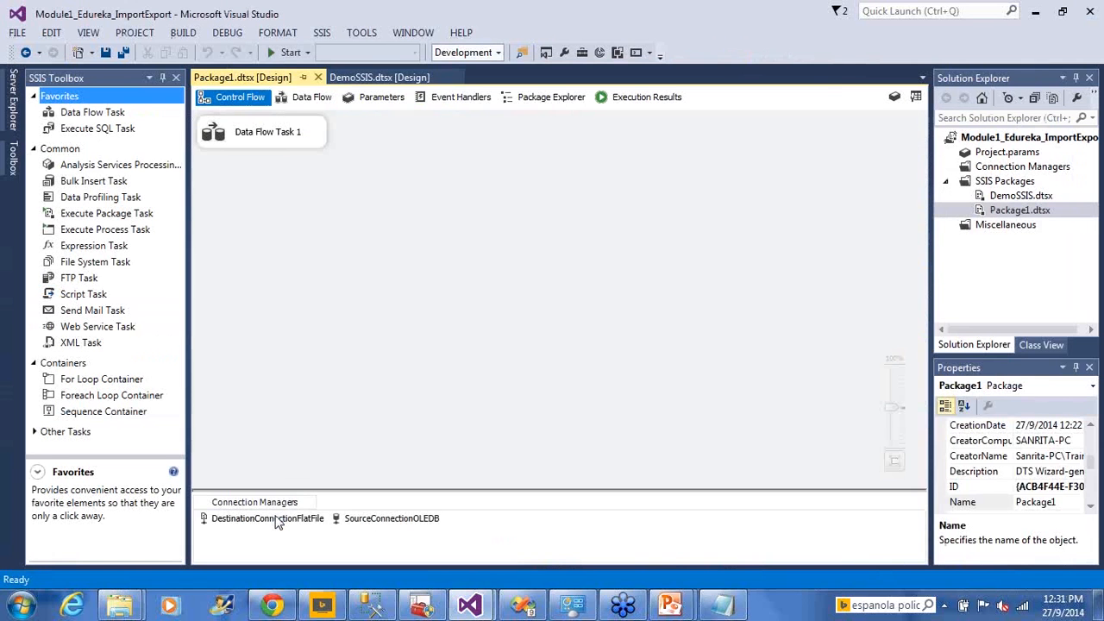
# Review the general, column, advanced and preview settings of the DestinationConnectionFlatFile connection manager, and close its editor without changes.
pyautogui.click(278, 521)
pyautogui.doubleClick(277, 520)
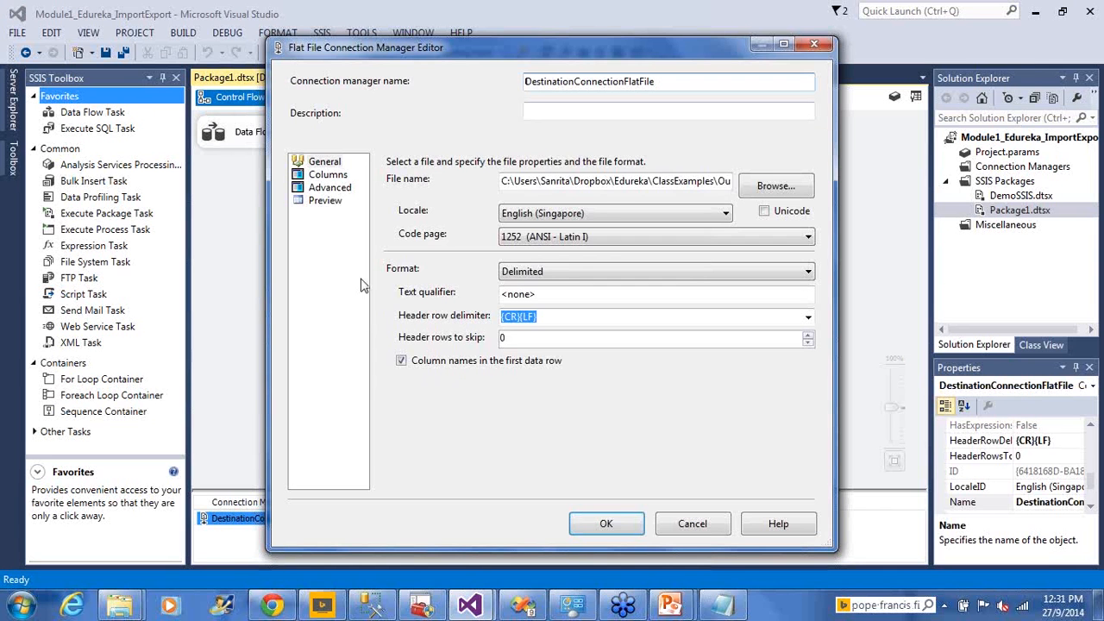
pyautogui.click(326, 176)
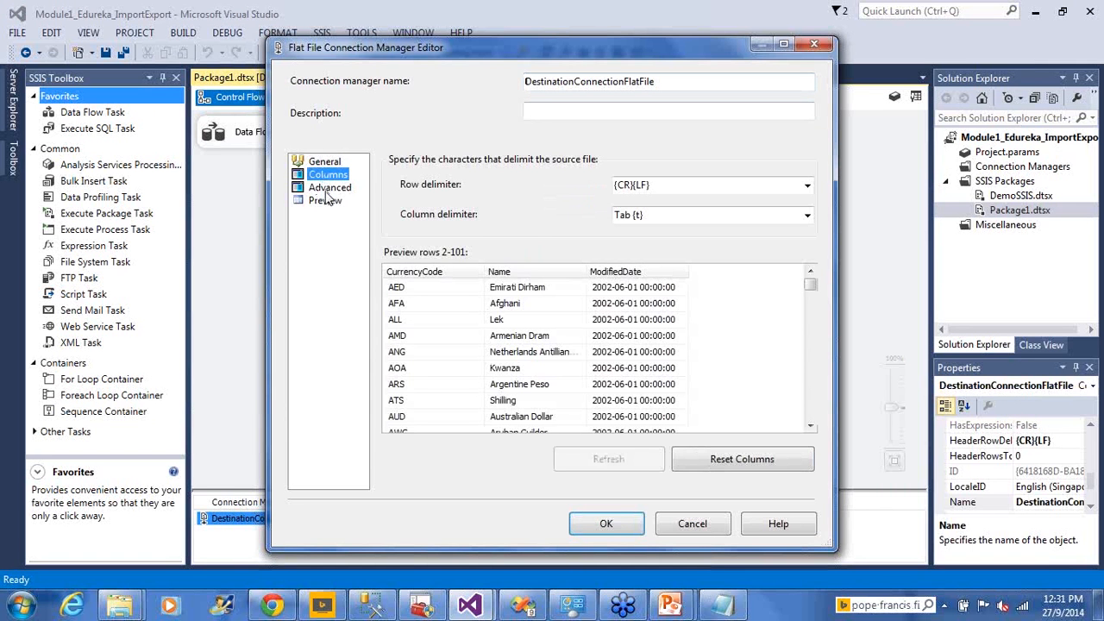
pyautogui.click(326, 188)
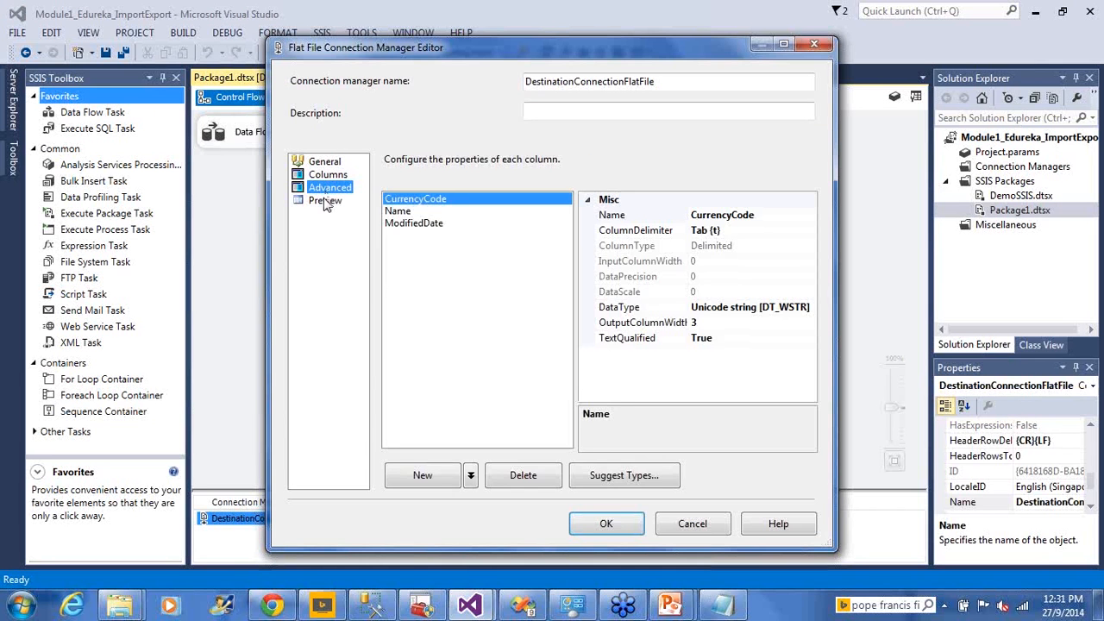
pyautogui.click(325, 201)
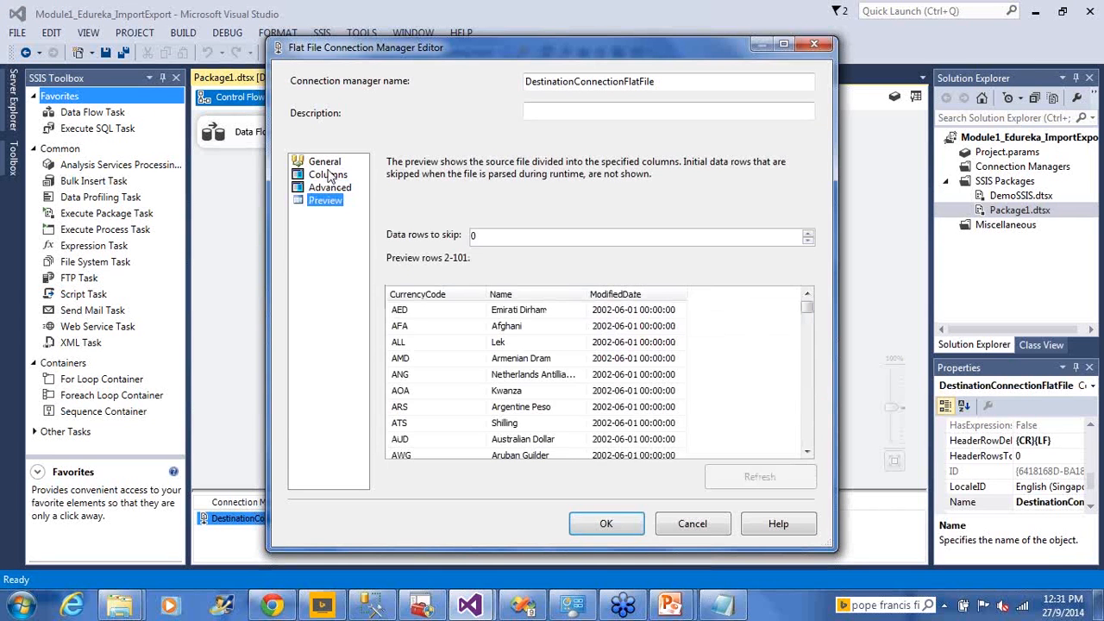
pyautogui.click(326, 162)
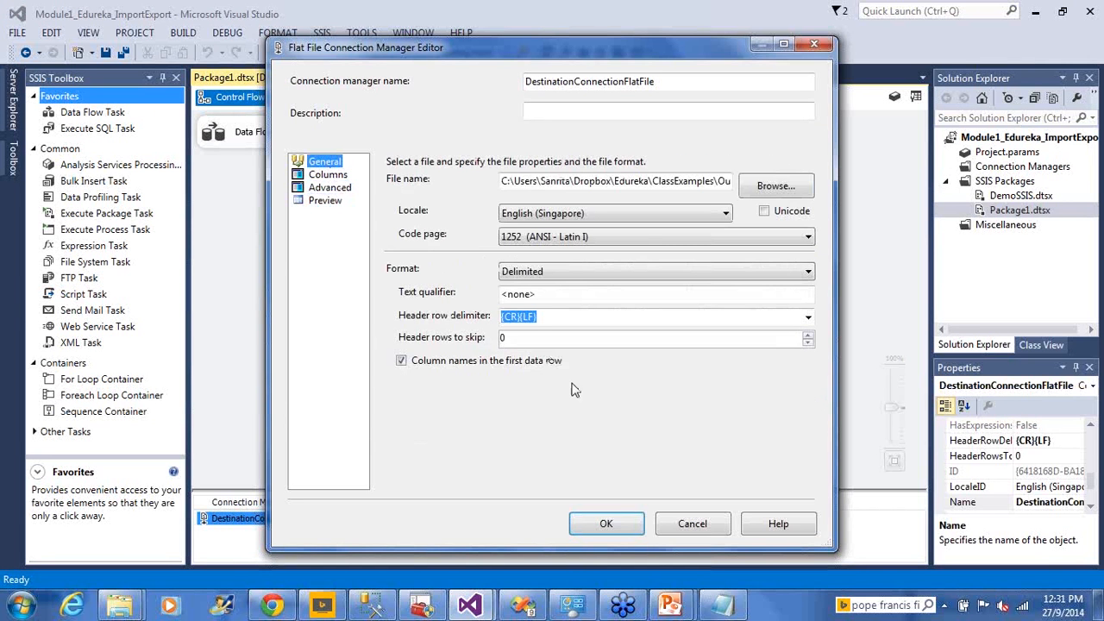
pyautogui.click(666, 528)
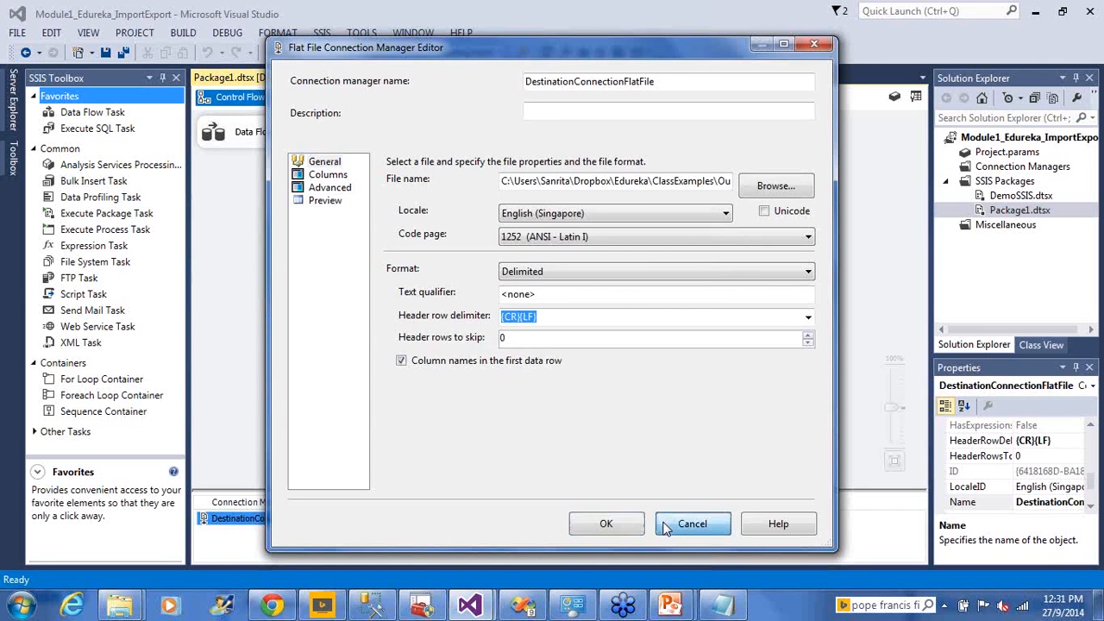
# Switch to the Outputs folder in Windows Explorer and open the exported Currency text file to check it.
pyautogui.hotkey('alt', 'Tab')
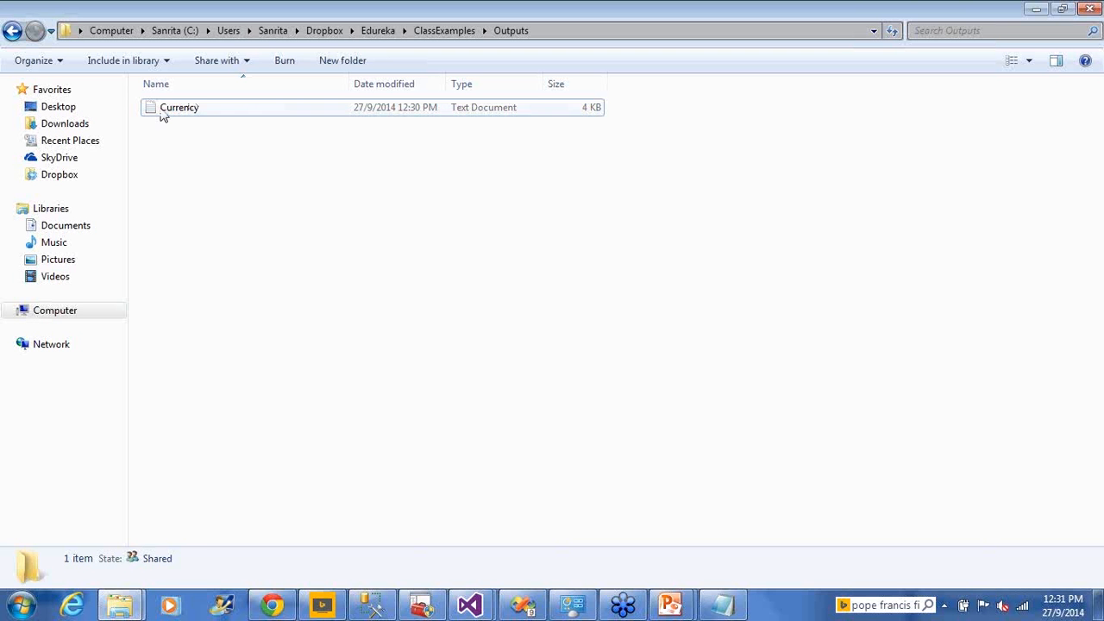
pyautogui.click(163, 115)
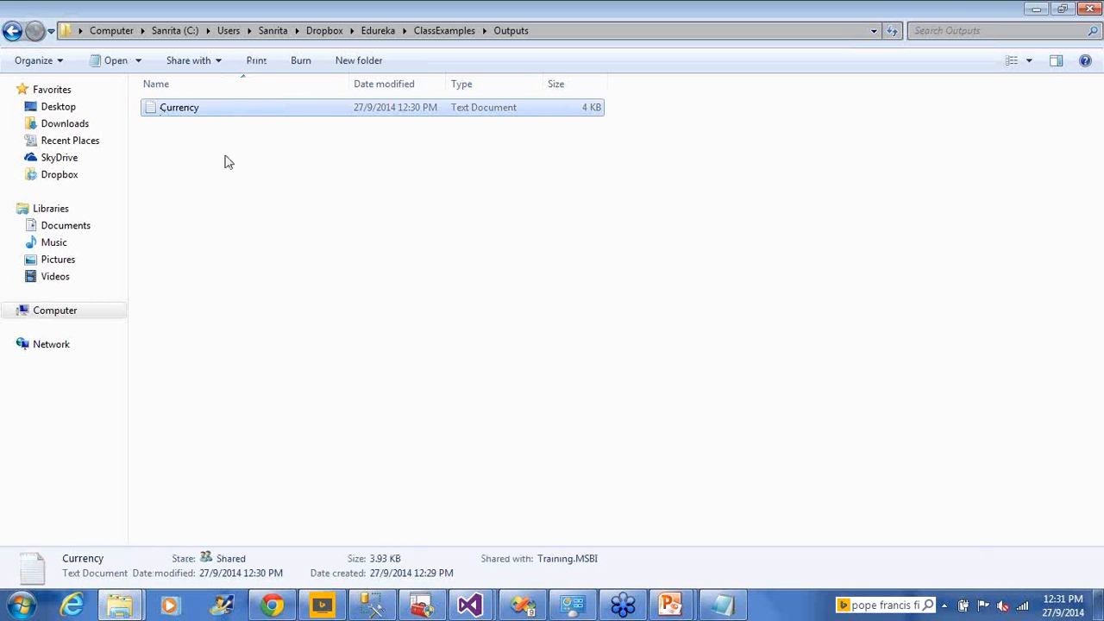
pyautogui.doubleClick(178, 108)
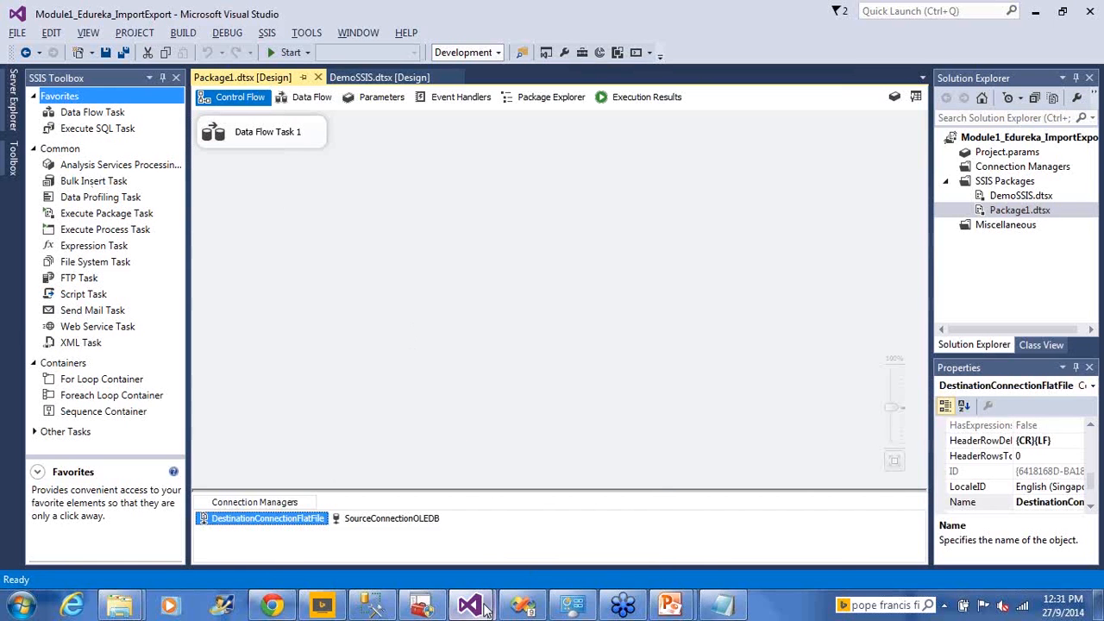
# View the SQL Server Import/Export Wizard slide in the PowerPoint slide show and return to the Visual Studio project.
pyautogui.moveTo(485, 609)
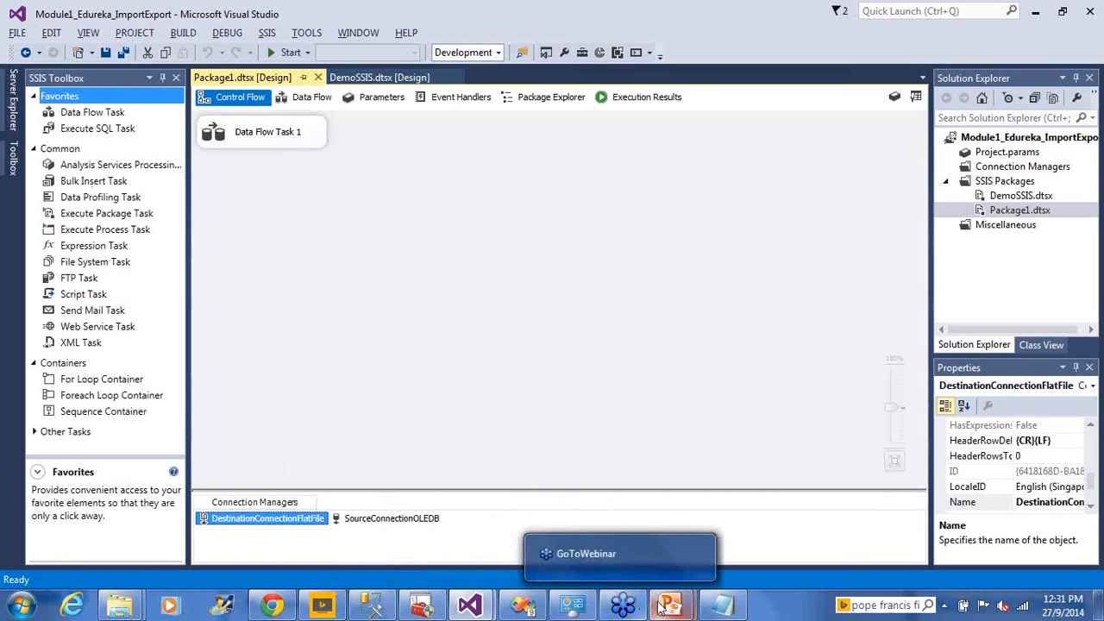
pyautogui.moveTo(660, 608)
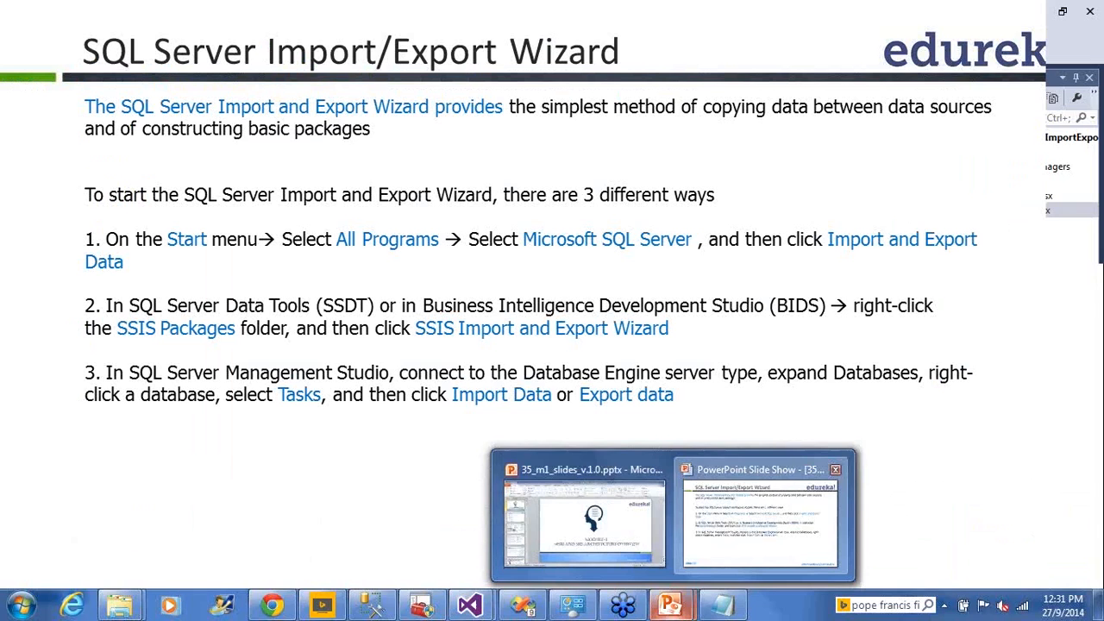
pyautogui.click(759, 518)
pyautogui.hotkey('alt', 'Tab')
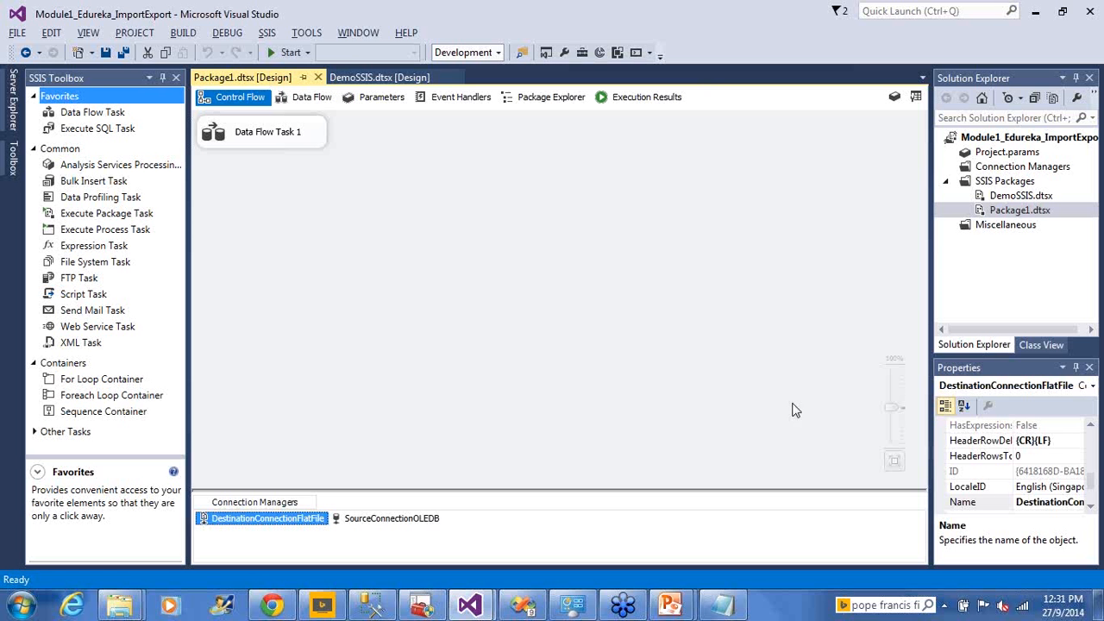
# Examine the commands offered for the SSIS Packages folder, including SSIS Import and Export Wizard, without starting any.
pyautogui.click(1000, 182)
pyautogui.rightClick(996, 184)
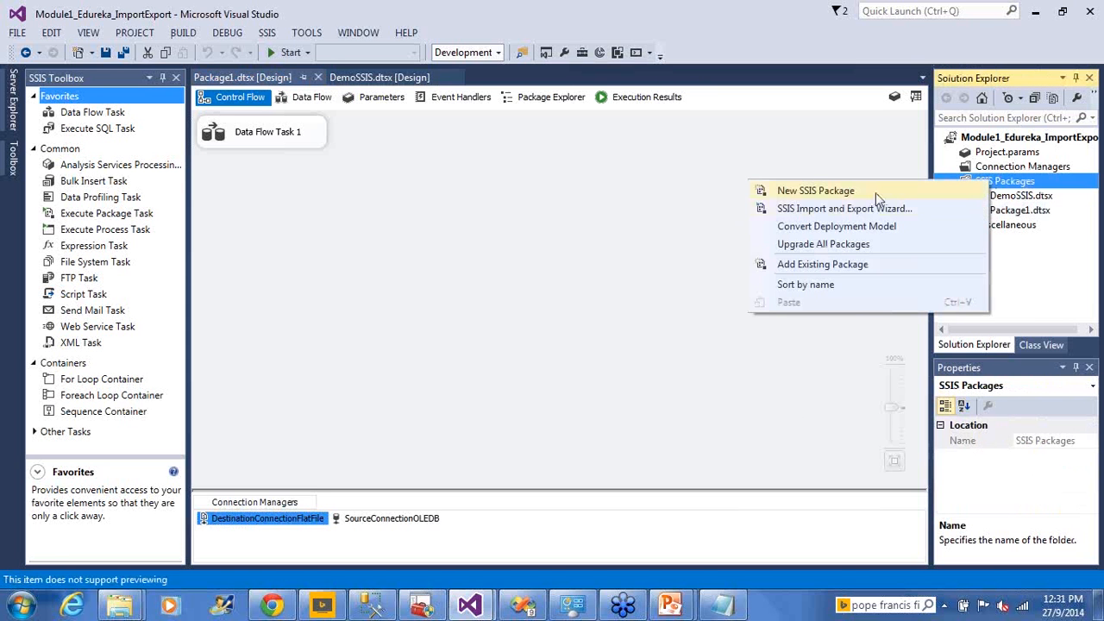
pyautogui.click(687, 281)
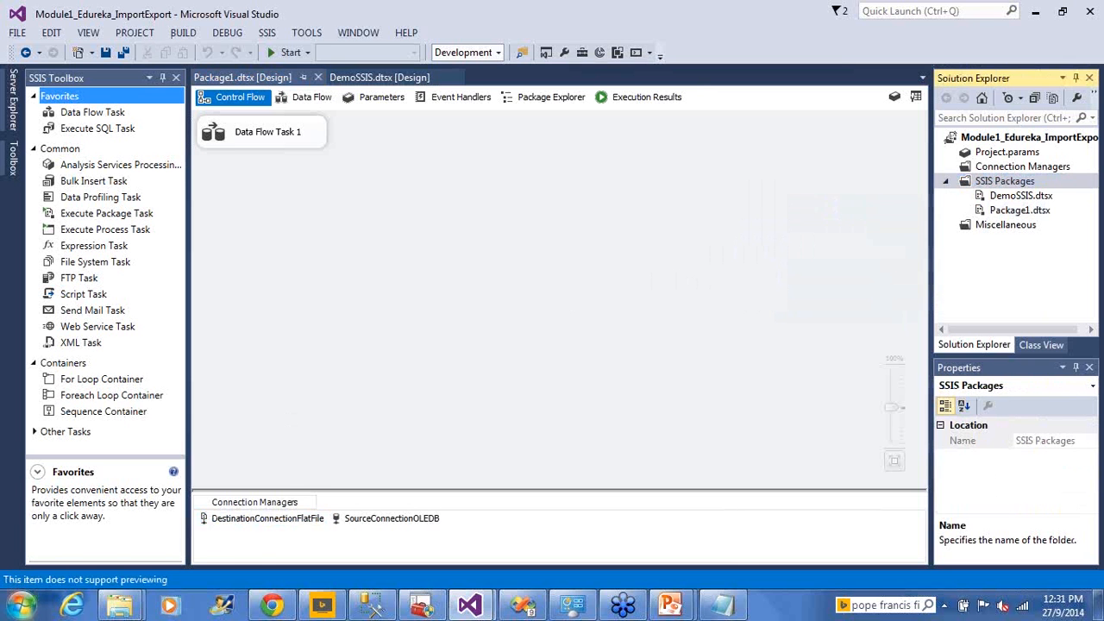
# Find the Import and Export Data programs in the installed Microsoft SQL Server 2014 folder, and switch to the PowerPoint slide show.
pyautogui.click(20, 604)
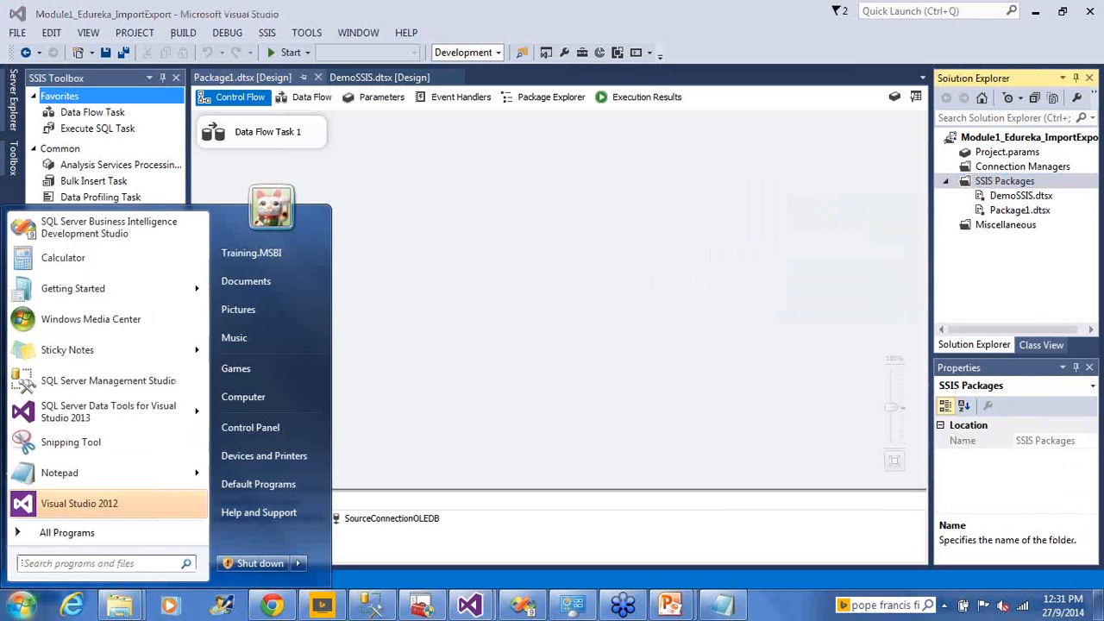
pyautogui.click(69, 533)
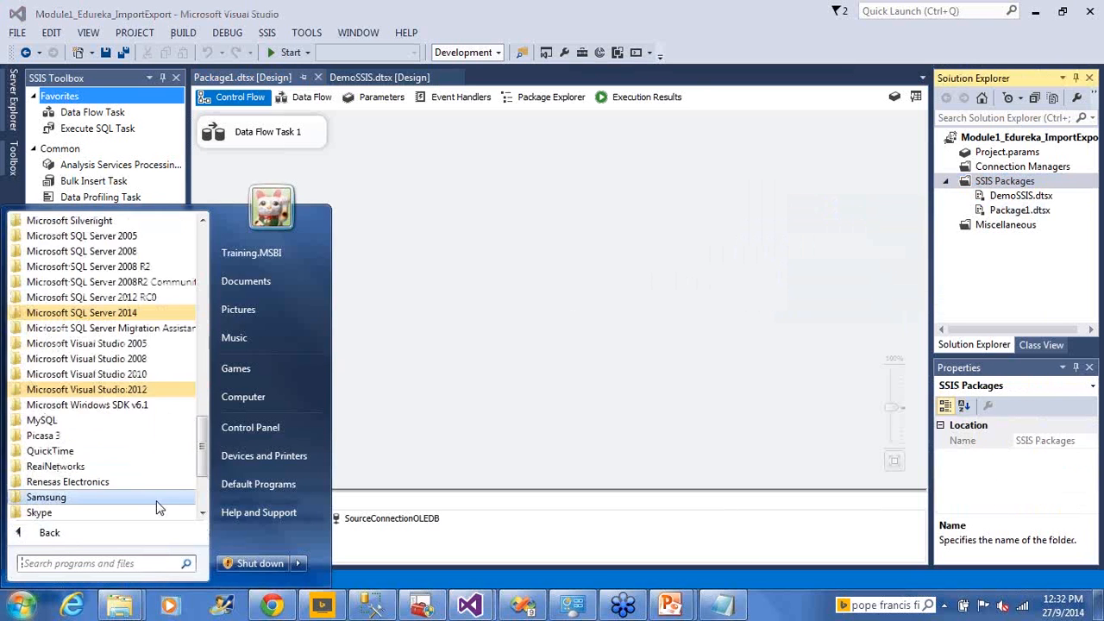
pyautogui.click(82, 312)
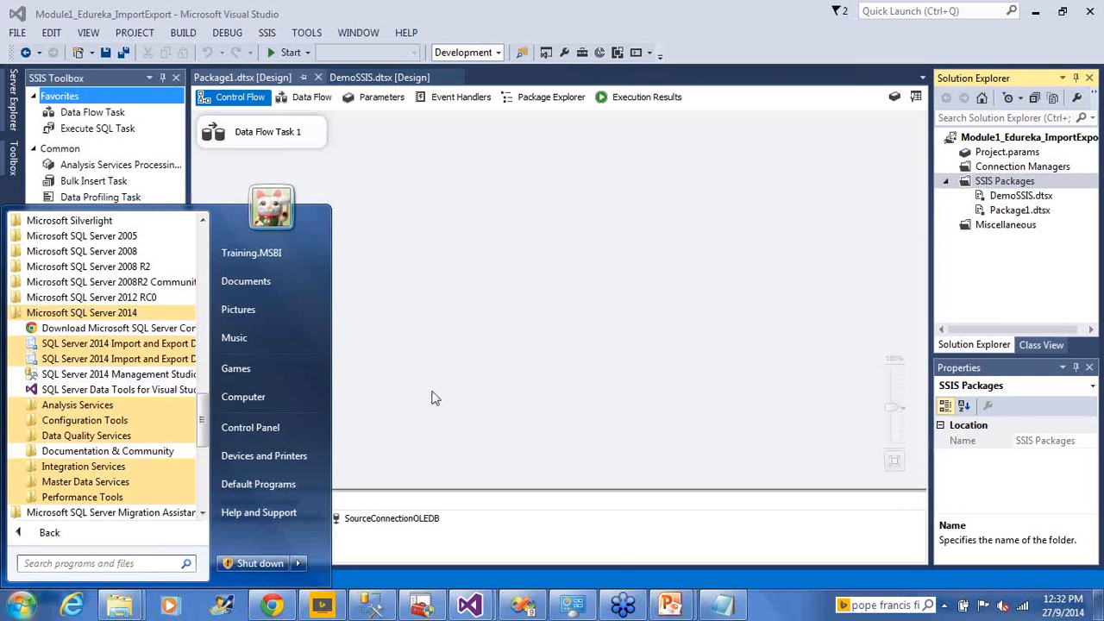
pyautogui.click(472, 405)
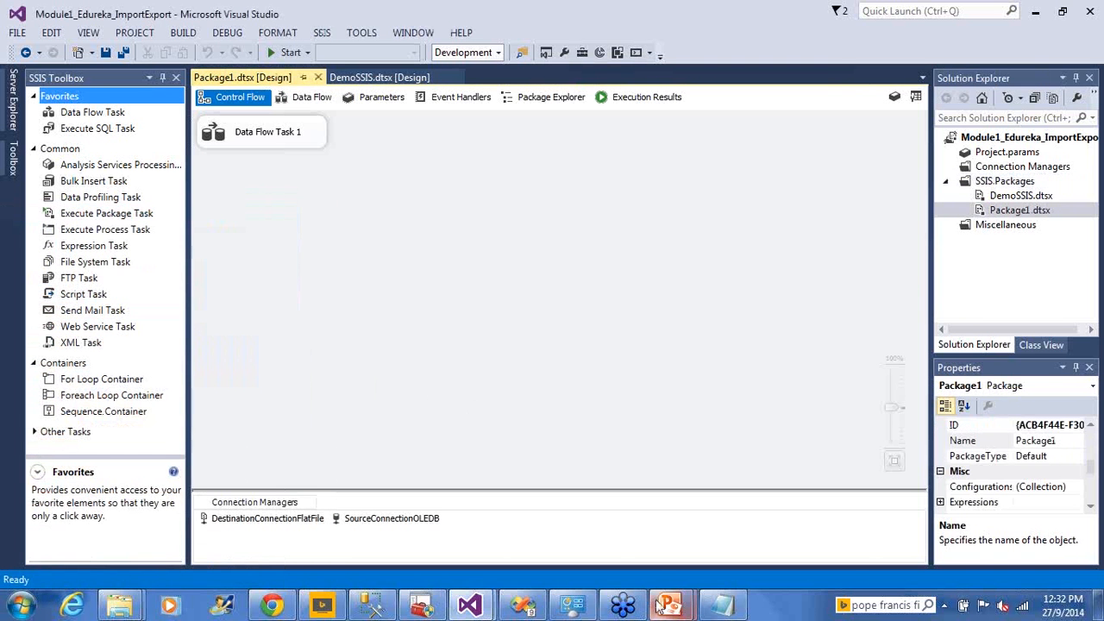
pyautogui.moveTo(658, 606)
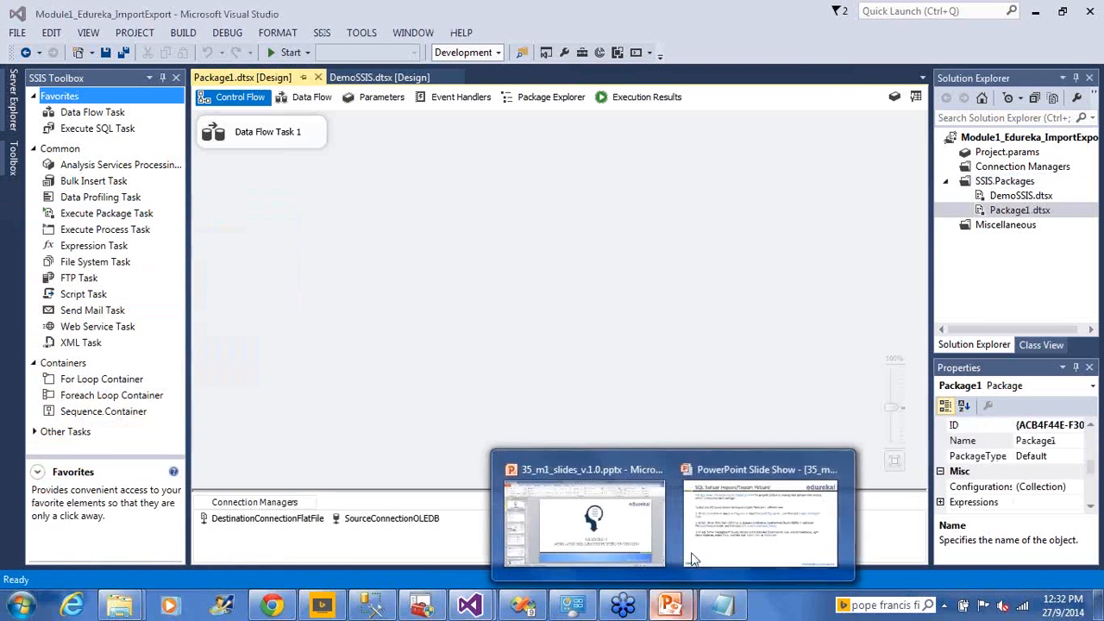
pyautogui.click(693, 559)
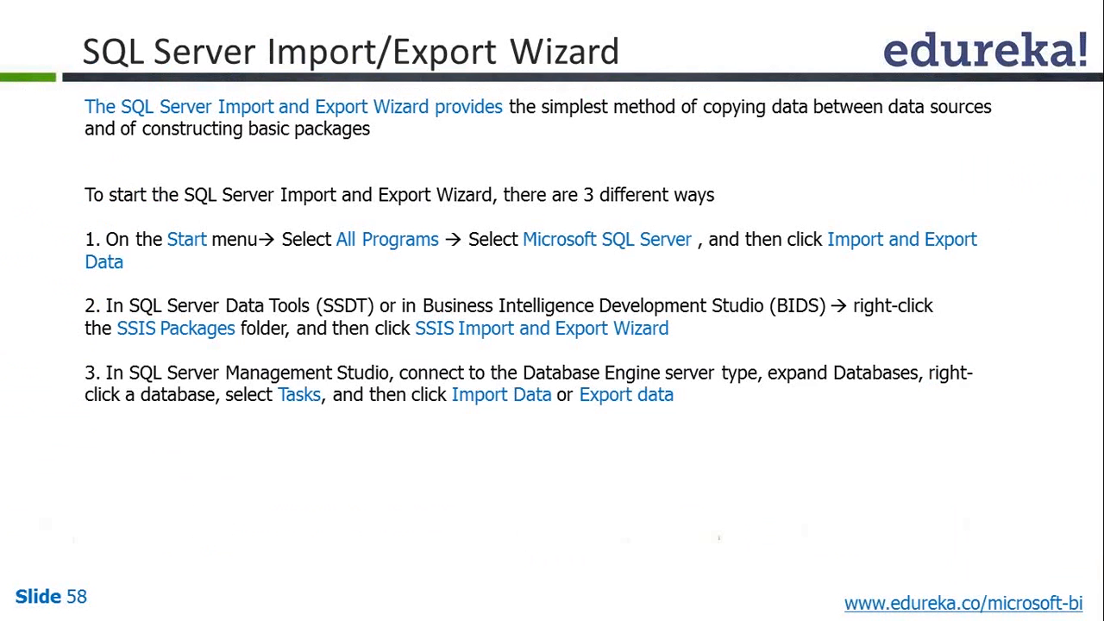